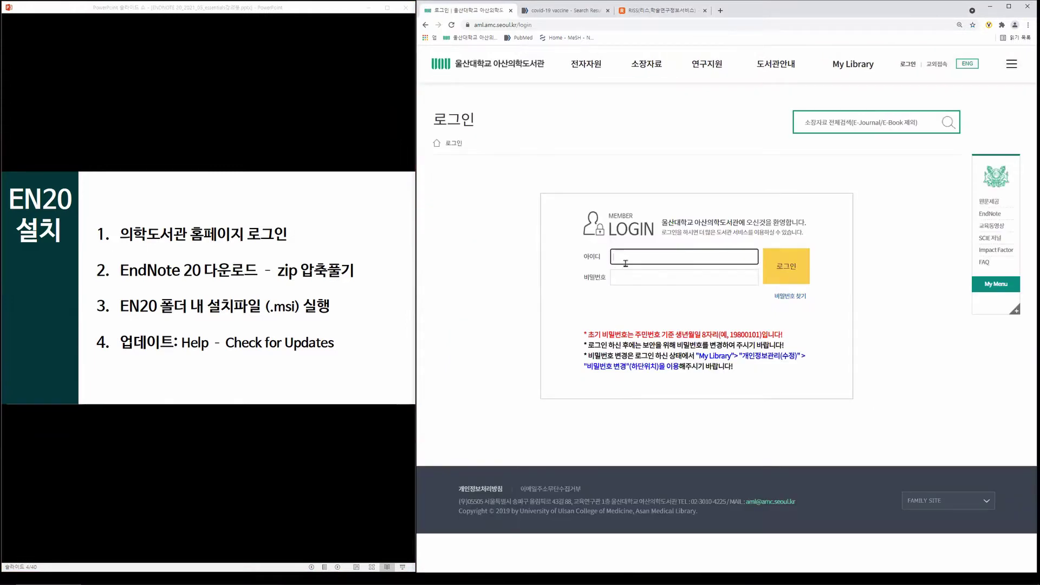
Step: Log in to the Asan Medical Library site with the user ID and password
{"action": "type", "text": "M131219"}
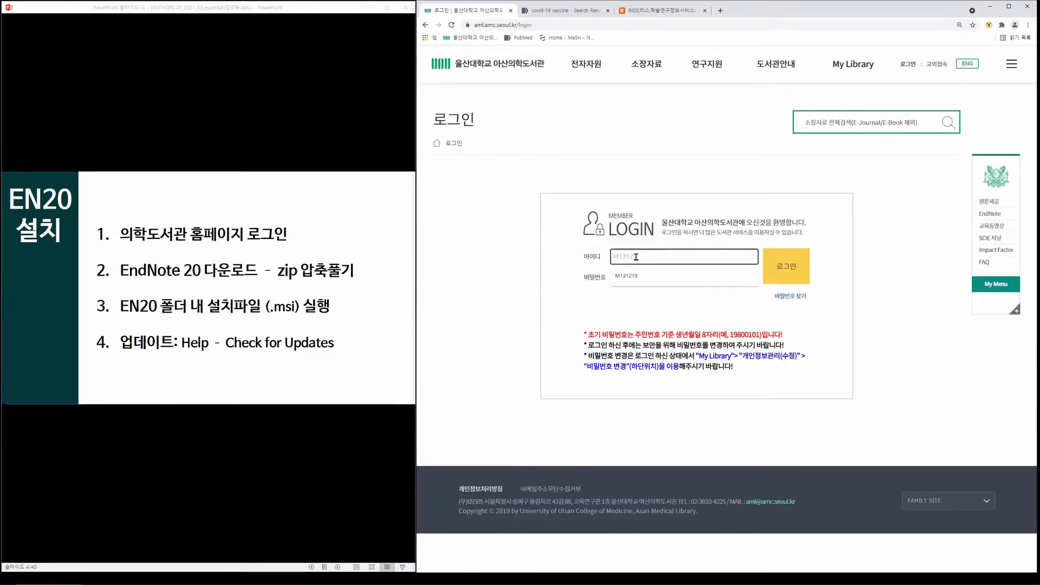
{"action": "key", "text": "Tab"}
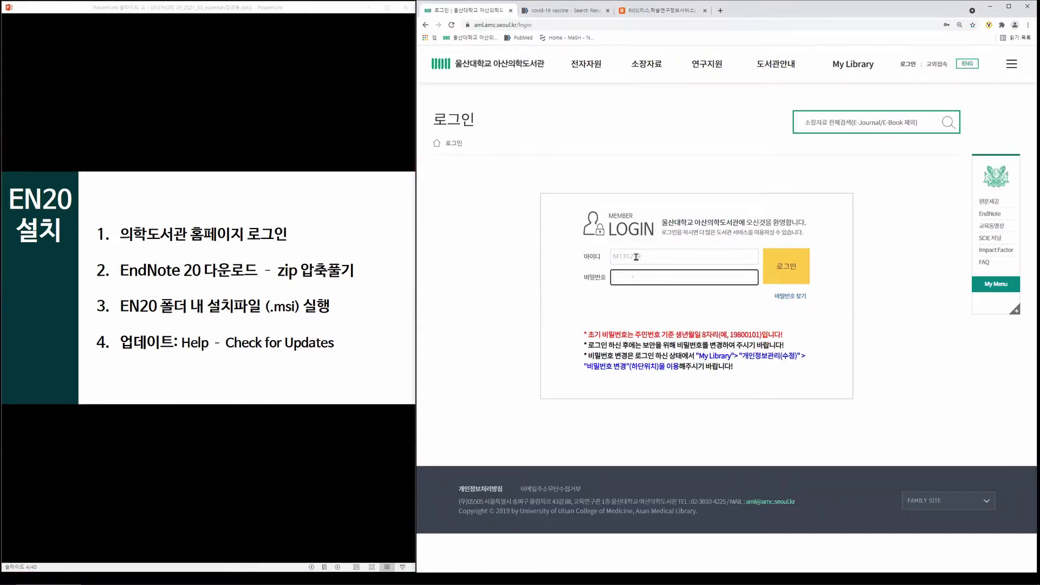
{"action": "key", "text": "Return"}
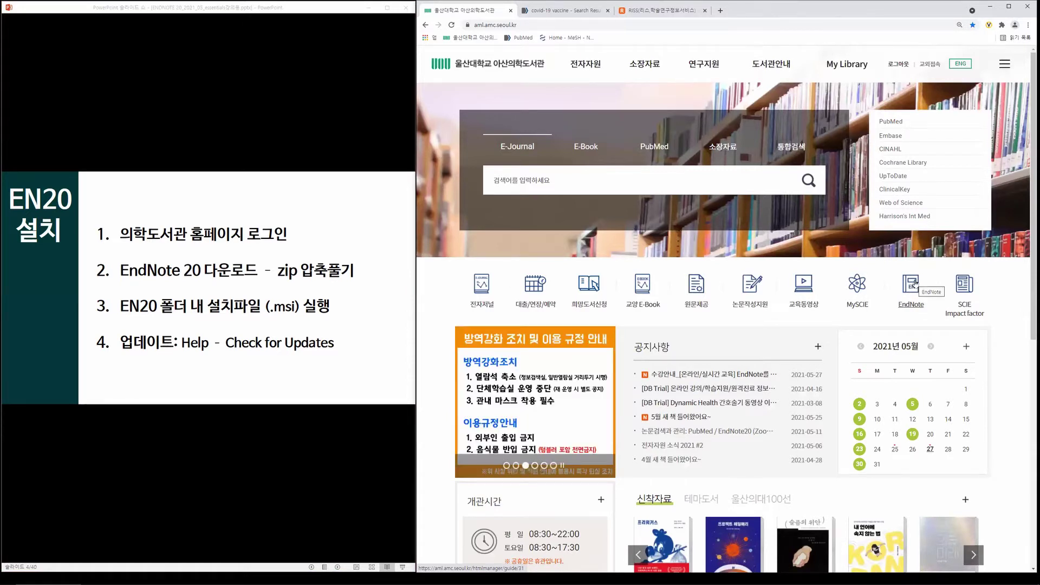
Step: On the EndNote guide page, open the Windows EndNote 20 download post
{"action": "left_click", "coordinate": [914, 282]}
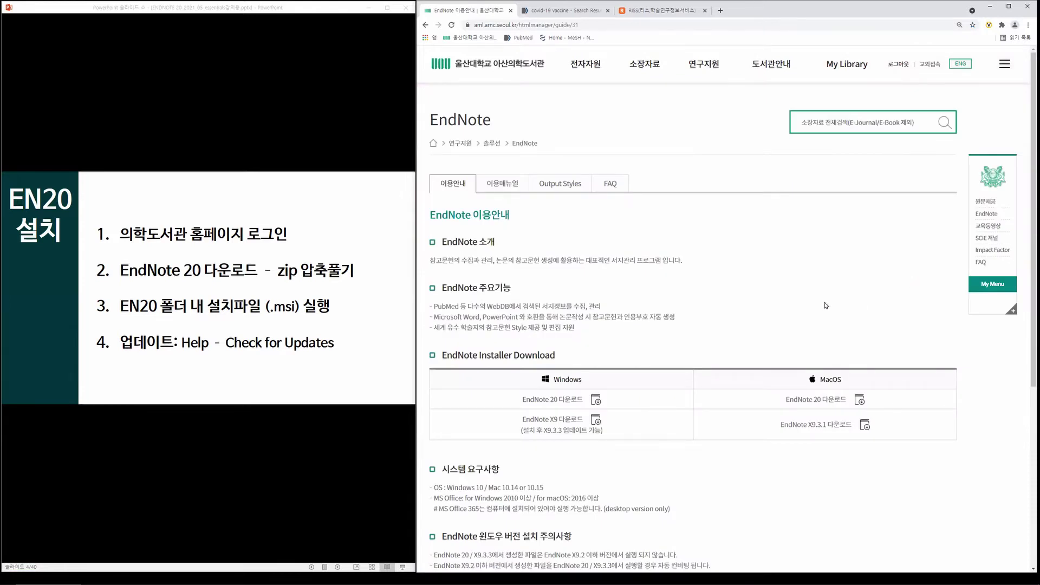
{"action": "left_click_drag", "start_coordinate": [1029, 129], "coordinate": [1028, 138]}
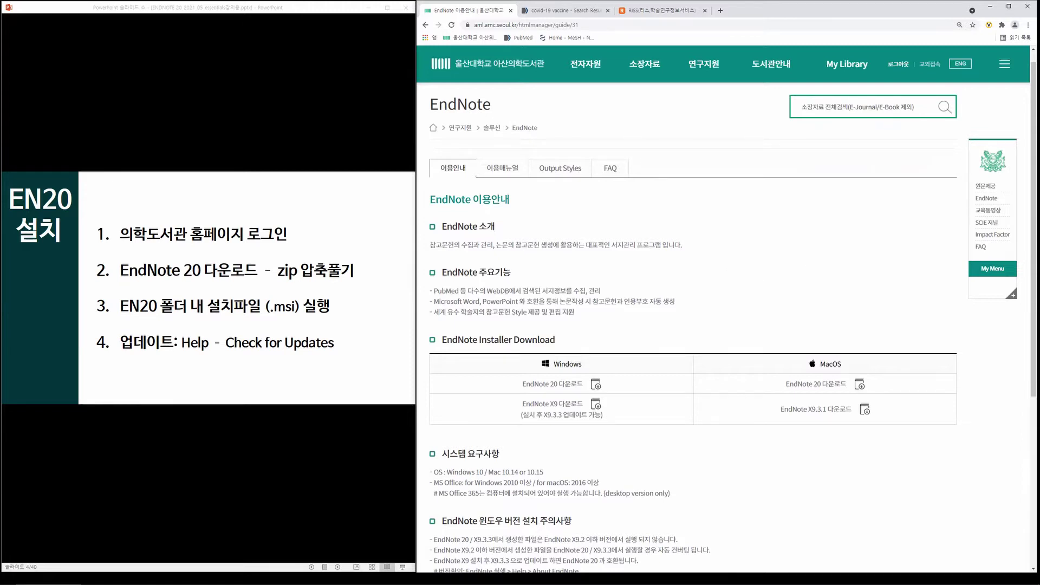
{"action": "left_click_drag", "start_coordinate": [1030, 204], "coordinate": [1027, 284]}
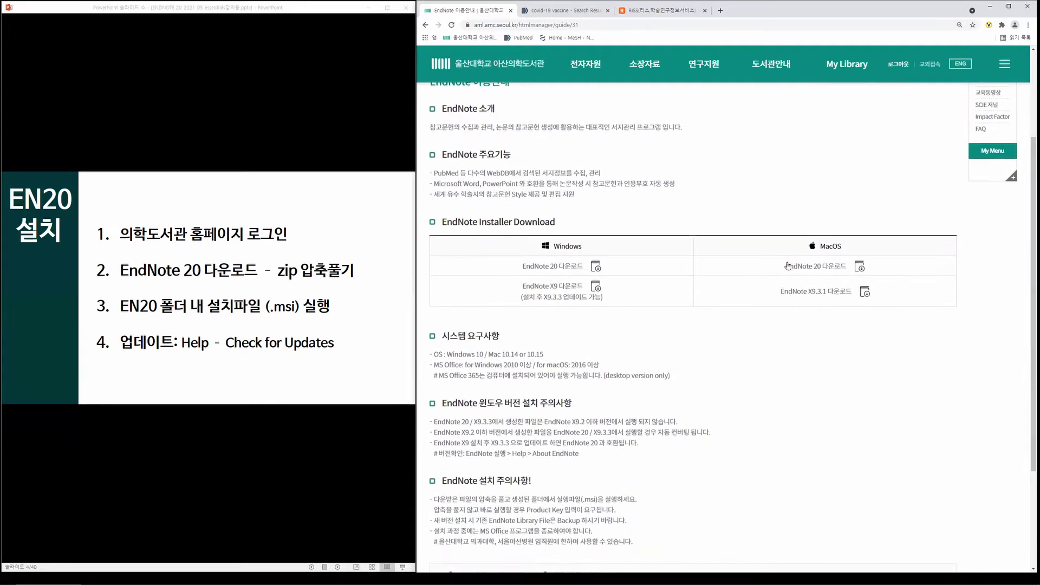
{"action": "left_click", "coordinate": [561, 266]}
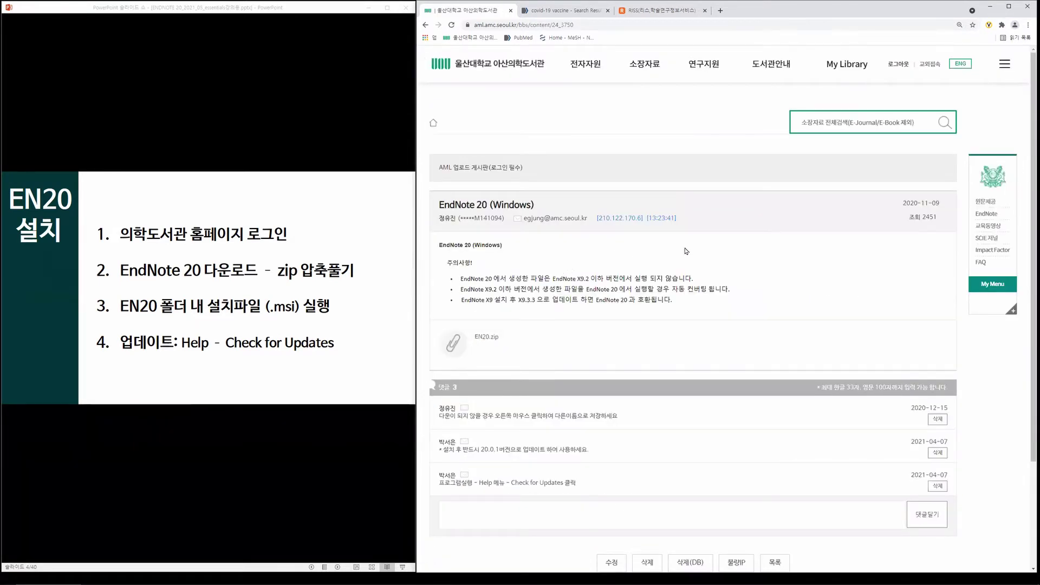
{"action": "right_click", "coordinate": [494, 340]}
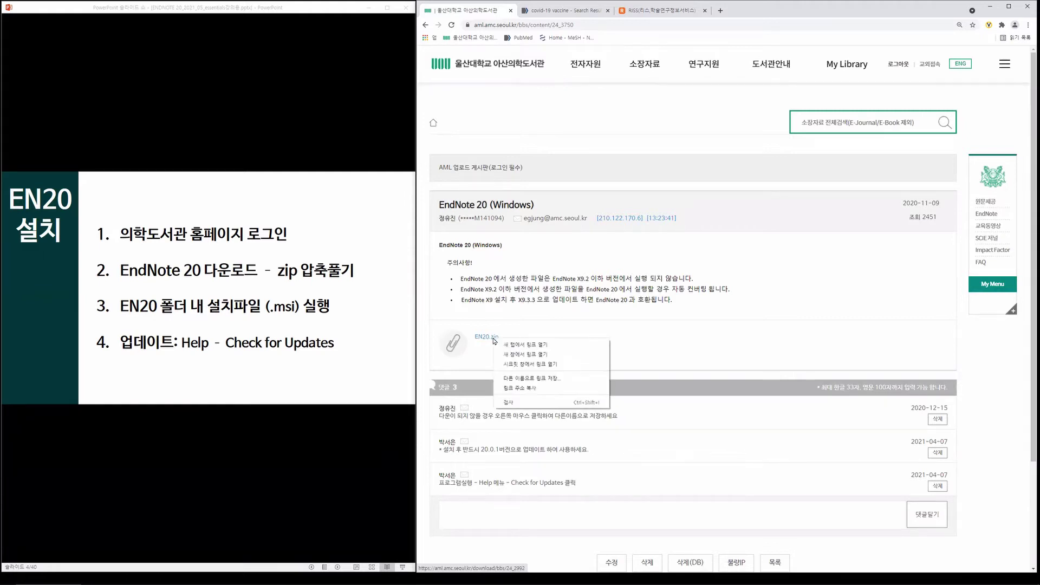
{"action": "left_click", "coordinate": [573, 378]}
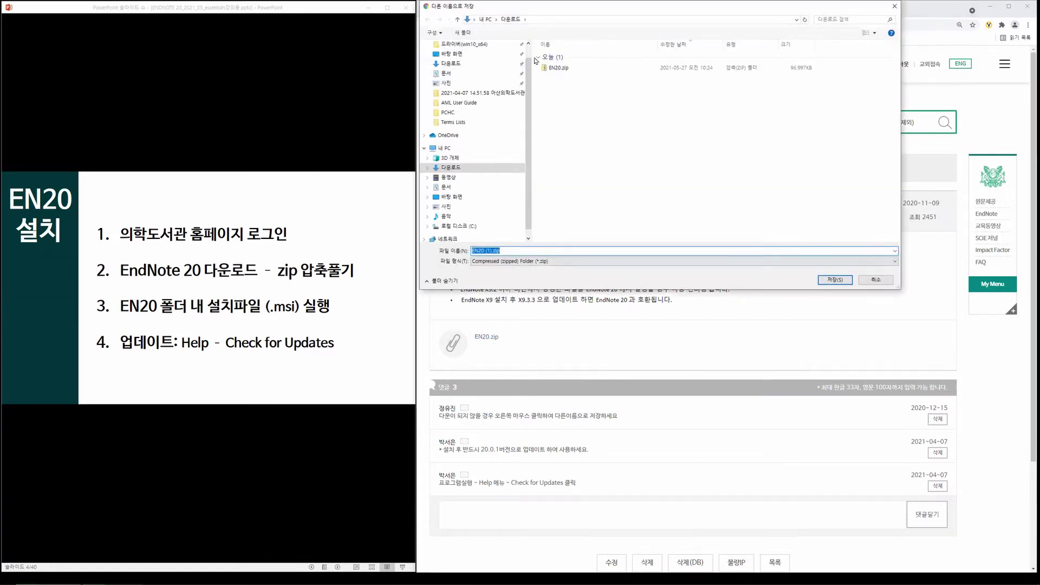
{"action": "left_click", "coordinate": [876, 280]}
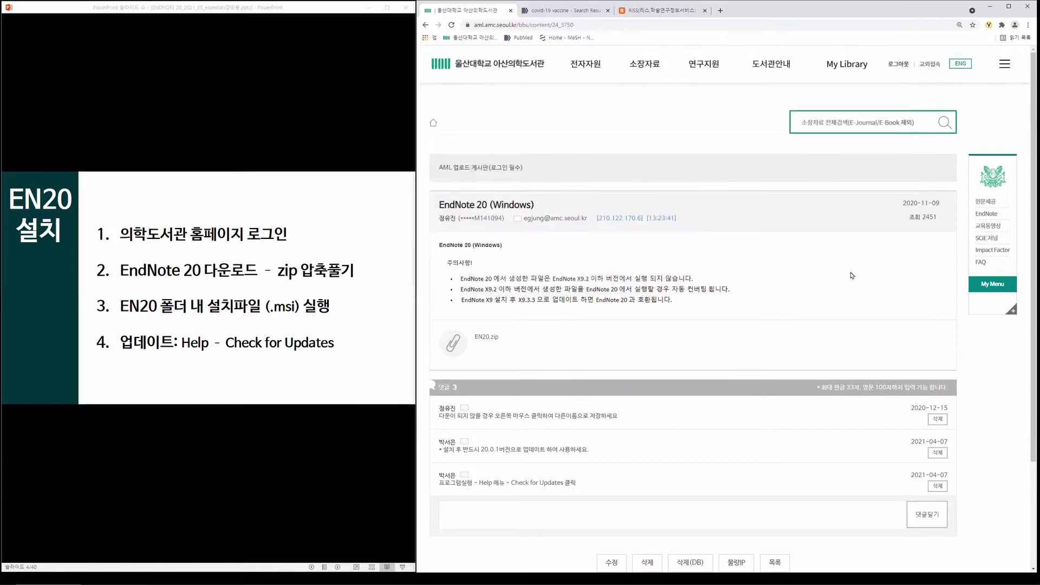
Step: Open the Downloads folder in File Explorer and select EN20.zip
{"action": "key", "text": "super+e"}
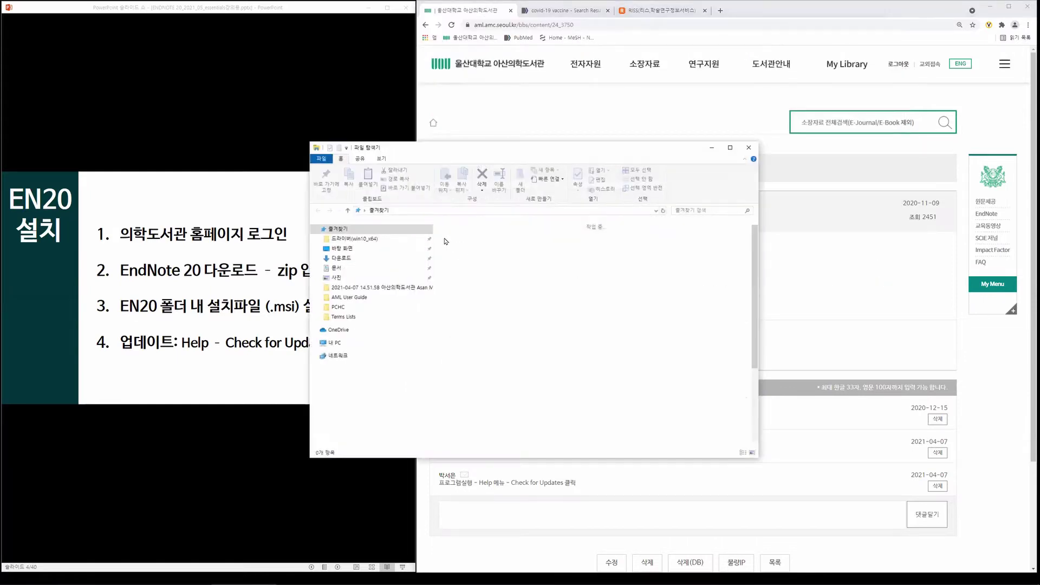
{"action": "left_click_drag", "start_coordinate": [454, 155], "coordinate": [576, 154]}
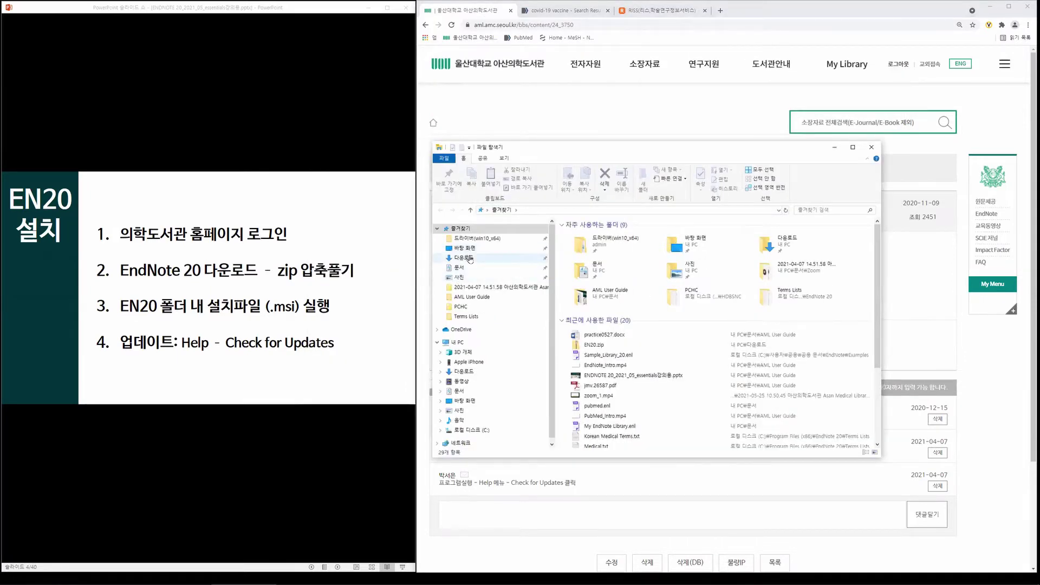
{"action": "left_click", "coordinate": [462, 257]}
{"action": "left_click", "coordinate": [584, 252]}
{"action": "left_click_drag", "start_coordinate": [605, 143], "coordinate": [594, 125]}
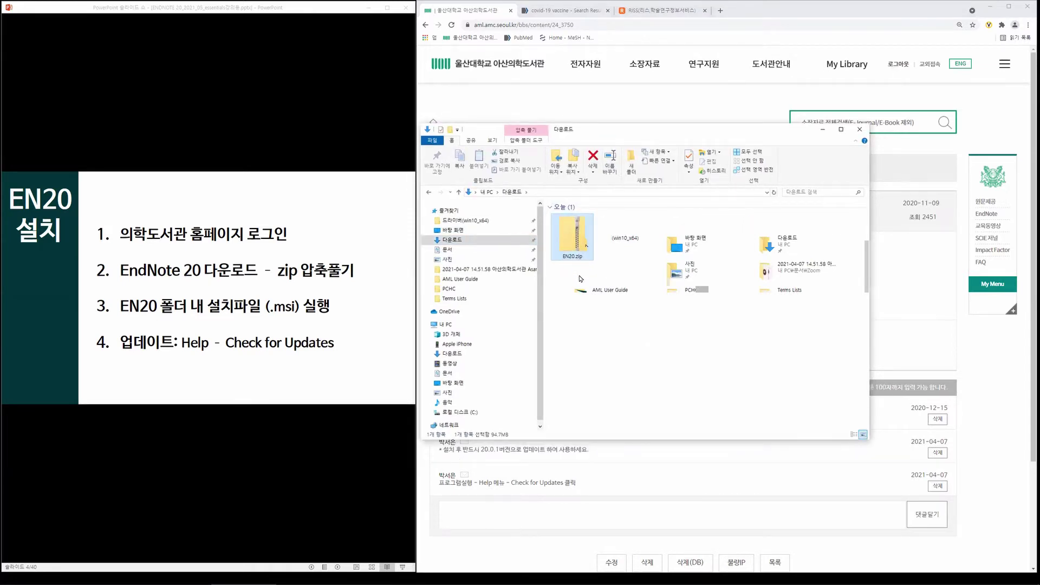
Step: Extract all files from EN20.zip into an EN20 folder
{"action": "right_click", "coordinate": [572, 228]}
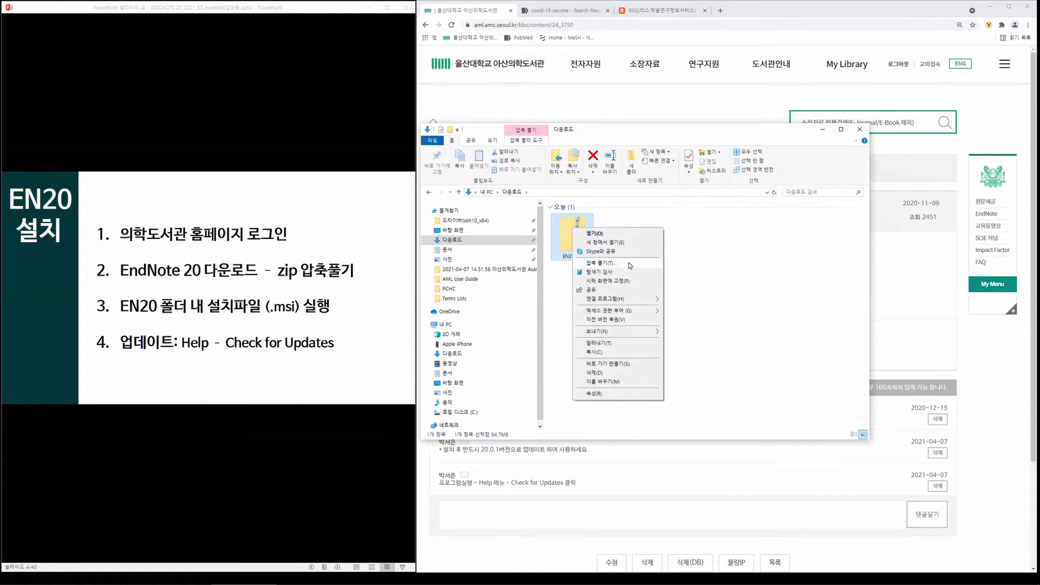
{"action": "left_click", "coordinate": [601, 263]}
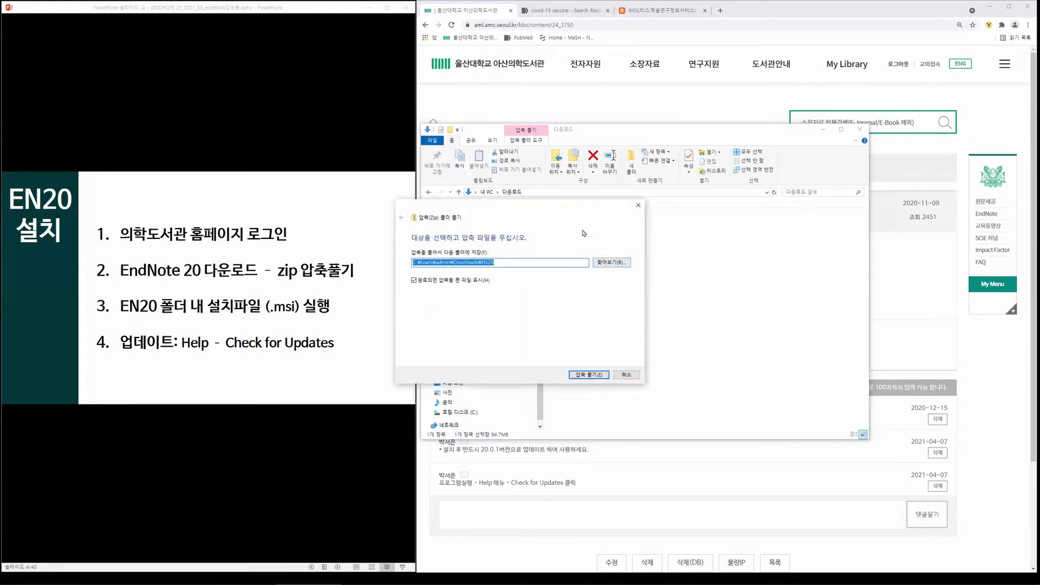
{"action": "left_click_drag", "start_coordinate": [568, 209], "coordinate": [777, 221]}
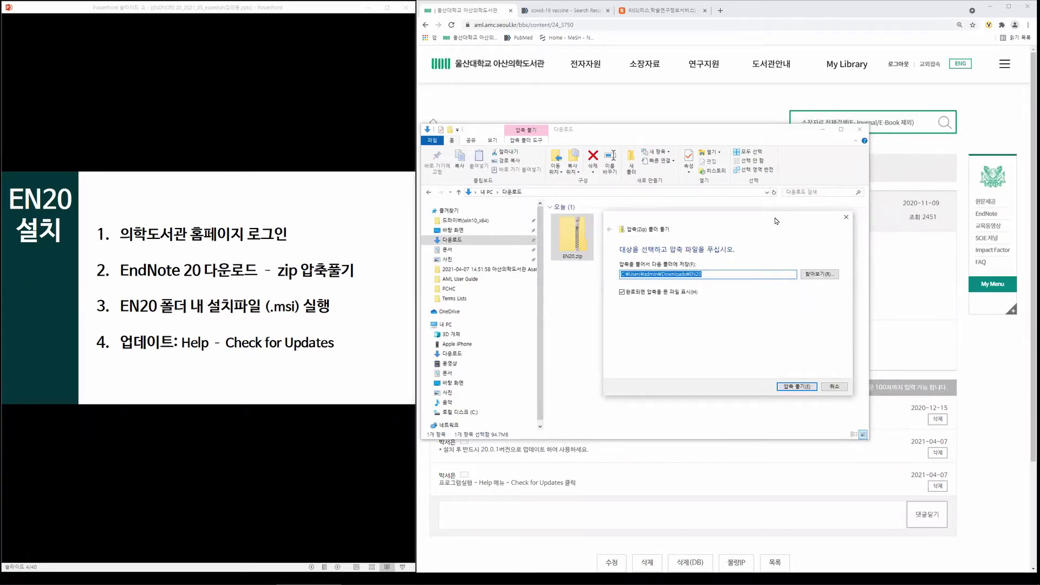
{"action": "left_click_drag", "start_coordinate": [777, 221], "coordinate": [775, 215]}
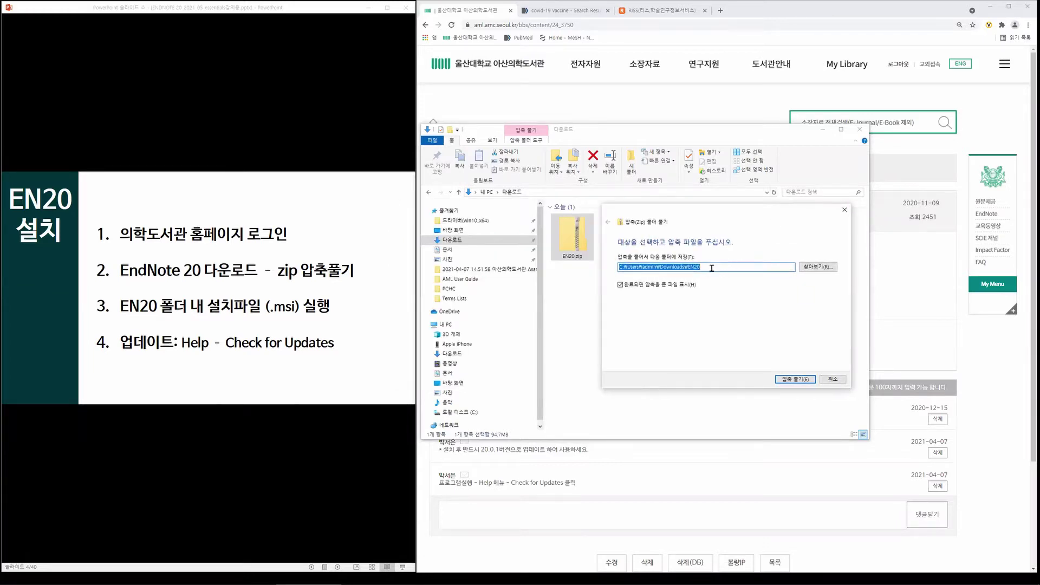
{"action": "left_click", "coordinate": [803, 379]}
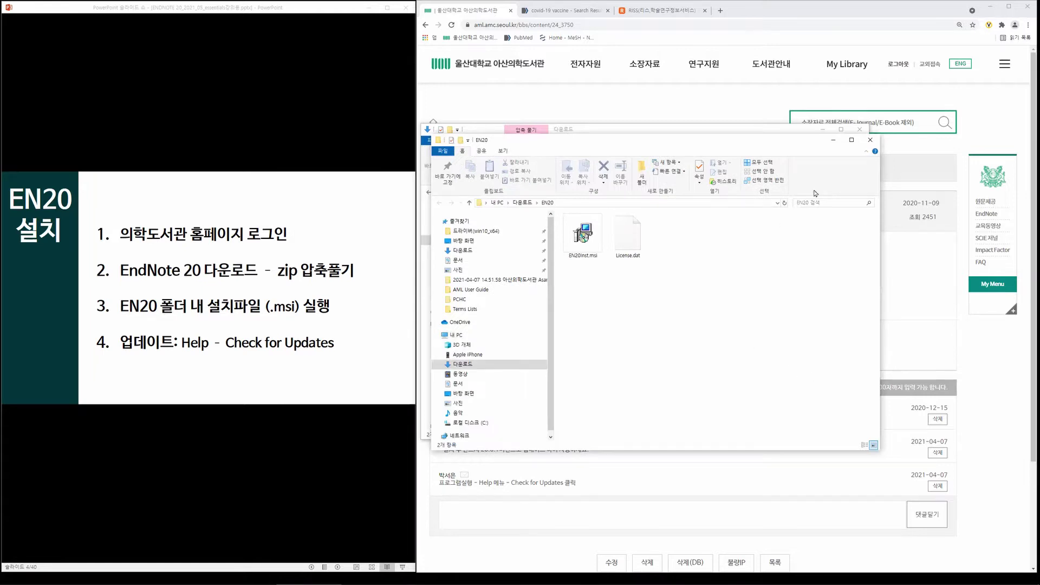
Step: Open the EN20 folder in Downloads to show EN20Inst.msi and License.dat
{"action": "left_click", "coordinate": [869, 139]}
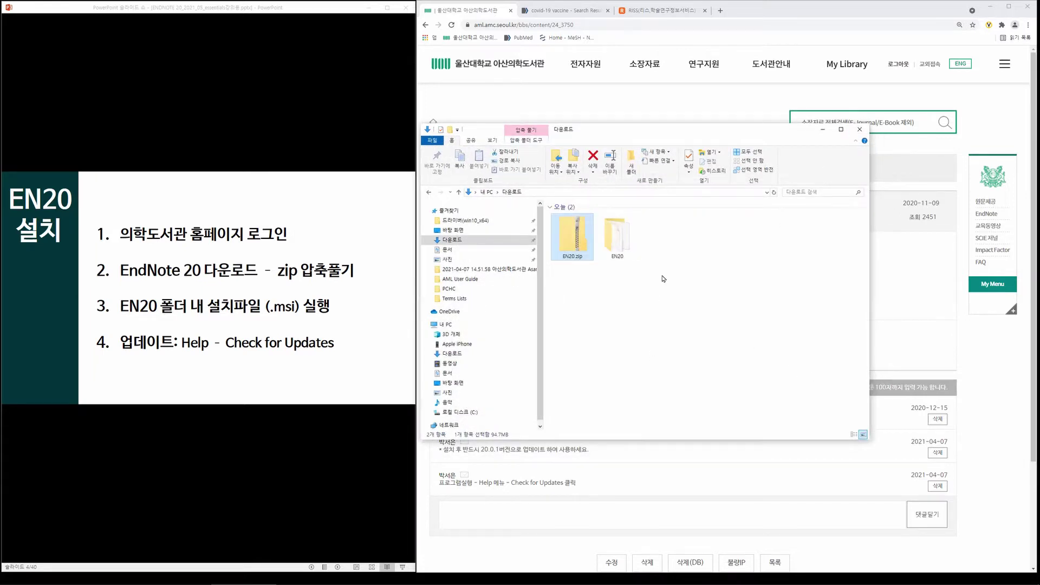
{"action": "left_click", "coordinate": [627, 251]}
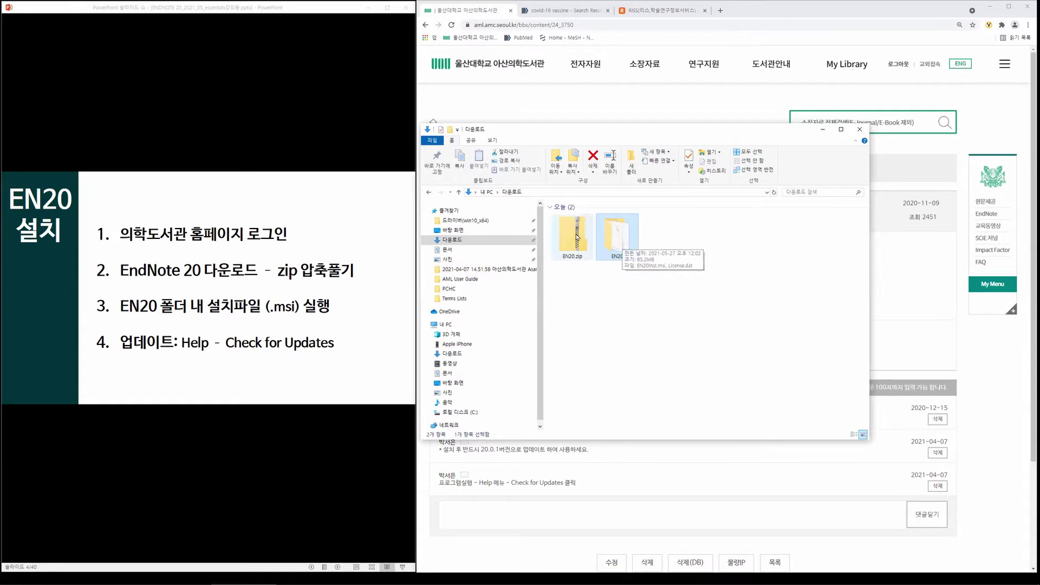
{"action": "double_click", "coordinate": [634, 236]}
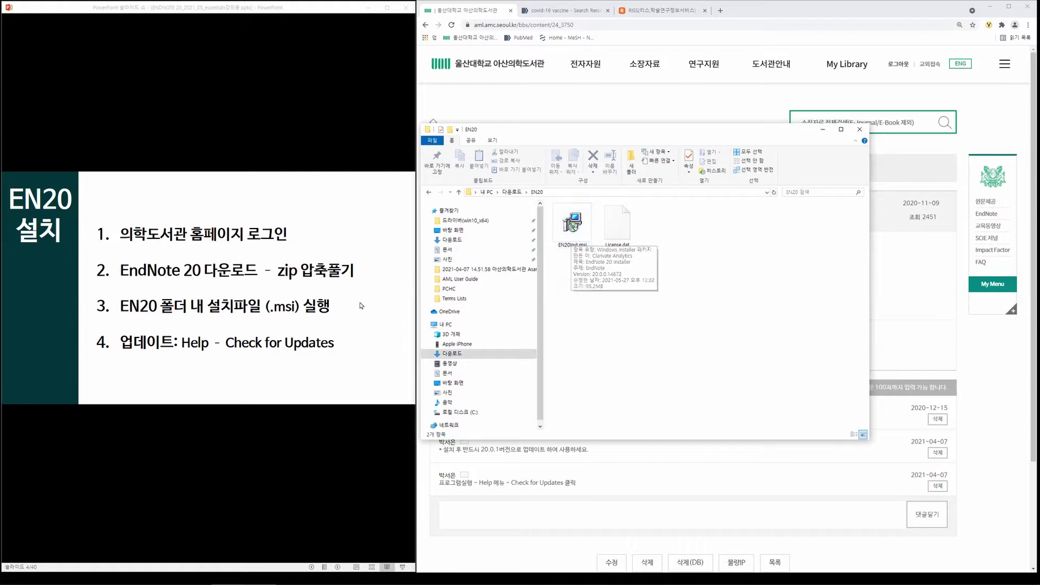
Step: Present the EndNote 20 setup slides, marking license acceptance and the Backup older files choice
{"action": "double_click", "coordinate": [313, 14]}
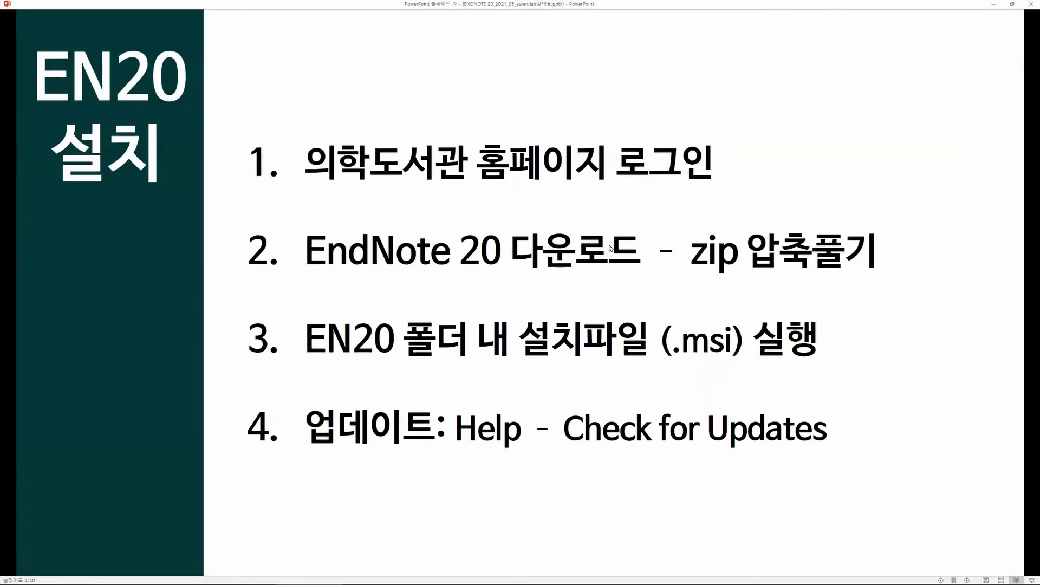
{"action": "left_click", "coordinate": [740, 294]}
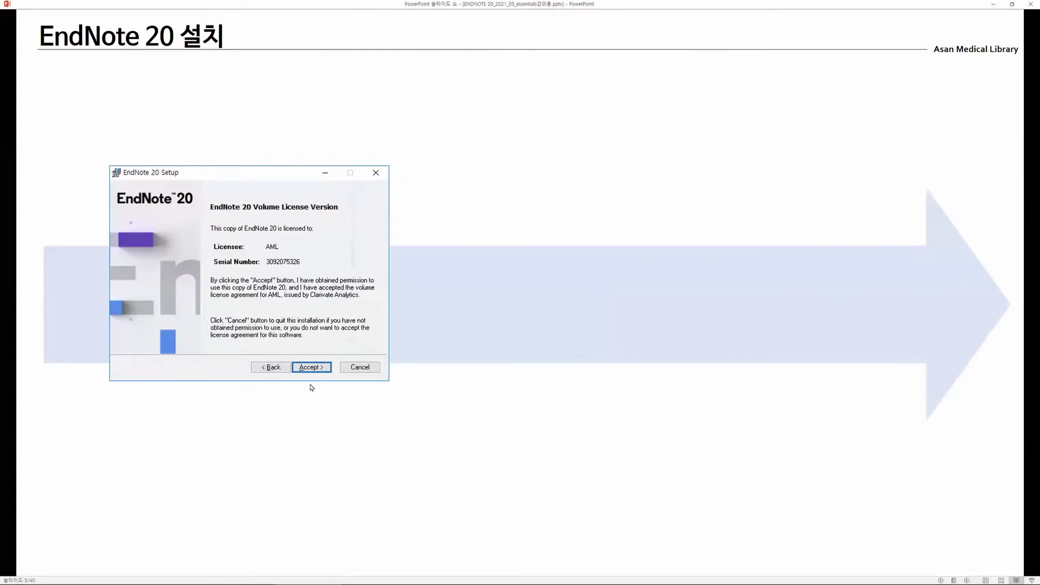
{"action": "left_click", "coordinate": [296, 373]}
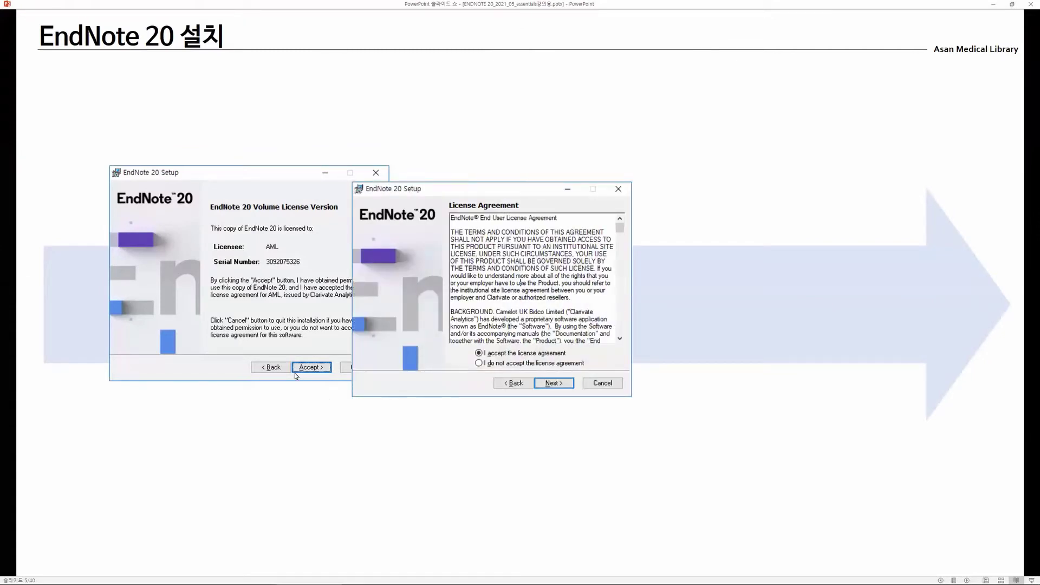
{"action": "left_click", "coordinate": [617, 432]}
{"action": "left_click", "coordinate": [613, 430]}
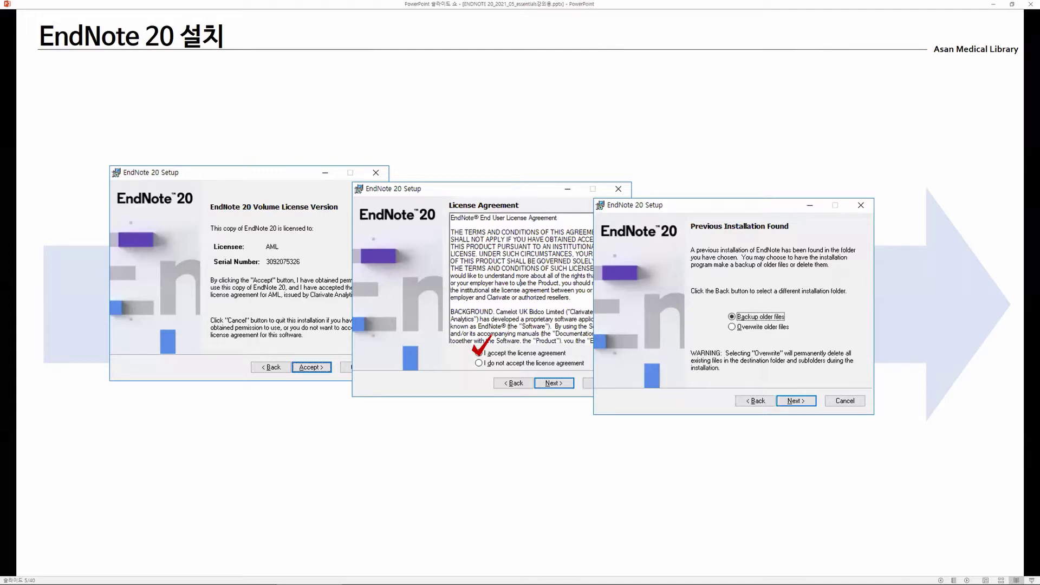
{"action": "left_click", "coordinate": [735, 456]}
Step: Advance past the EndNote 20.0.1 update slides to the '파일 생성' slide
{"action": "left_click", "coordinate": [830, 440]}
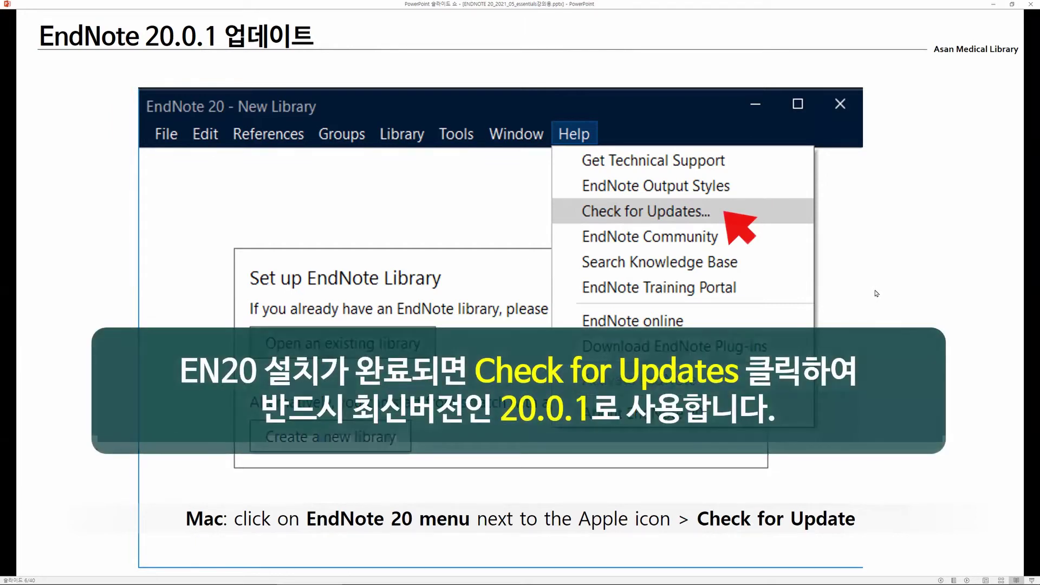
{"action": "left_click", "coordinate": [876, 293]}
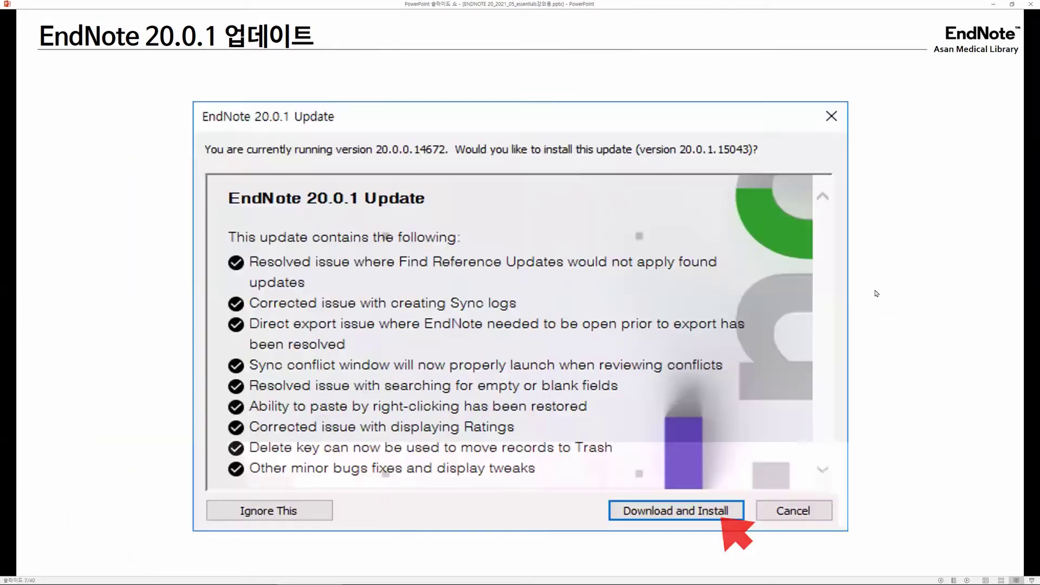
{"action": "left_click", "coordinate": [692, 516]}
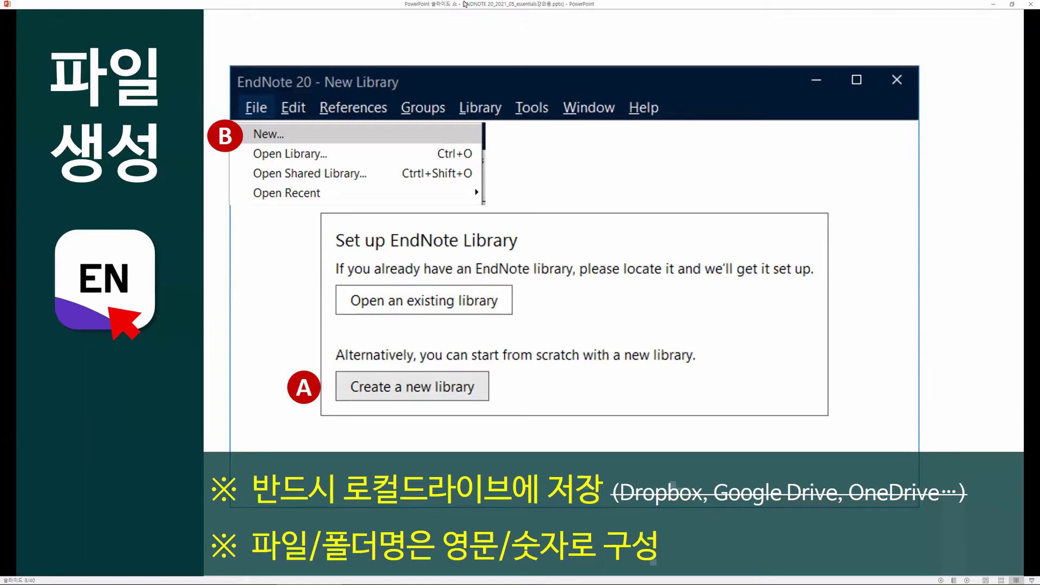
Step: Shrink the slide show to half screen and minimize the library website and folder windows
{"action": "double_click", "coordinate": [474, 4]}
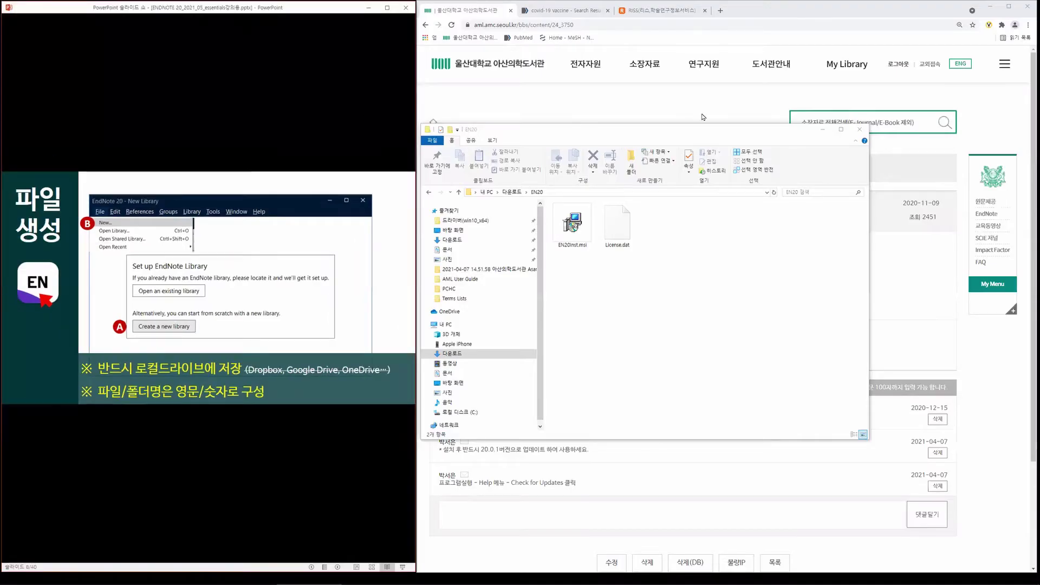
{"action": "left_click", "coordinate": [634, 128]}
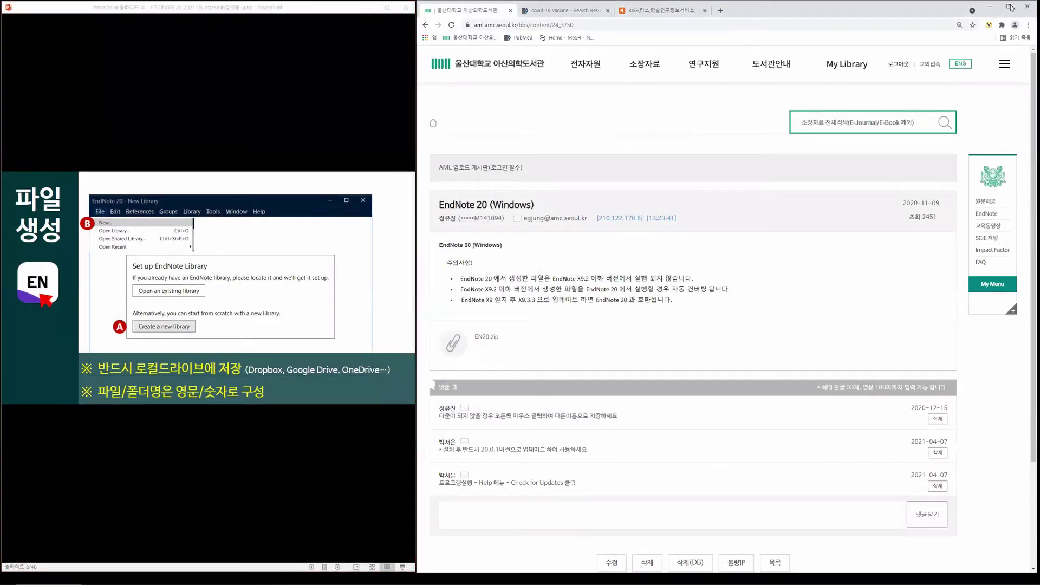
{"action": "left_click", "coordinate": [993, 8]}
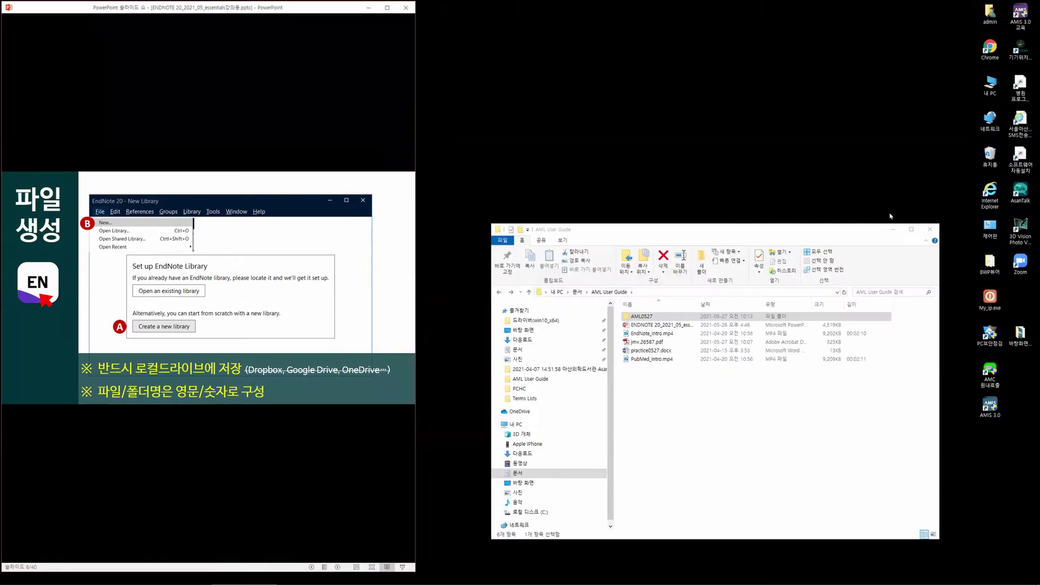
{"action": "left_click", "coordinate": [891, 231]}
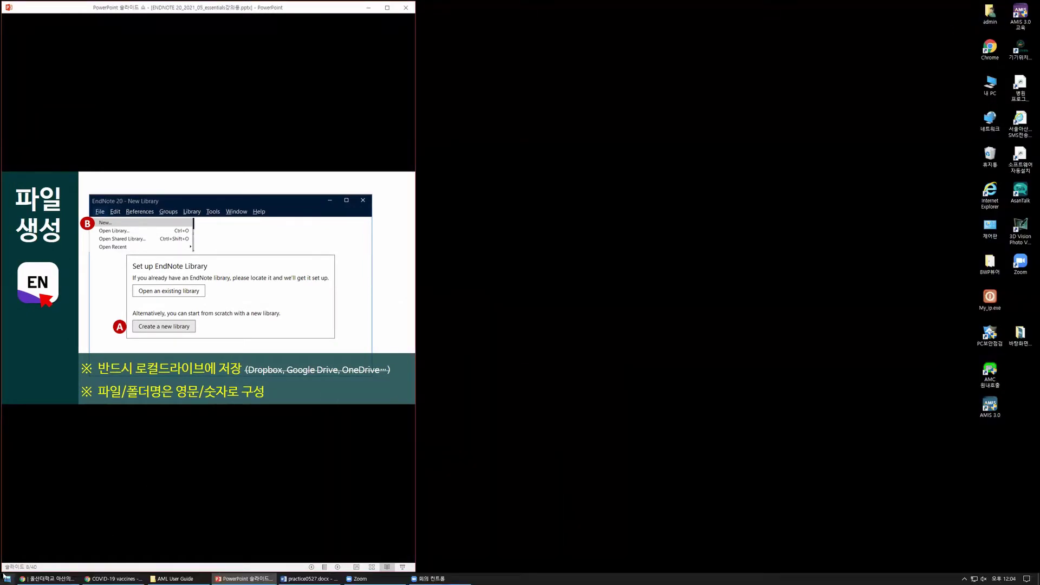
Step: Launch EndNote 20 beside the slide show and start a new library from File
{"action": "left_click", "coordinate": [6, 579]}
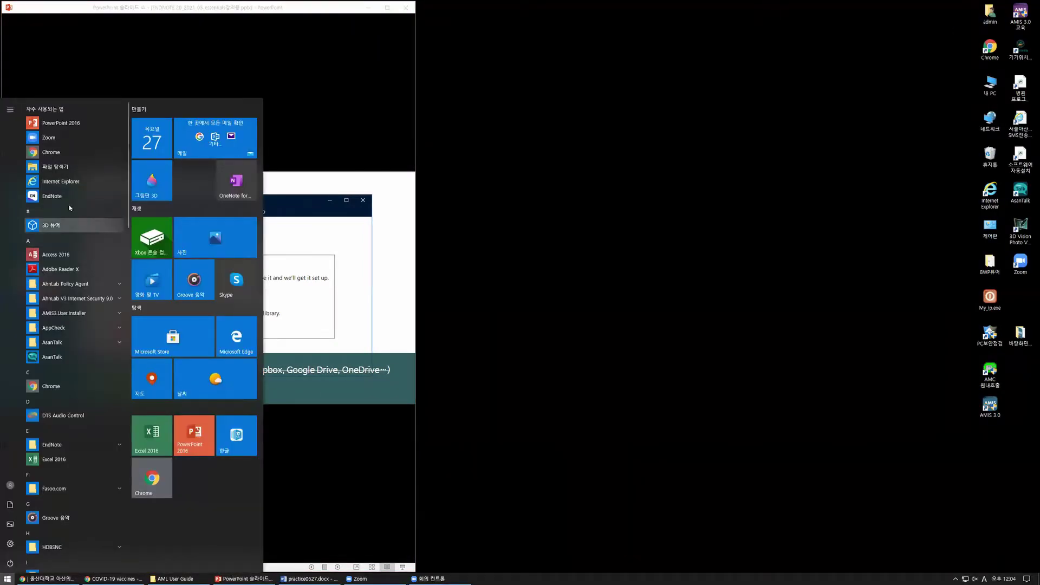
{"action": "left_click", "coordinate": [72, 199]}
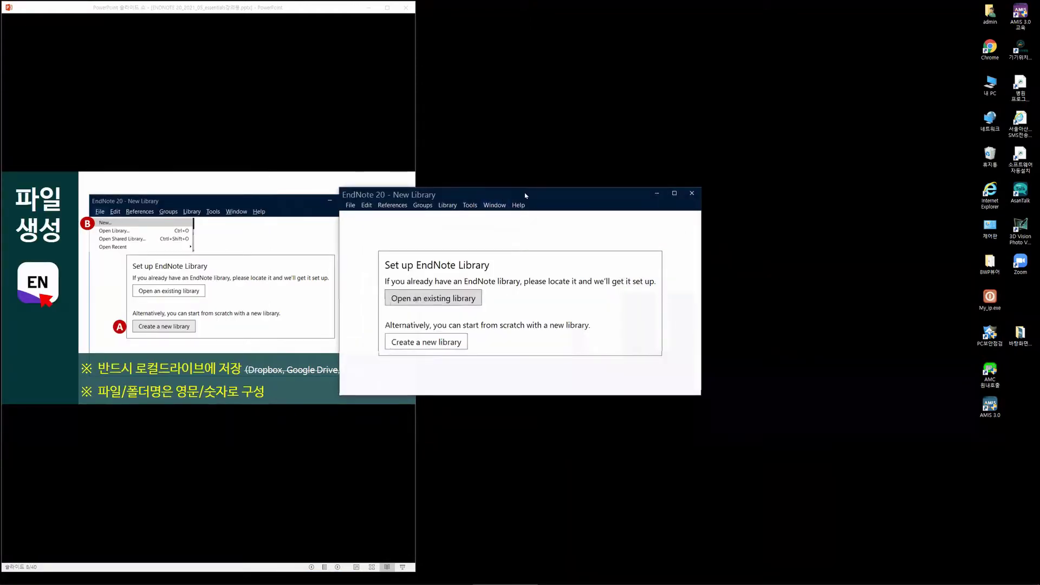
{"action": "left_click_drag", "start_coordinate": [535, 196], "coordinate": [640, 194]}
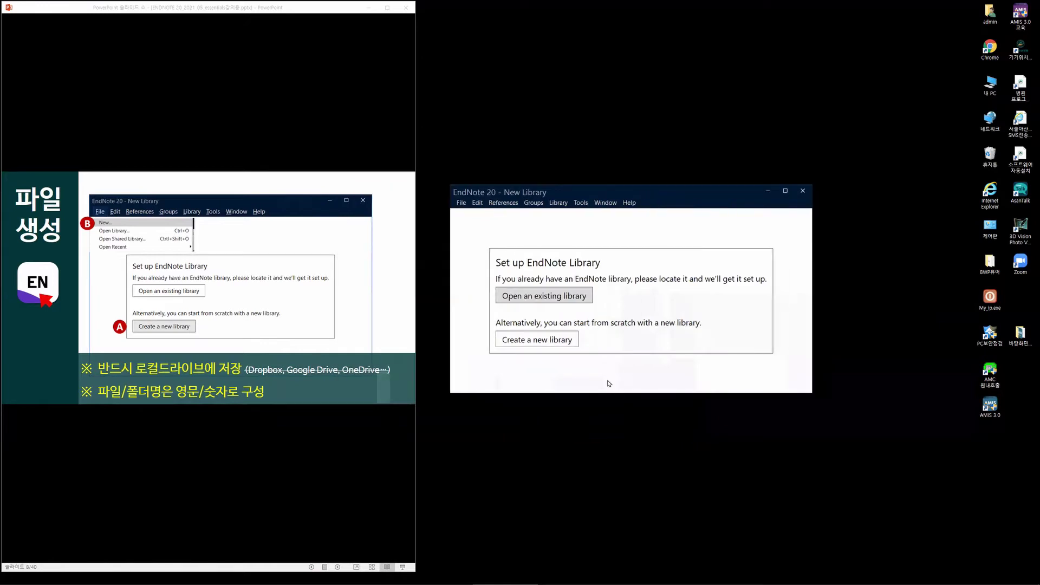
{"action": "key", "text": "super"}
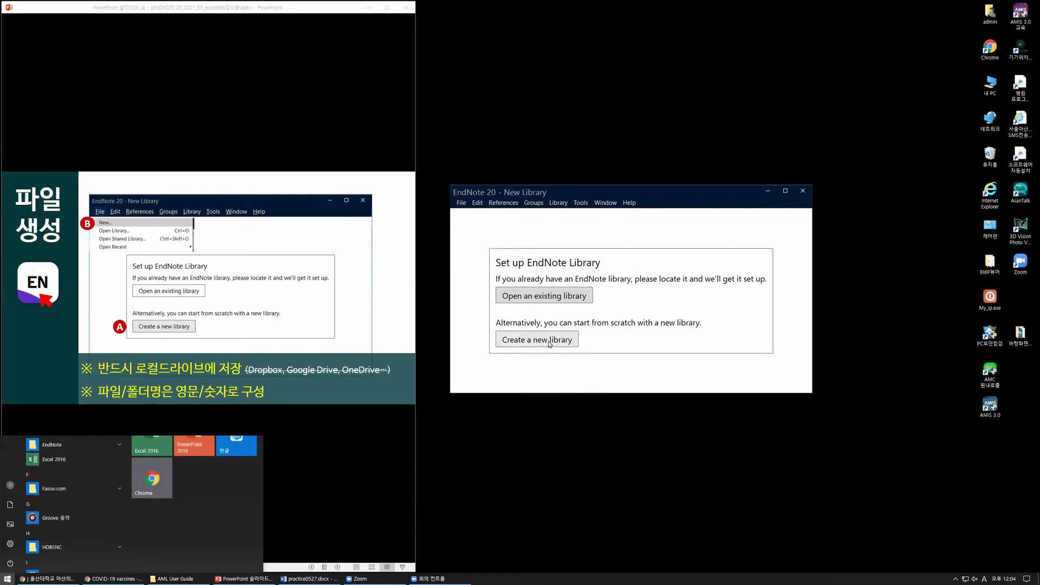
{"action": "left_click", "coordinate": [462, 204]}
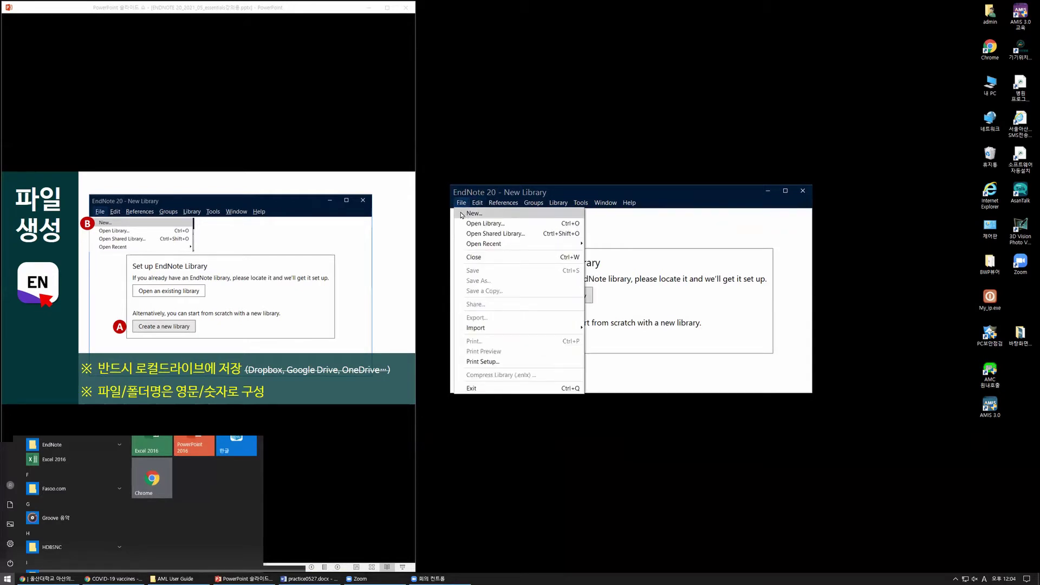
{"action": "left_click", "coordinate": [462, 213]}
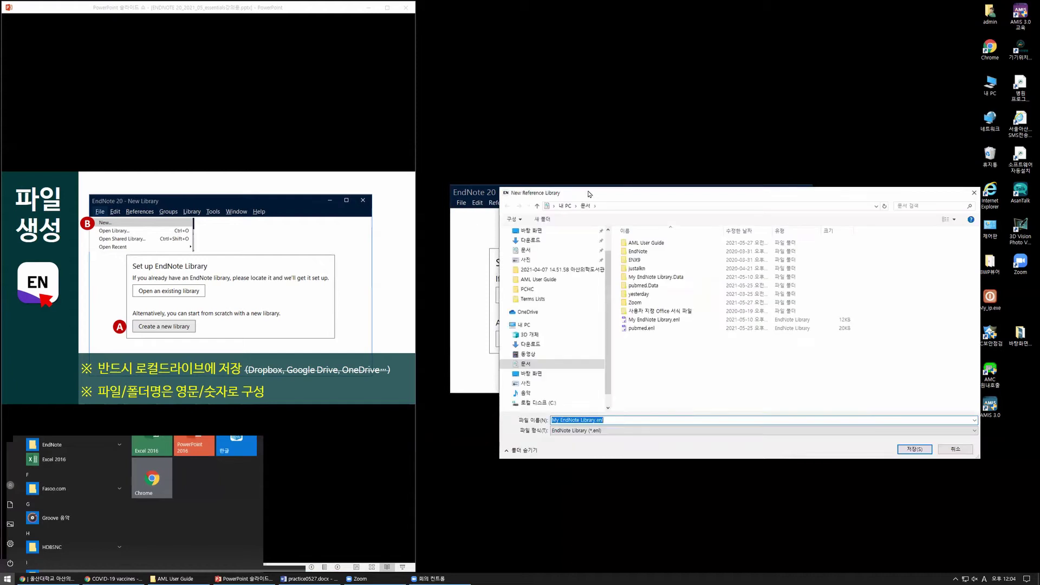
Step: Save the new library as 'AML0527_EndNote Library.enl' in AML User Guide\AML0527
{"action": "double_click", "coordinate": [596, 242]}
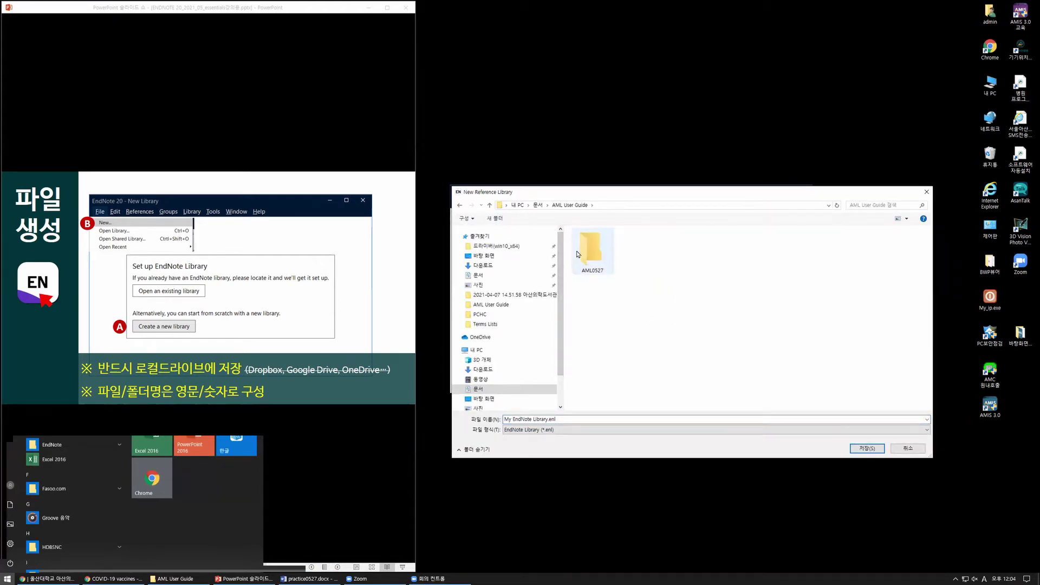
{"action": "double_click", "coordinate": [594, 264]}
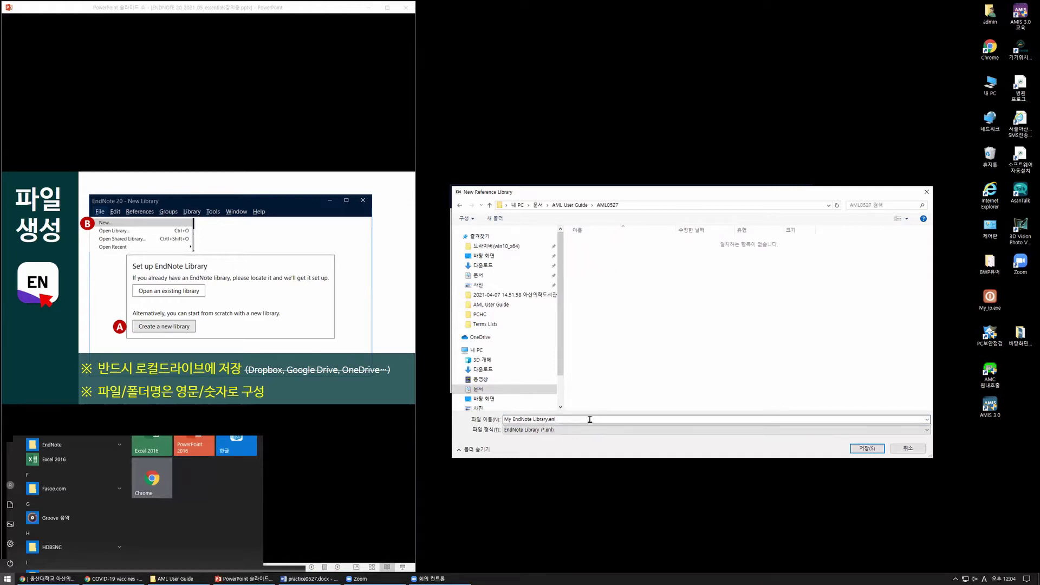
{"action": "left_click", "coordinate": [562, 422]}
{"action": "left_click", "coordinate": [562, 422]}
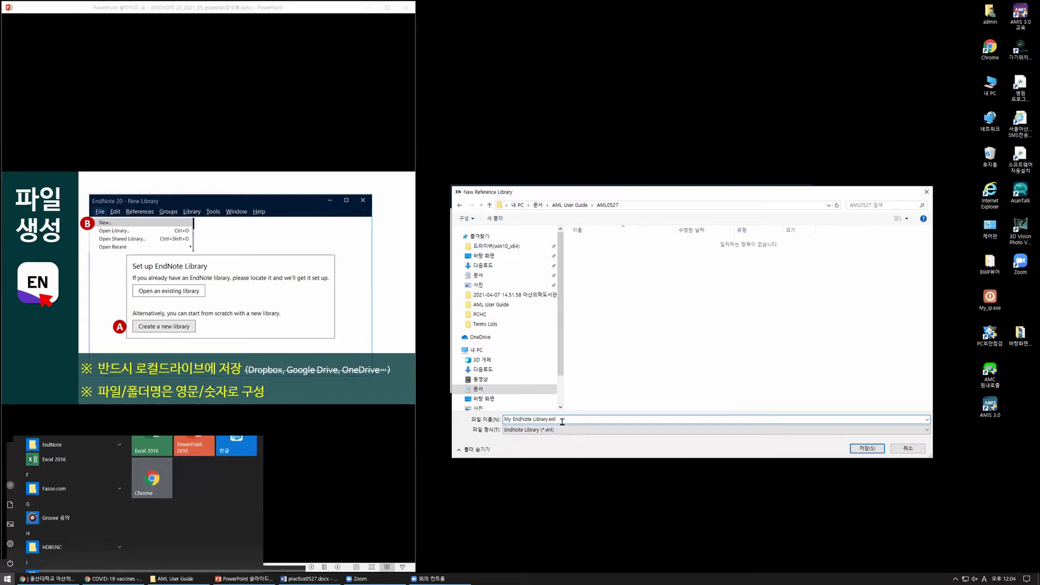
{"action": "key", "text": "BackSpace"}
{"action": "key", "text": "BackSpace"}
{"action": "key", "text": "BackSpace"}
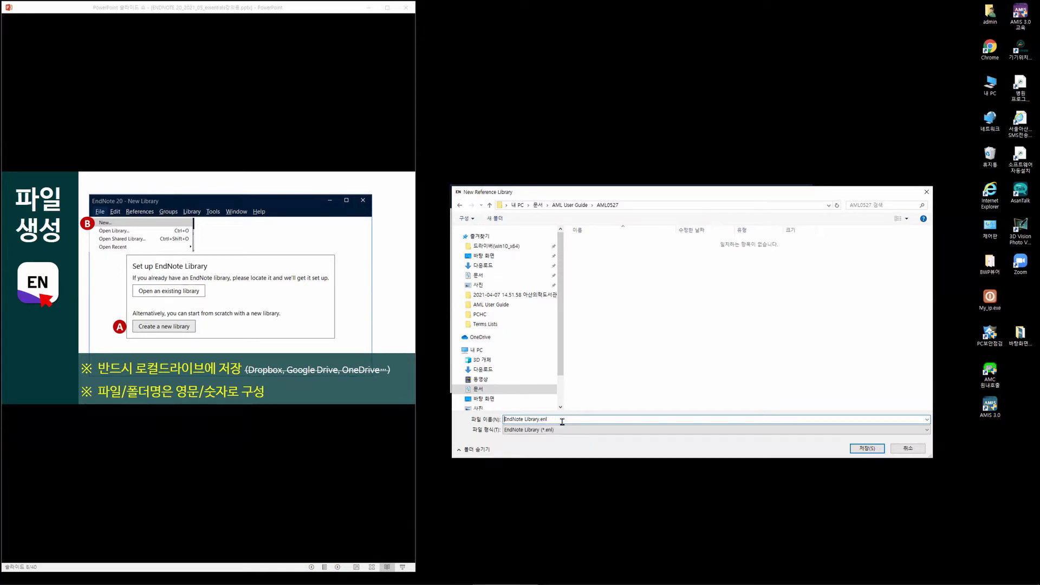
{"action": "type", "text": "AML0527_"}
{"action": "left_click", "coordinate": [867, 449]}
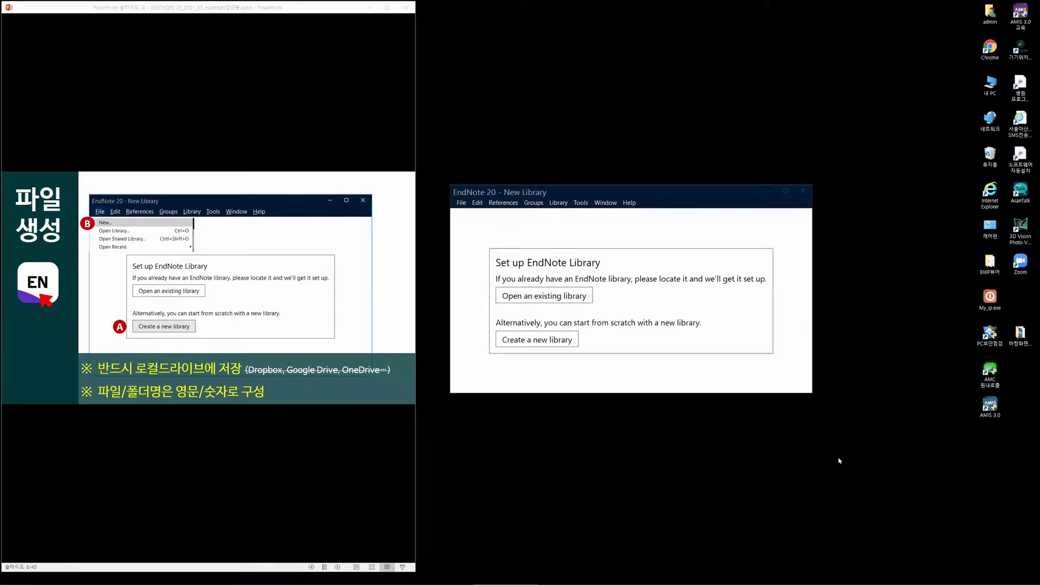
Step: Show AML User Guide\AML0527's .enl file and Data folder, then restore the full-screen slide show
{"action": "key", "text": "super+e"}
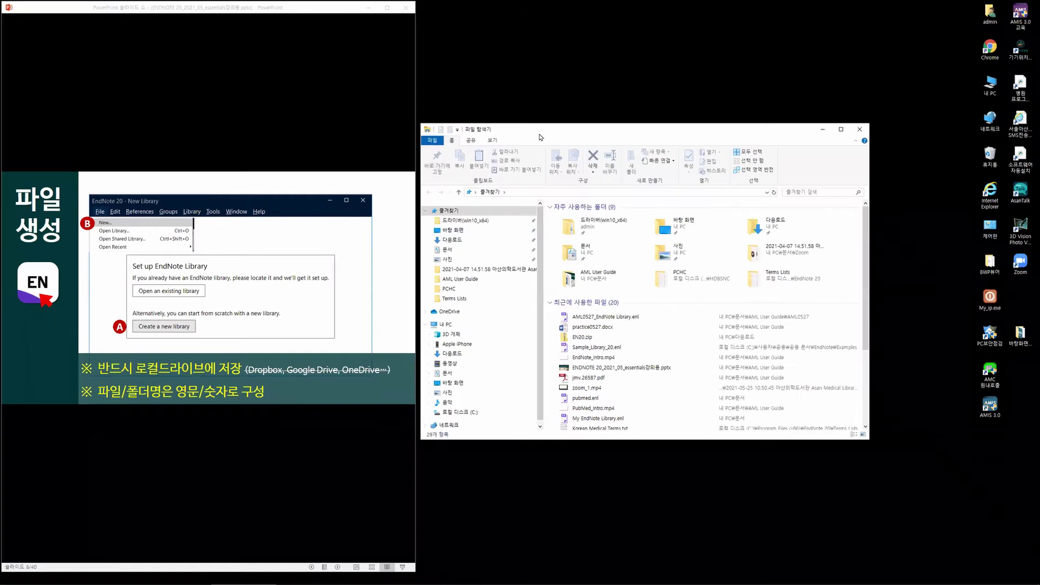
{"action": "left_click_drag", "start_coordinate": [540, 134], "coordinate": [575, 141]}
{"action": "left_click", "coordinate": [506, 286]}
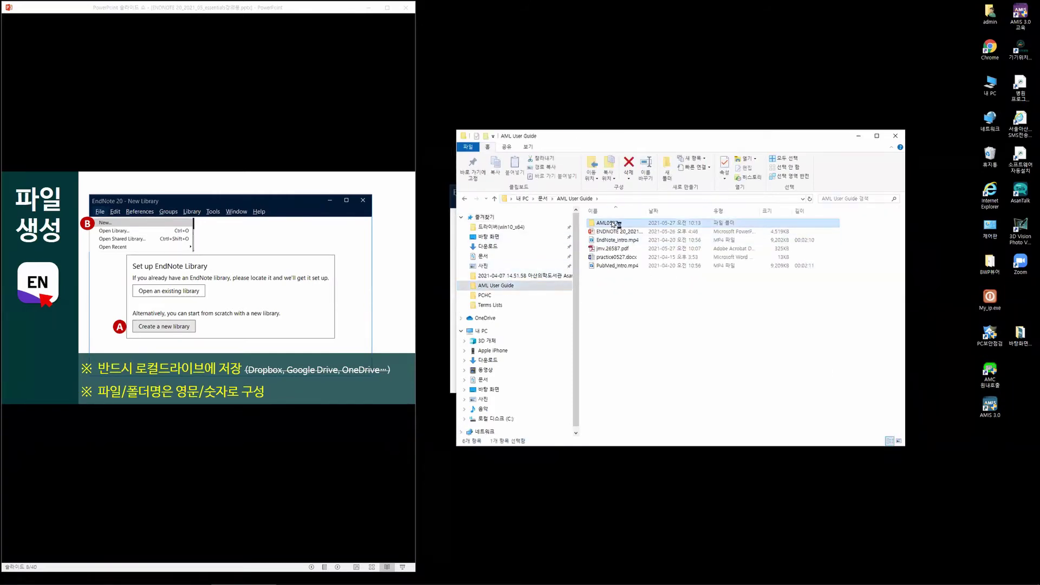
{"action": "double_click", "coordinate": [618, 223]}
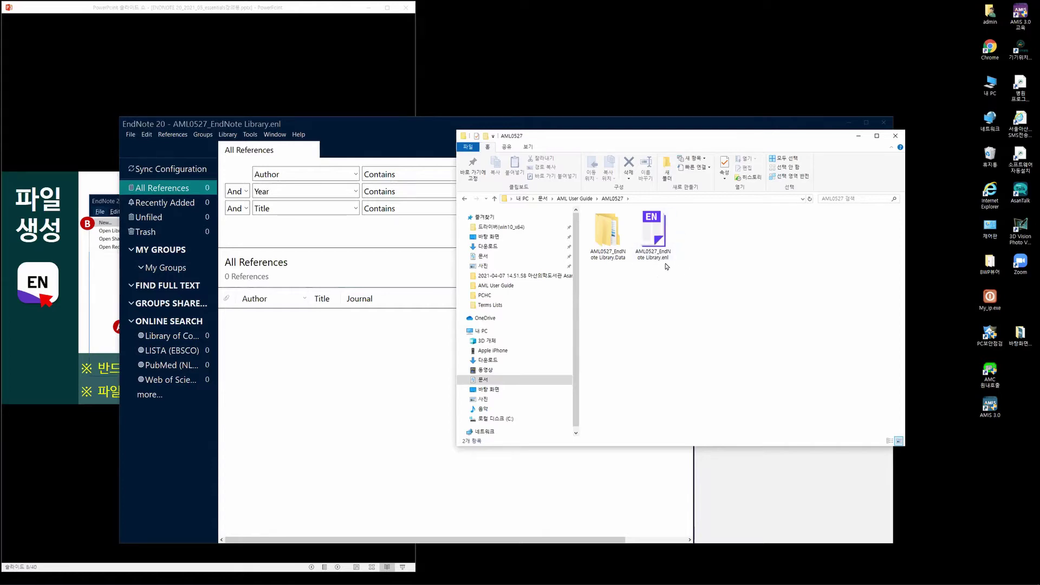
{"action": "left_click", "coordinate": [504, 124]}
{"action": "double_click", "coordinate": [285, 8]}
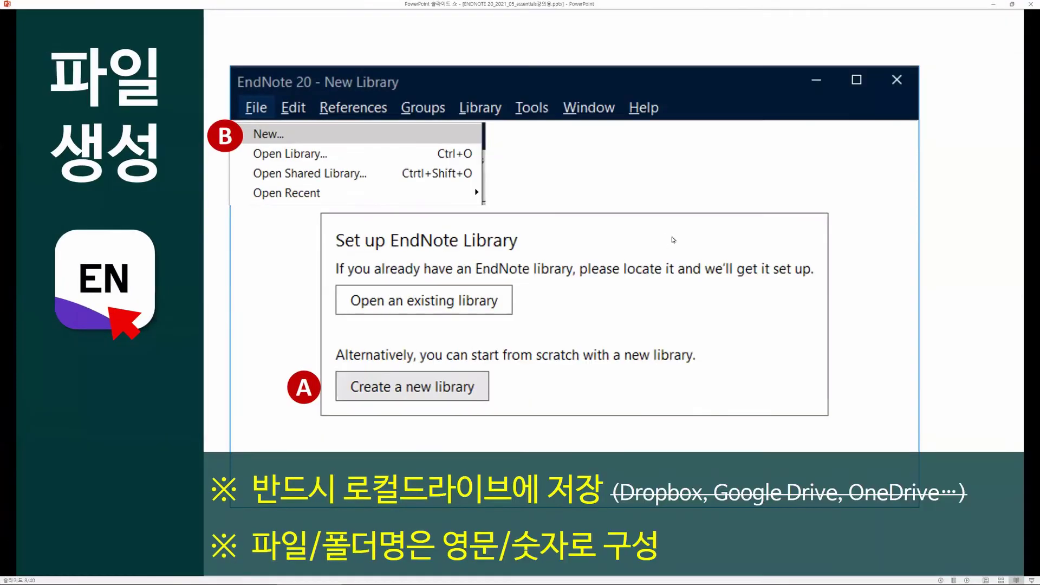
Step: Move to the 'EndNote 파일구성' slide and reveal the .enl file and Data folder callouts
{"action": "left_click", "coordinate": [673, 239]}
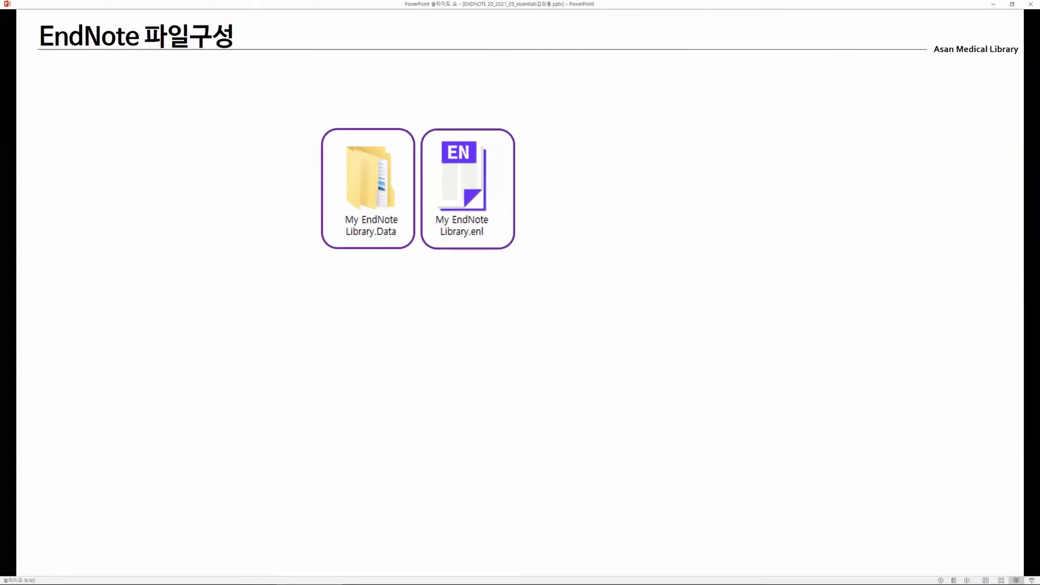
{"action": "left_click", "coordinate": [490, 266]}
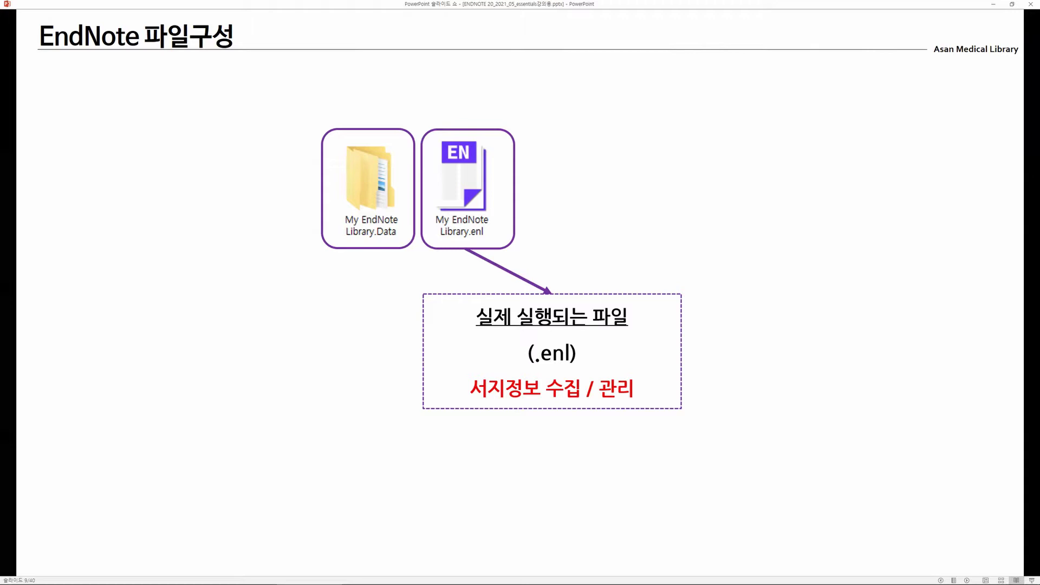
{"action": "left_click", "coordinate": [348, 262]}
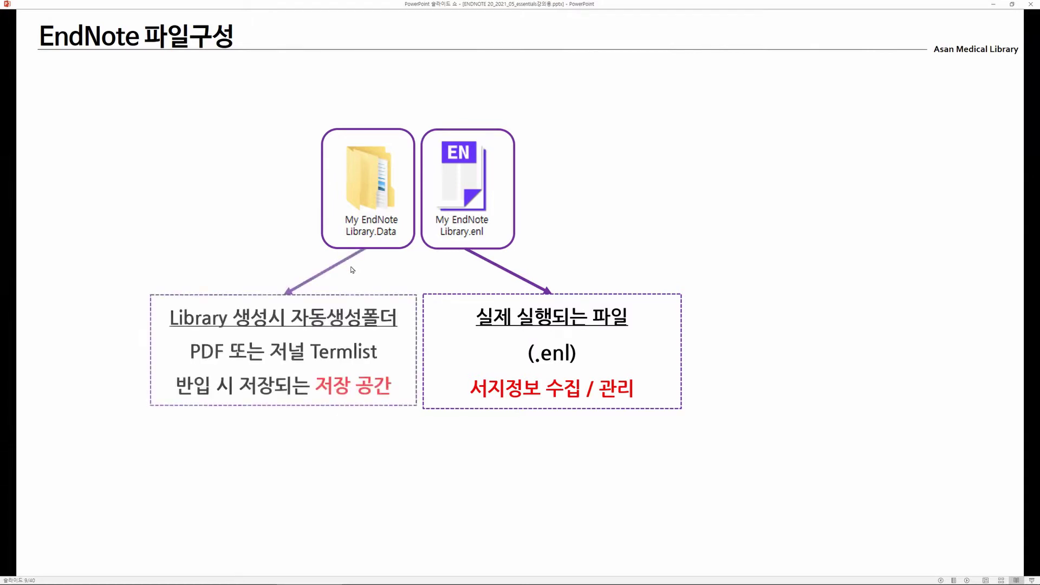
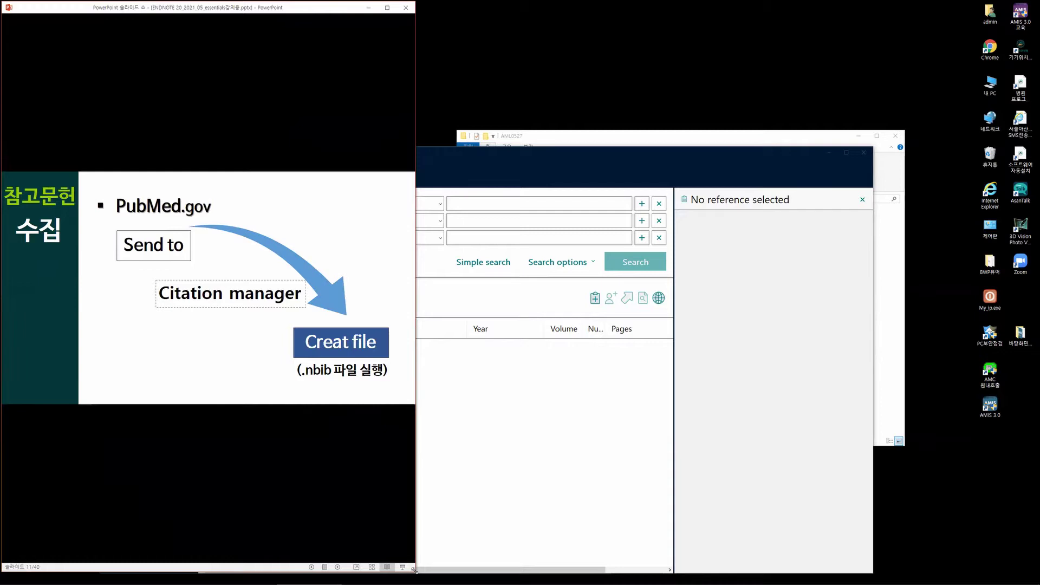
Step: Shrink the slides, fit the EndNote library window into the lower left, and bring up Chrome
{"action": "left_click_drag", "start_coordinate": [414, 569], "coordinate": [417, 268]}
{"action": "left_click", "coordinate": [513, 156]}
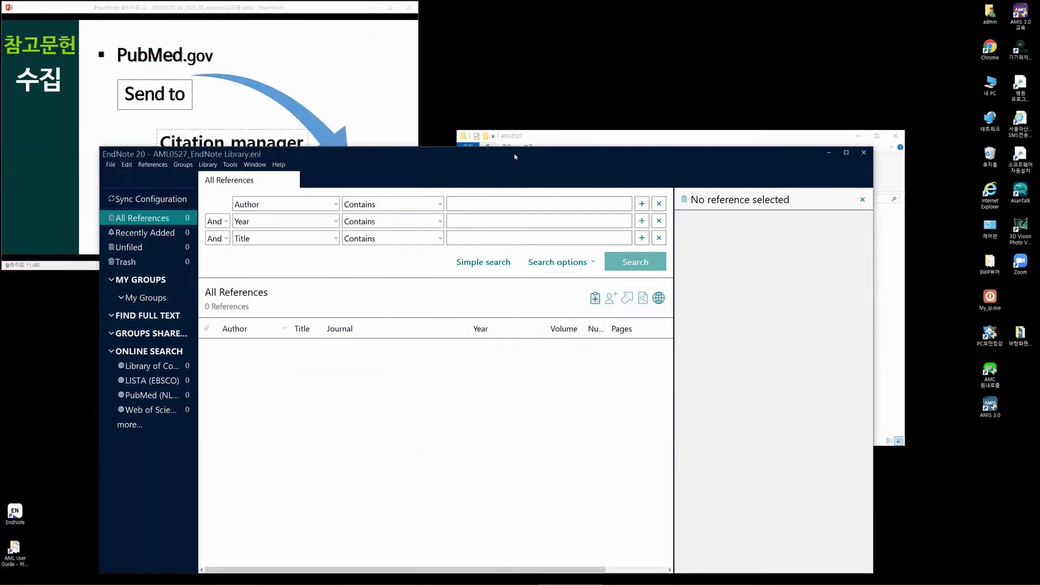
{"action": "left_click_drag", "start_coordinate": [515, 157], "coordinate": [412, 165]}
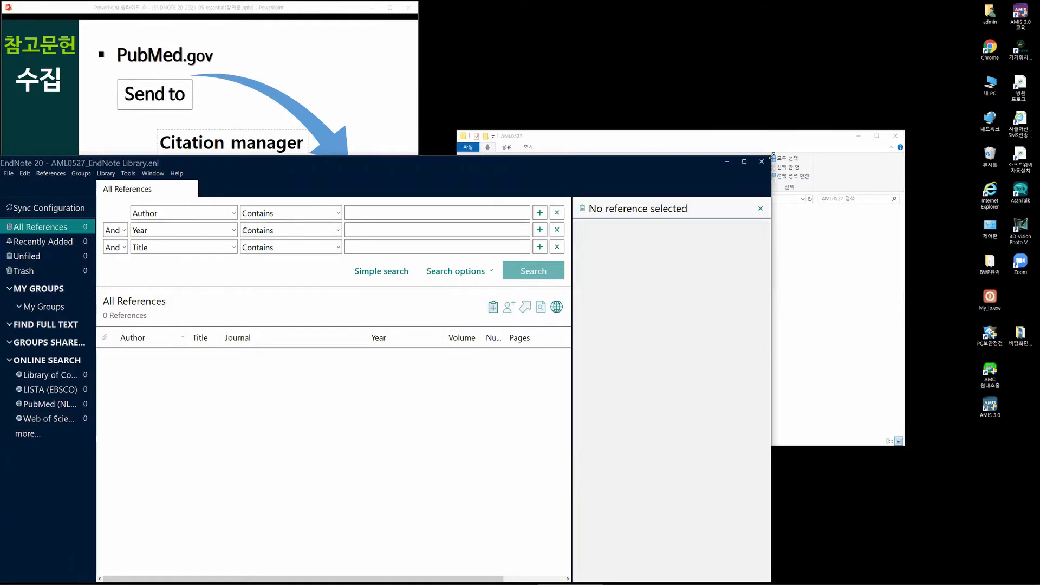
{"action": "left_click_drag", "start_coordinate": [772, 156], "coordinate": [553, 268]}
{"action": "left_click", "coordinate": [859, 136]}
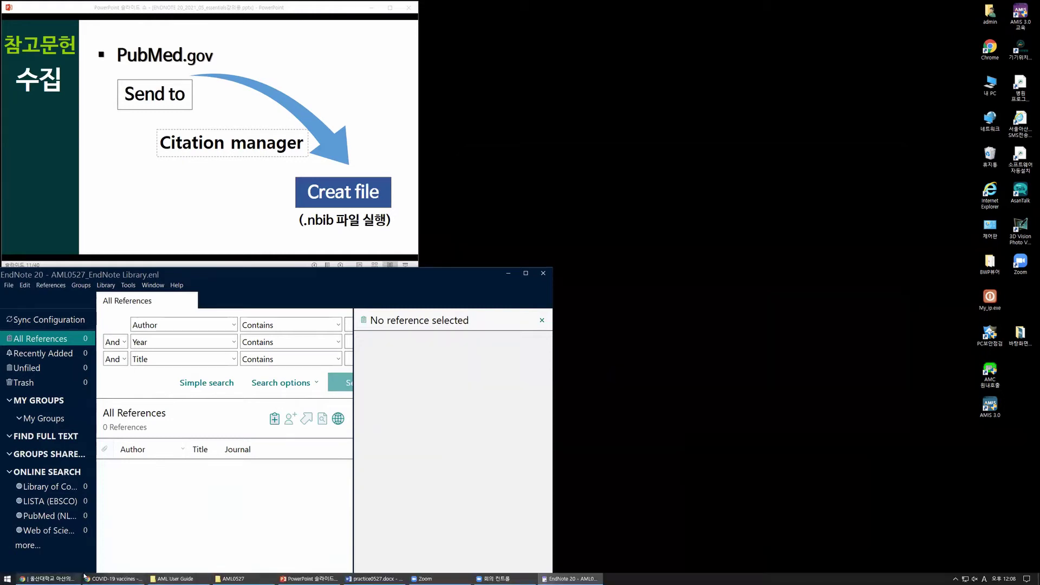
{"action": "left_click", "coordinate": [51, 576]}
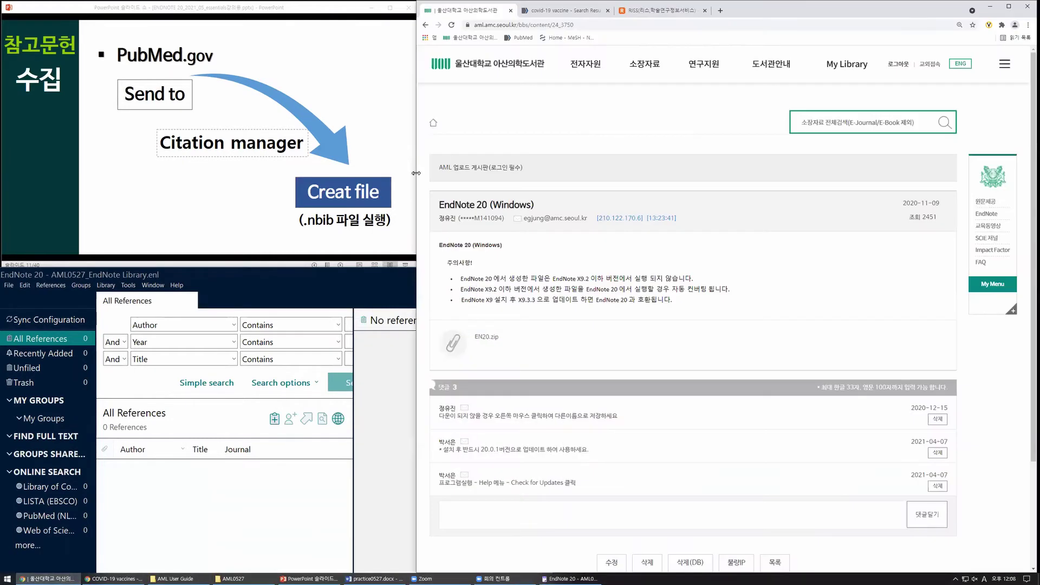
Step: Search PubMed for 'covid-19 vaccine'
{"action": "left_click", "coordinate": [561, 11]}
{"action": "left_click", "coordinate": [532, 123]}
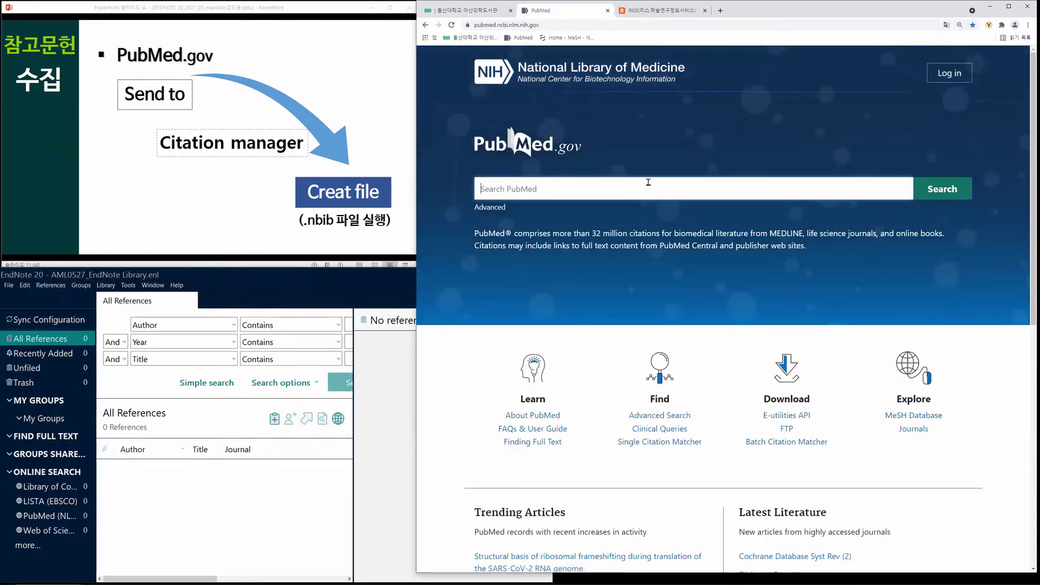
{"action": "type", "text": "covid-19 vaccine"}
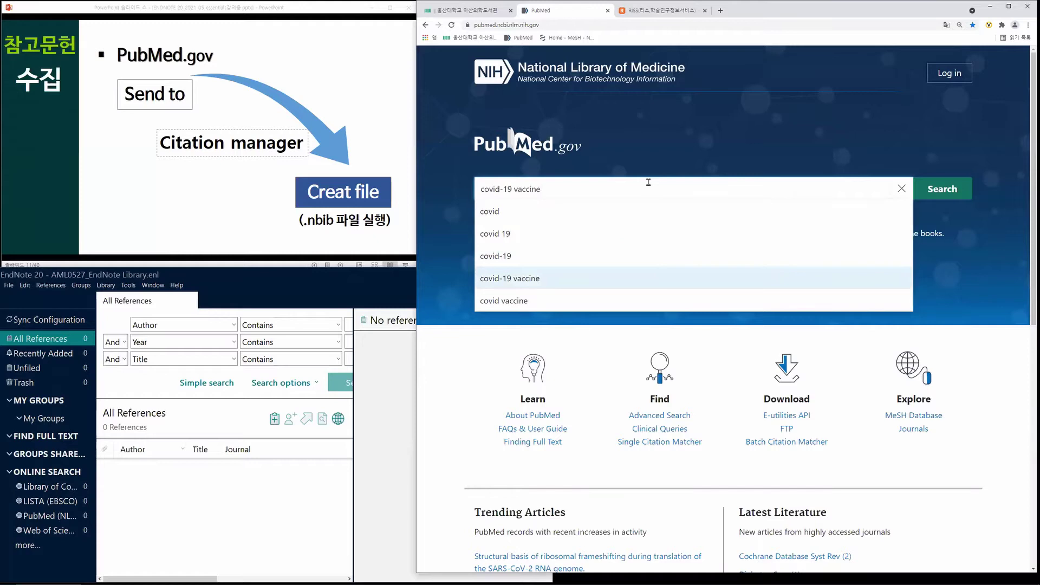
{"action": "key", "text": "Return"}
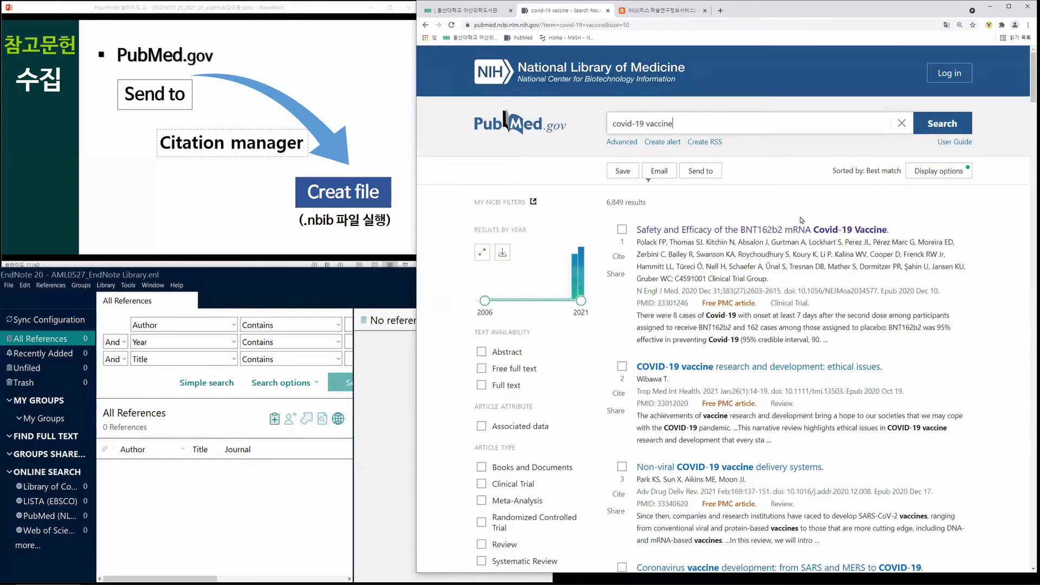
Step: Open the second result, 'COVID-19 vaccine research and development: ethical issues'
{"action": "scroll", "coordinate": [962, 279], "scroll_direction": "down", "scroll_amount": 1}
{"action": "left_click_drag", "start_coordinate": [1028, 103], "coordinate": [1029, 65]}
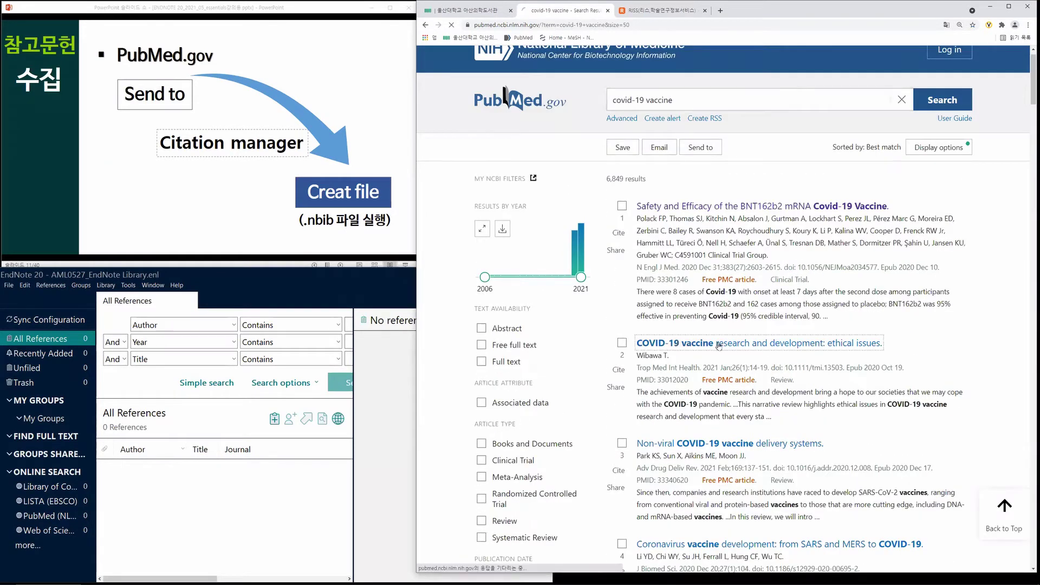
{"action": "left_click", "coordinate": [718, 346]}
{"action": "scroll", "coordinate": [617, 389], "scroll_direction": "down", "scroll_amount": 1}
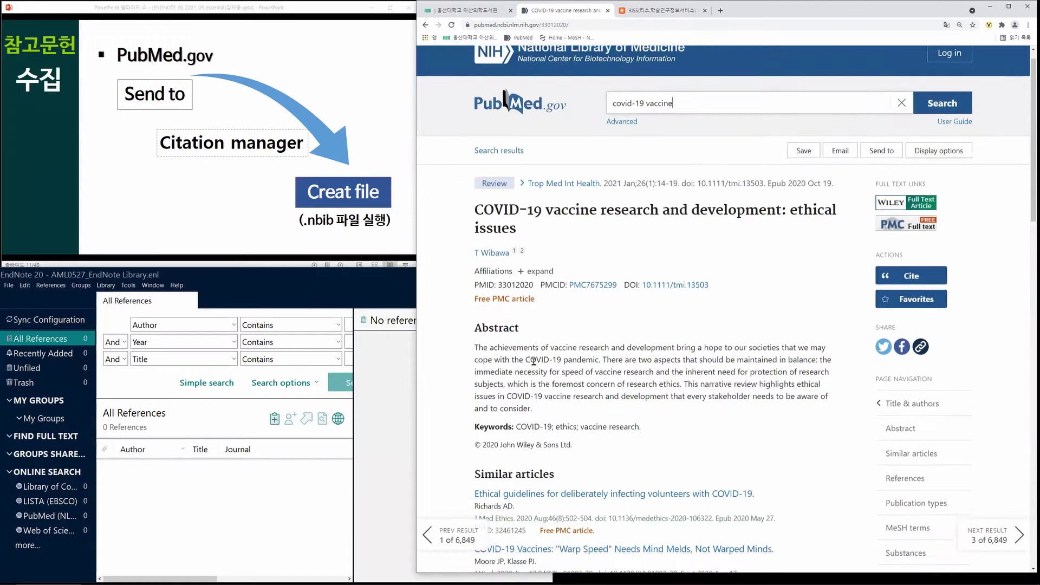
{"action": "scroll", "coordinate": [618, 388], "scroll_direction": "down", "scroll_amount": 3}
{"action": "scroll", "coordinate": [677, 412], "scroll_direction": "up", "scroll_amount": 4}
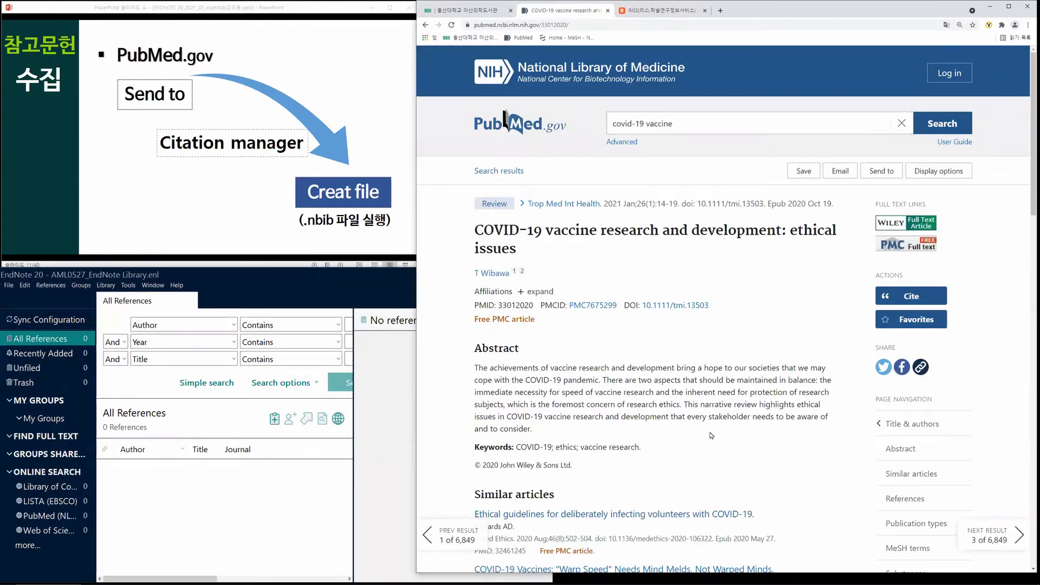
Step: Show the article's citation in MLA format, download 33012020.nbib and open it into EndNote
{"action": "left_click", "coordinate": [929, 299]}
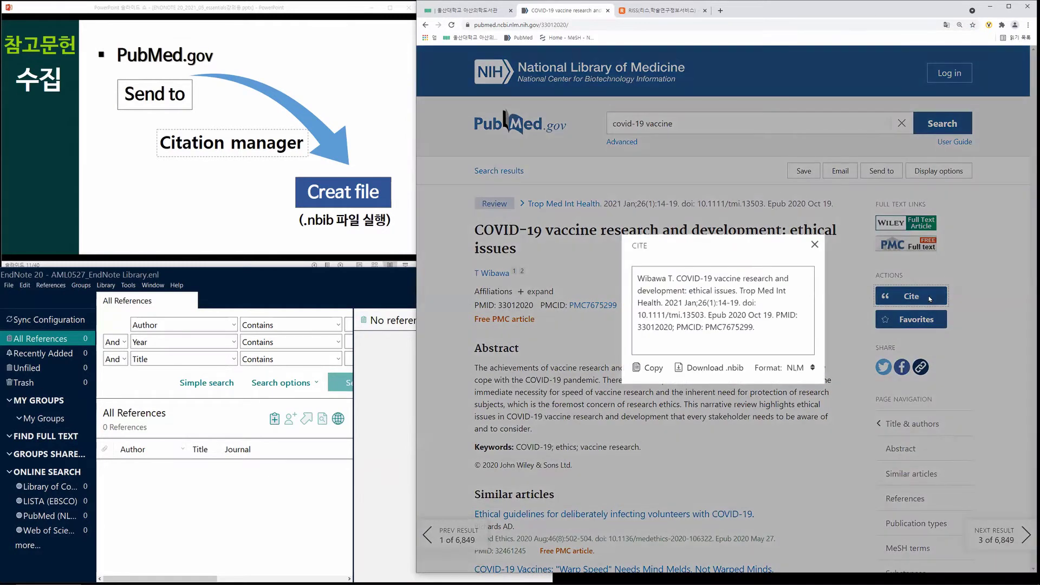
{"action": "left_click", "coordinate": [697, 217]}
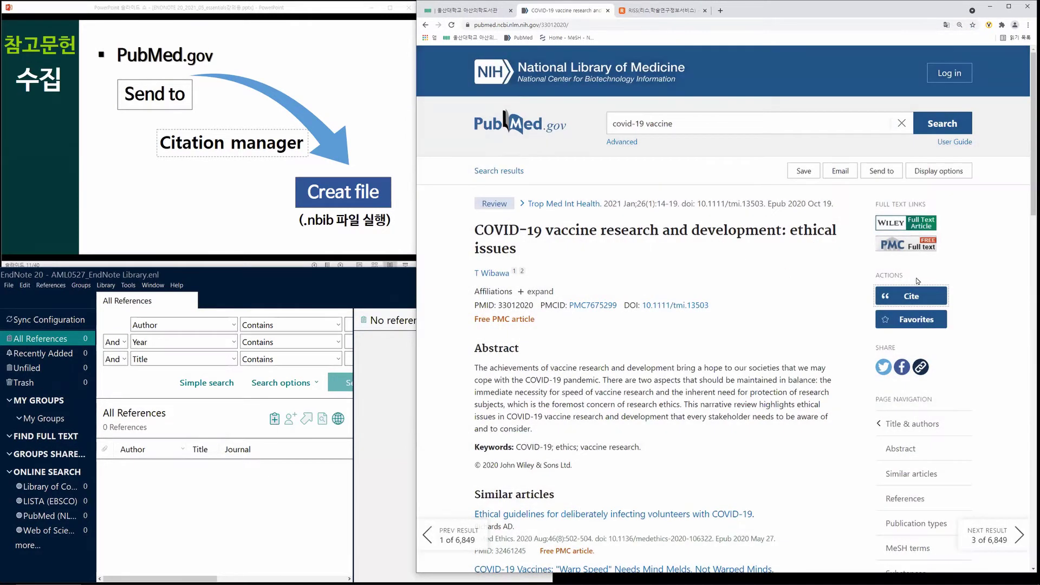
{"action": "left_click", "coordinate": [880, 298]}
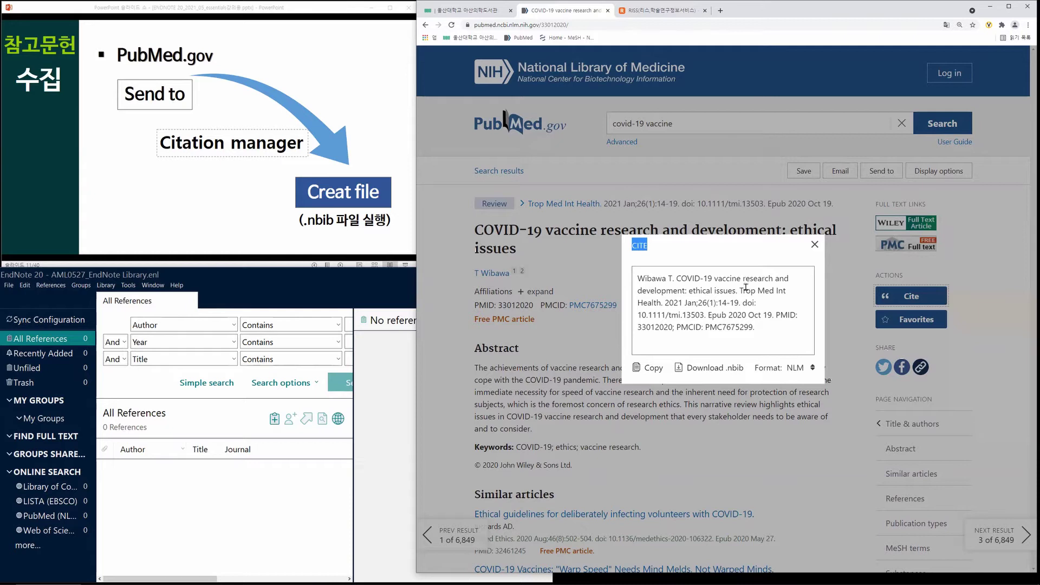
{"action": "left_click", "coordinate": [794, 369]}
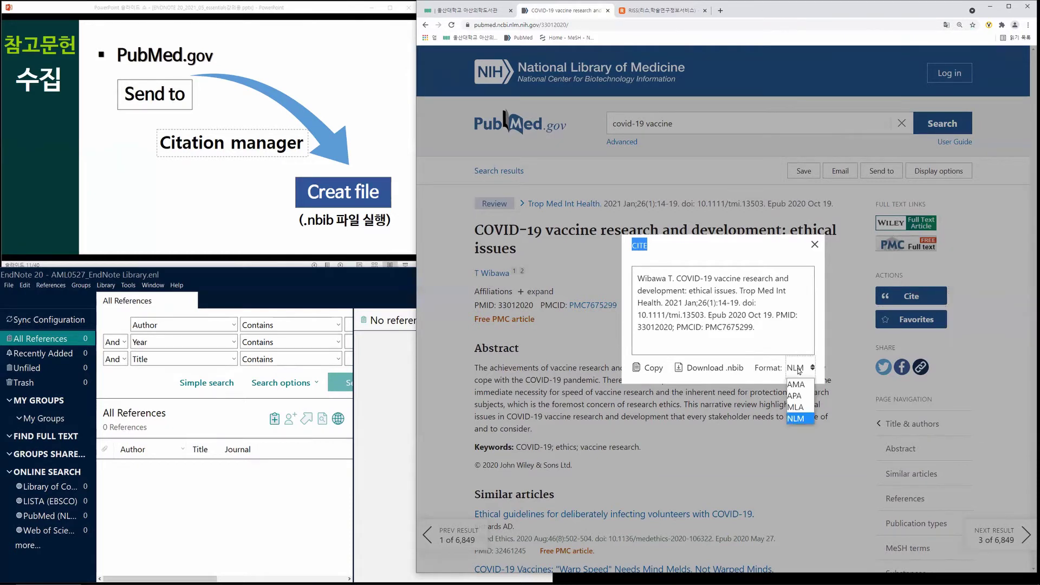
{"action": "left_click", "coordinate": [800, 400]}
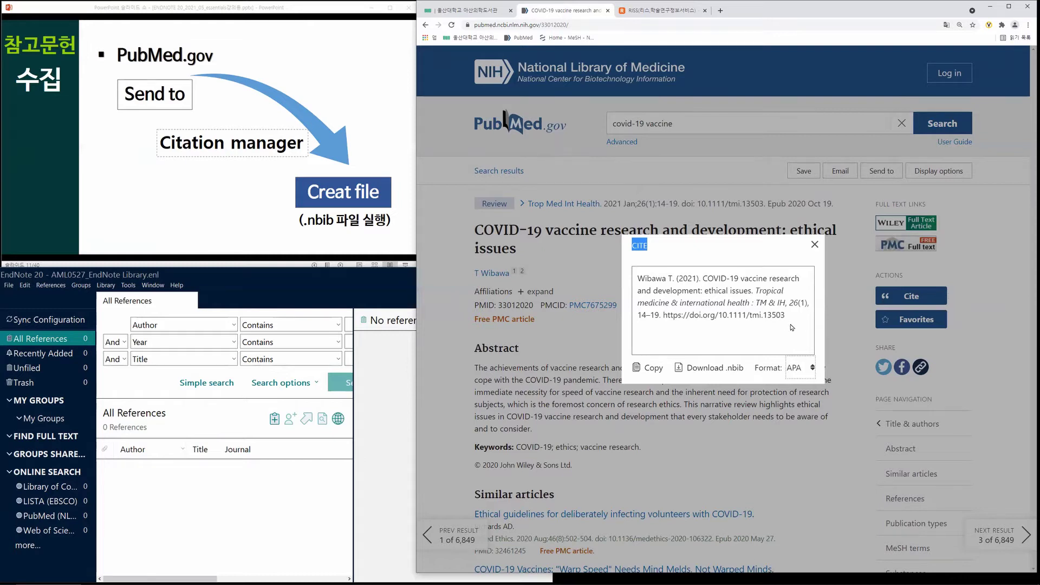
{"action": "left_click", "coordinate": [800, 367]}
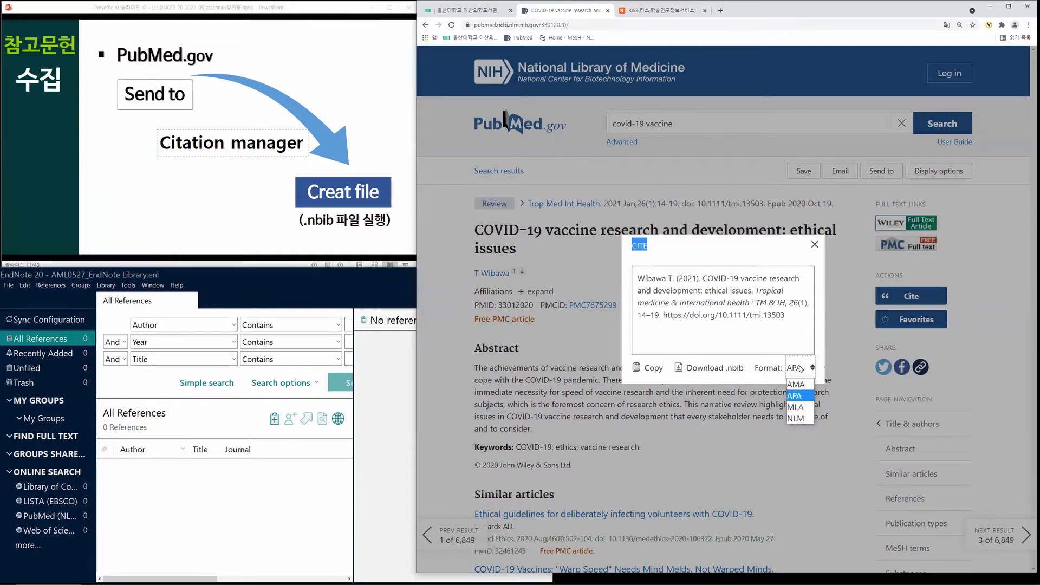
{"action": "left_click", "coordinate": [800, 406]}
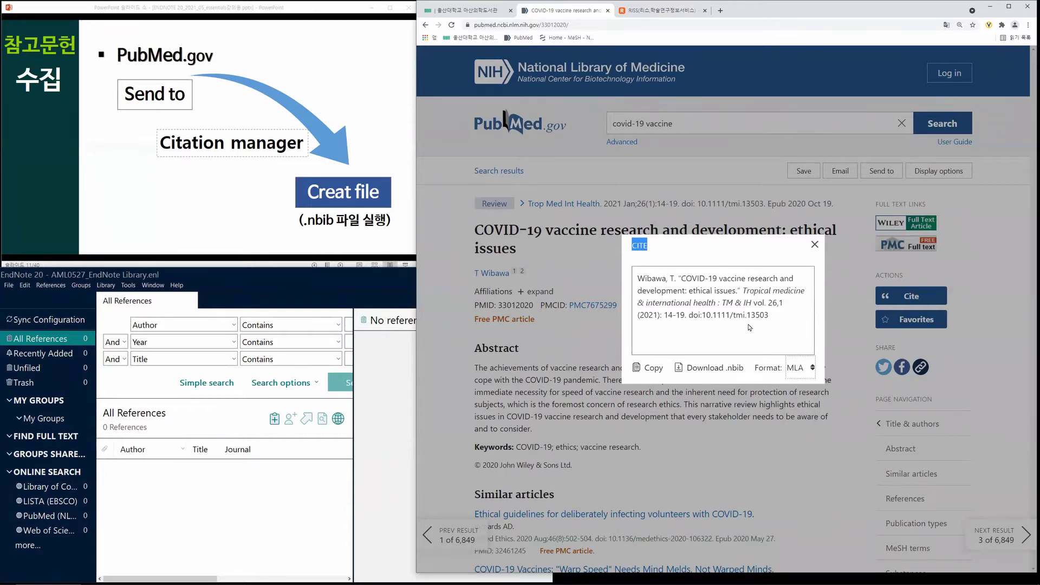
{"action": "left_click", "coordinate": [704, 373]}
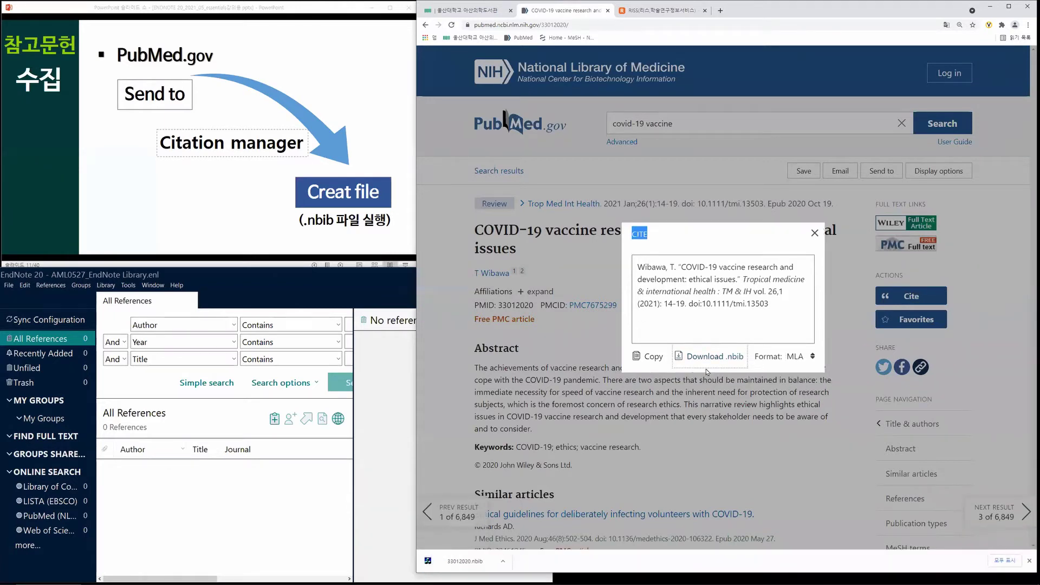
{"action": "left_click", "coordinate": [482, 563]}
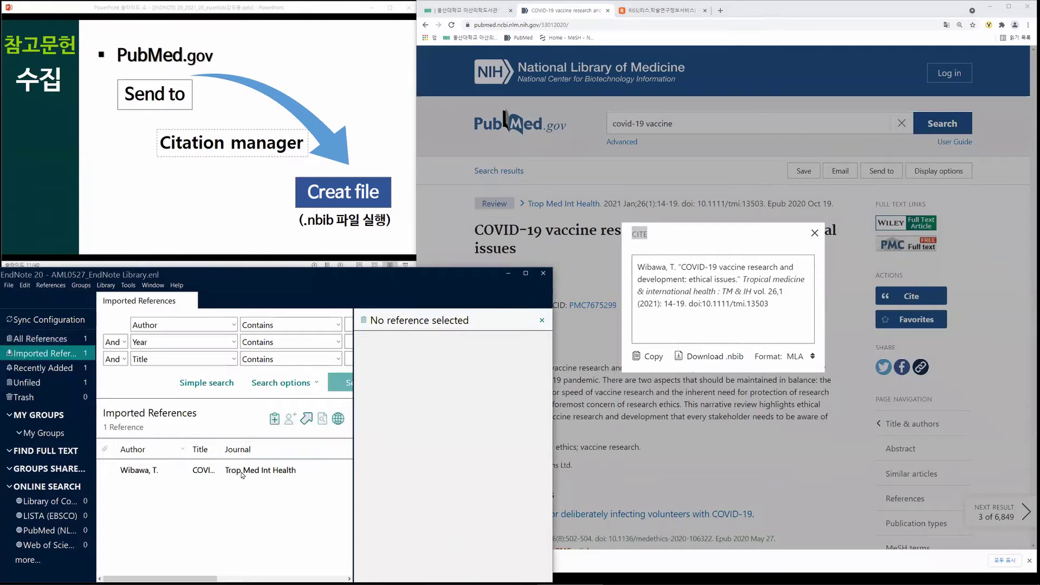
Step: Inspect the imported Wibawa reference's summary and editable fields in EndNote
{"action": "left_click", "coordinate": [242, 470]}
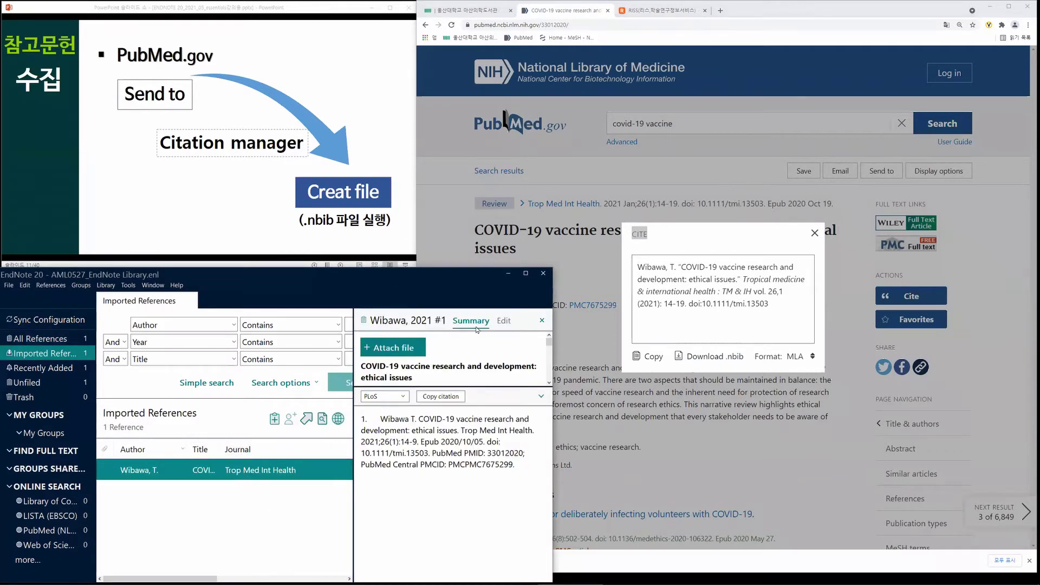
{"action": "left_click", "coordinate": [499, 324]}
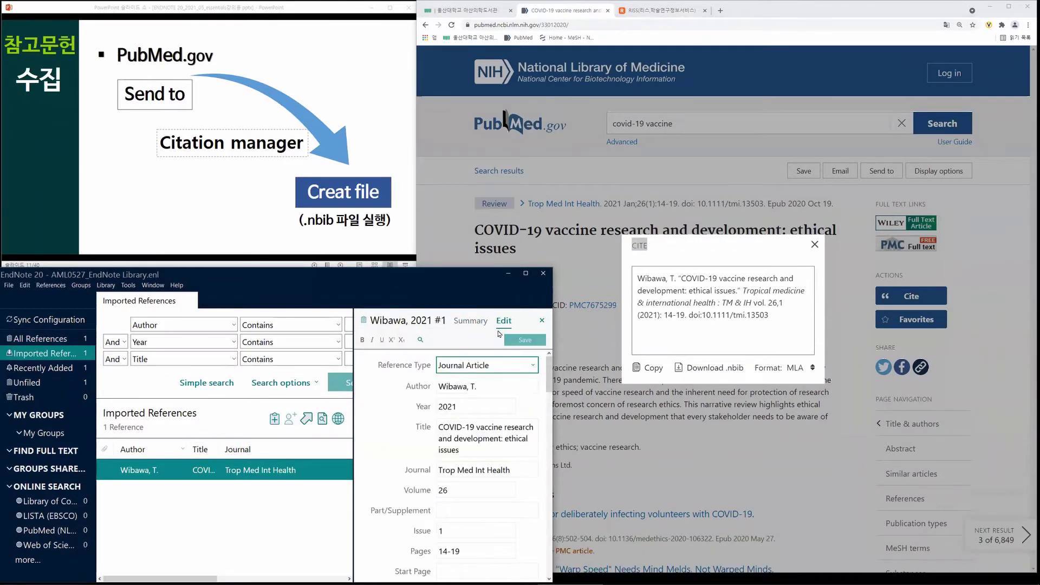
{"action": "left_click", "coordinate": [815, 244]}
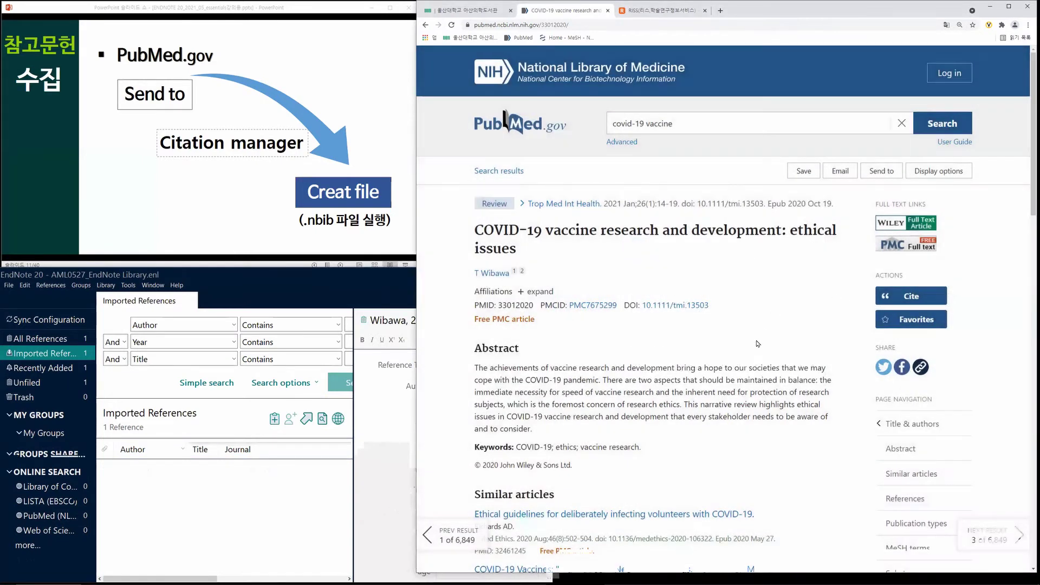
Step: Import result 3, 'Non-viral COVID-19 vaccine delivery systems', into EndNote via 33340620.nbib
{"action": "key", "text": "alt+Left"}
{"action": "scroll", "coordinate": [686, 173], "scroll_direction": "down", "scroll_amount": 5}
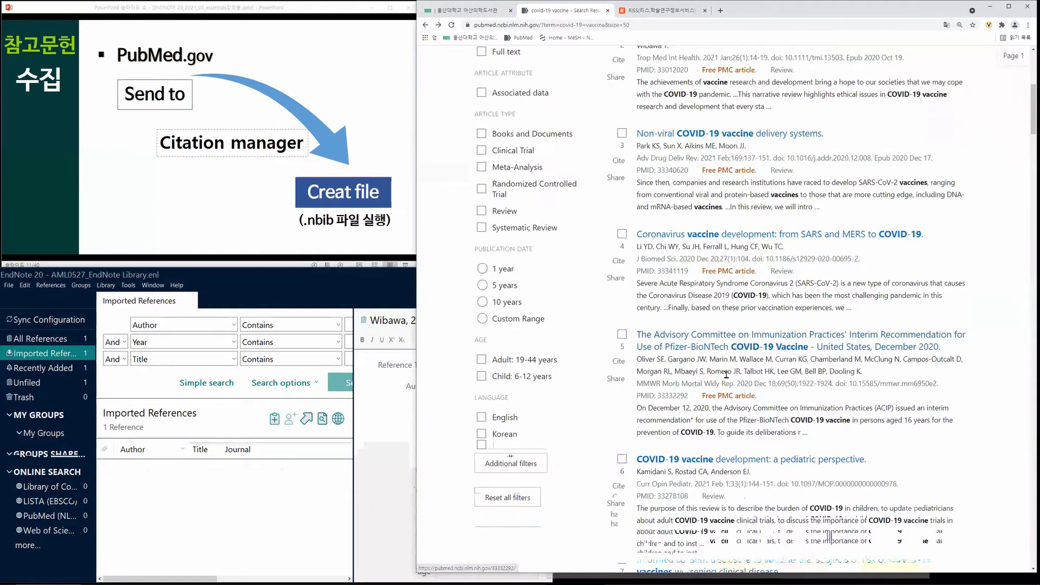
{"action": "scroll", "coordinate": [686, 174], "scroll_direction": "up", "scroll_amount": 1}
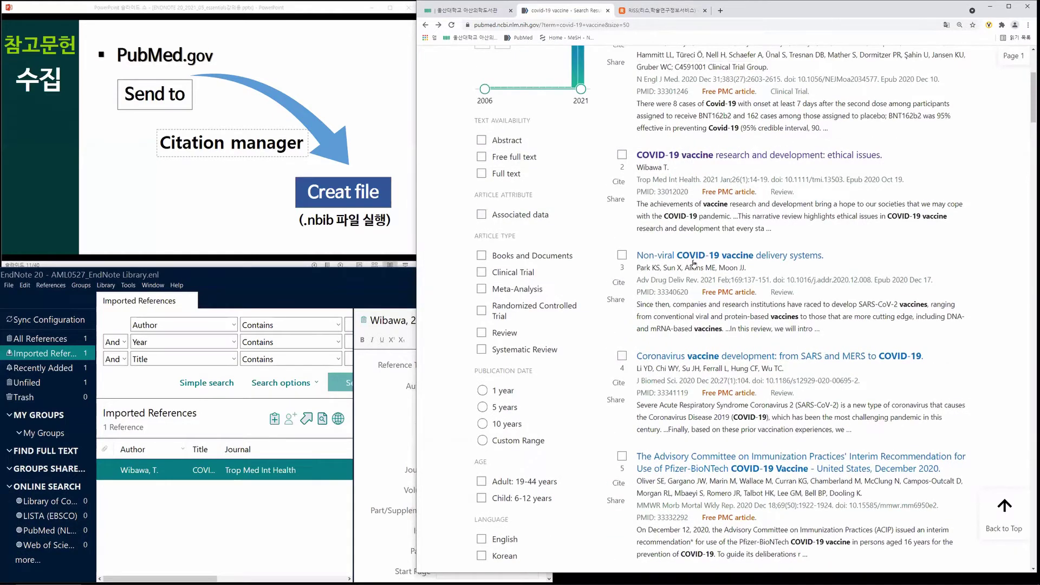
{"action": "scroll", "coordinate": [614, 342], "scroll_direction": "up", "scroll_amount": 1}
{"action": "left_click", "coordinate": [618, 323]}
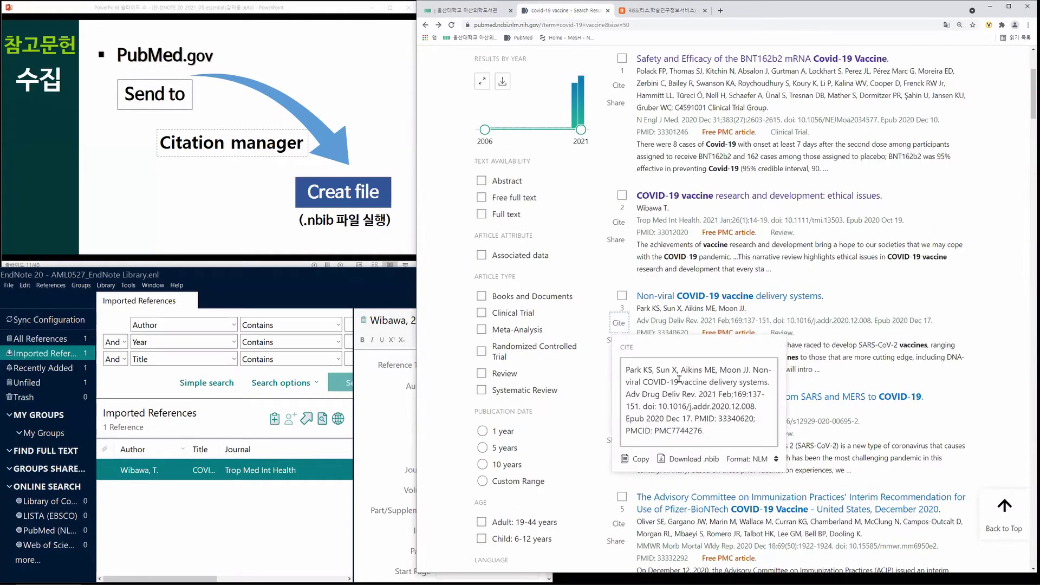
{"action": "left_click", "coordinate": [689, 460]}
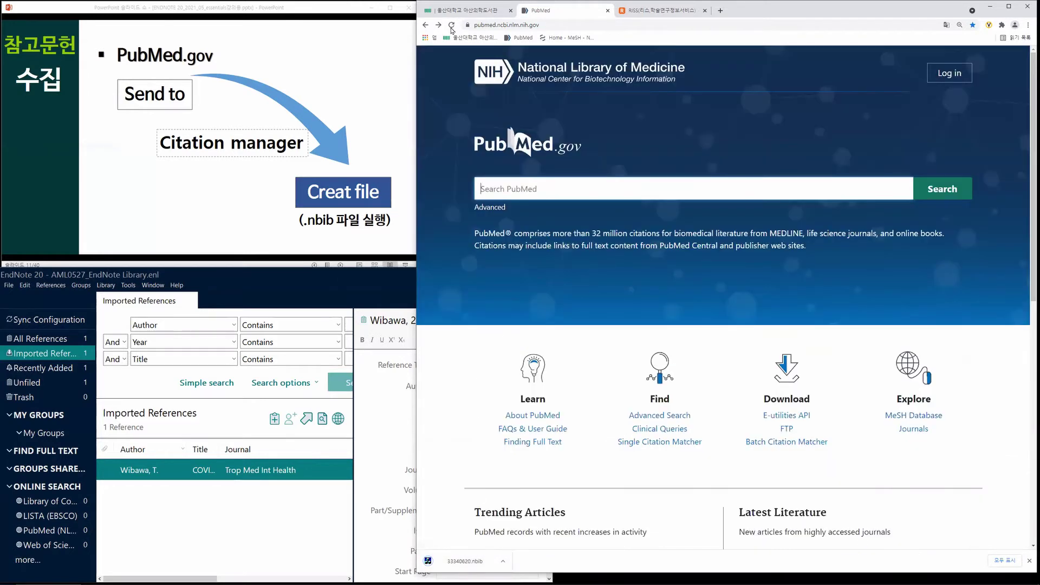
{"action": "left_click", "coordinate": [439, 27]}
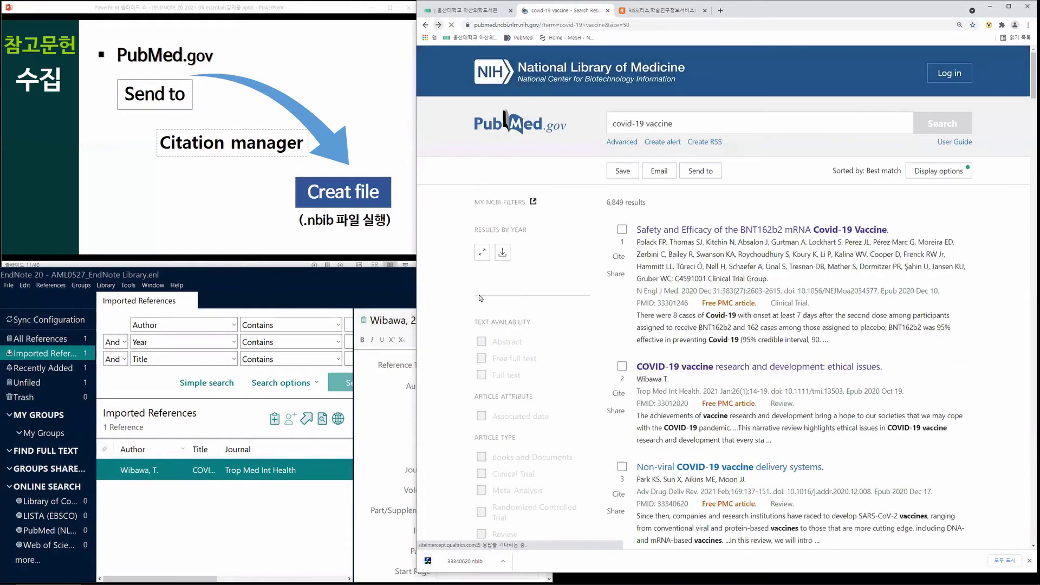
{"action": "left_click", "coordinate": [465, 561]}
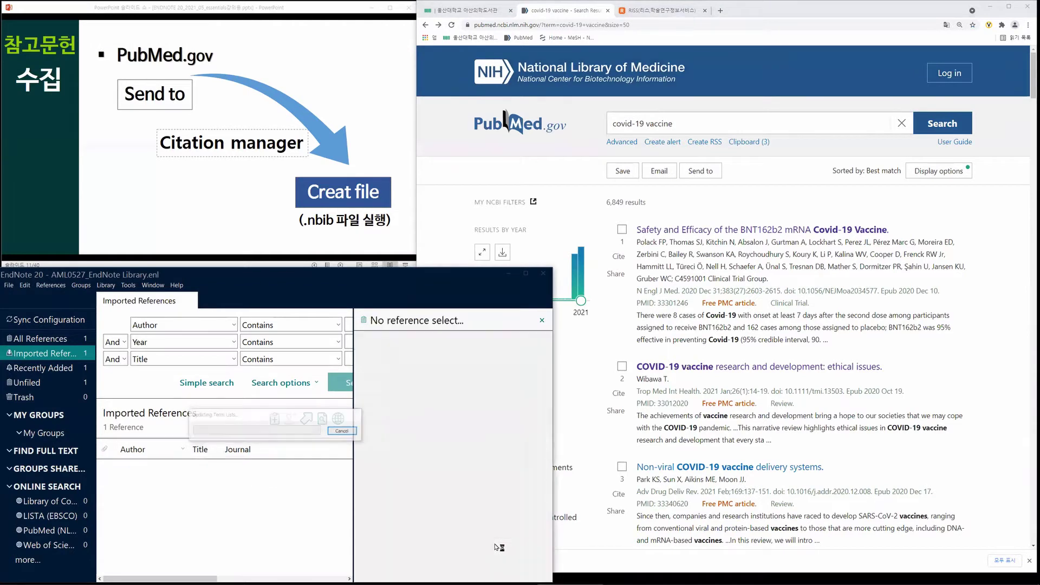
{"action": "left_click", "coordinate": [604, 333]}
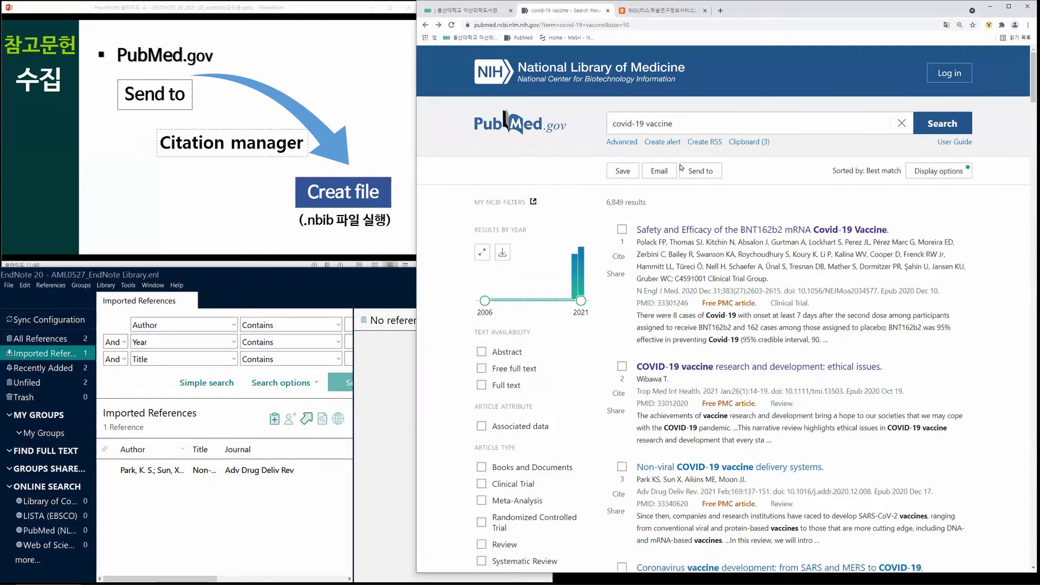
{"action": "triple_click", "coordinate": [712, 126]}
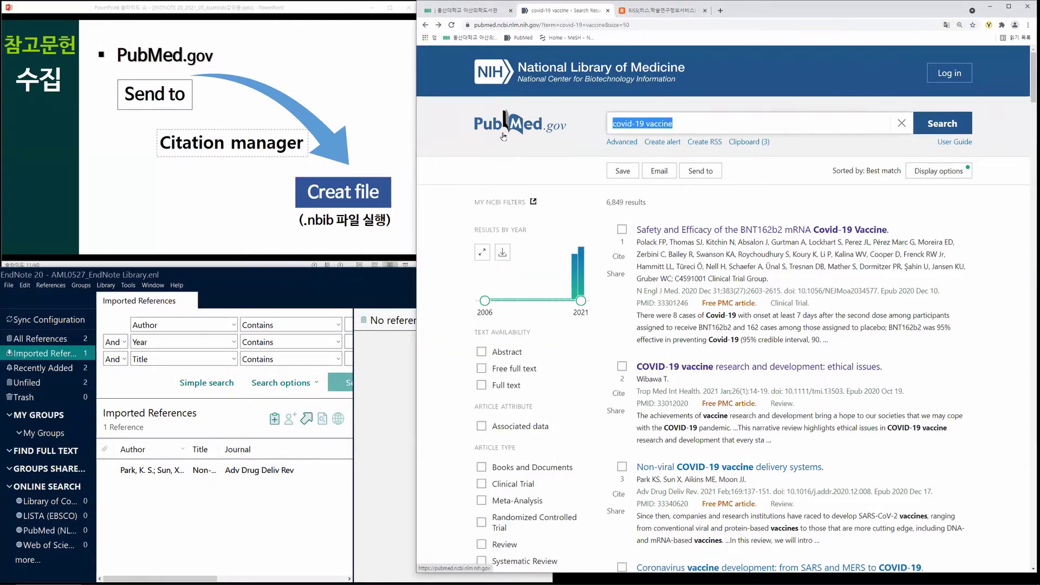
Step: Search PubMed for 'long covid' and create a citation-manager file of all results on the page
{"action": "type", "text": "long covid"}
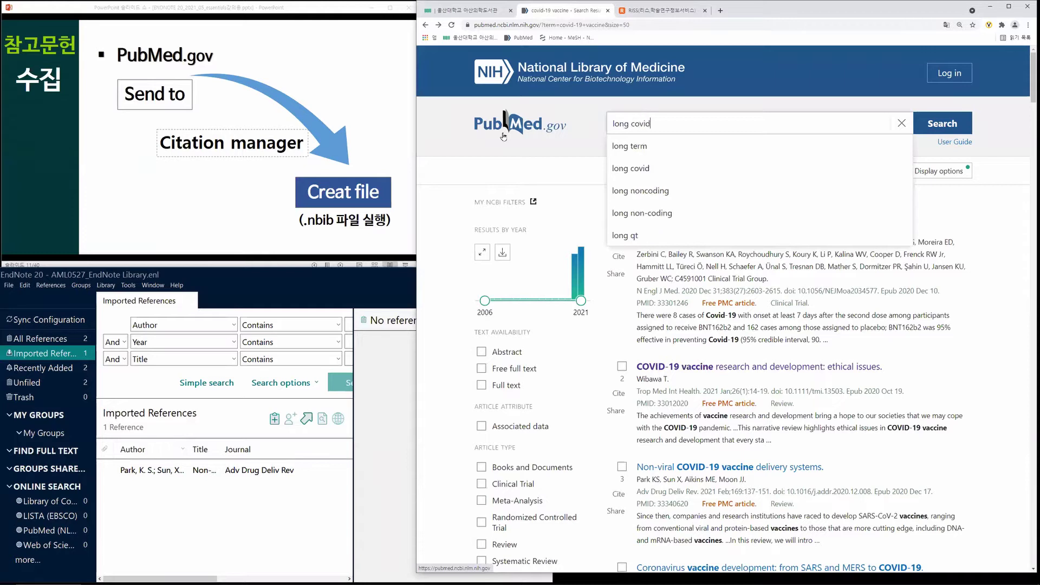
{"action": "key", "text": "Return"}
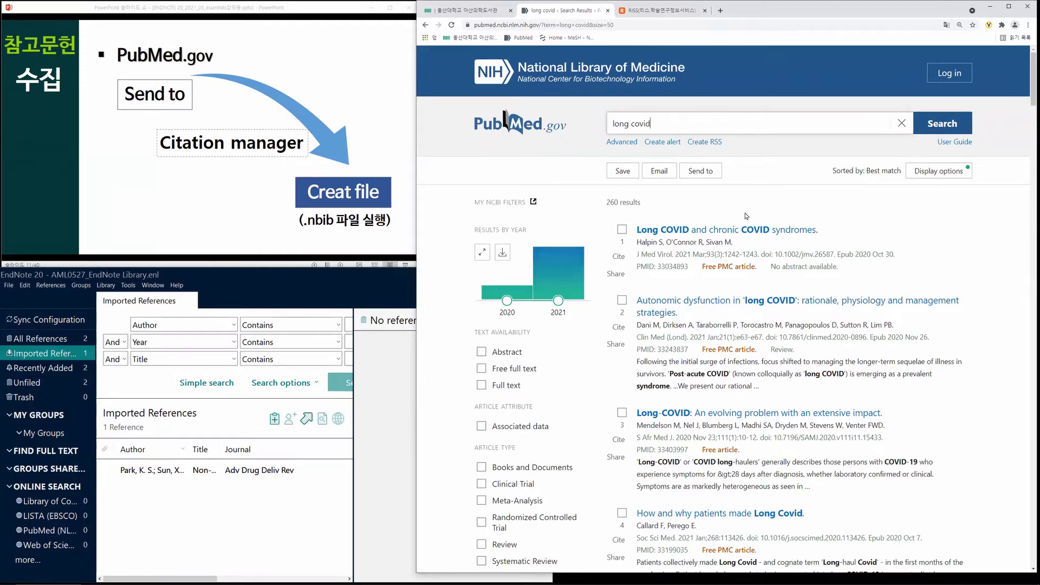
{"action": "left_click", "coordinate": [713, 173]}
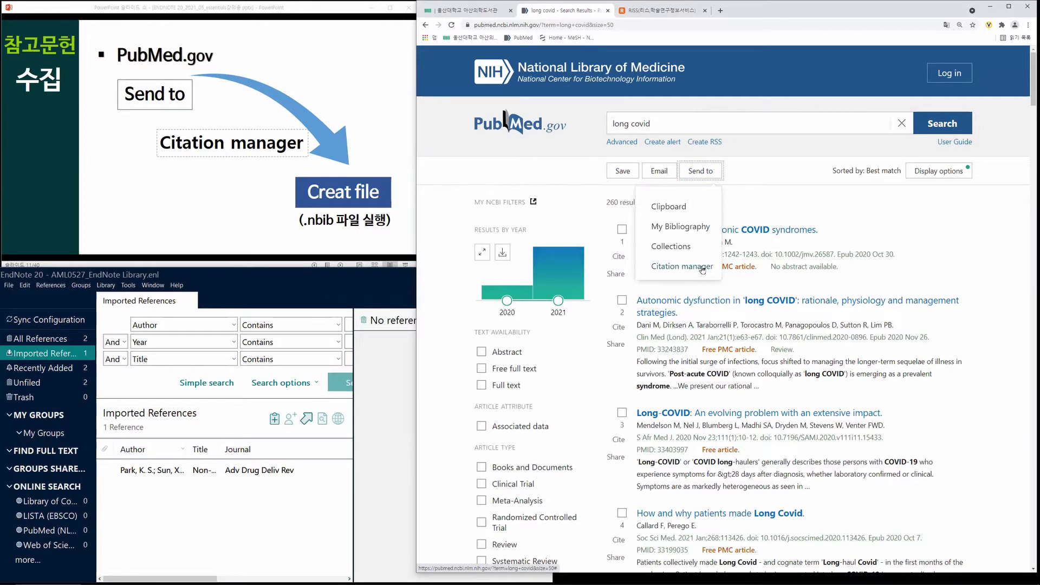
{"action": "left_click", "coordinate": [702, 268]}
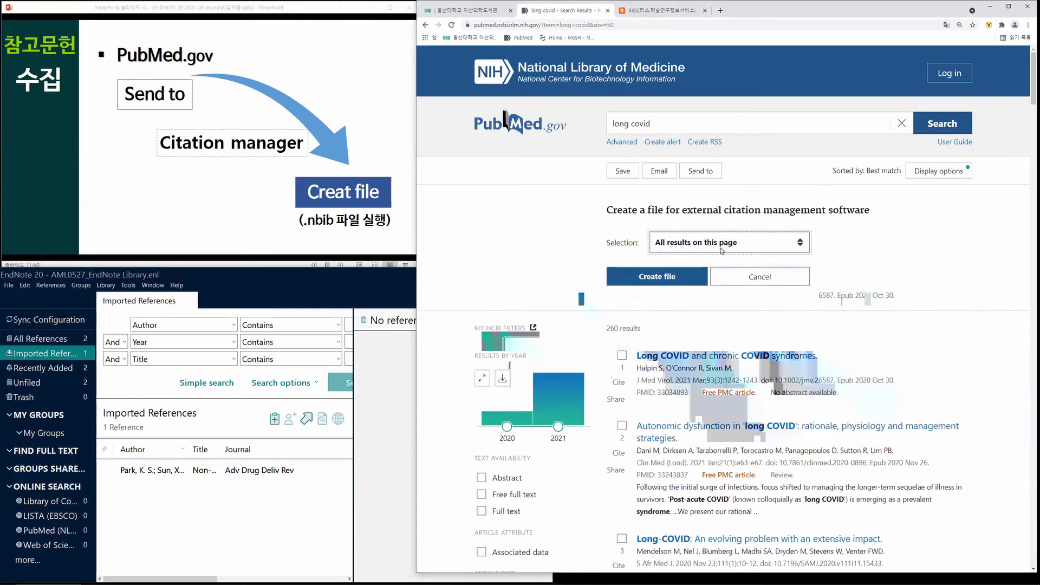
{"action": "left_click", "coordinate": [746, 245]}
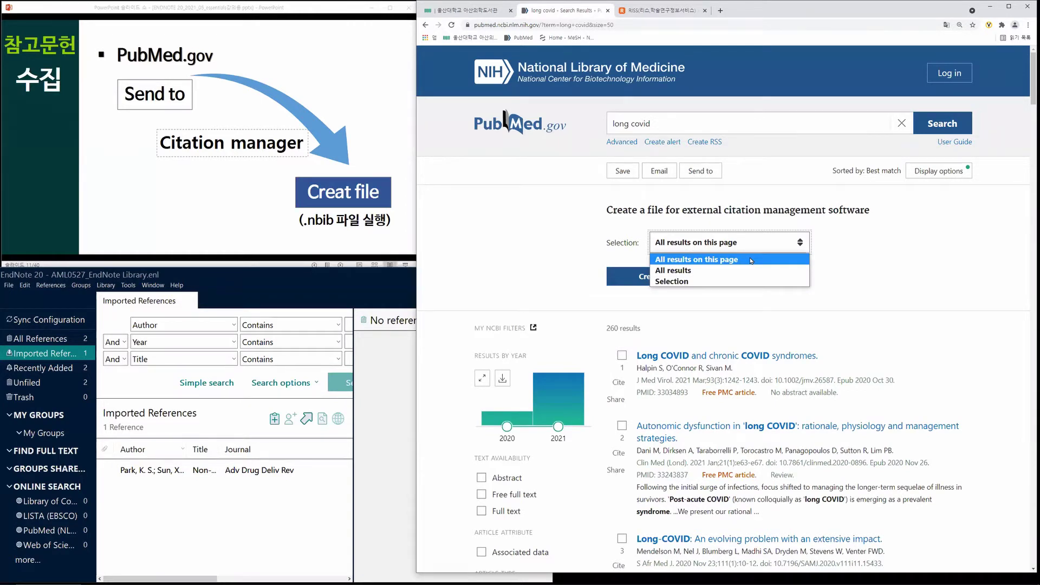
{"action": "left_click", "coordinate": [751, 259]}
{"action": "left_click", "coordinate": [672, 275]}
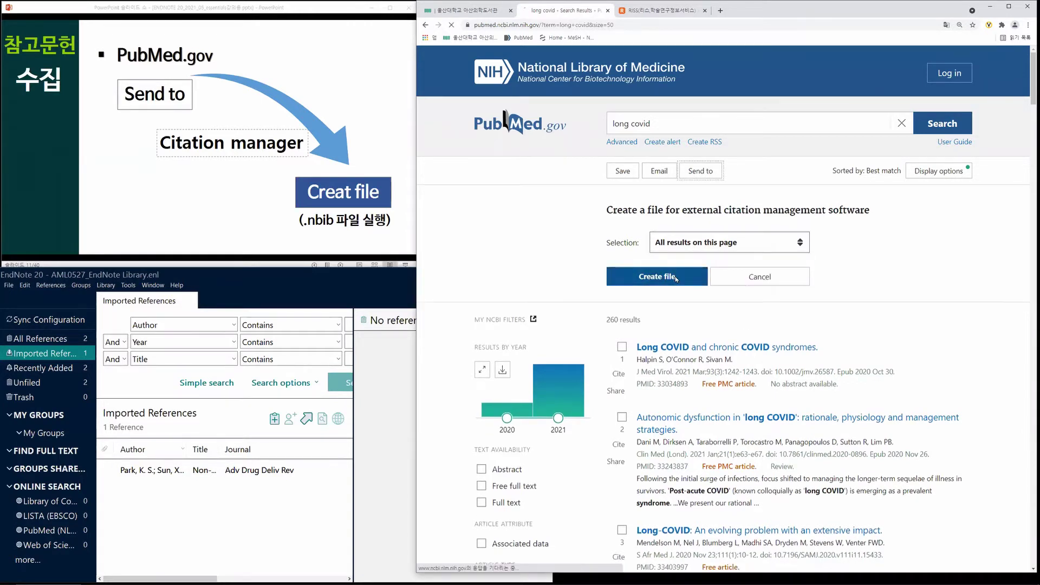
Step: Import the long covid .nbib into EndNote, show all 52 references, then advance to the RISS.kr slide
{"action": "left_click", "coordinate": [463, 561]}
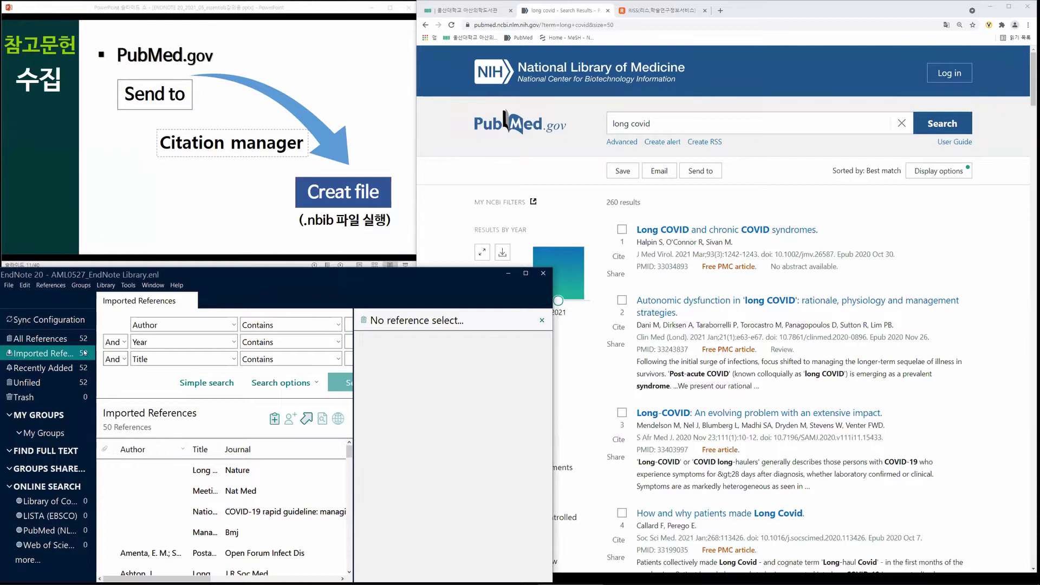
{"action": "left_click", "coordinate": [34, 339]}
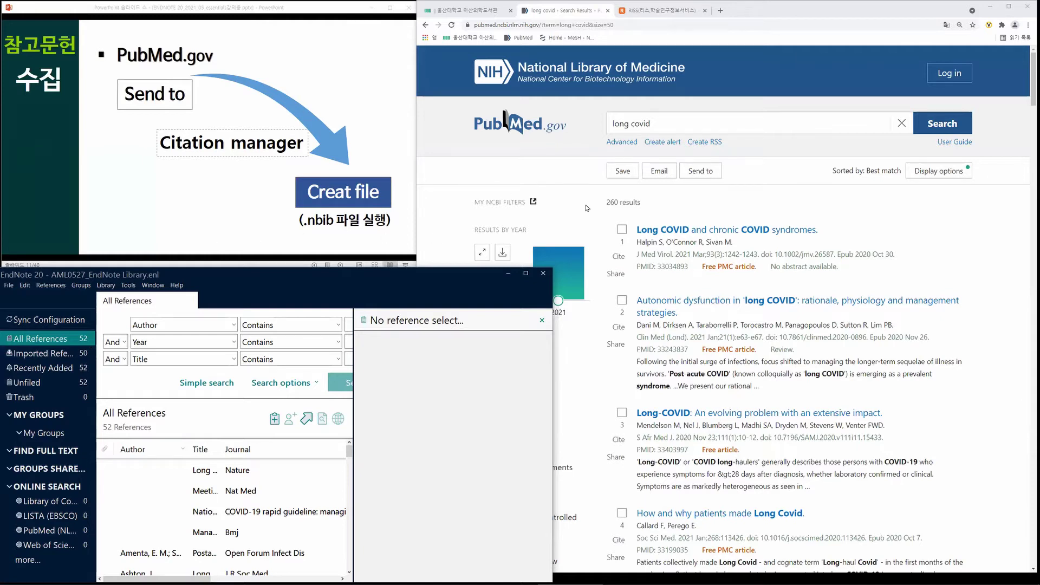
{"action": "left_click", "coordinate": [223, 211]}
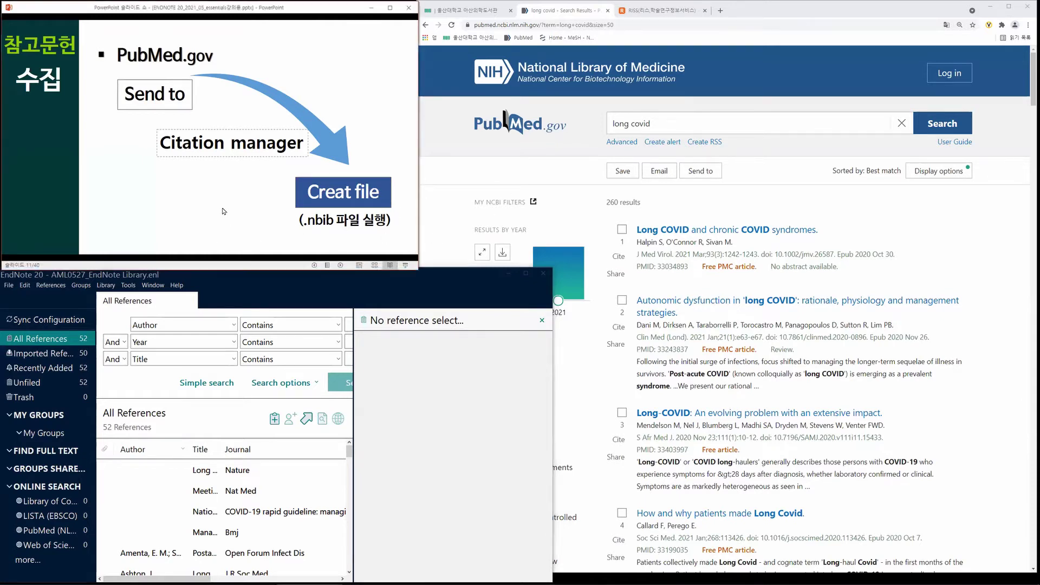
{"action": "left_click", "coordinate": [224, 210]}
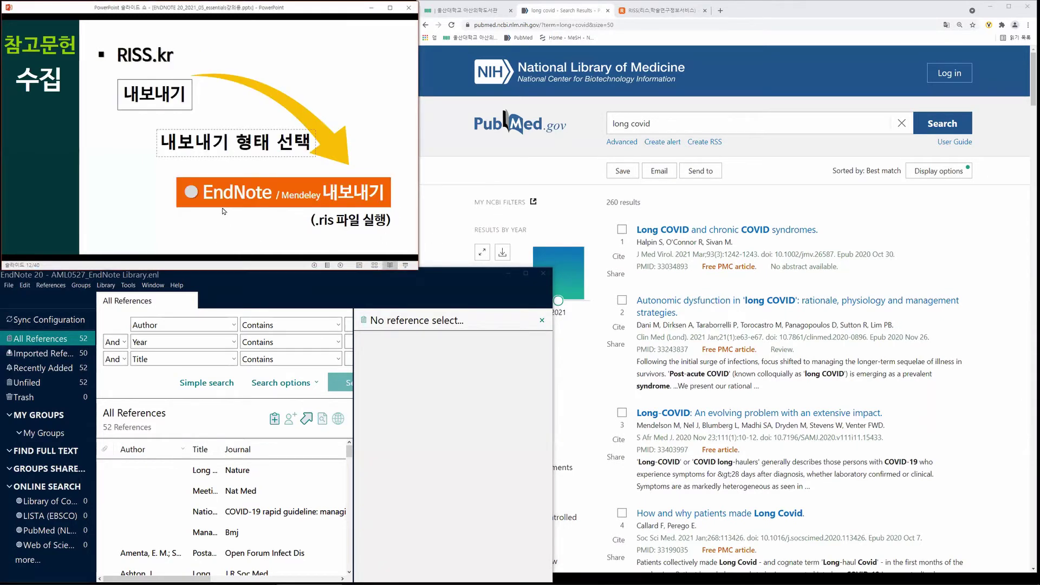
Step: Close the PubMed tab and search RISS for 'covid nurs', returning 698 results
{"action": "left_click", "coordinate": [787, 211]}
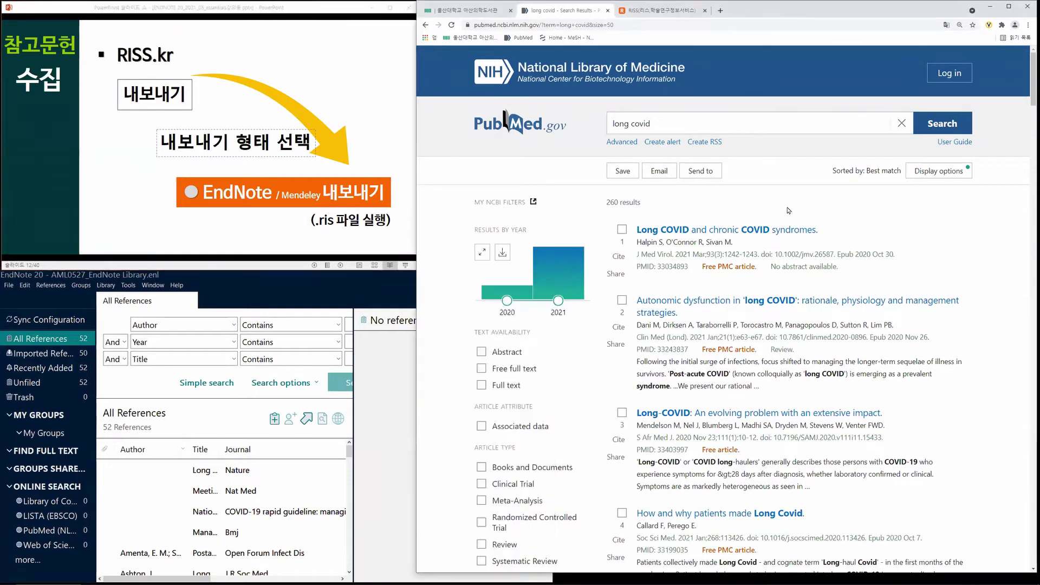
{"action": "left_click", "coordinate": [608, 11]}
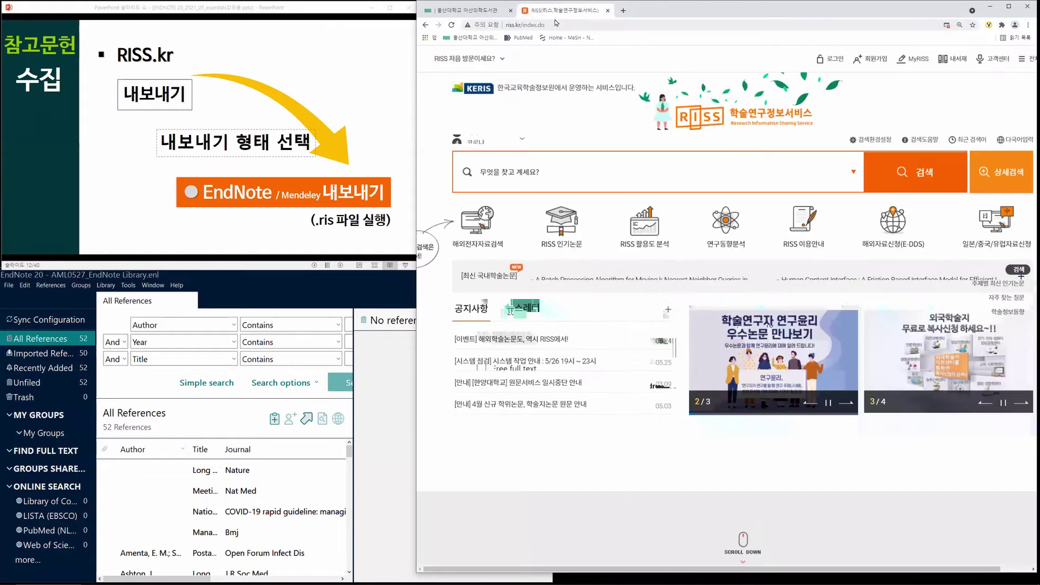
{"action": "left_click", "coordinate": [601, 167]}
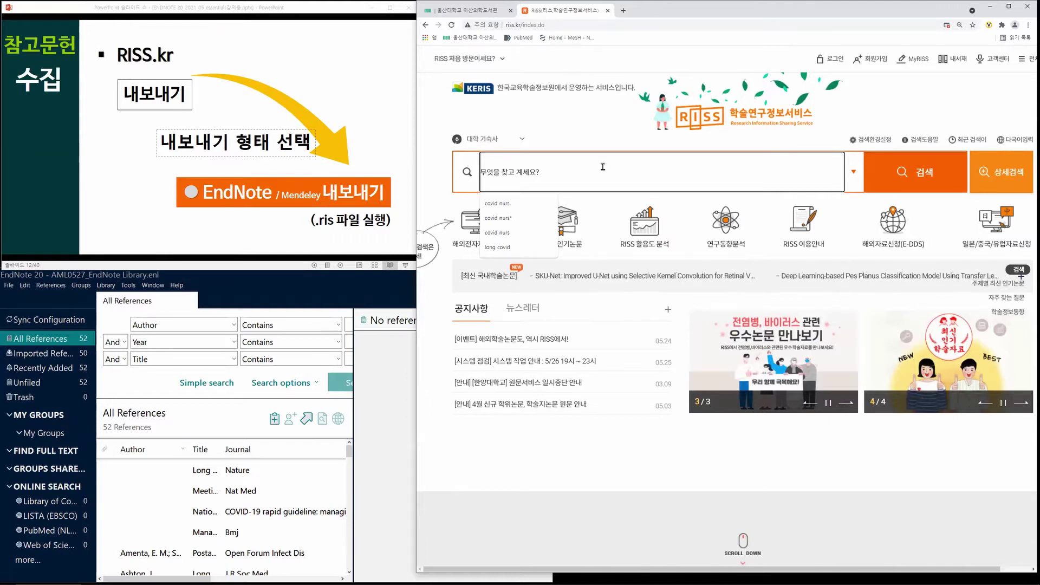
{"action": "type", "text": "c"}
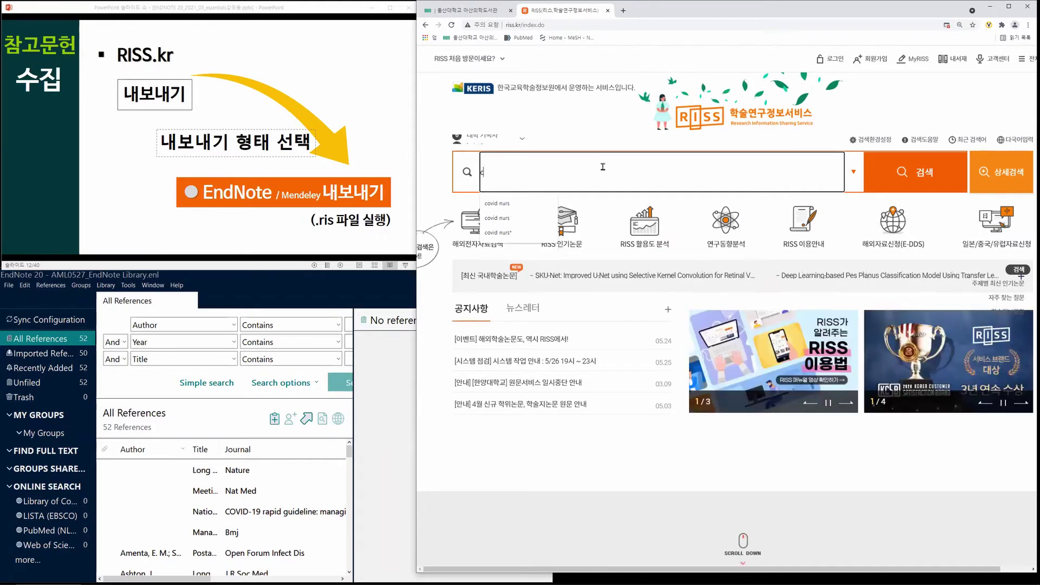
{"action": "type", "text": "ovi"}
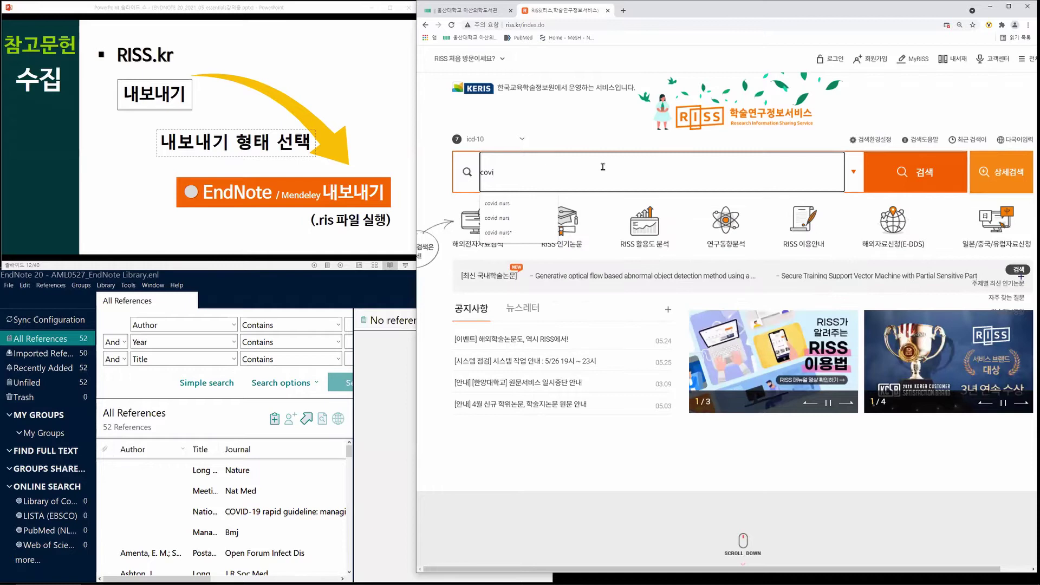
{"action": "type", "text": "d"}
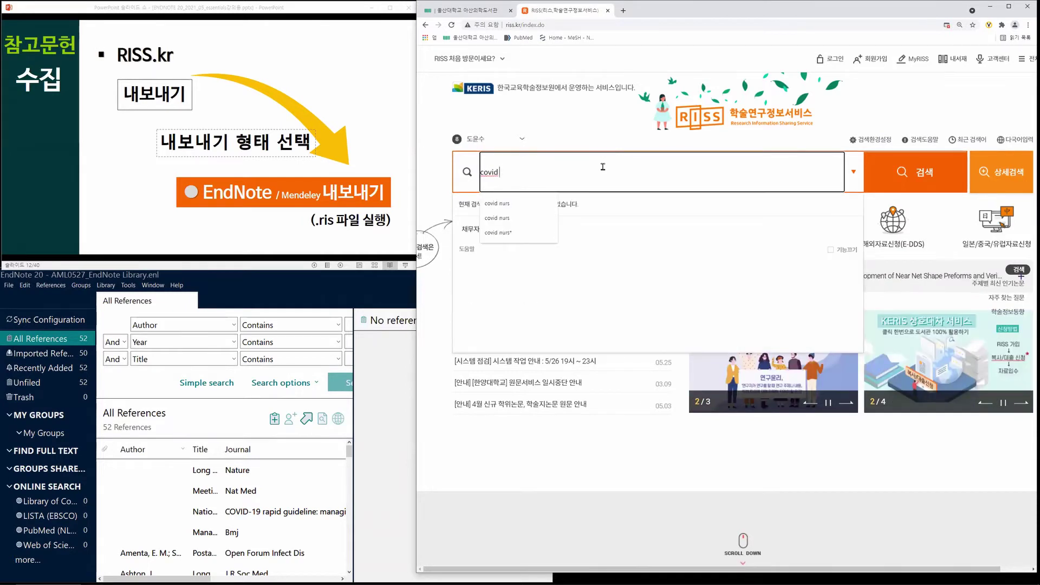
{"action": "type", "text": " nurs"}
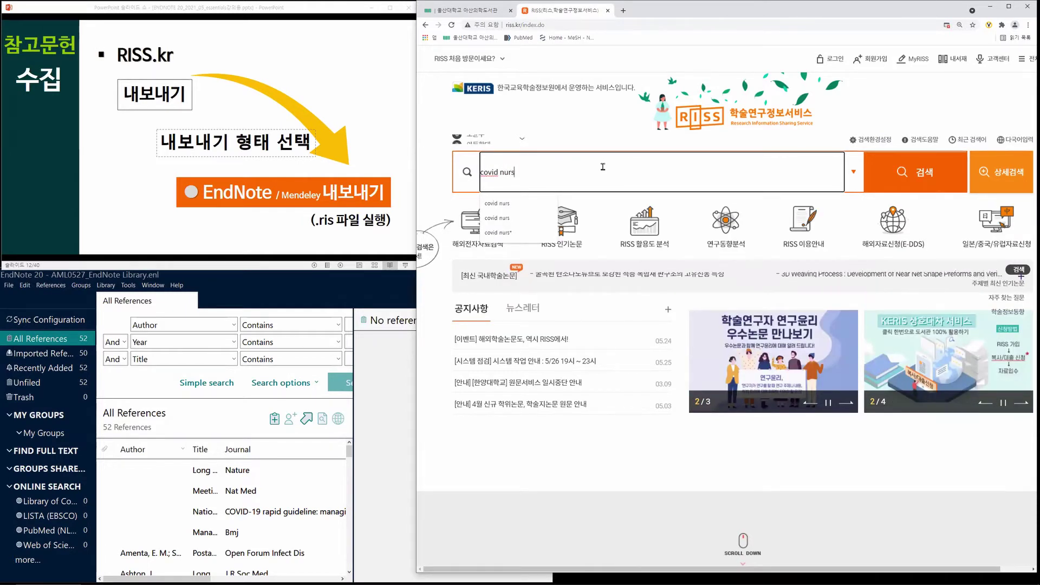
{"action": "key", "text": "Return"}
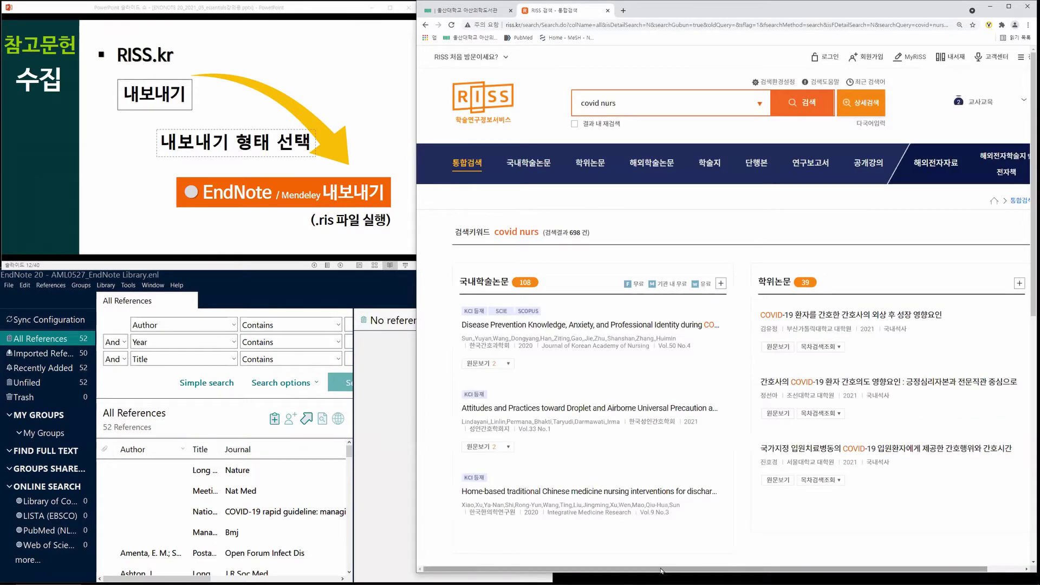
{"action": "left_click_drag", "start_coordinate": [661, 568], "coordinate": [678, 569]}
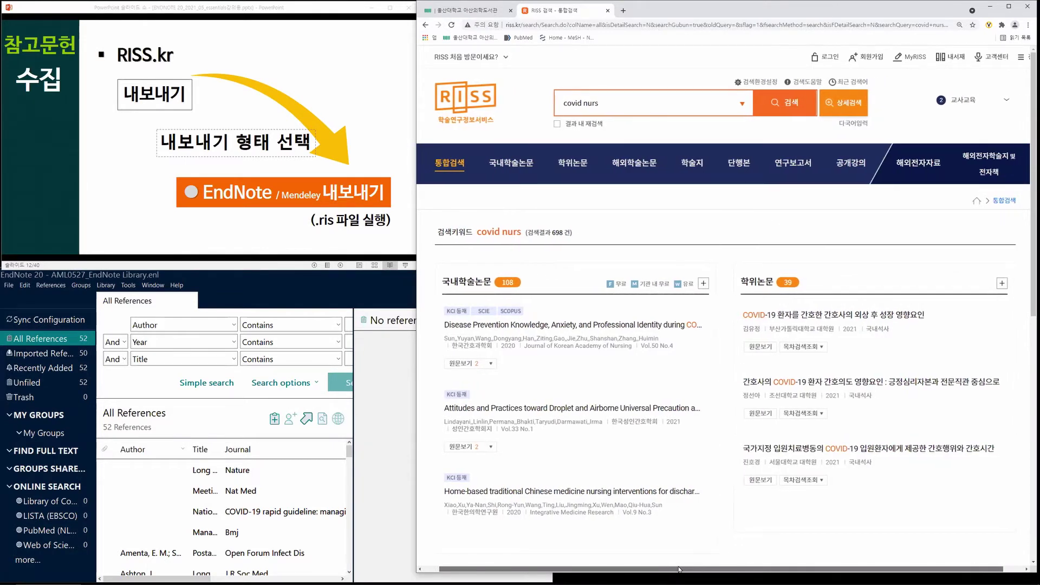
Step: Mark thesis results and export them in EndNote / Mendeley format as myCabinetTextData.ris
{"action": "left_click", "coordinate": [1001, 284]}
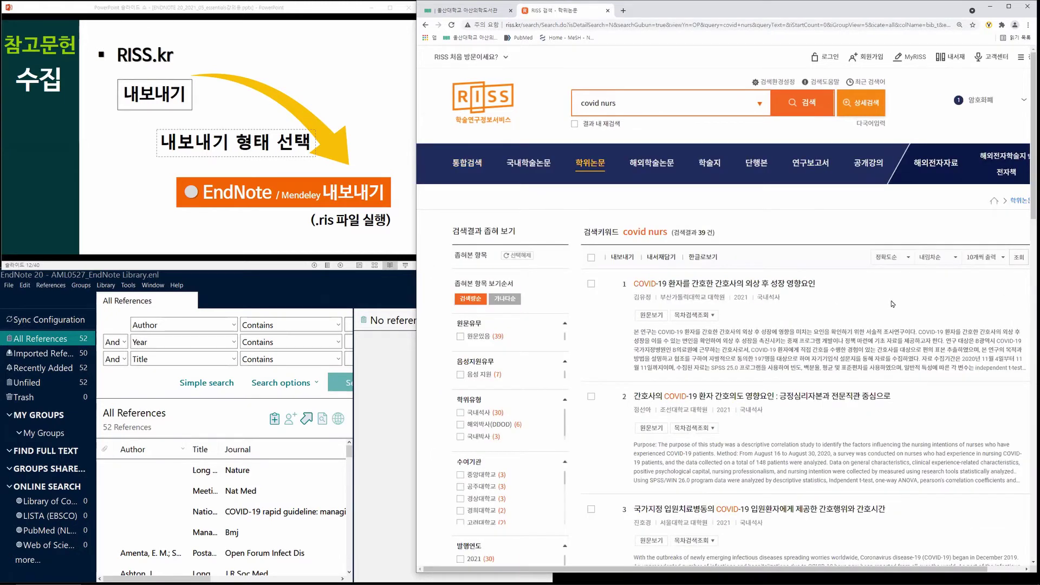
{"action": "scroll", "coordinate": [893, 304], "scroll_direction": "down", "scroll_amount": 1}
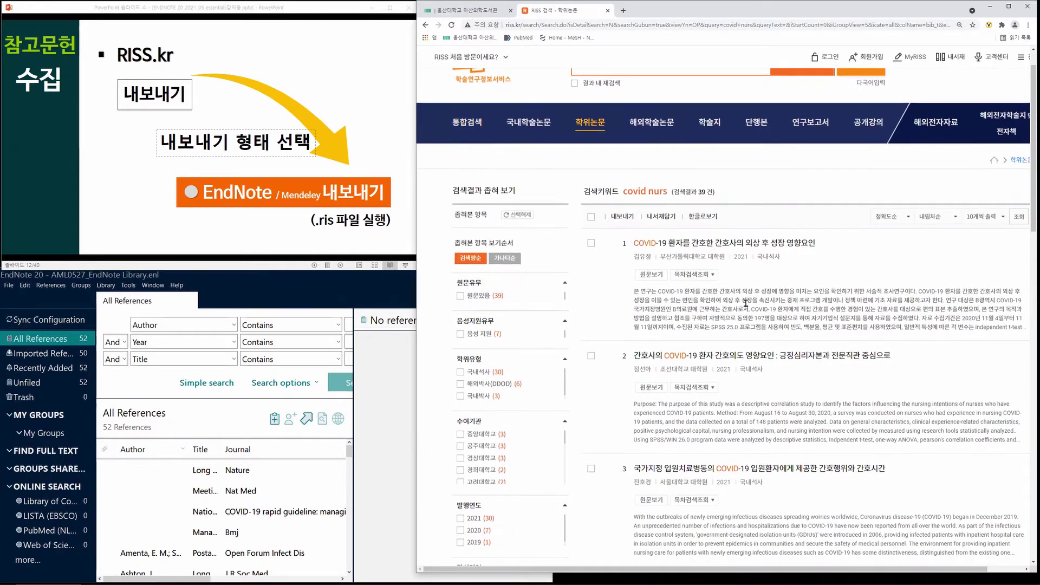
{"action": "left_click", "coordinate": [591, 244]}
{"action": "left_click", "coordinate": [591, 356]}
{"action": "left_click", "coordinate": [628, 219]}
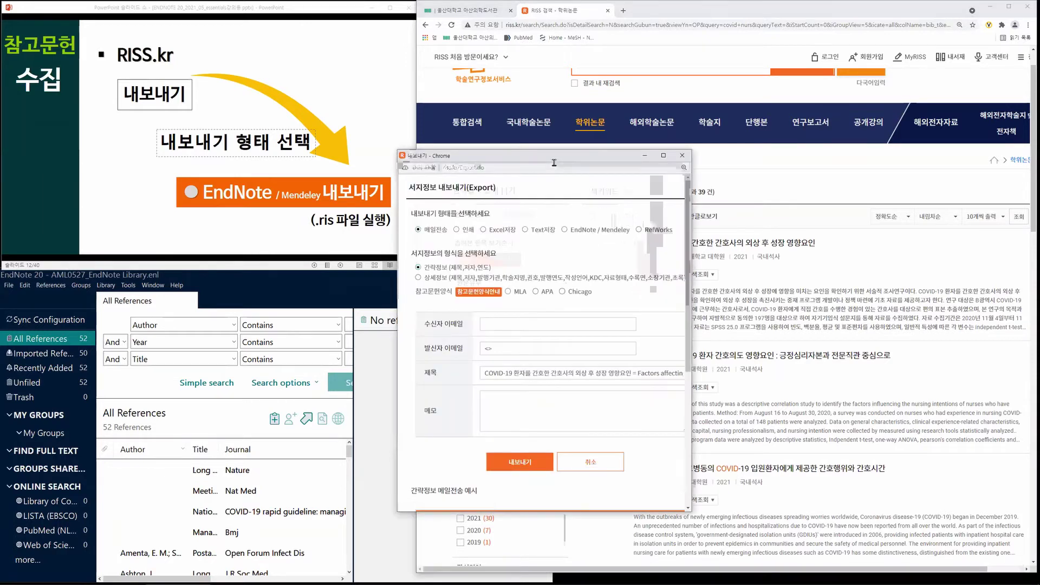
{"action": "left_click_drag", "start_coordinate": [561, 158], "coordinate": [606, 91]}
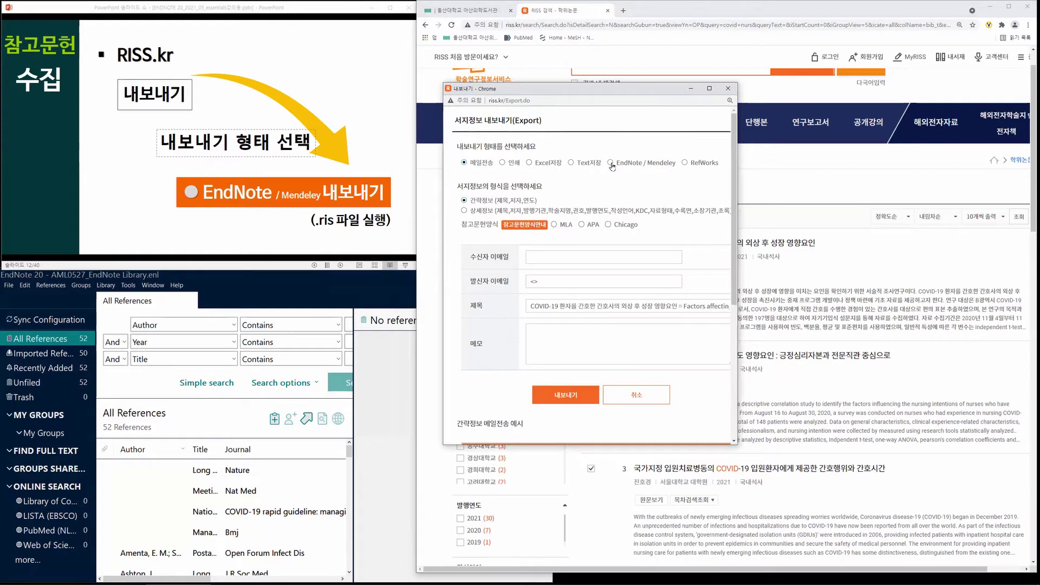
{"action": "left_click", "coordinate": [611, 163]}
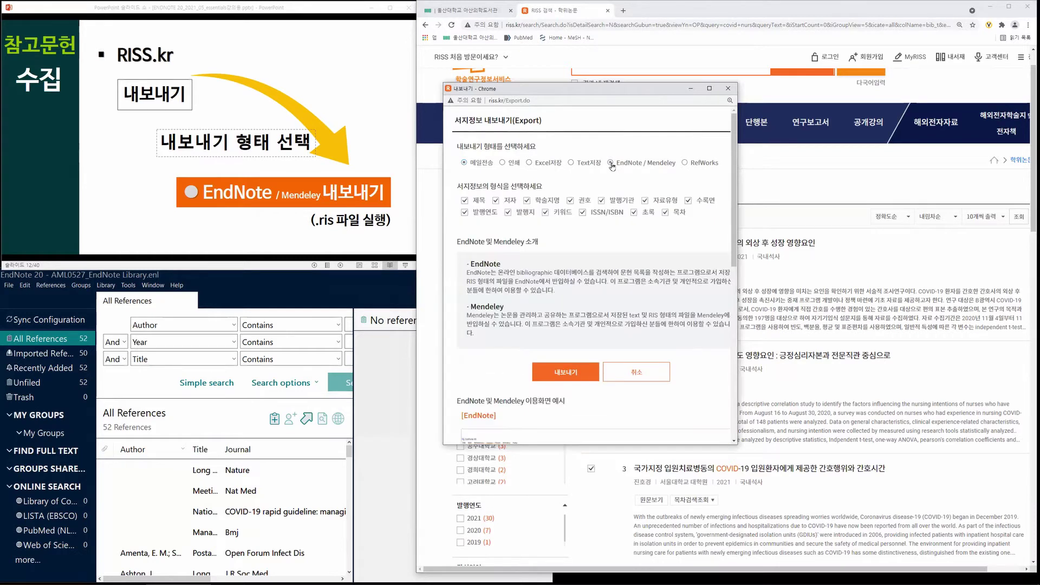
{"action": "left_click", "coordinate": [572, 380]}
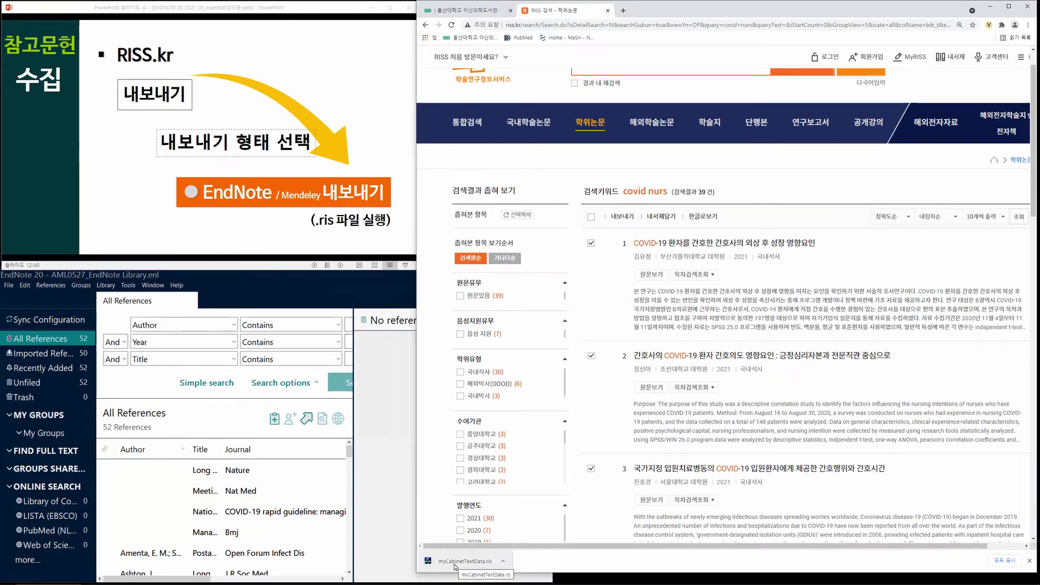
Step: Import myCabinetTextData.ris, preview the three thesis records, then advance to the other-databases slide
{"action": "left_click", "coordinate": [455, 563]}
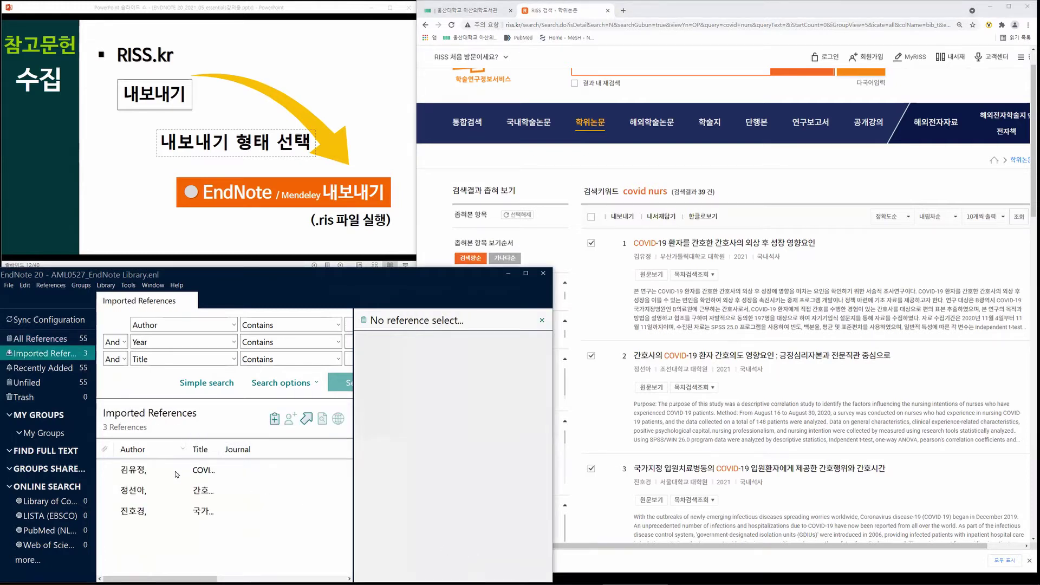
{"action": "left_click", "coordinate": [176, 475]}
{"action": "left_click", "coordinate": [170, 492]}
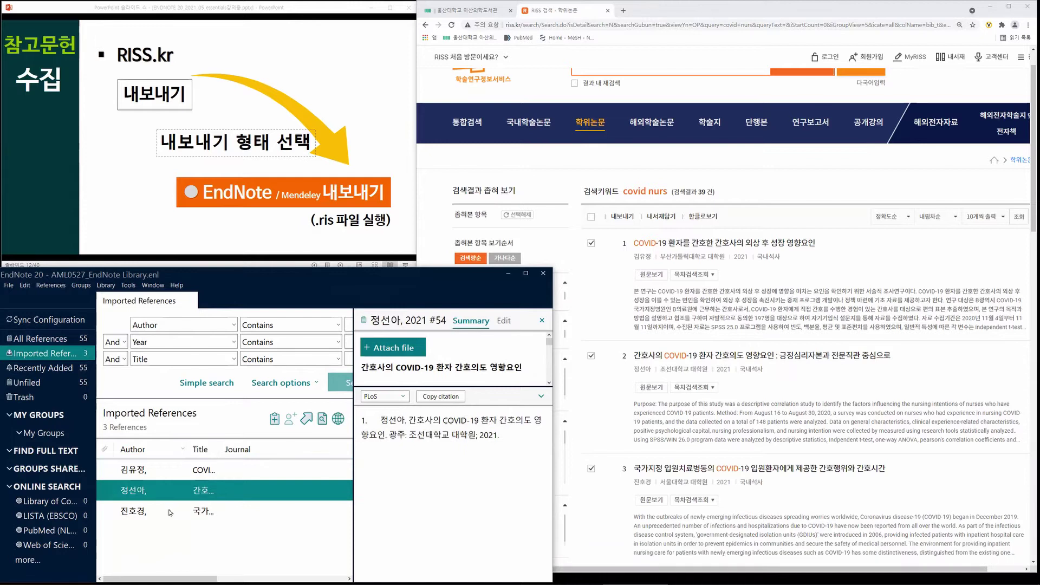
{"action": "left_click", "coordinate": [174, 510]}
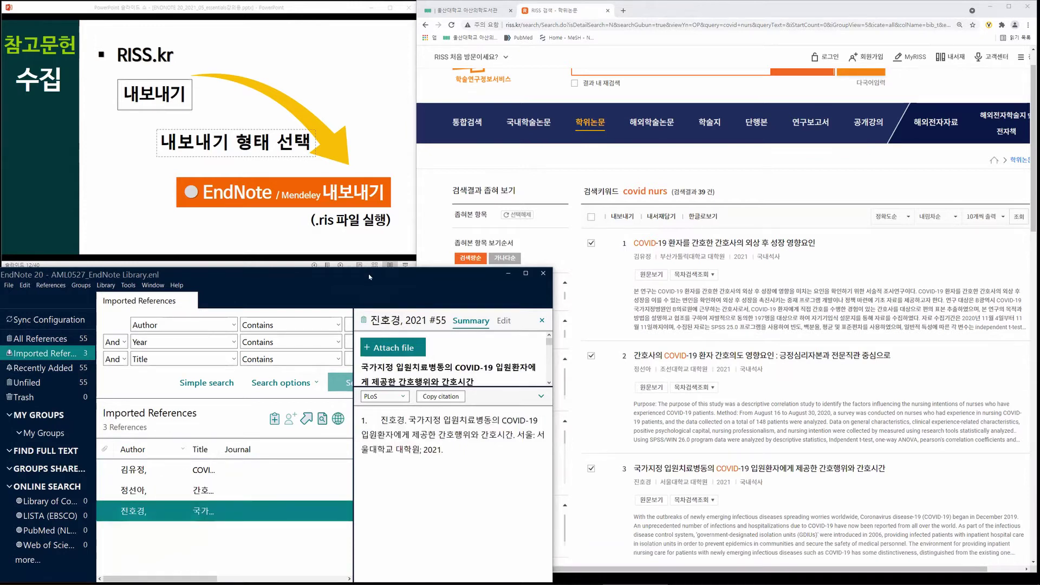
{"action": "left_click", "coordinate": [301, 191]}
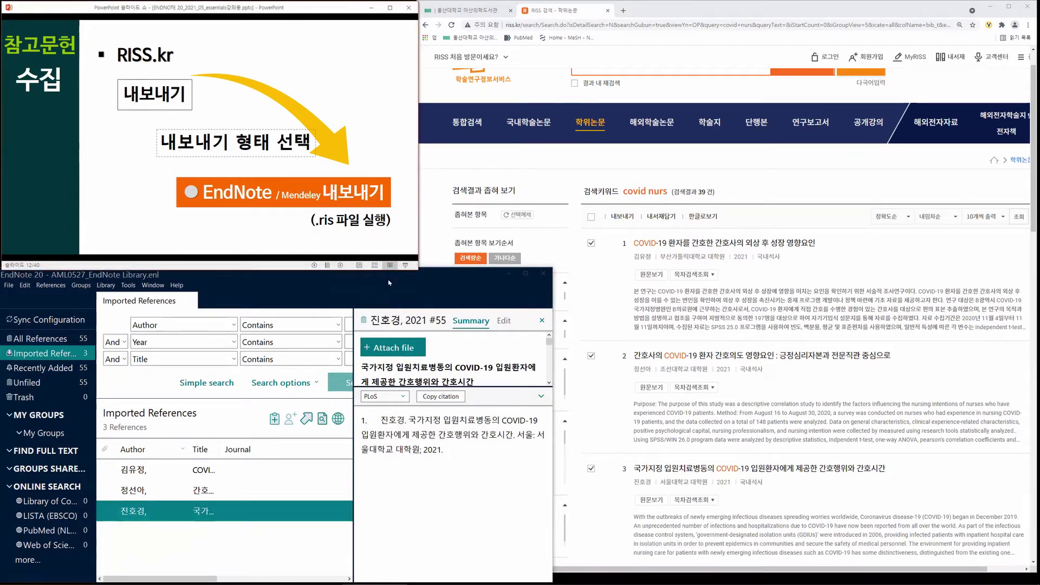
{"action": "left_click", "coordinate": [303, 183]}
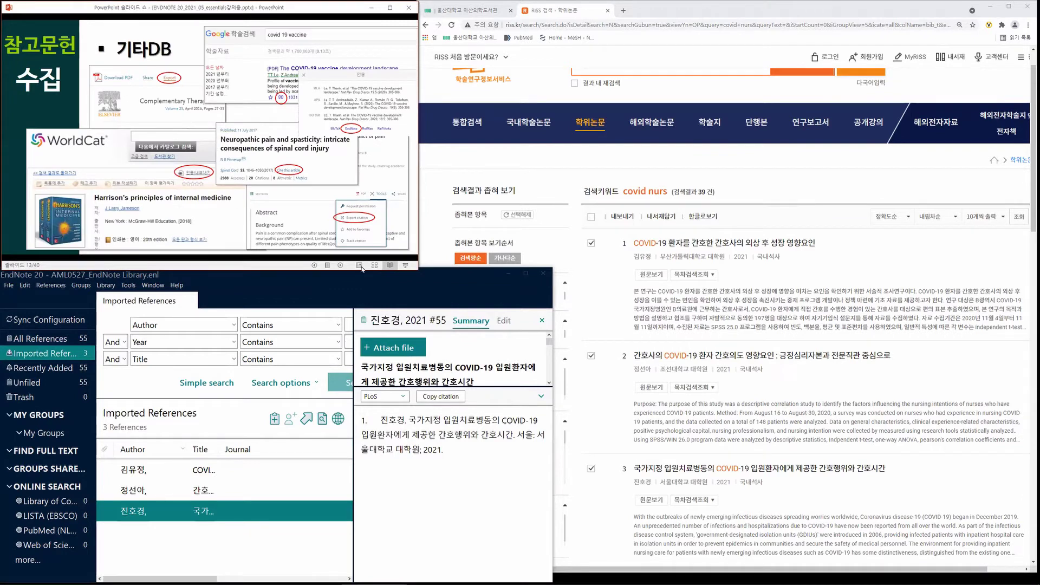
Step: Maximize the slide show, advance to the PDF Import slide, then restore the small window
{"action": "double_click", "coordinate": [245, 9]}
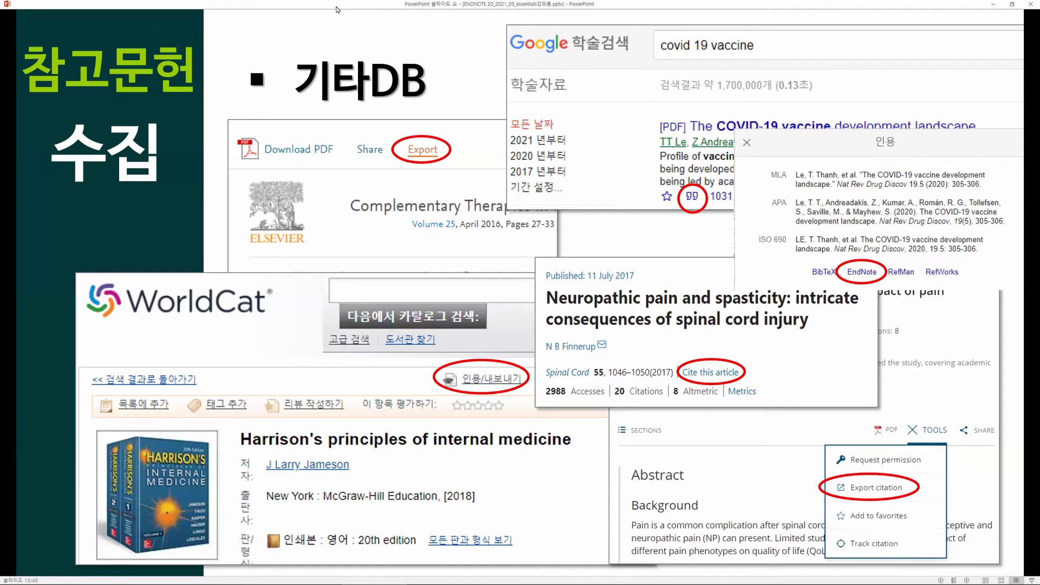
{"action": "left_click", "coordinate": [529, 297]}
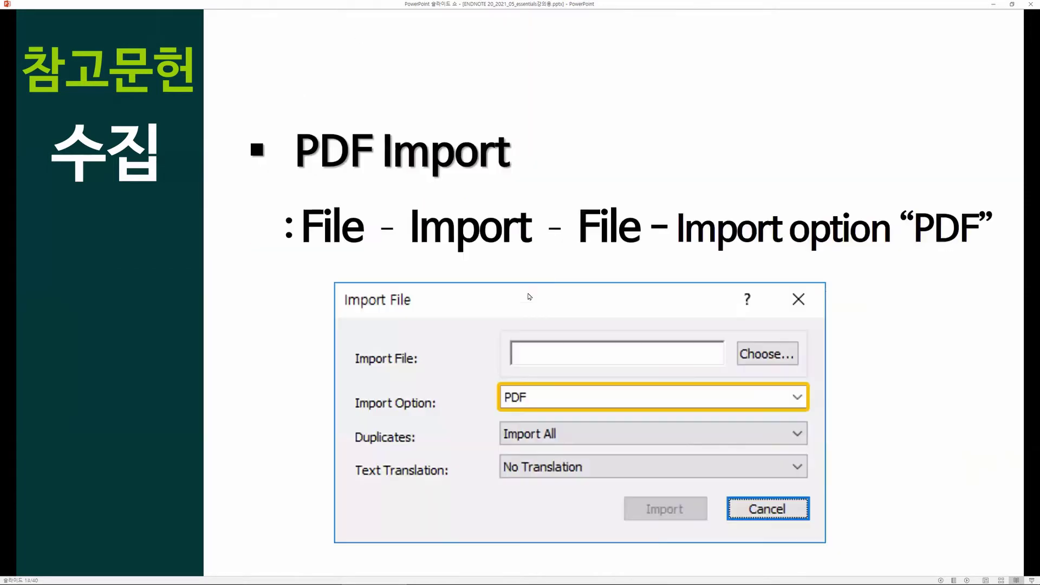
{"action": "double_click", "coordinate": [624, 6]}
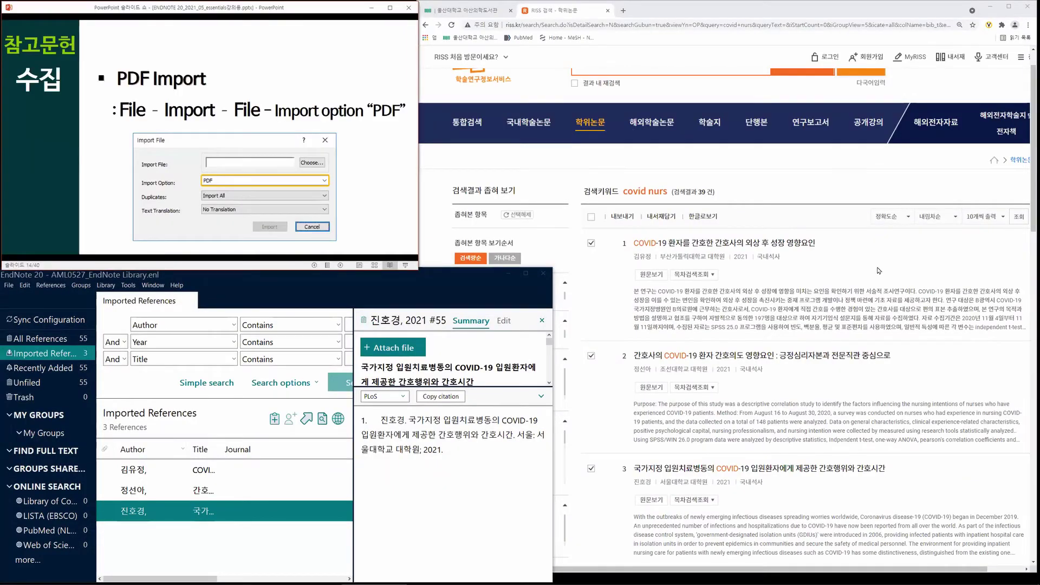
Step: Clear away the browser and RISS export window, then enlarge the library on the right showing all references
{"action": "left_click", "coordinate": [989, 6]}
{"action": "left_click", "coordinate": [727, 88]}
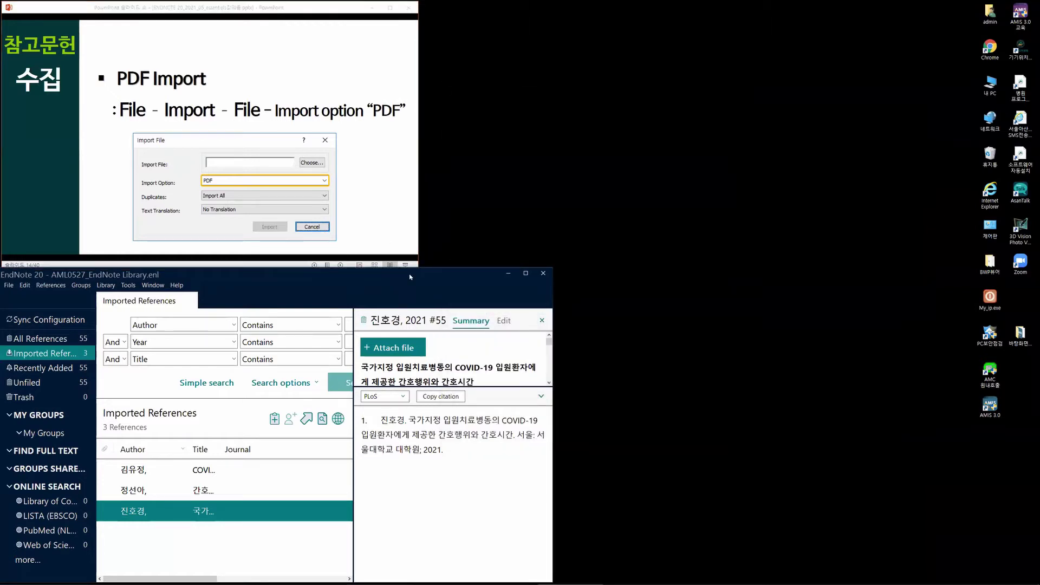
{"action": "left_click_drag", "start_coordinate": [409, 276], "coordinate": [834, 10]}
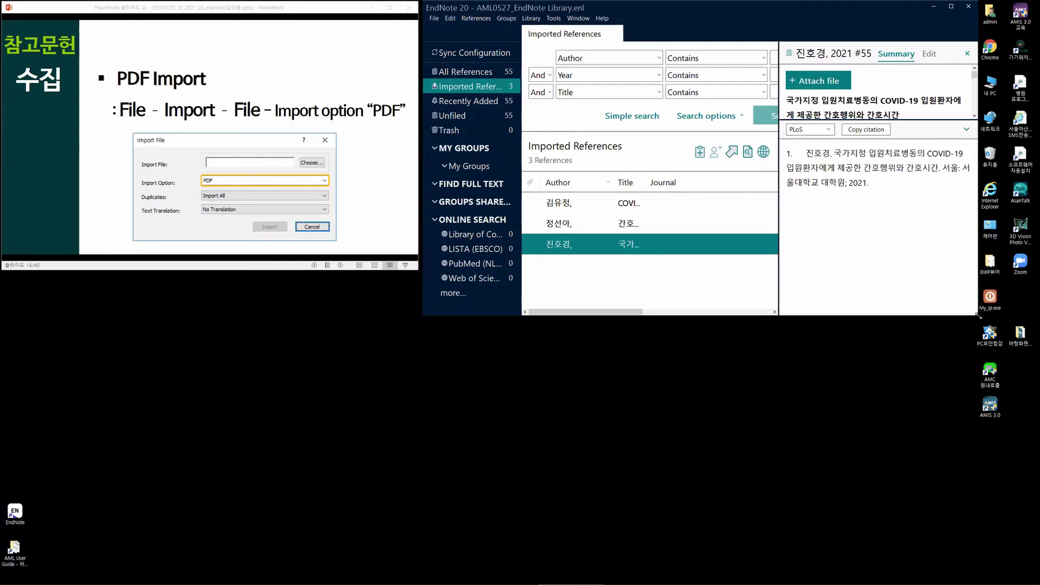
{"action": "left_click_drag", "start_coordinate": [978, 316], "coordinate": [1037, 582]}
{"action": "left_click", "coordinate": [476, 76]}
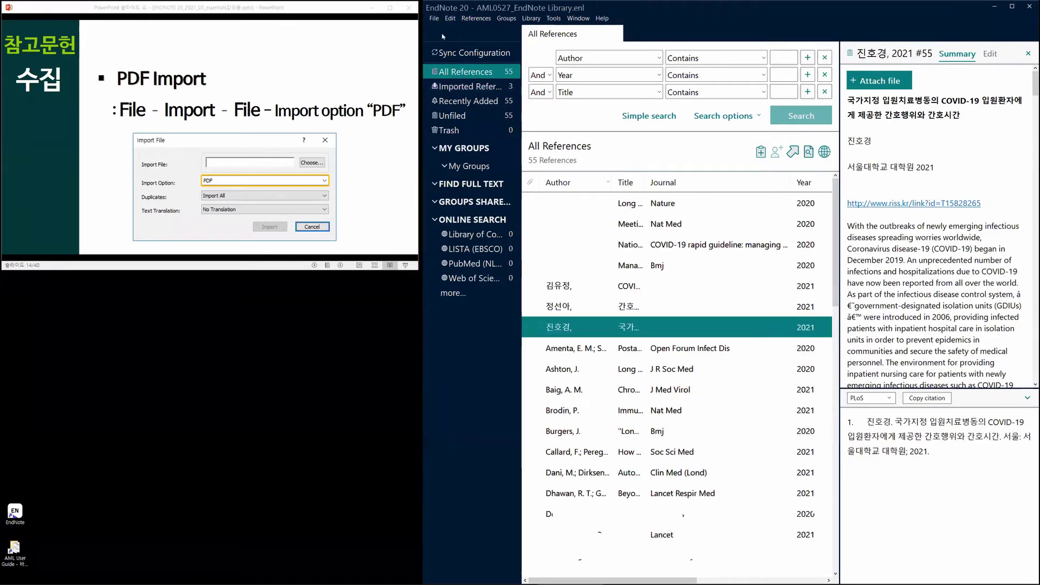
Step: Import jmv.26587.pdf from the AML User Guide folder with the PDF import option
{"action": "left_click", "coordinate": [434, 18]}
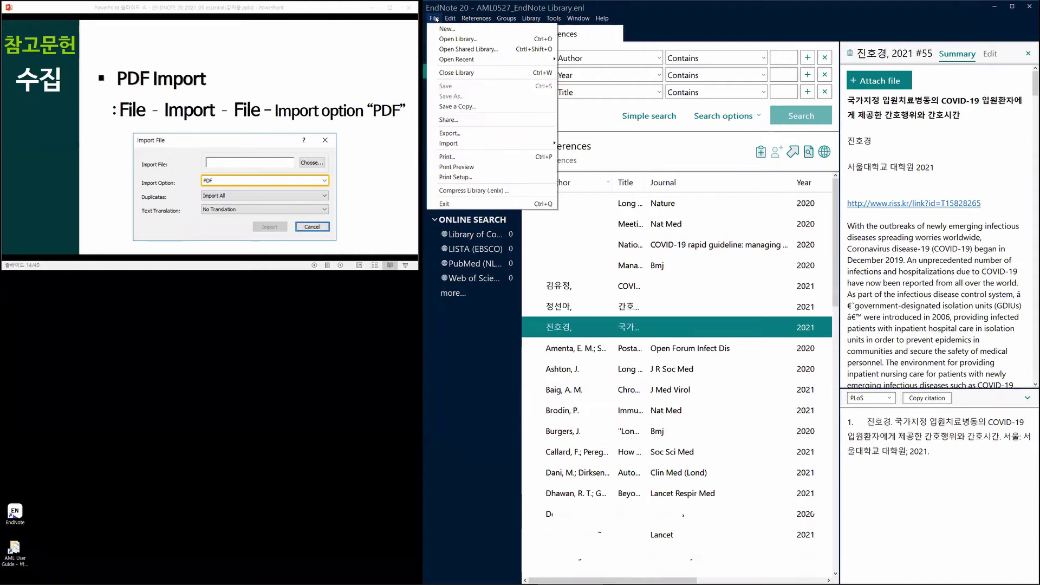
{"action": "mouse_move", "coordinate": [504, 146]}
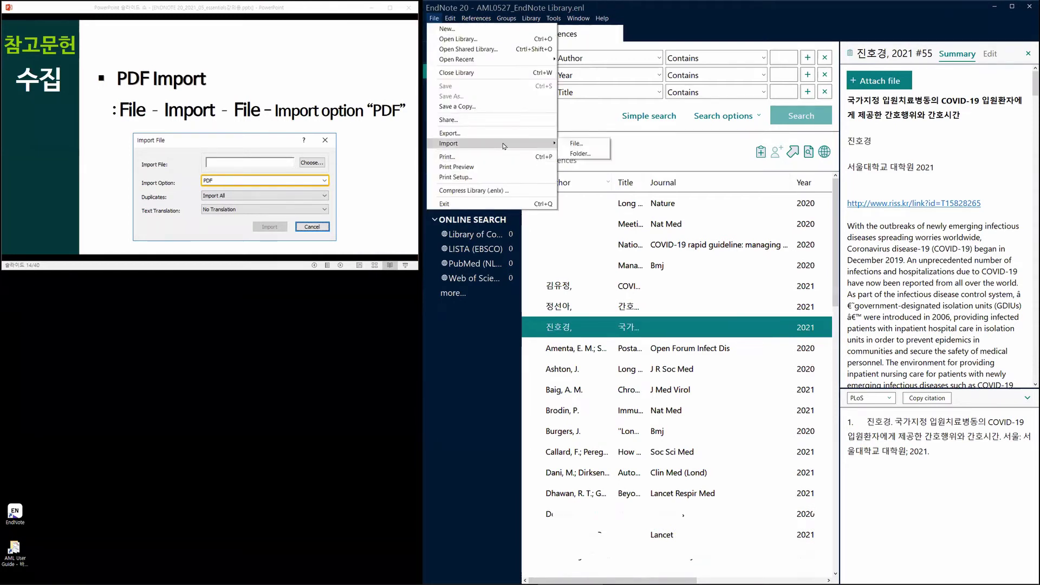
{"action": "left_click", "coordinate": [590, 146]}
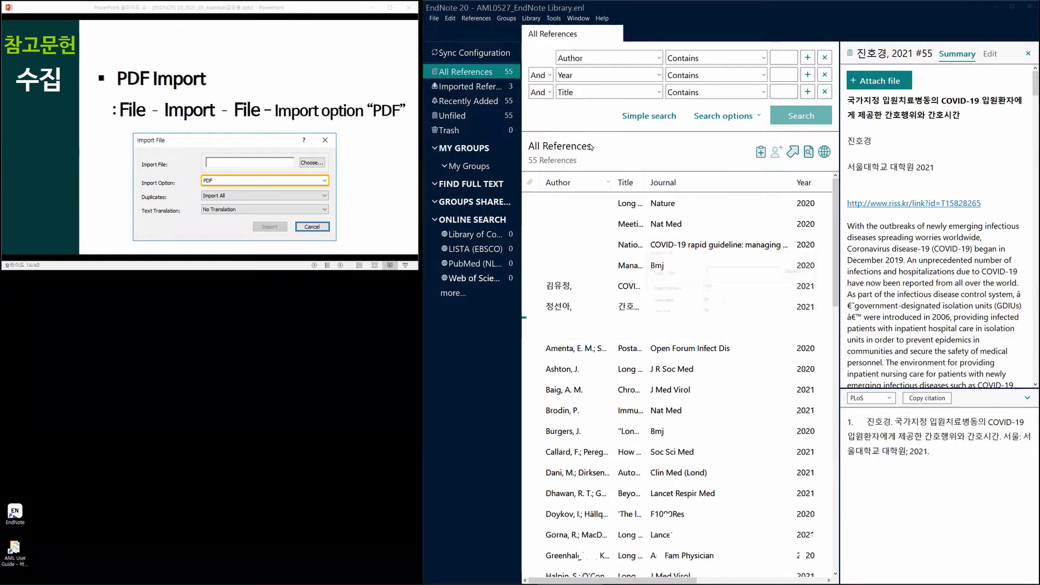
{"action": "left_click", "coordinate": [796, 271]}
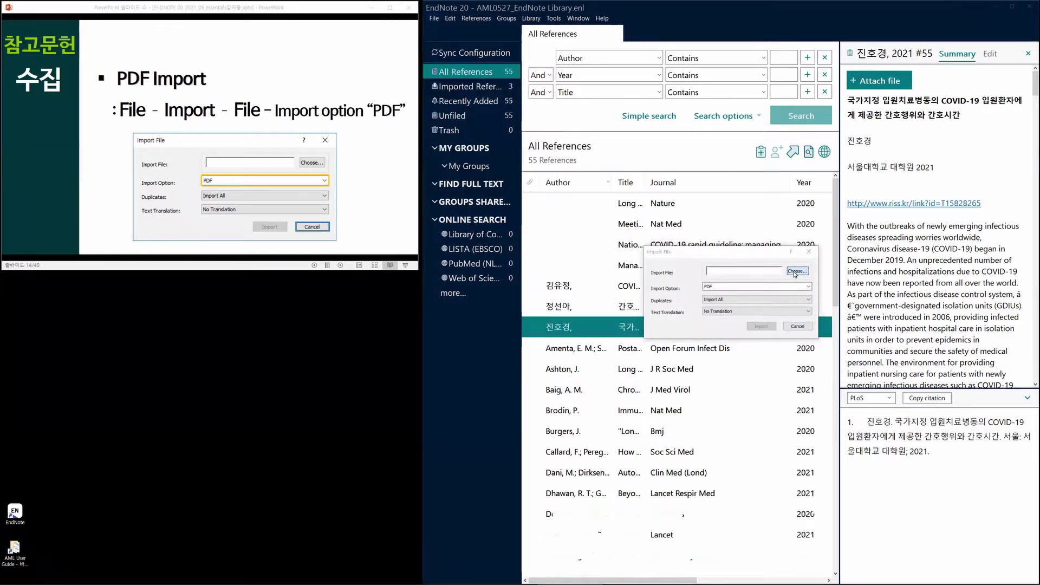
{"action": "left_click_drag", "start_coordinate": [755, 266], "coordinate": [721, 238]}
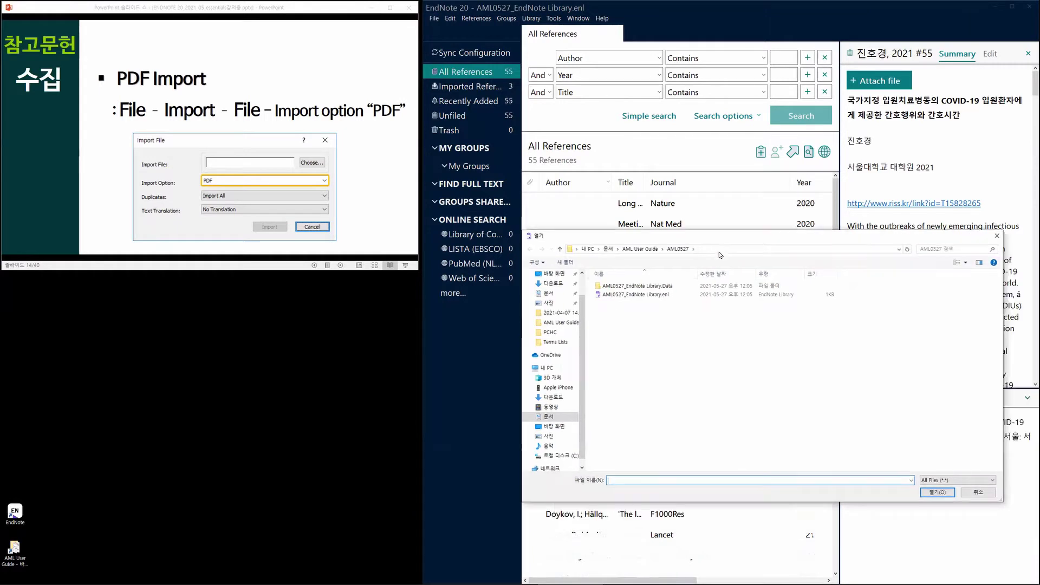
{"action": "left_click", "coordinate": [630, 251]}
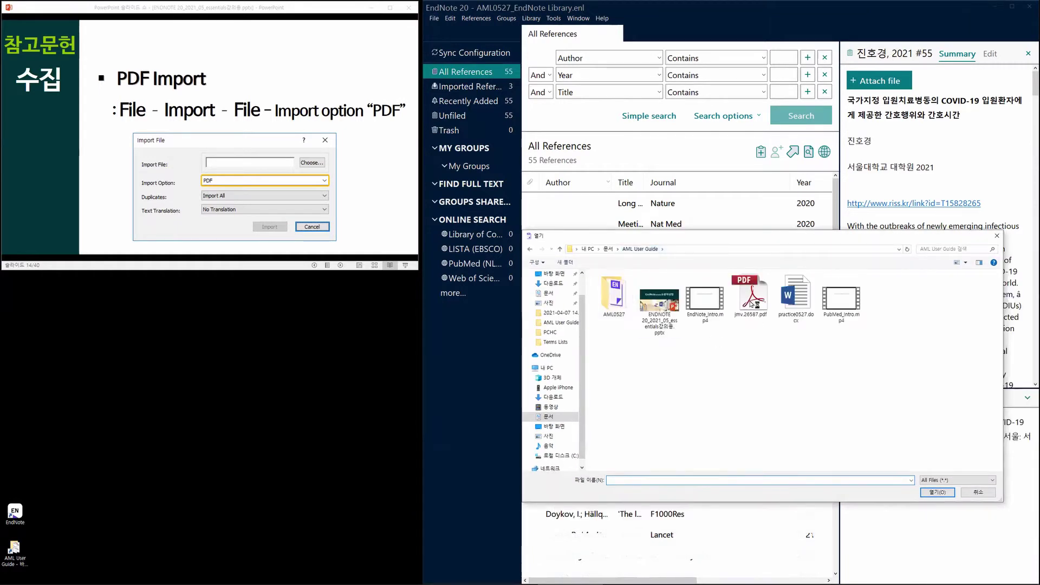
{"action": "double_click", "coordinate": [752, 302]}
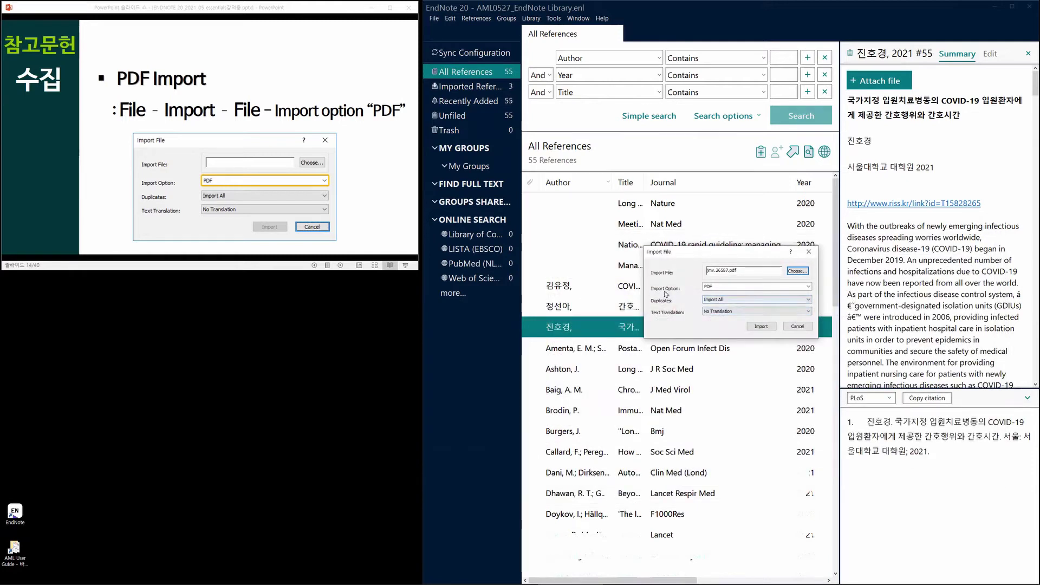
{"action": "left_click", "coordinate": [761, 327]}
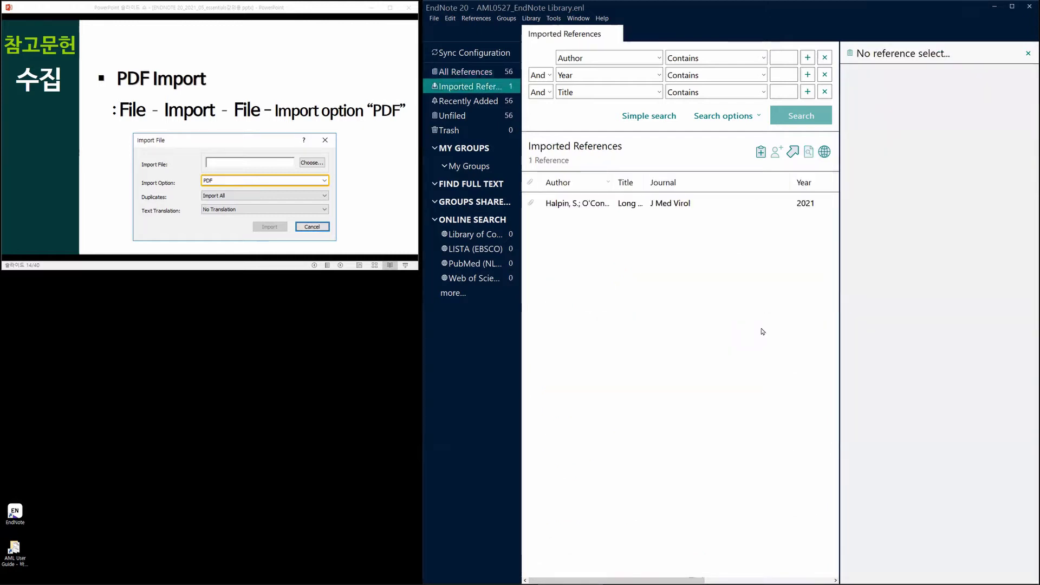
Step: Review the imported Halpin 2021 reference in its Edit and Summary tabs
{"action": "left_click", "coordinate": [608, 201]}
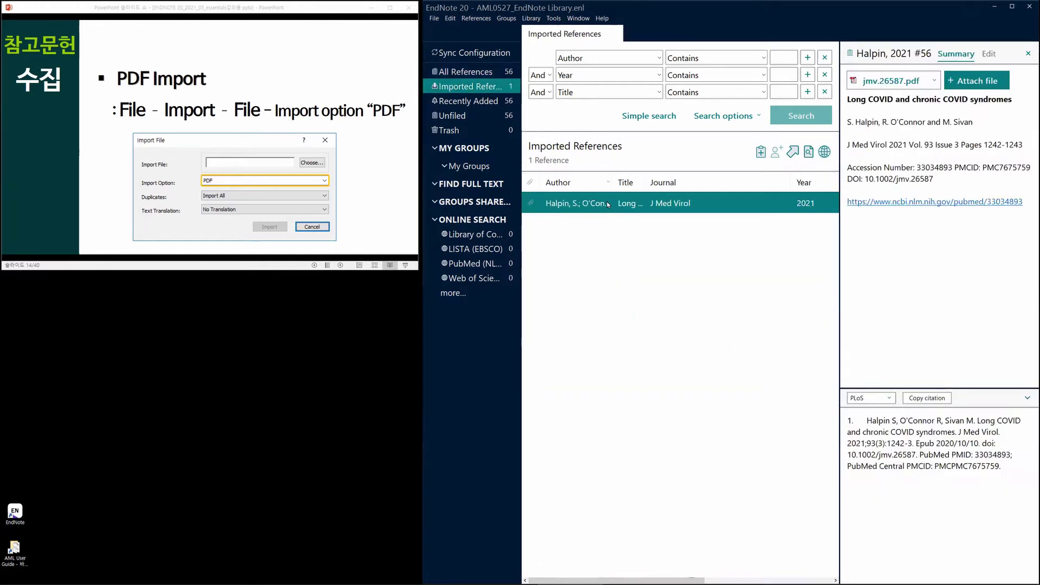
{"action": "left_click", "coordinate": [989, 54]}
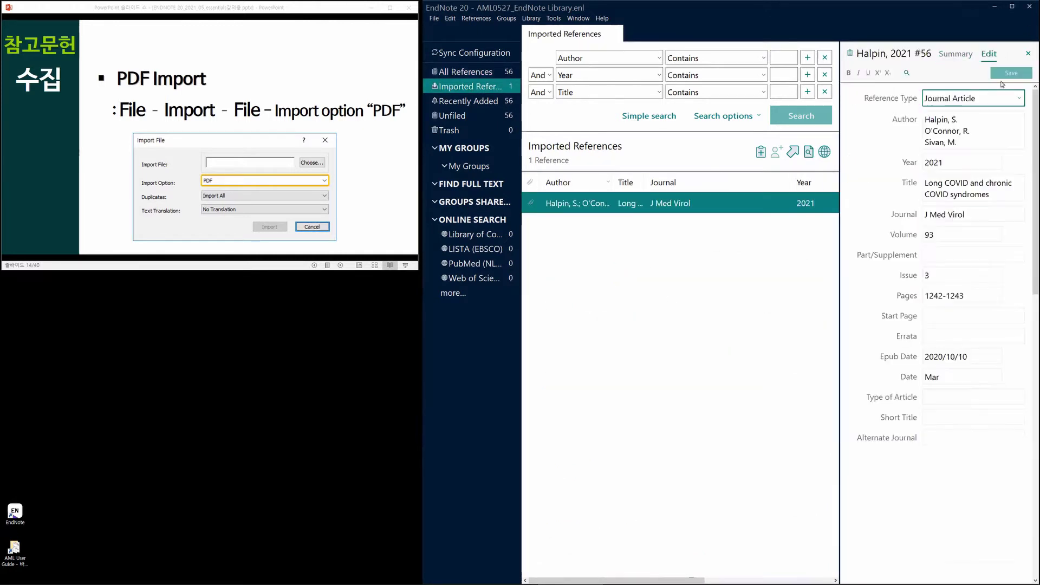
{"action": "mouse_move", "coordinate": [1028, 132]}
{"action": "left_mouse_down"}
{"action": "mouse_move", "coordinate": [1028, 407]}
{"action": "mouse_move", "coordinate": [1028, 121]}
{"action": "left_mouse_up"}
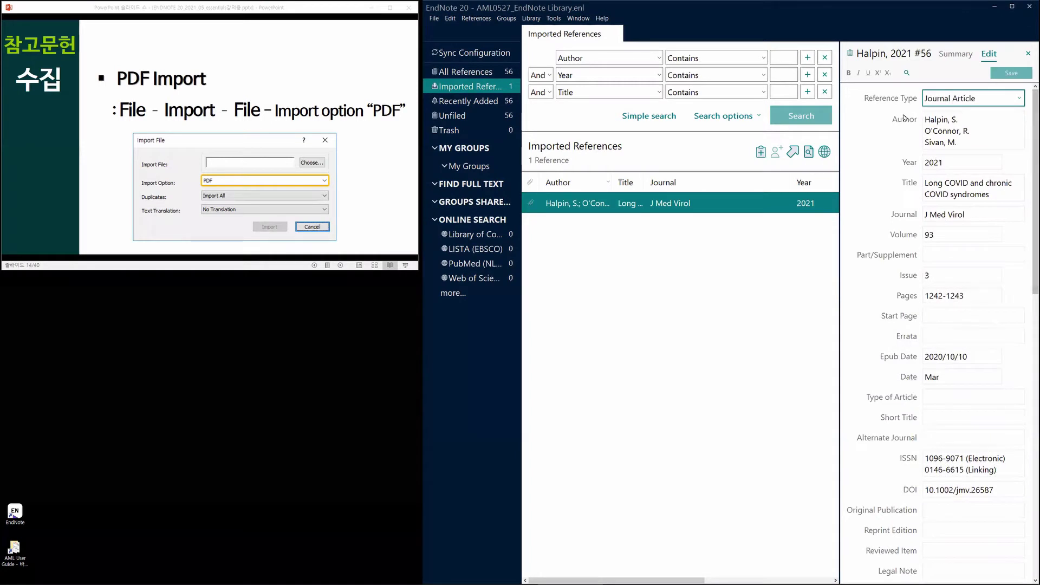
{"action": "left_click", "coordinate": [954, 54]}
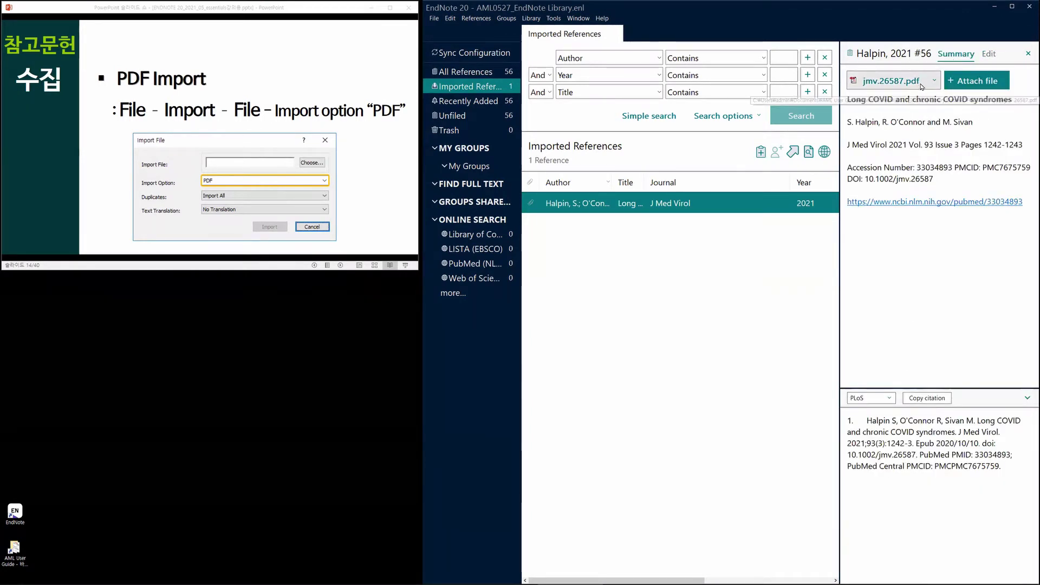
Step: Open the attached jmv.26587.pdf, close it, and return to All References
{"action": "left_click", "coordinate": [892, 84]}
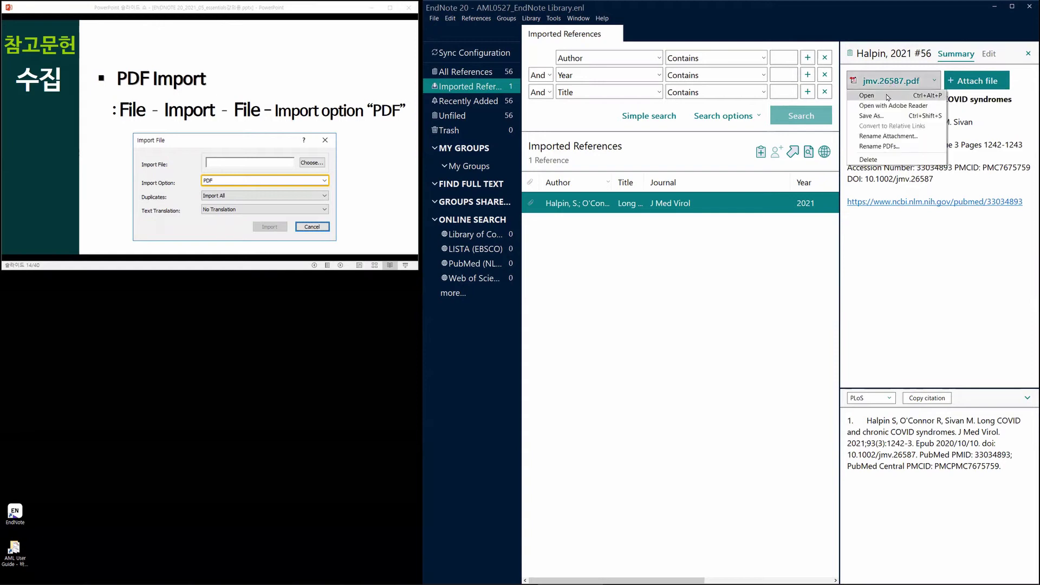
{"action": "left_click", "coordinate": [886, 95]}
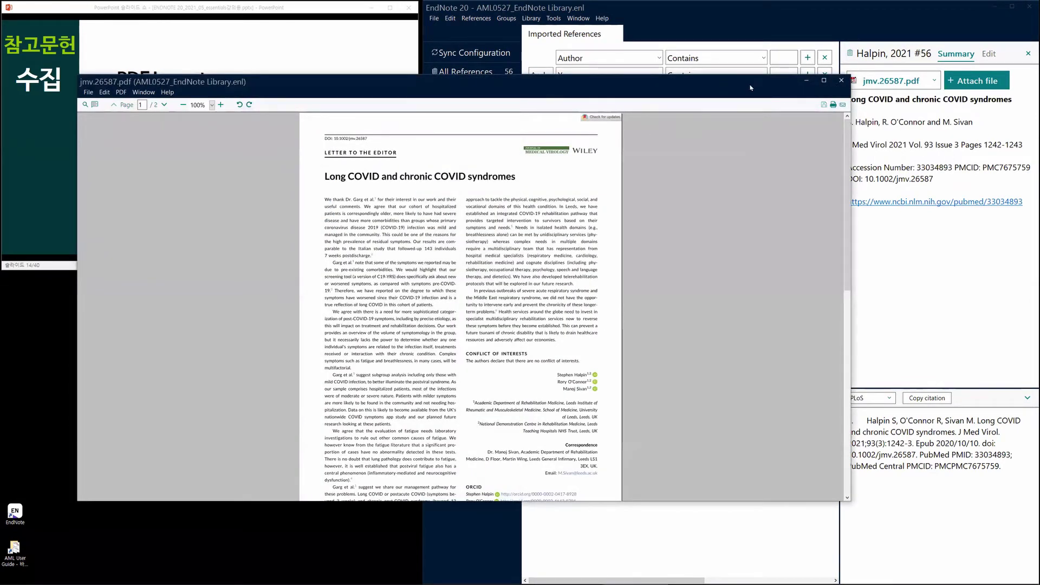
{"action": "left_click", "coordinate": [860, 80]}
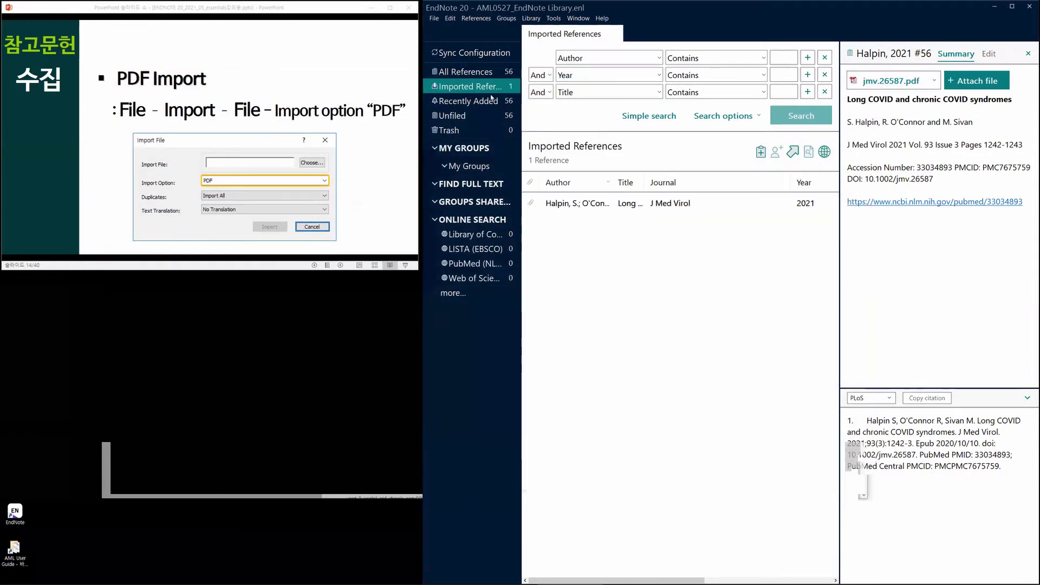
{"action": "left_click", "coordinate": [467, 72]}
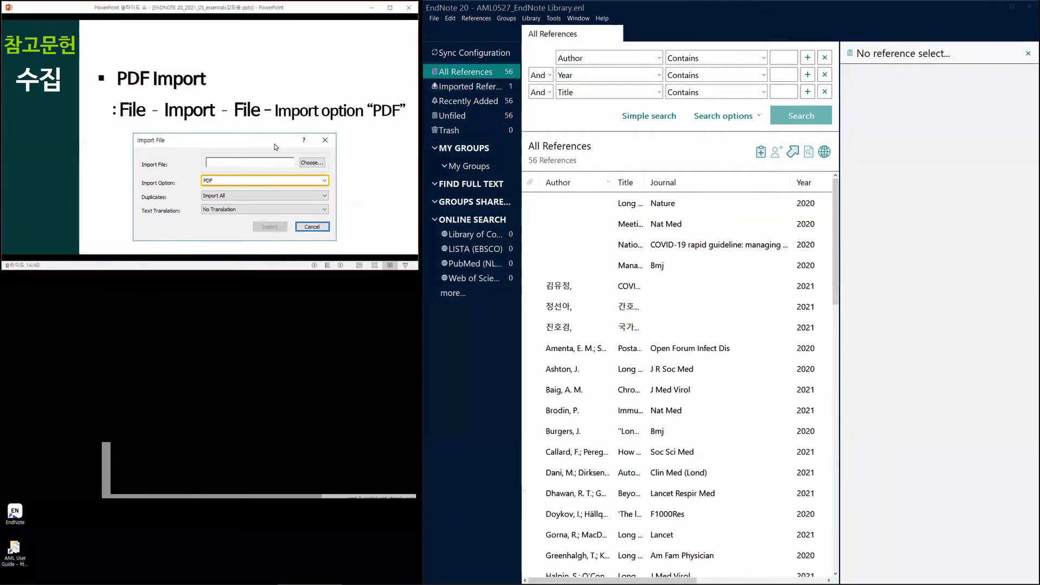
Step: Advance the slides to New Reference, hide the reference panel, and bring up the list's reference menu
{"action": "left_click", "coordinate": [327, 175]}
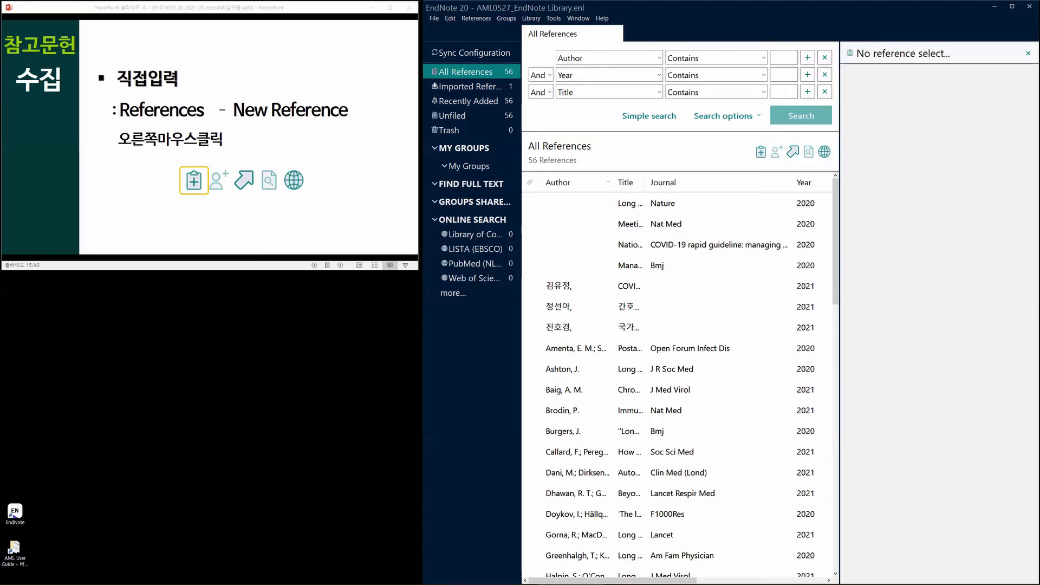
{"action": "left_click", "coordinate": [1027, 53]}
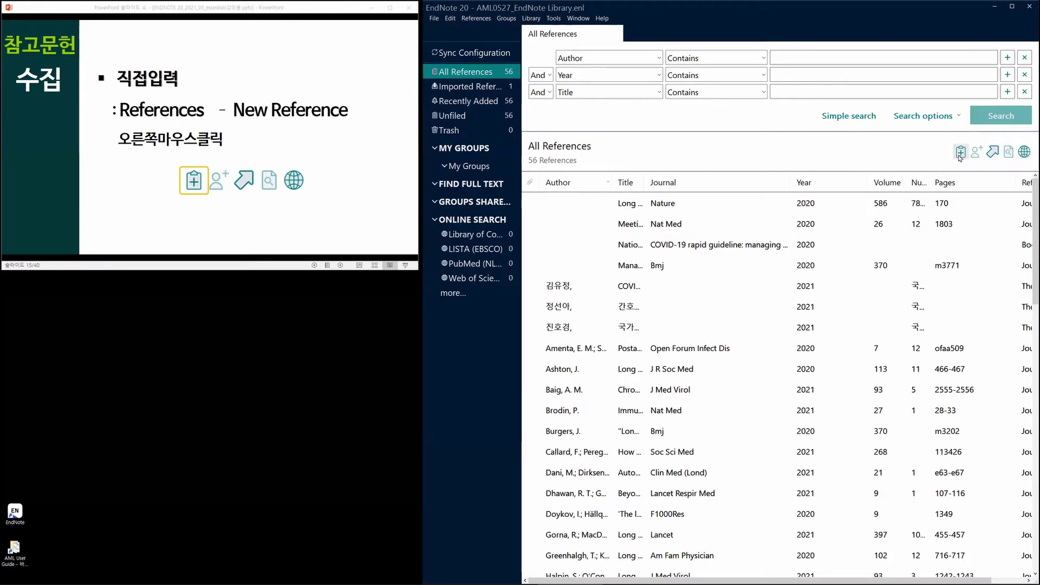
{"action": "left_click", "coordinate": [476, 19]}
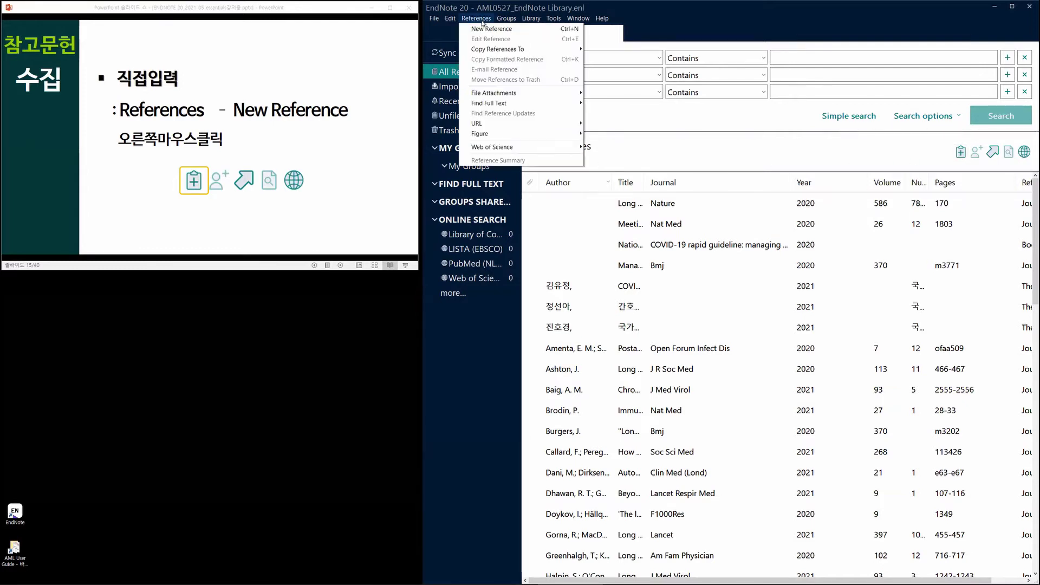
{"action": "right_click", "coordinate": [710, 298]}
{"action": "left_click", "coordinate": [611, 312]}
{"action": "right_click", "coordinate": [722, 287]}
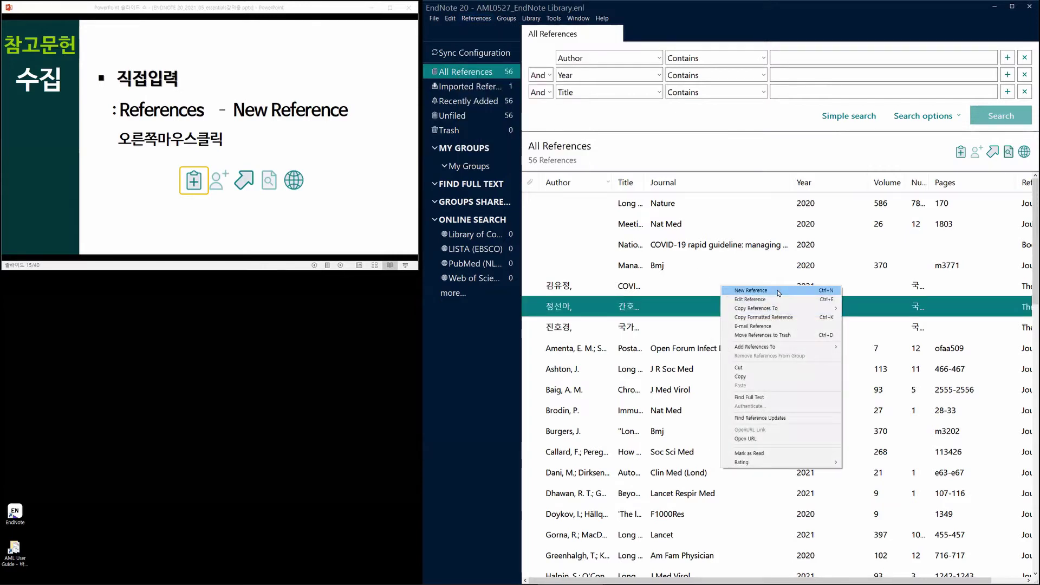
Step: Create a blank Journal Article reference, fit it beside the slides, and show the Book example slide
{"action": "left_click", "coordinate": [778, 293]}
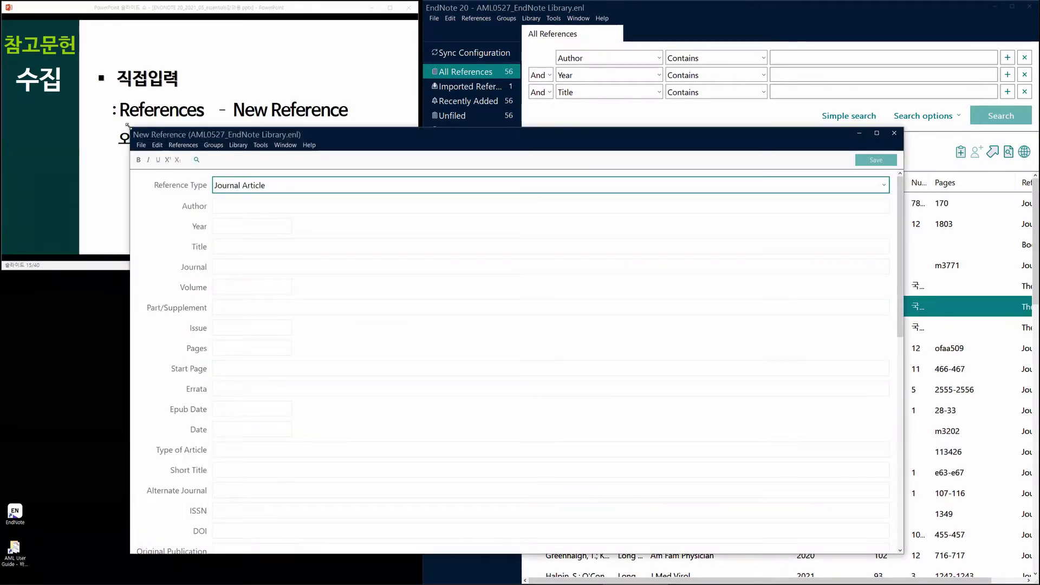
{"action": "left_click_drag", "start_coordinate": [127, 126], "coordinate": [366, 50]}
{"action": "left_click_drag", "start_coordinate": [600, 62], "coordinate": [674, 39]}
{"action": "left_click", "coordinate": [303, 161]}
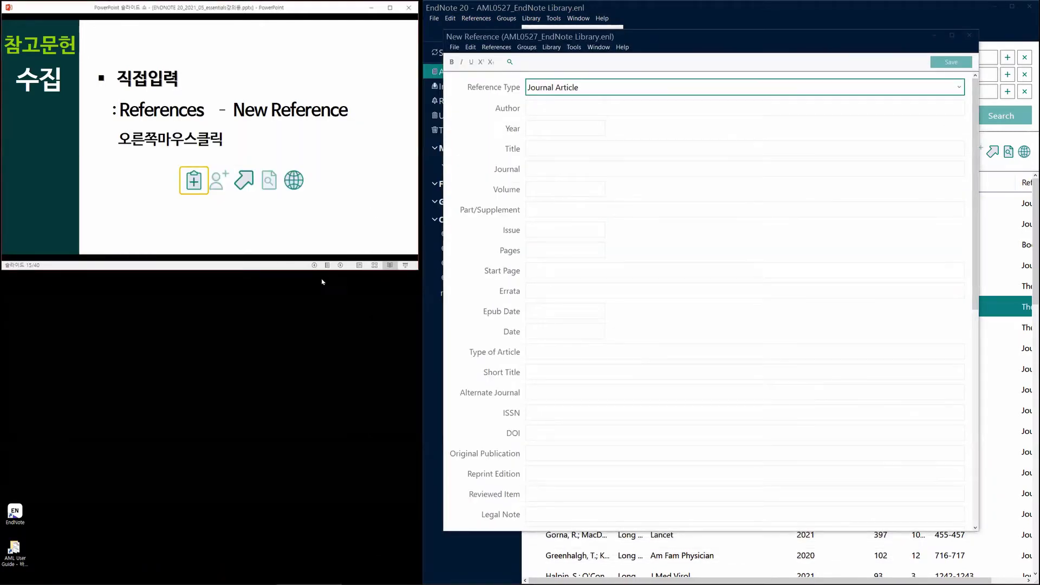
{"action": "left_click_drag", "start_coordinate": [271, 270], "coordinate": [271, 566]}
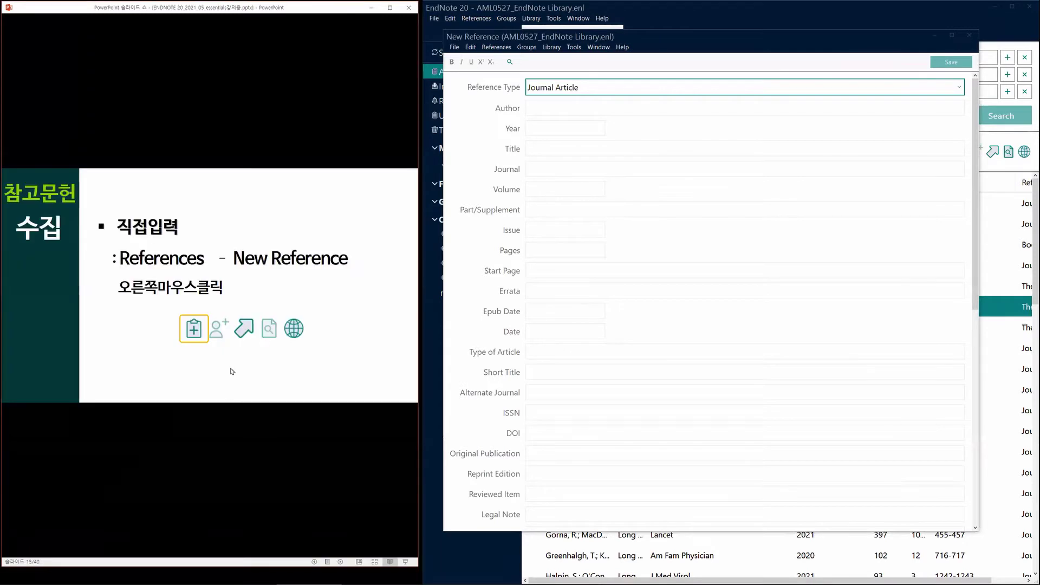
{"action": "left_click", "coordinate": [233, 368]}
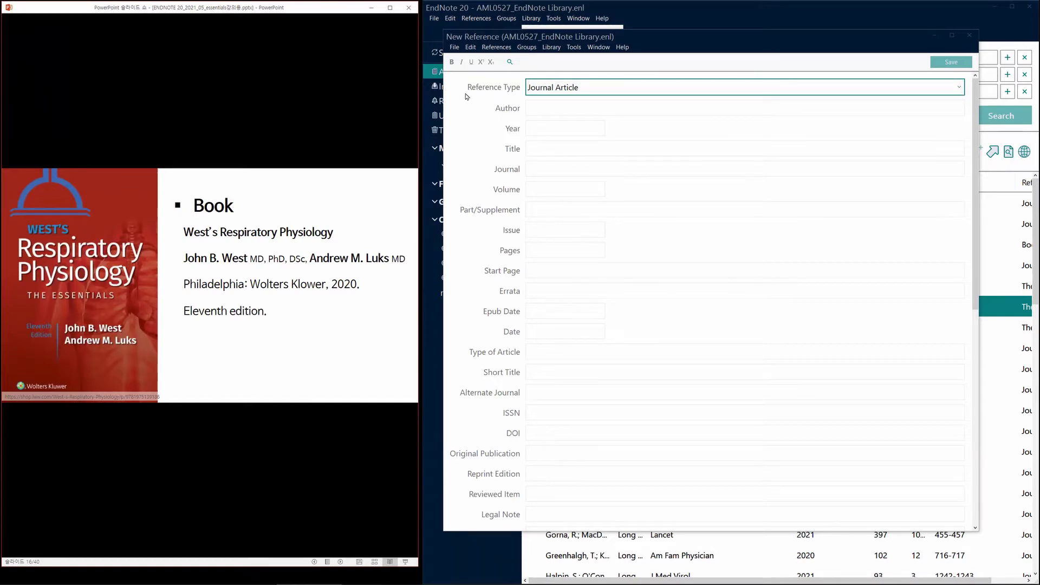
Step: Switch the new reference's type to Book and place the cursor in the Author field
{"action": "left_click", "coordinate": [959, 88]}
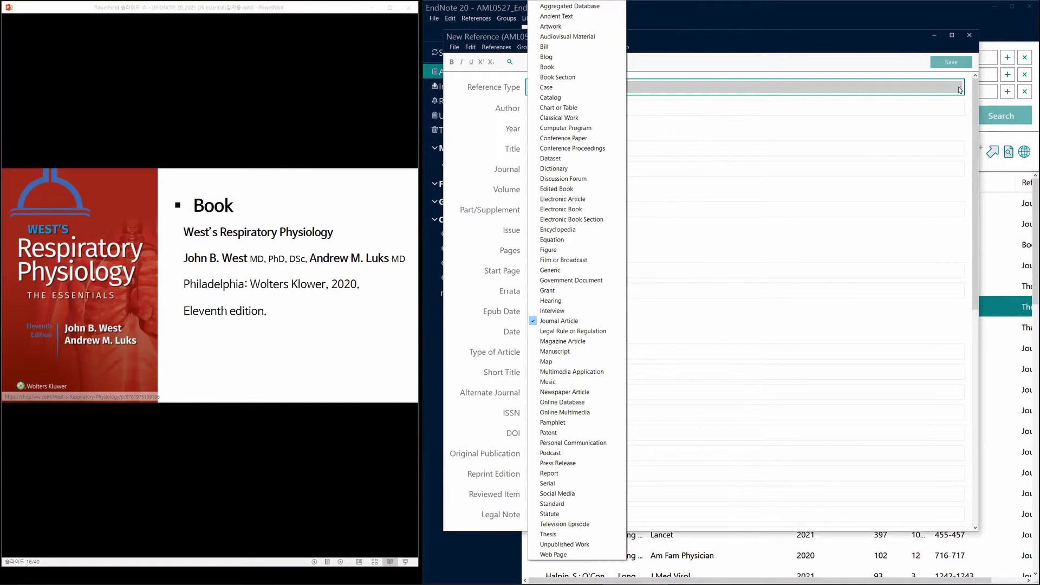
{"action": "left_click", "coordinate": [556, 70]}
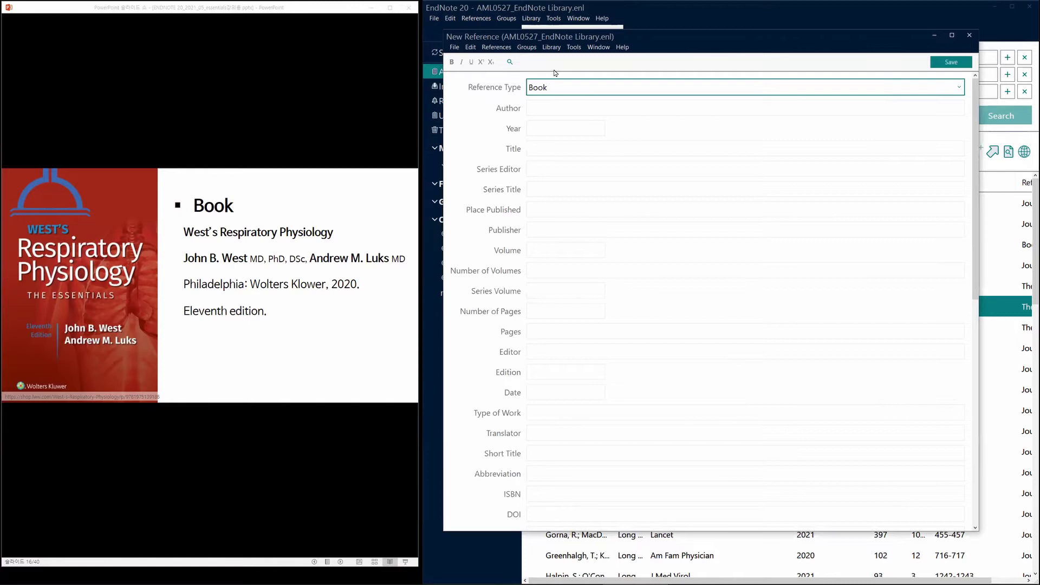
{"action": "left_click", "coordinate": [571, 107]}
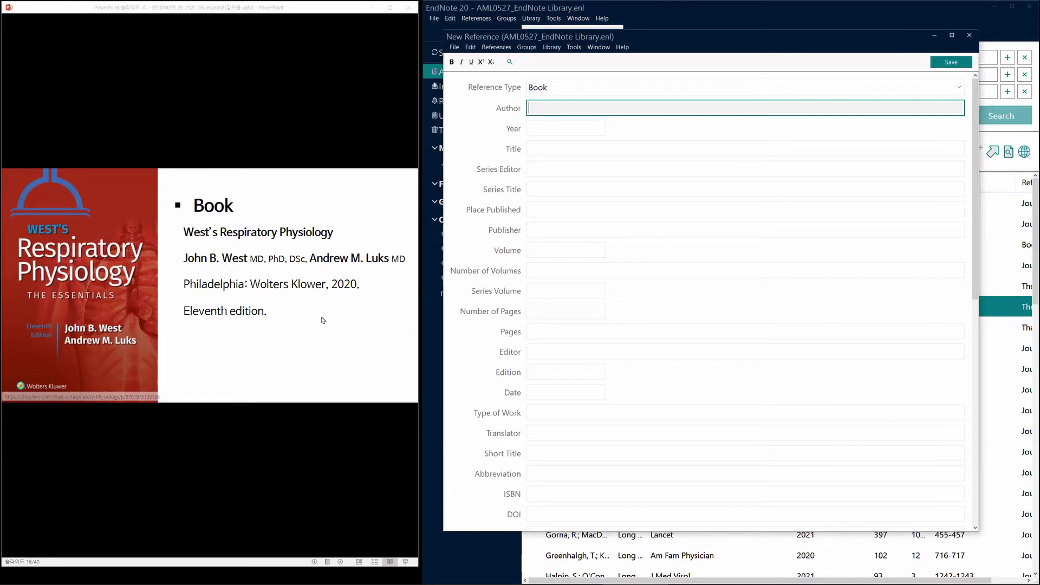
Step: Enter the authors West, J B and Luks, A M
{"action": "type", "text": "W"}
{"action": "key", "text": "BackSpace"}
{"action": "key", "text": "BackSpace"}
{"action": "type", "text": "John B Wes"}
{"action": "key", "text": "BackSpace"}
{"action": "key", "text": "BackSpace"}
{"action": "key", "text": "BackSpace"}
{"action": "key", "text": "BackSpace"}
{"action": "key", "text": "BackSpace"}
{"action": "key", "text": "BackSpace"}
{"action": "key", "text": "BackSpace"}
{"action": "key", "text": "BackSpace"}
{"action": "key", "text": "BackSpace"}
{"action": "key", "text": "BackSpace"}
{"action": "type", "text": "West, J B"}
{"action": "key", "text": "Return"}
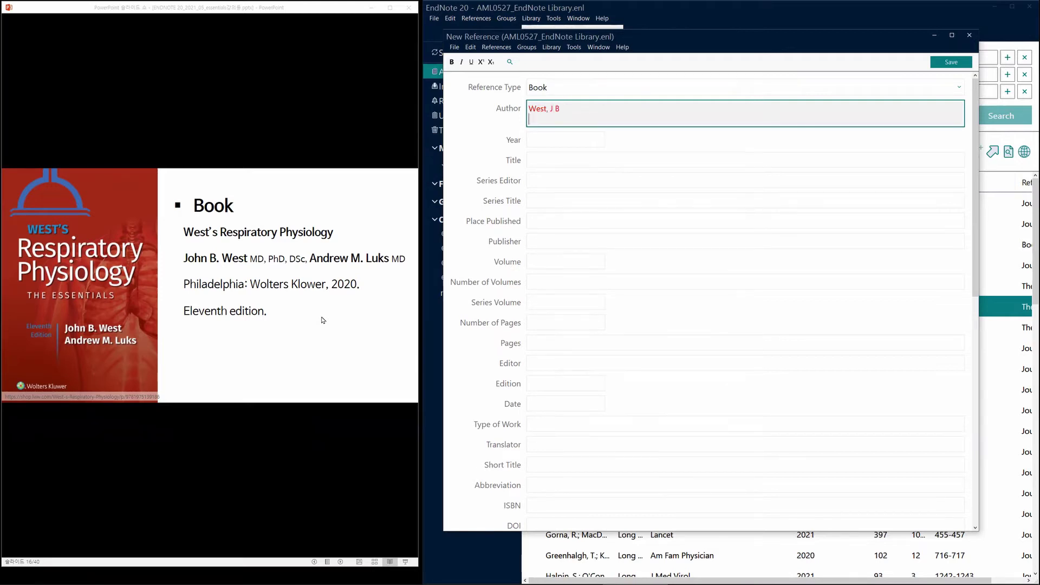
{"action": "type", "text": "L:uks, A M"}
{"action": "left_click", "coordinate": [610, 119]}
Step: Enter year 2020 and title West's respiratory physiology
{"action": "left_click", "coordinate": [542, 142]}
{"action": "type", "text": "2020"}
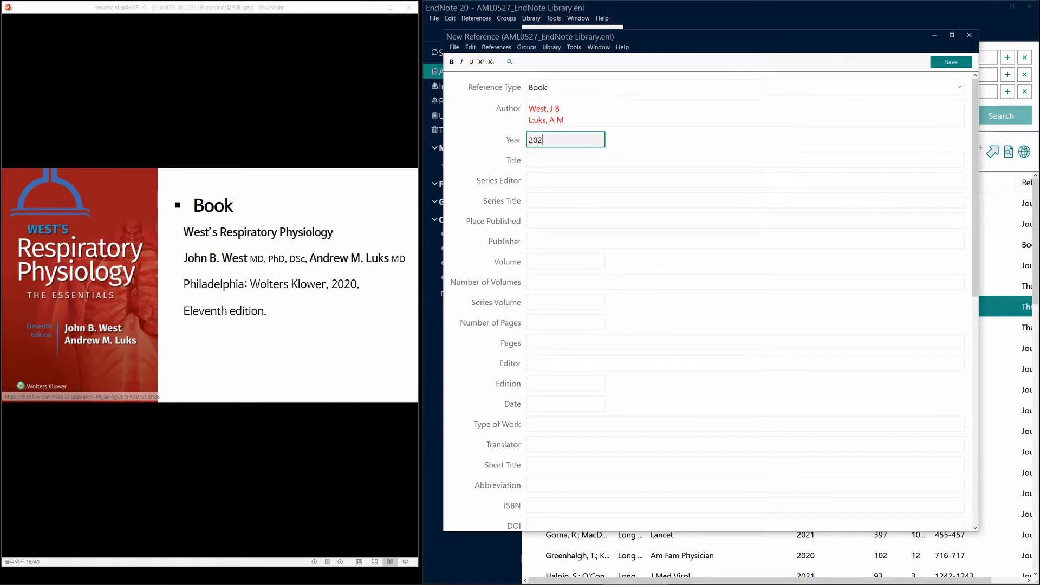
{"action": "left_click", "coordinate": [546, 163]}
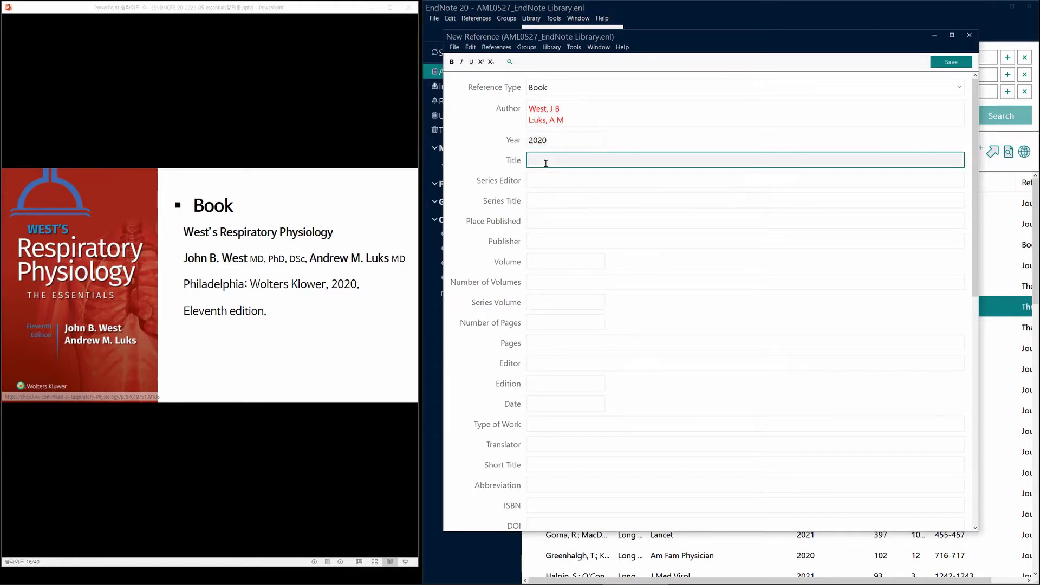
{"action": "type", "text": "West's respiratory physiology"}
Step: Fill in Philadelphia, Wolters Klower and 11th edition, then save the book reference
{"action": "left_click", "coordinate": [577, 221]}
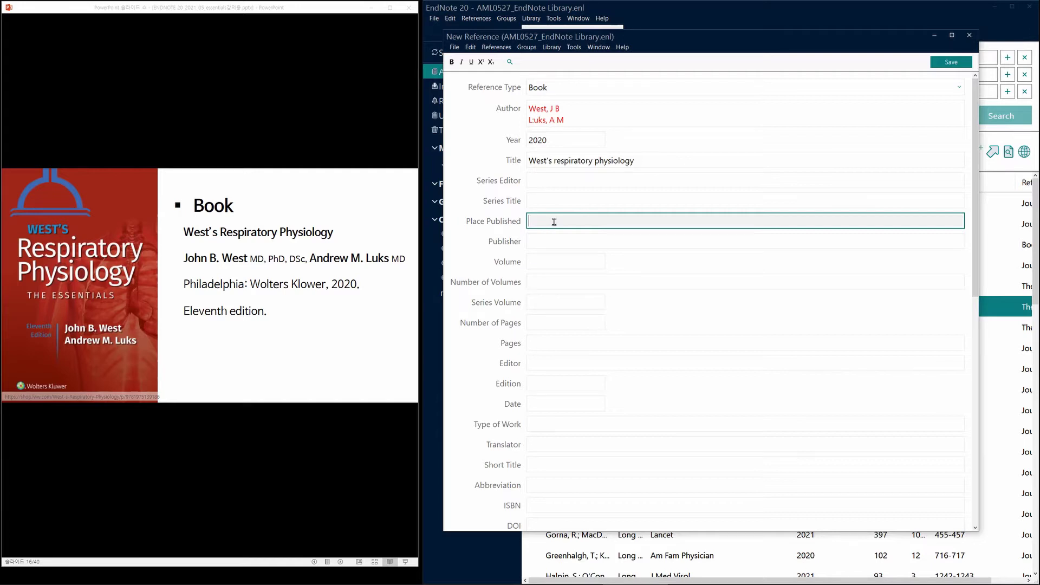
{"action": "type", "text": "Philadelphia"}
{"action": "left_click", "coordinate": [561, 239]}
{"action": "type", "text": "Wo"}
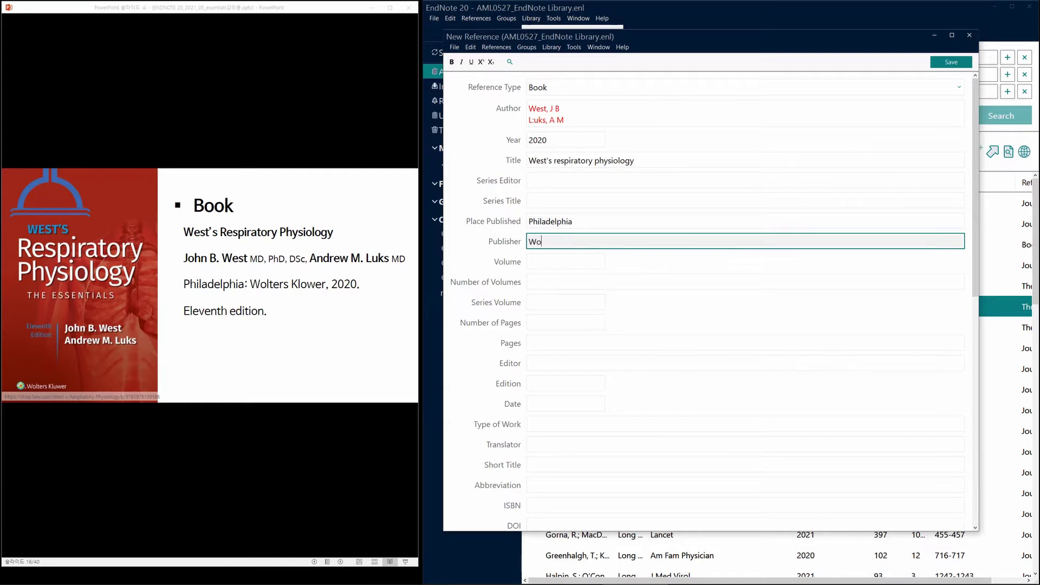
{"action": "type", "text": "lters Klower"}
{"action": "left_click", "coordinate": [562, 382]}
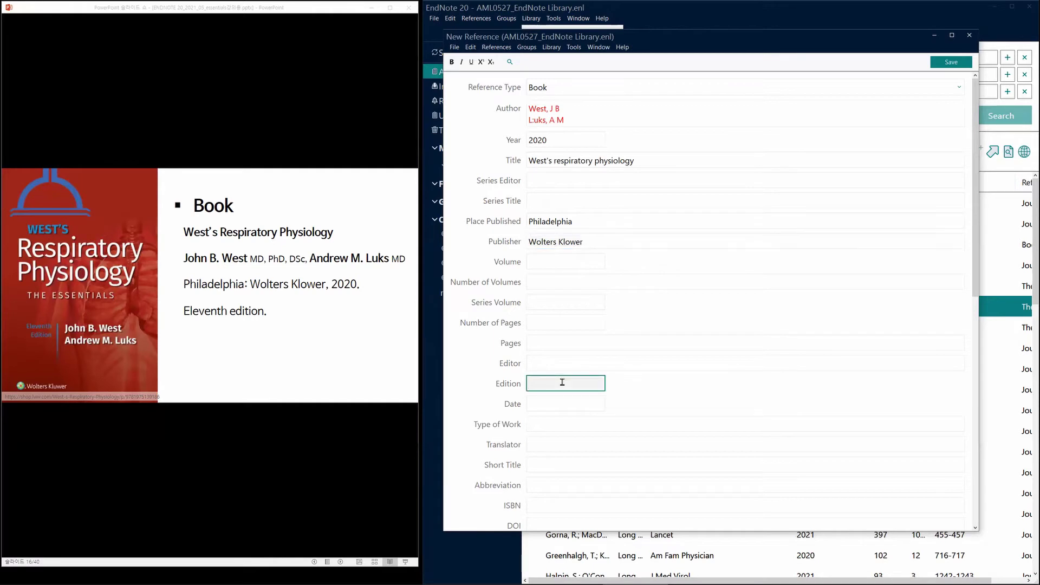
{"action": "type", "text": "11th"}
{"action": "left_click", "coordinate": [949, 63]}
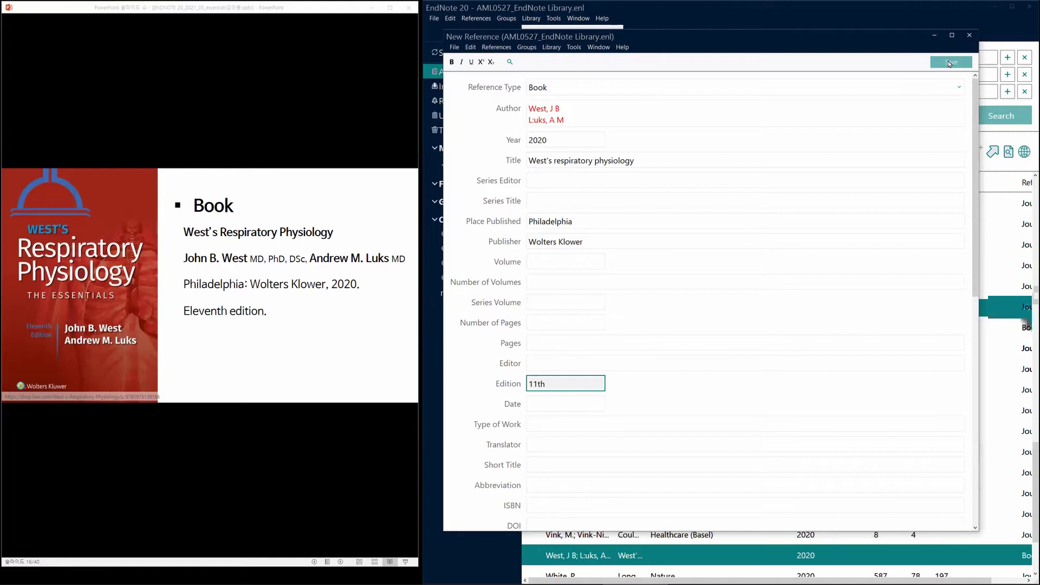
Step: Maximise the library, move the Reference Type column to the front, and inspect the West 2020 entry
{"action": "left_click", "coordinate": [970, 36]}
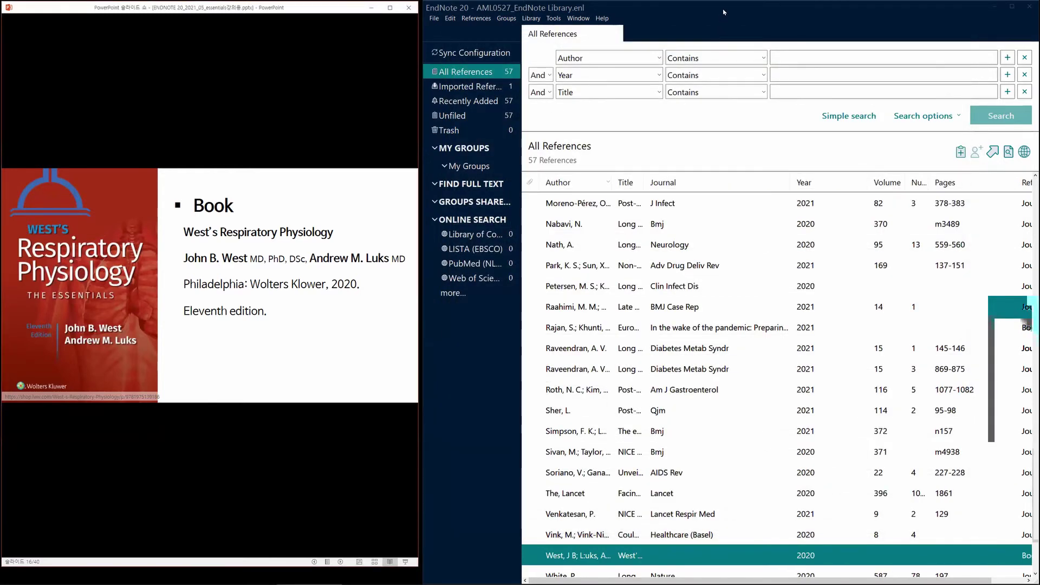
{"action": "key", "text": "super+Up"}
{"action": "scroll", "coordinate": [428, 432], "scroll_direction": "down", "scroll_amount": 1}
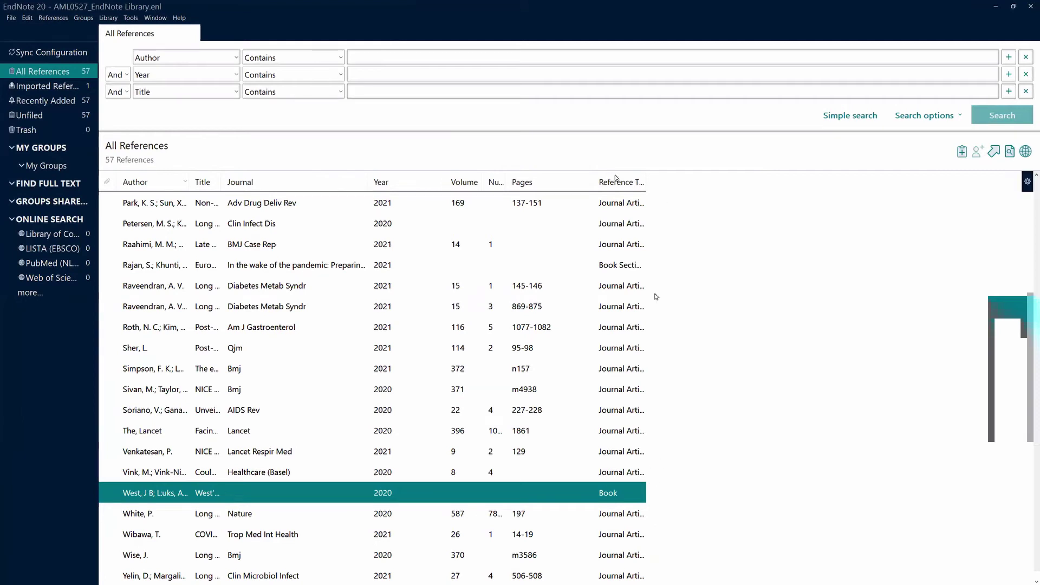
{"action": "left_click_drag", "start_coordinate": [617, 181], "coordinate": [125, 182]}
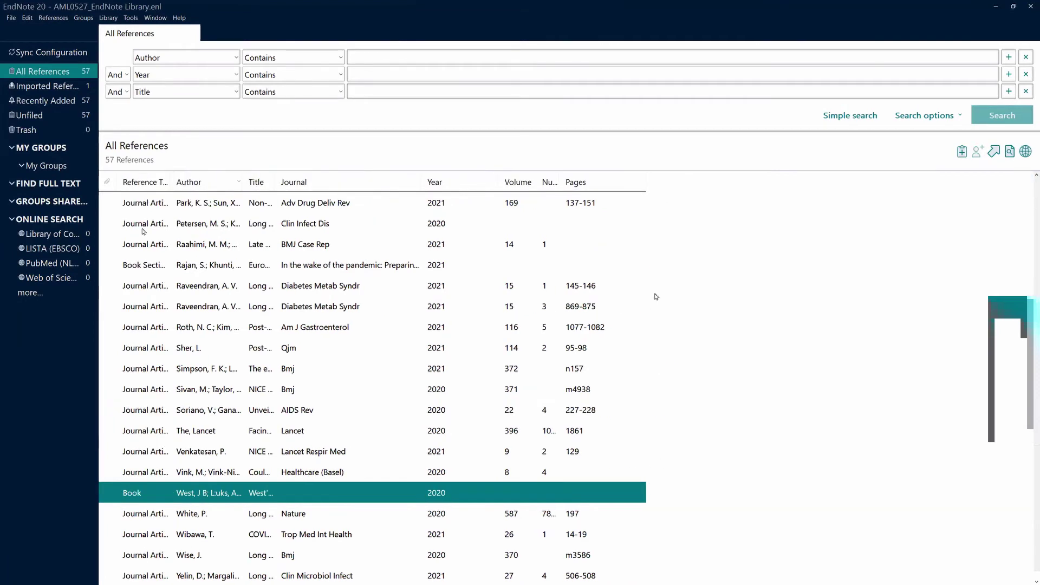
{"action": "left_click", "coordinate": [216, 497]}
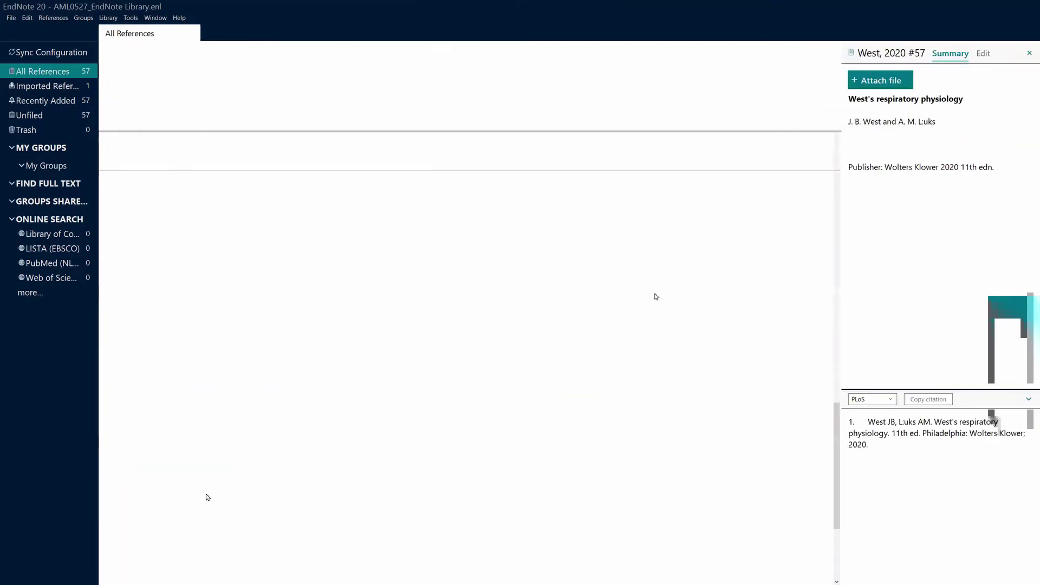
{"action": "left_click", "coordinate": [983, 54]}
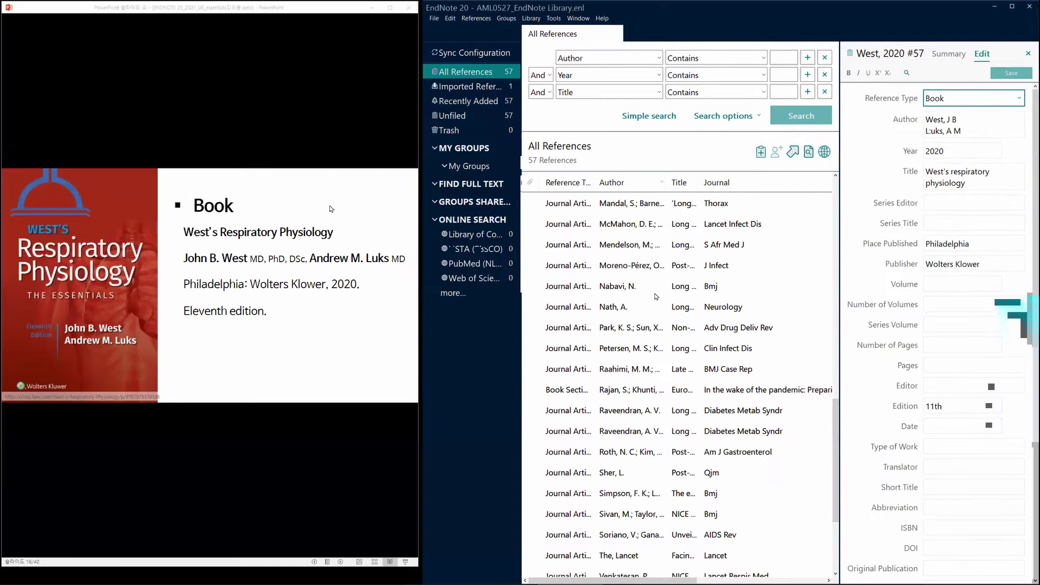
Step: Advance the presentation to the Book Section example slide
{"action": "left_click", "coordinate": [274, 217]}
{"action": "left_click", "coordinate": [308, 308]}
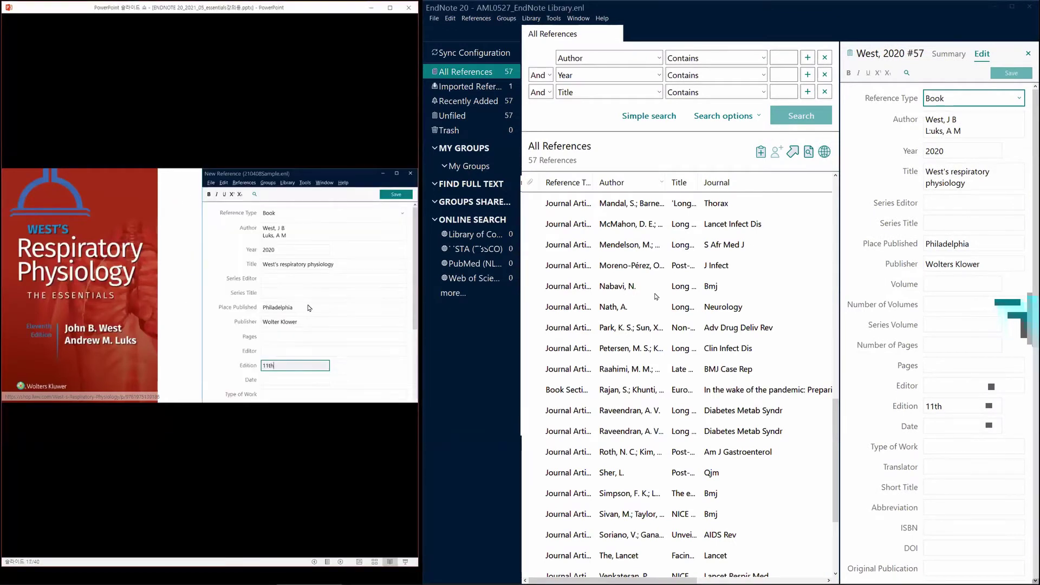
{"action": "left_click", "coordinate": [209, 330]}
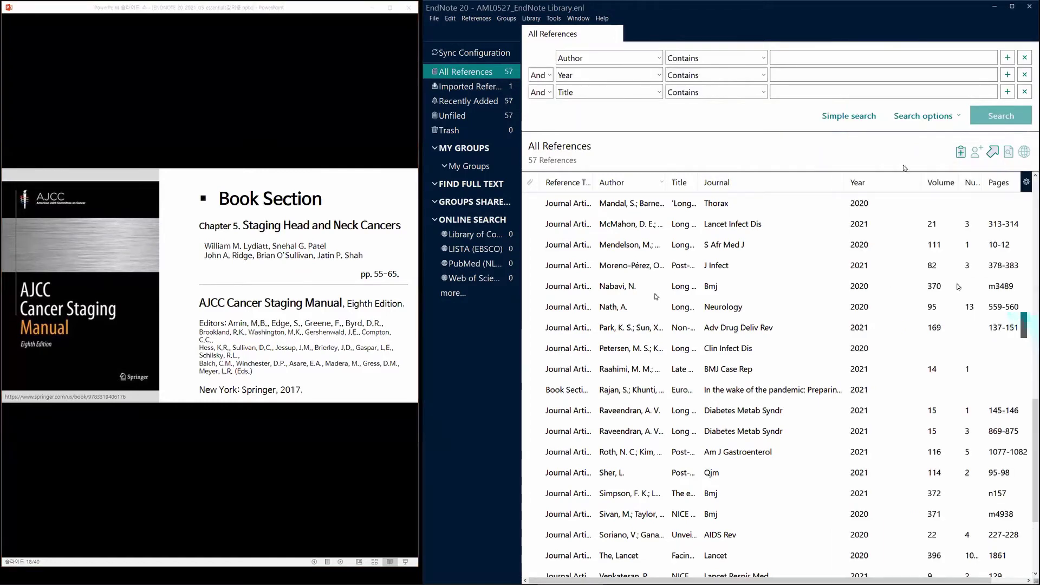
Step: Create a new reference from the list's context menu and set its type to Book Section
{"action": "right_click", "coordinate": [789, 250]}
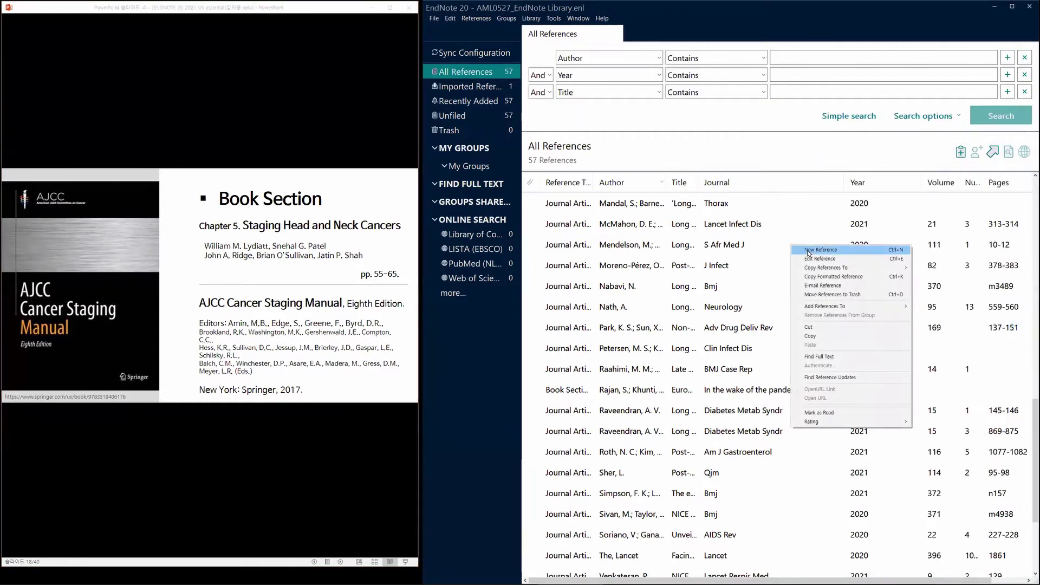
{"action": "left_click", "coordinate": [810, 251]}
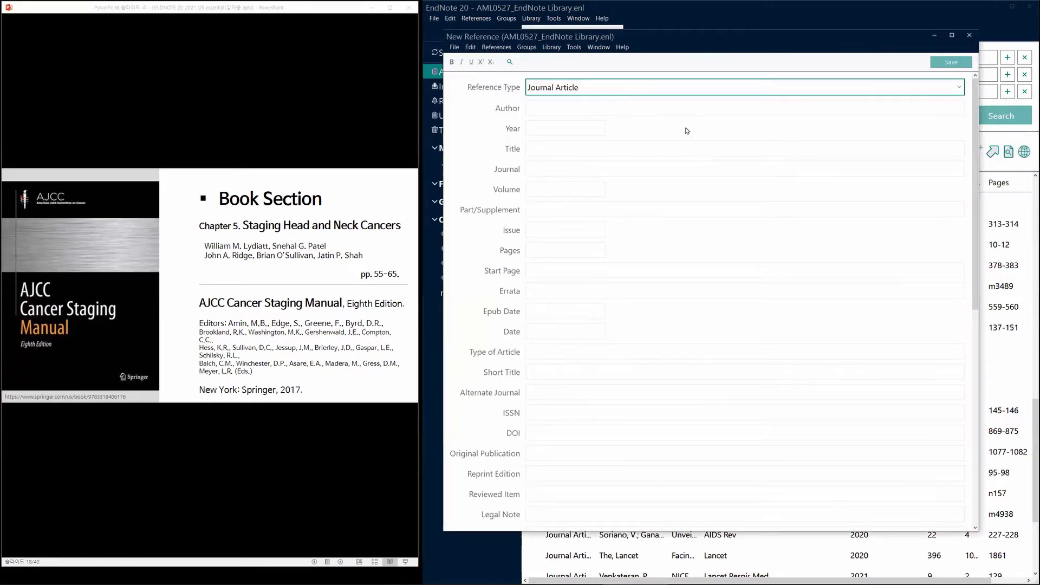
{"action": "left_click_drag", "start_coordinate": [669, 39], "coordinate": [702, 36]}
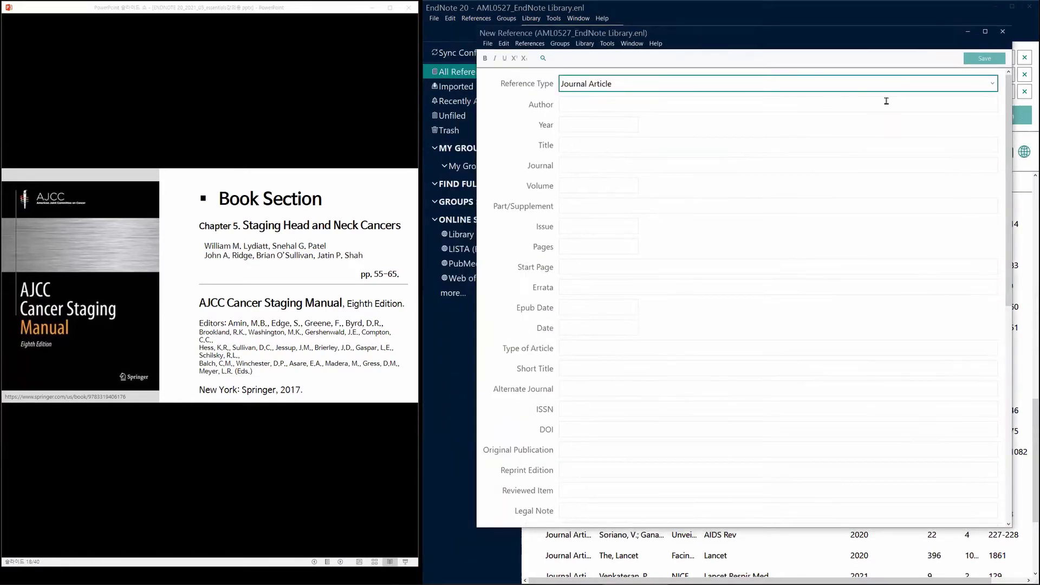
{"action": "left_click", "coordinate": [979, 87]}
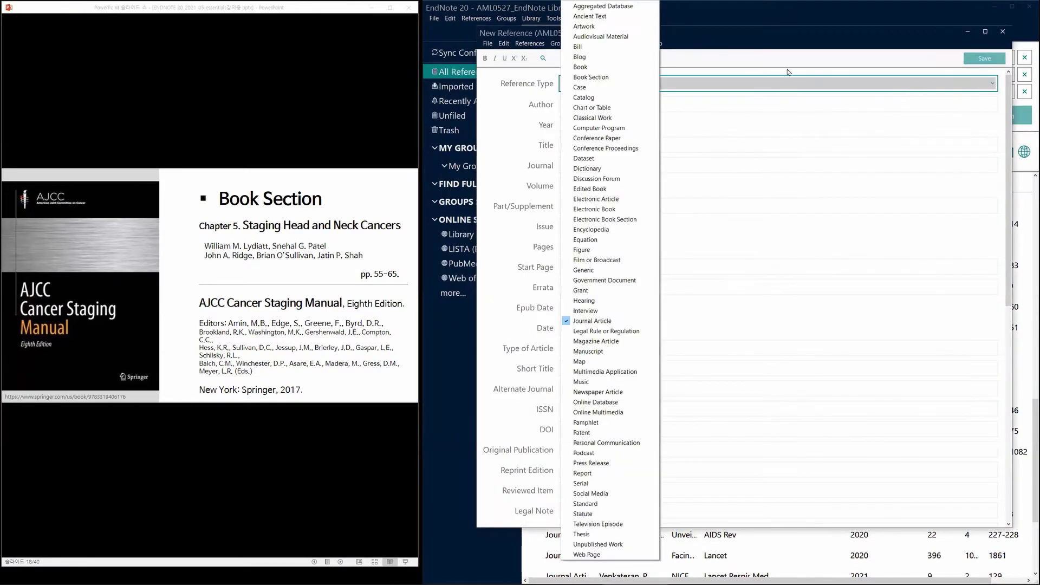
{"action": "left_click", "coordinate": [615, 79]}
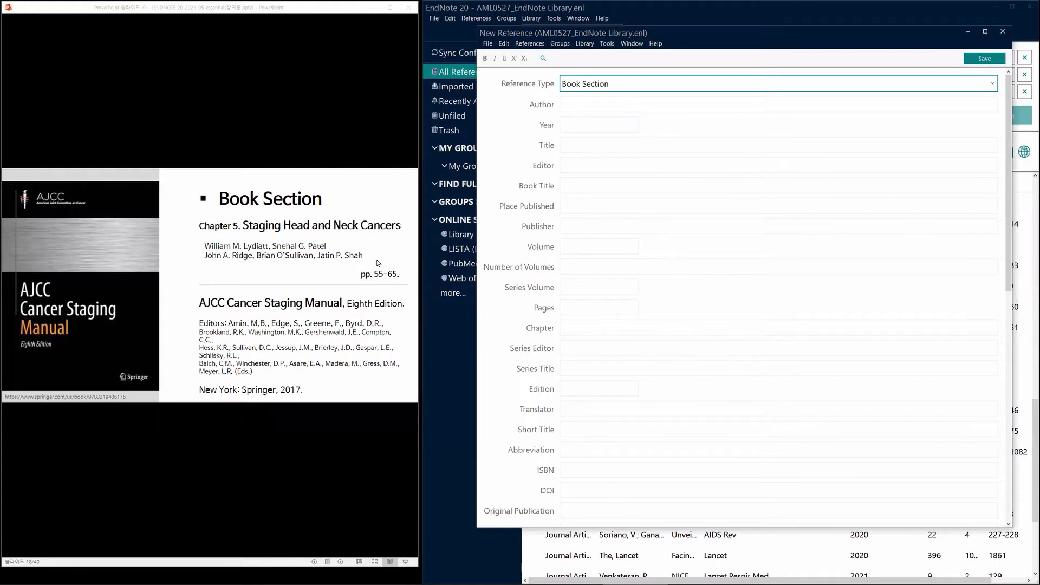
{"action": "left_click", "coordinate": [609, 103]}
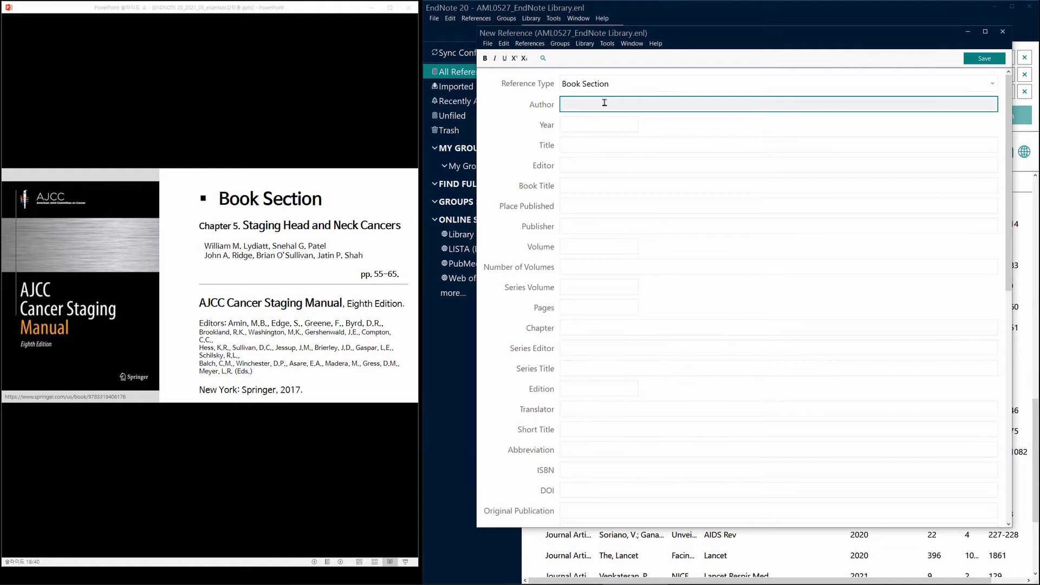
Step: Enter authors Lydiatt, W M and Patel, S G, year 2017, title Staging head and neck cancers
{"action": "type", "text": "Lydiatt, W M"}
{"action": "key", "text": "Return"}
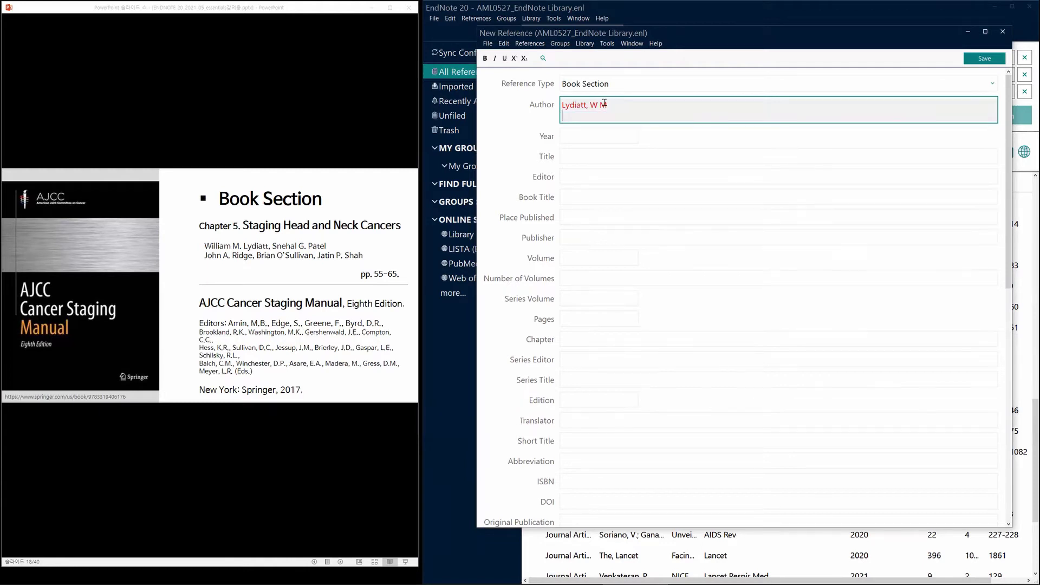
{"action": "type", "text": "P"}
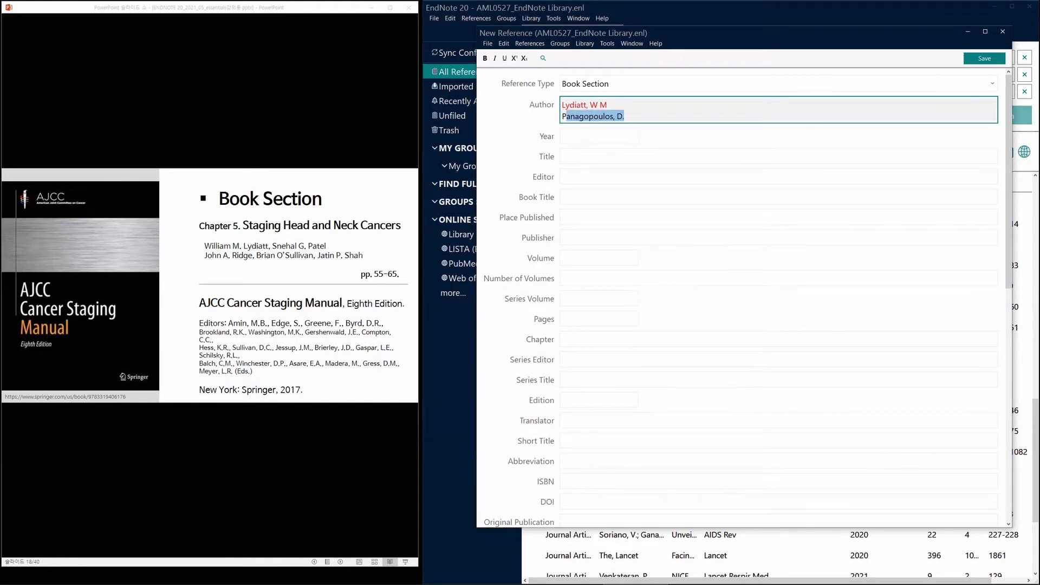
{"action": "type", "text": "atel, "}
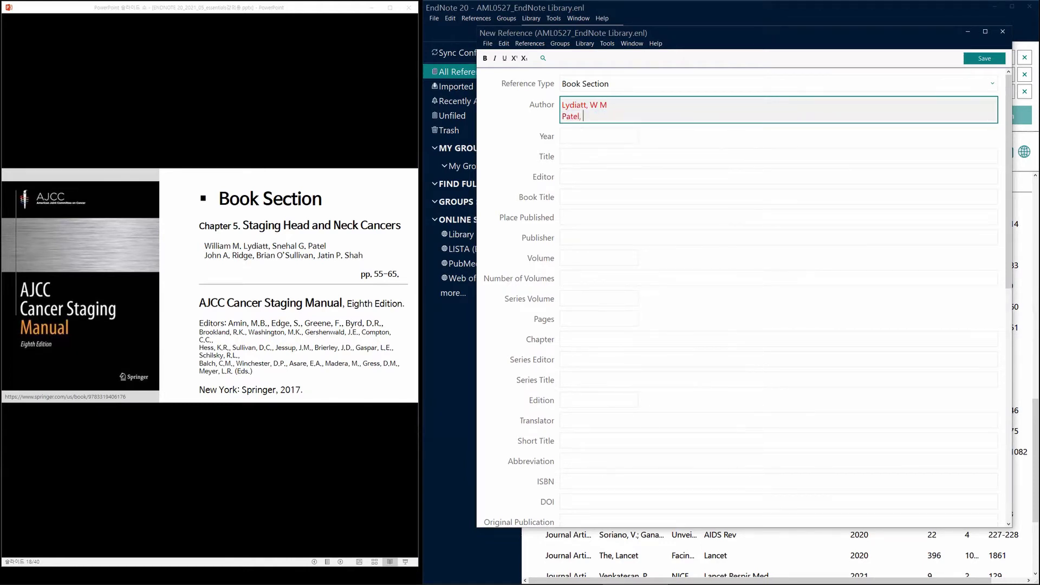
{"action": "type", "text": "S G"}
{"action": "key", "text": "Return"}
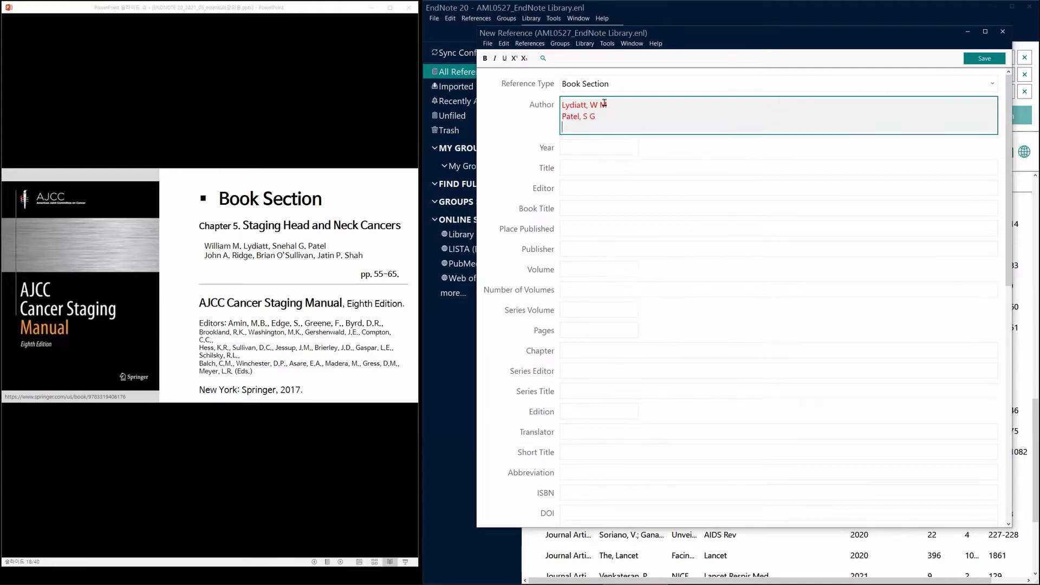
{"action": "key", "text": "BackSpace"}
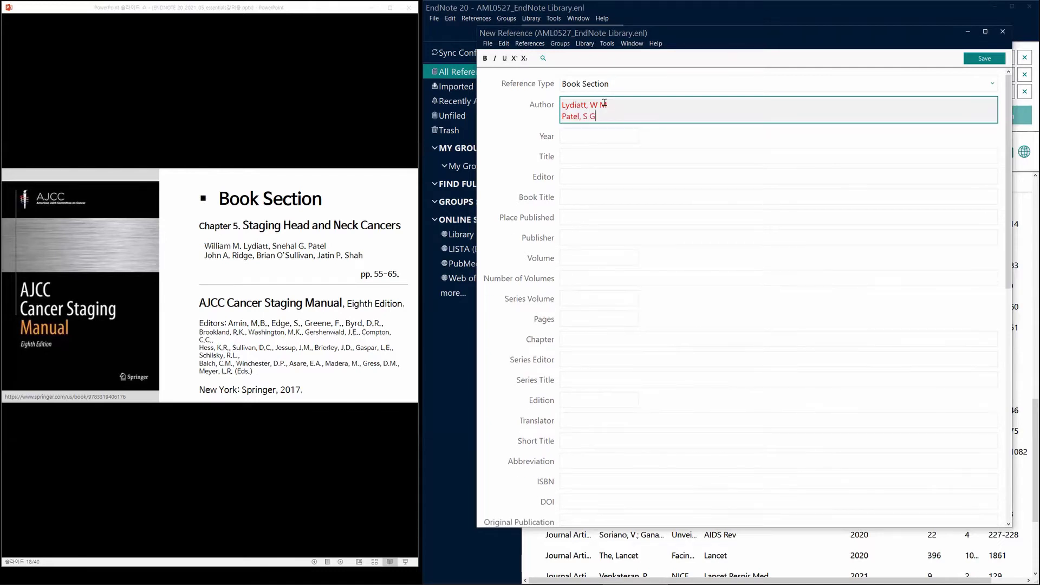
{"action": "left_click", "coordinate": [604, 137]}
{"action": "type", "text": "2017"}
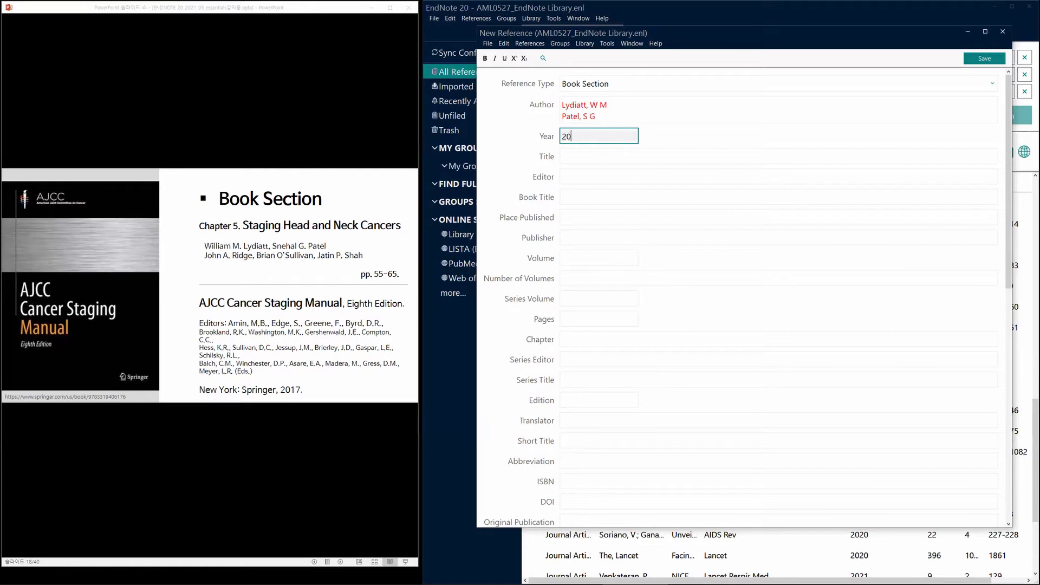
{"action": "left_click", "coordinate": [605, 160]}
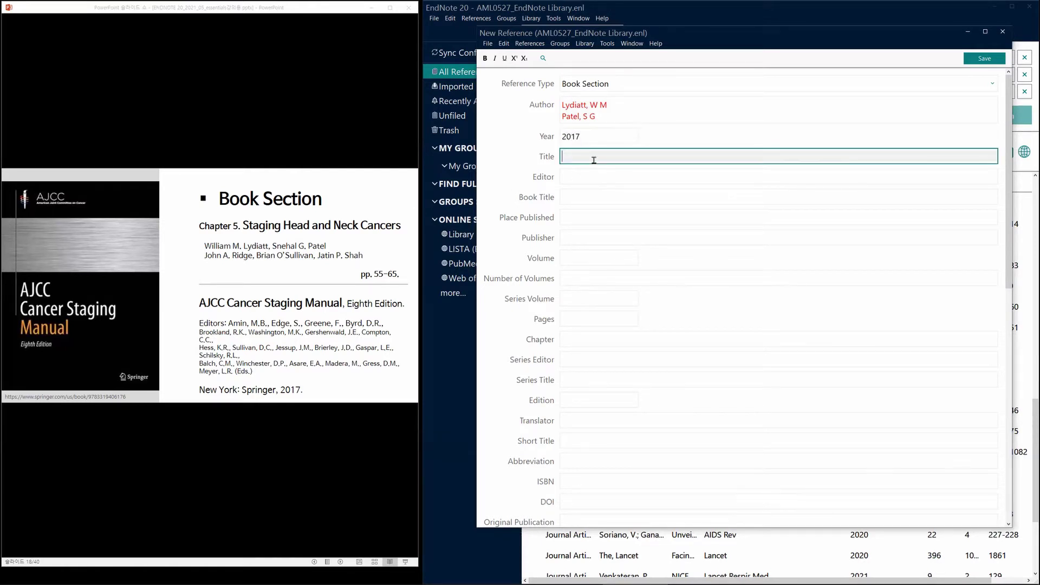
{"action": "type", "text": "Staging head and neck cancers"}
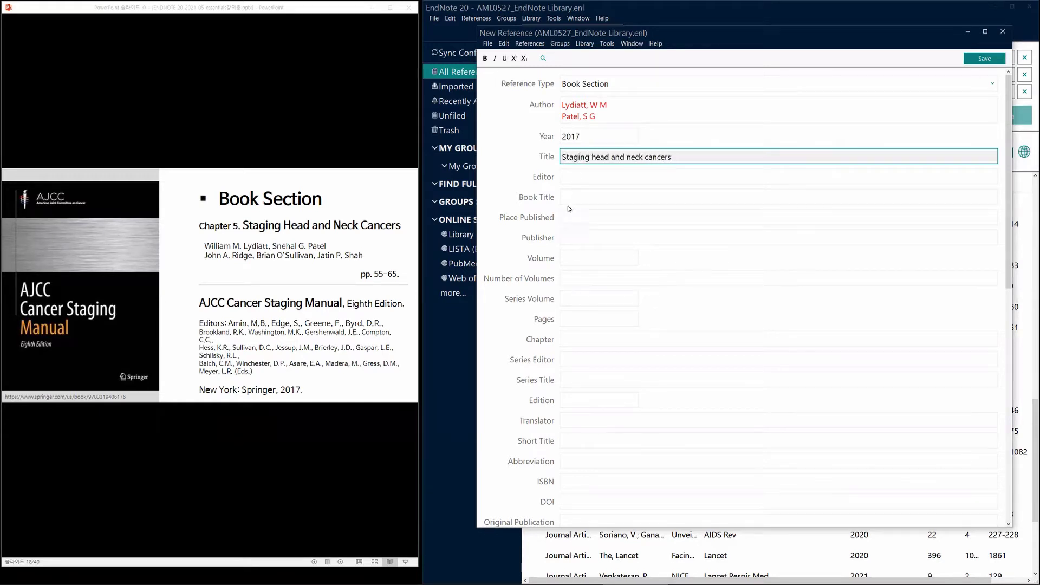
Step: Add editors Amin, M B and Edge, S with book title AJCC cancer staging manual
{"action": "left_click", "coordinate": [579, 178]}
{"action": "left_click", "coordinate": [572, 194]}
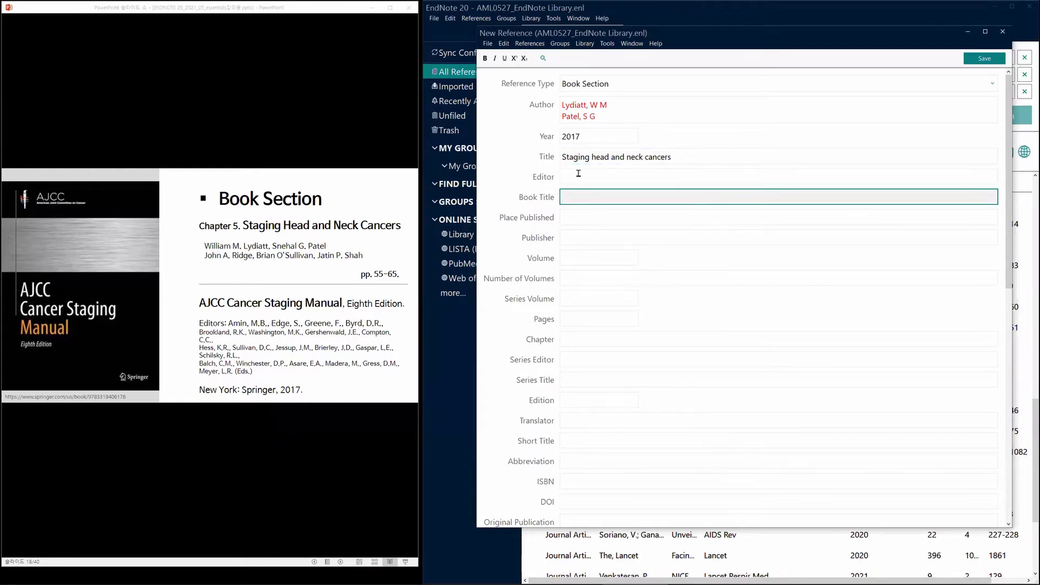
{"action": "left_click", "coordinate": [579, 173]}
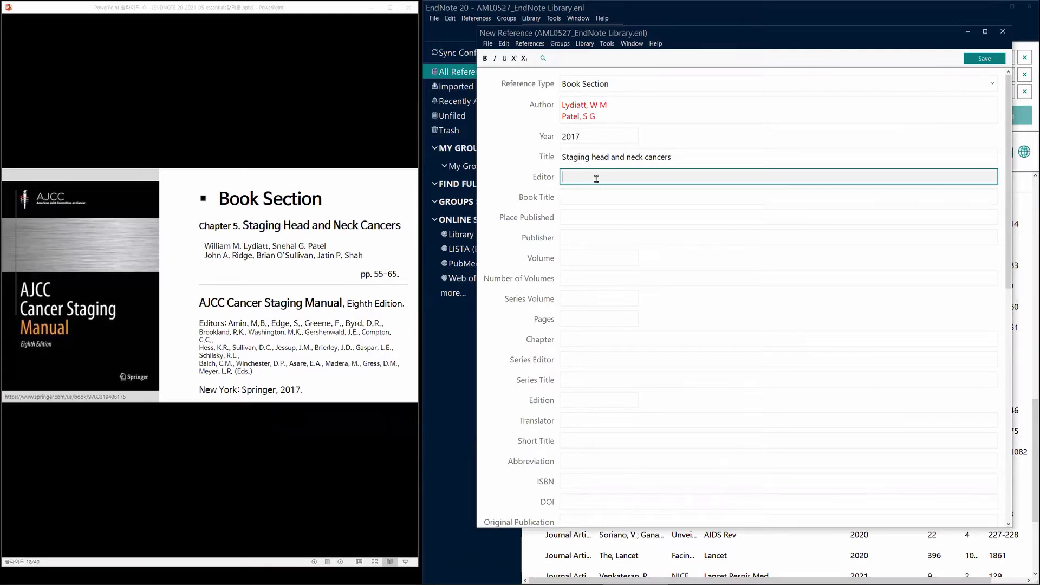
{"action": "type", "text": "Amin, M B"}
{"action": "key", "text": "Return"}
{"action": "type", "text": "E"}
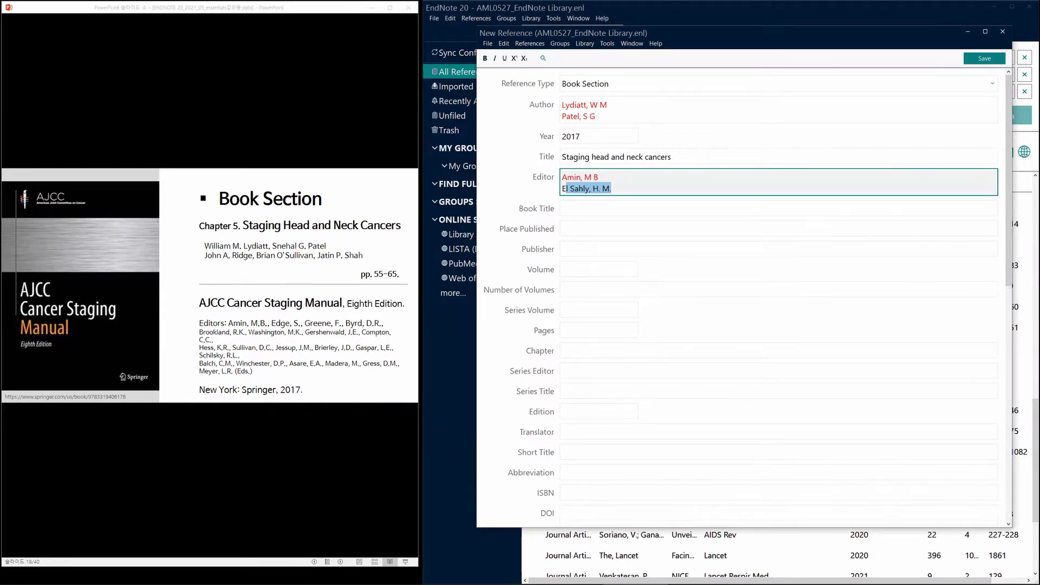
{"action": "type", "text": "dge, S"}
{"action": "left_click", "coordinate": [616, 206]}
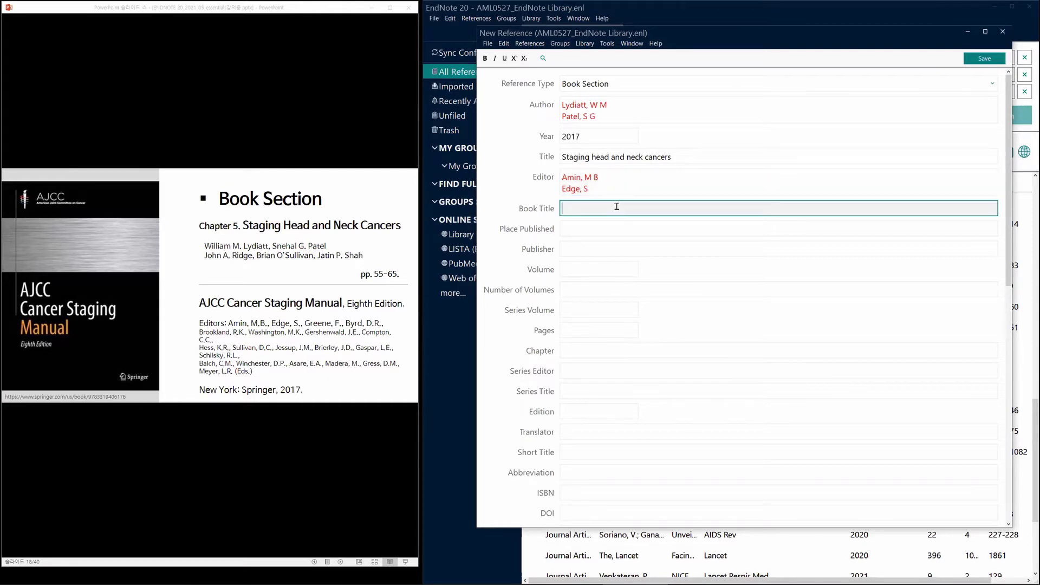
{"action": "type", "text": "AJCC cancer staging manual"}
Step: Enter New York, Springer, 8th edition and pages 55-65, then save and close the reference
{"action": "left_click", "coordinate": [626, 233]}
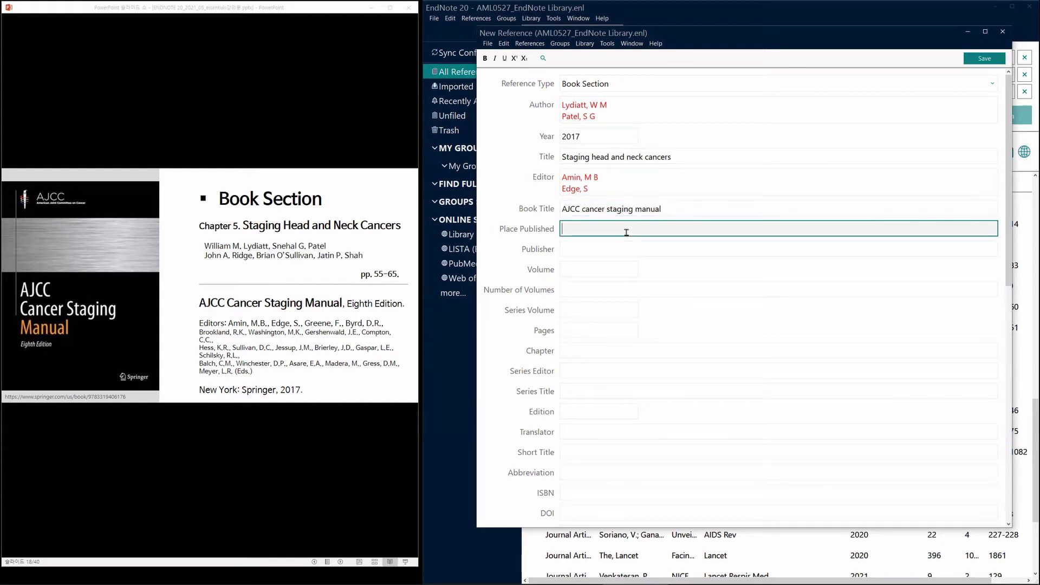
{"action": "type", "text": "New York"}
{"action": "left_click", "coordinate": [624, 245]}
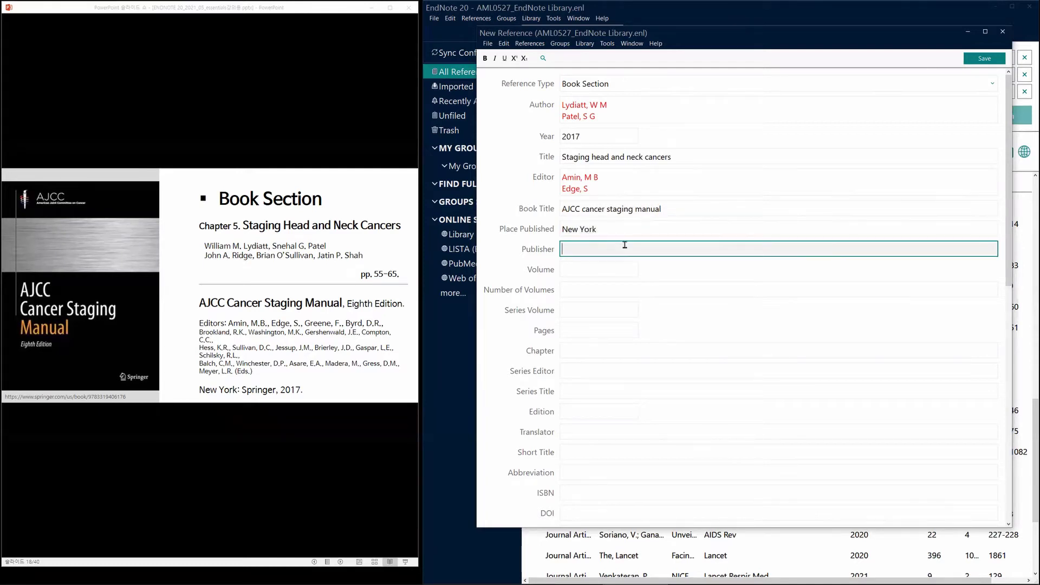
{"action": "type", "text": "Springer"}
{"action": "left_click", "coordinate": [595, 412]}
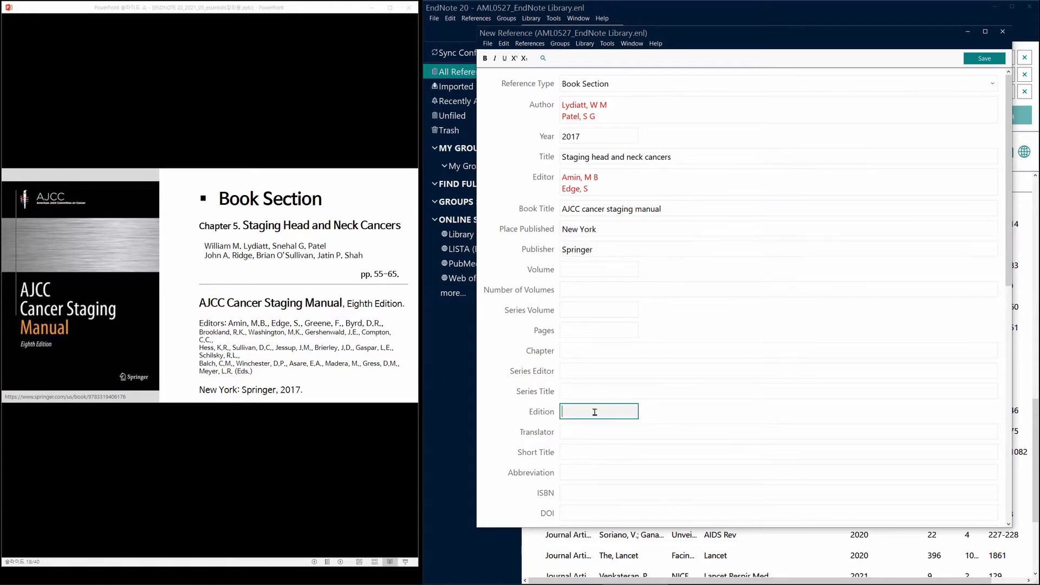
{"action": "type", "text": "8th"}
{"action": "left_click", "coordinate": [589, 328]}
{"action": "type", "text": "55"}
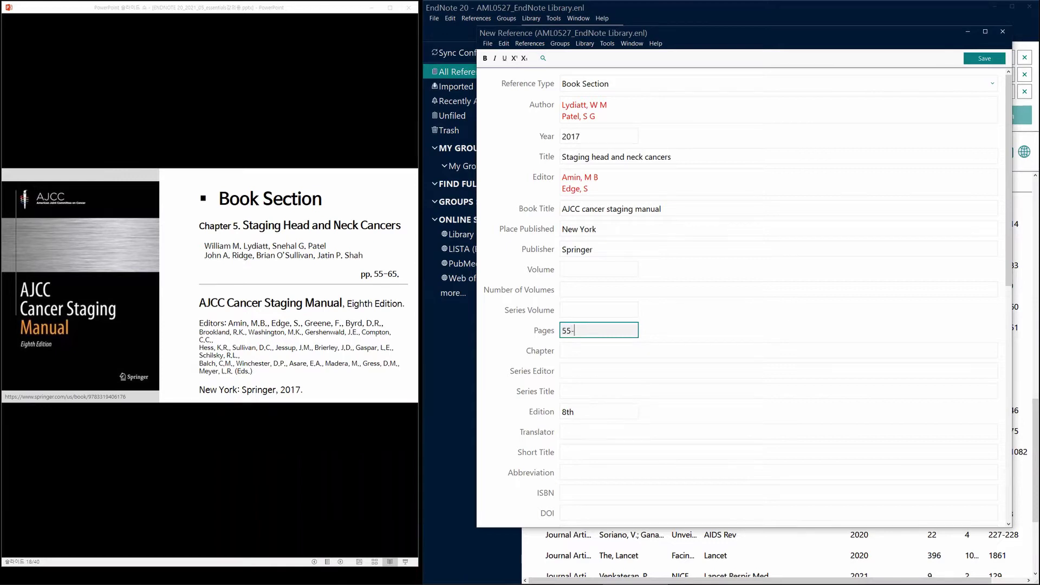
{"action": "type", "text": "-65"}
{"action": "left_click", "coordinate": [979, 57]}
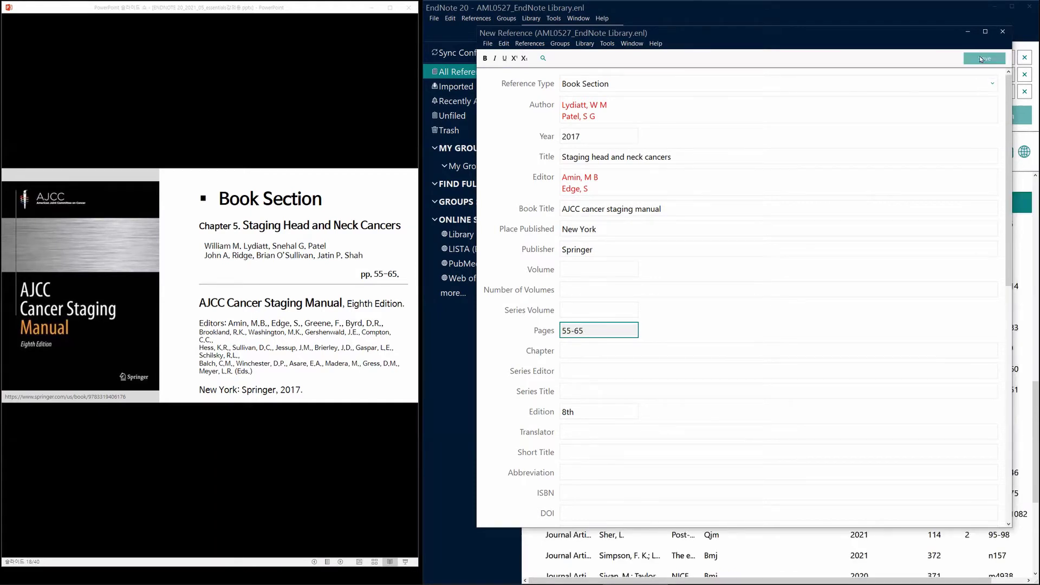
{"action": "left_click", "coordinate": [1002, 32]}
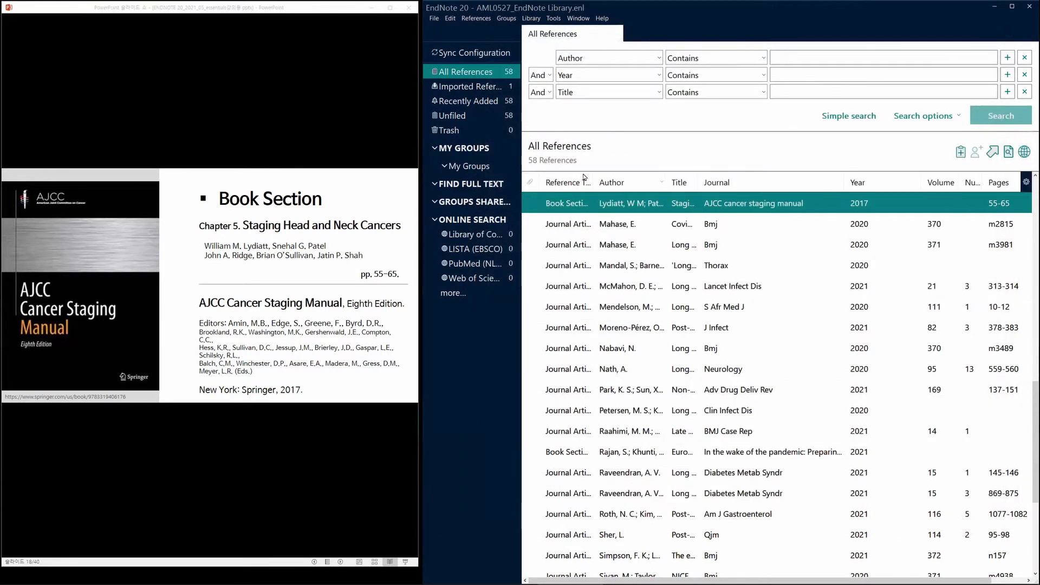
Step: Widen the Reference Type column, advance to the Web Page slide, and bring up the WHO COVID-19 vaccines page
{"action": "left_click_drag", "start_coordinate": [593, 179], "coordinate": [617, 179]}
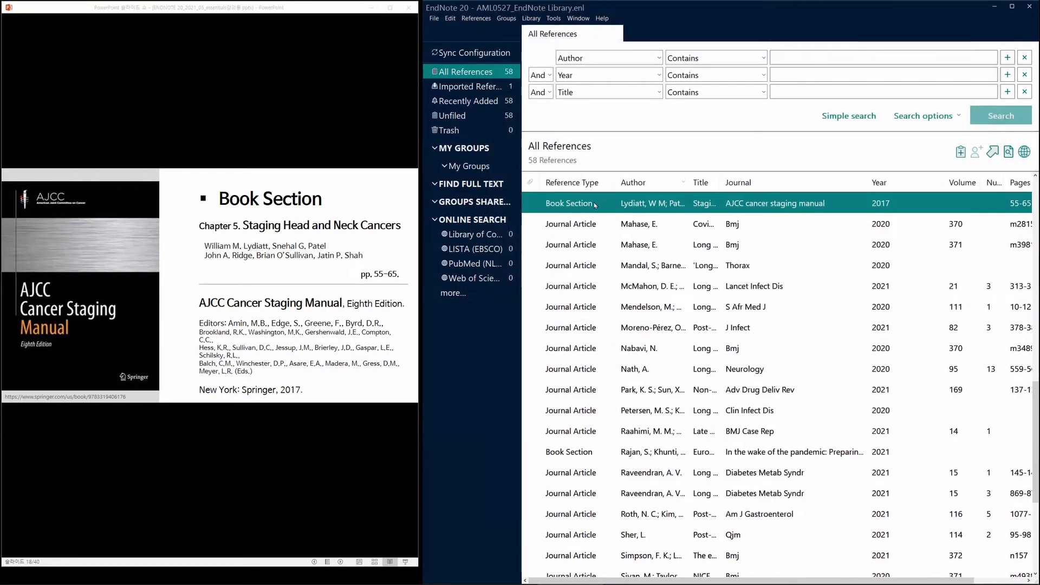
{"action": "left_click", "coordinate": [278, 193]}
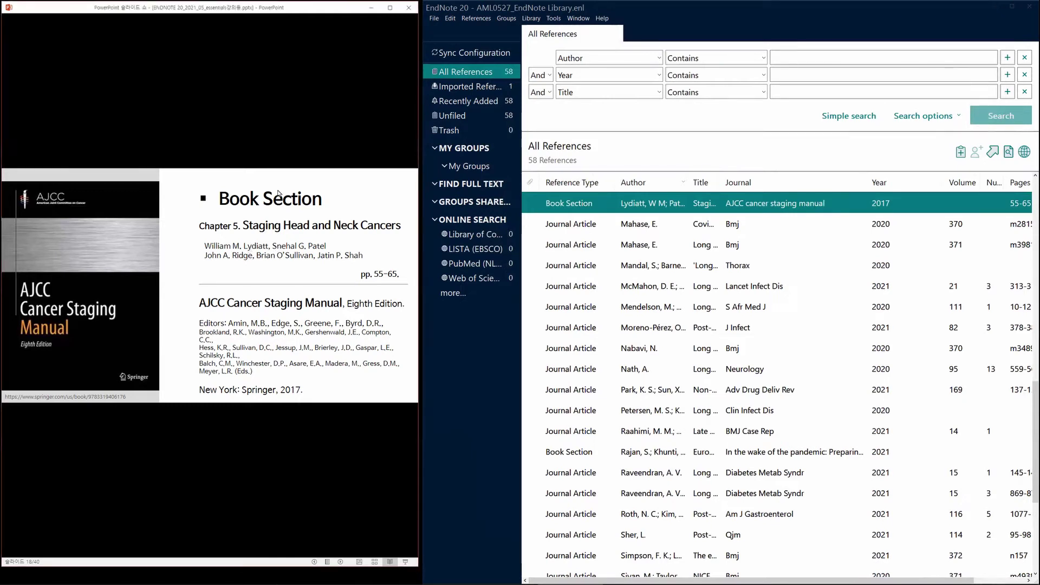
{"action": "left_click", "coordinate": [284, 334]}
{"action": "left_click", "coordinate": [275, 349]}
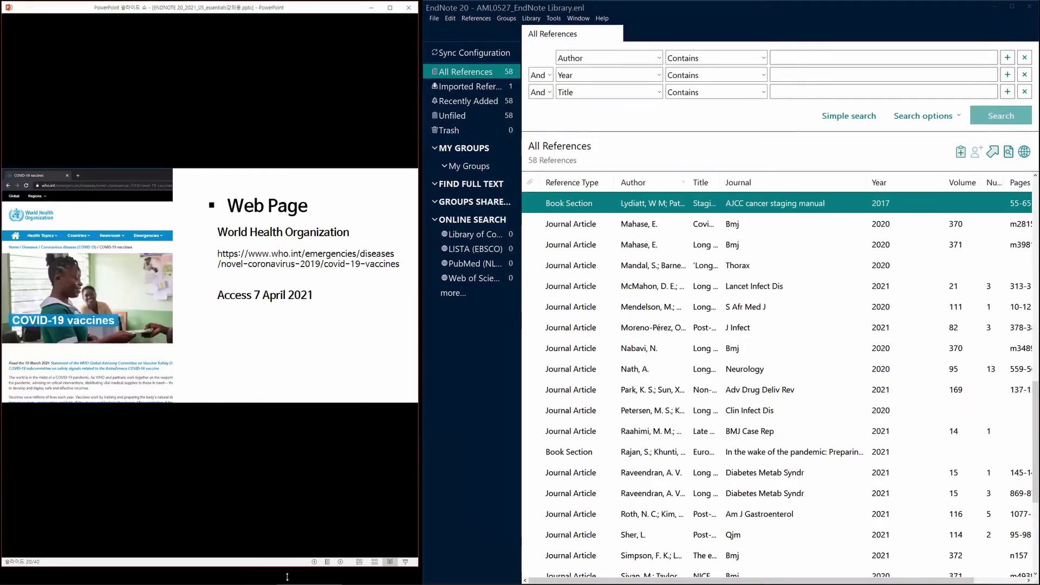
{"action": "mouse_move", "coordinate": [306, 579]}
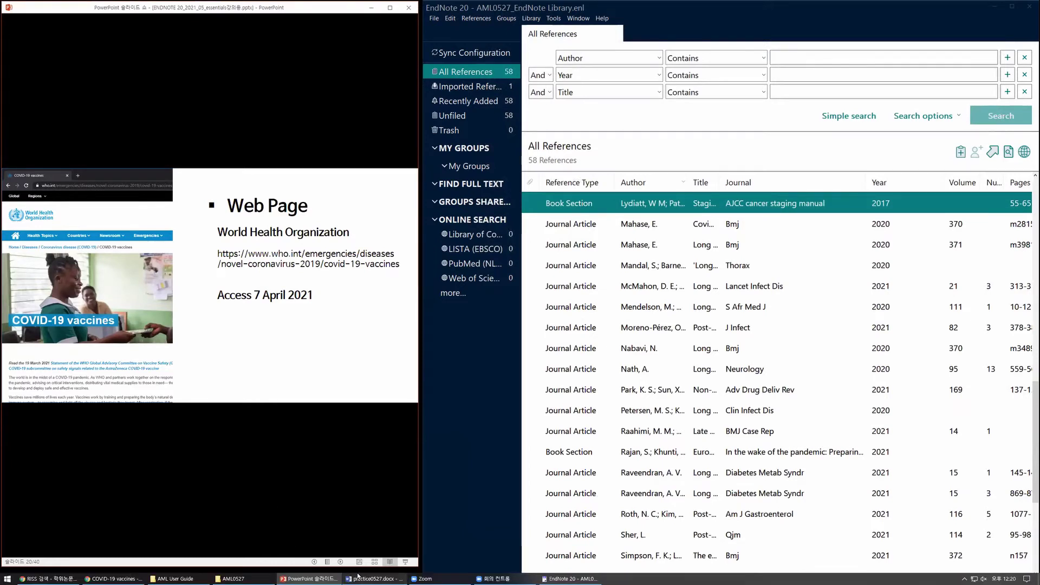
{"action": "left_click", "coordinate": [114, 578]}
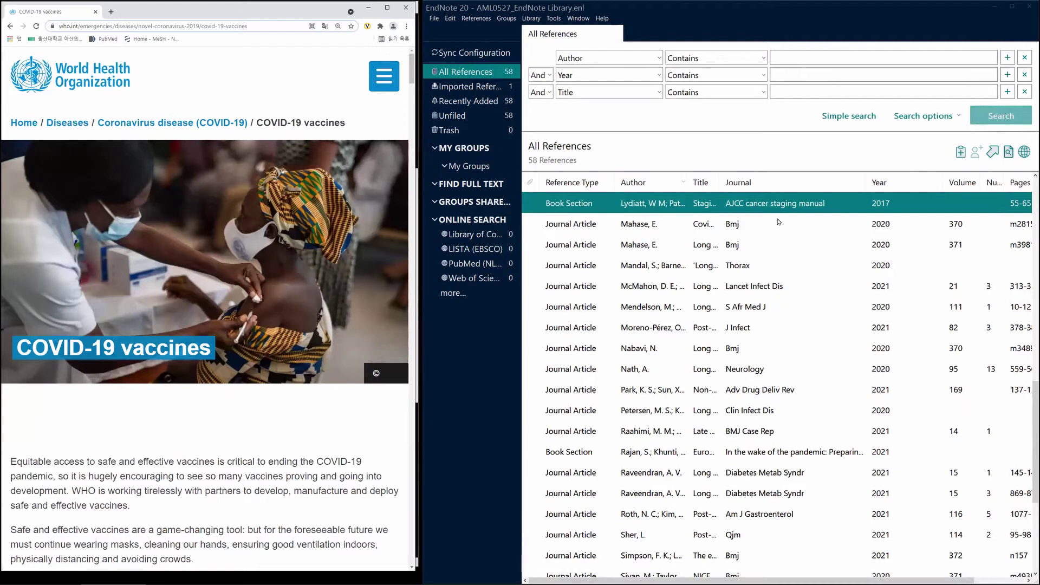
{"action": "right_click", "coordinate": [757, 212]}
Step: Create a new Web Page reference with author 'World Health Organization,' as a corporate name
{"action": "left_click", "coordinate": [775, 217]}
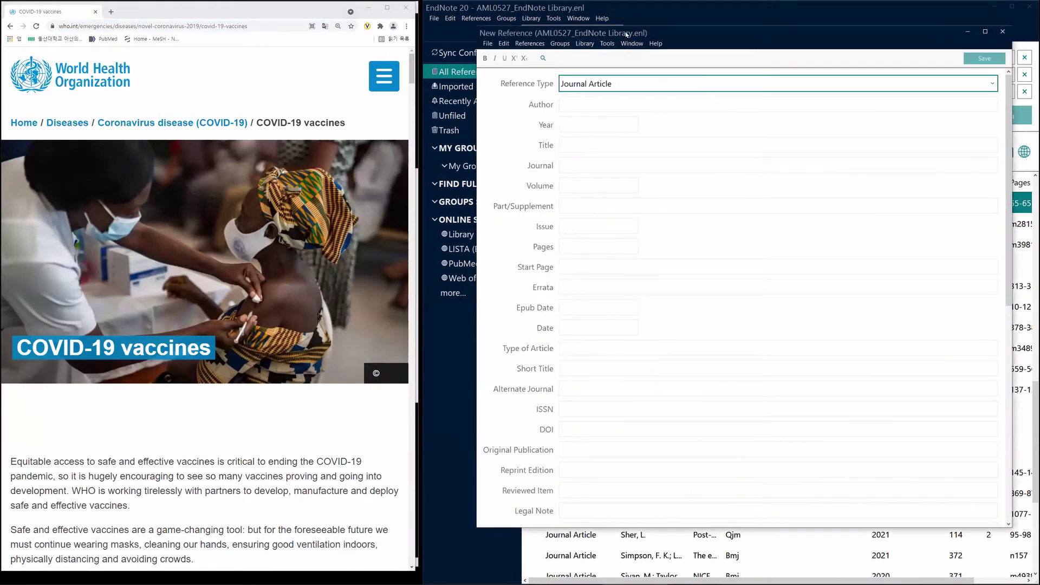
{"action": "left_click_drag", "start_coordinate": [627, 35], "coordinate": [614, 22]}
{"action": "left_click", "coordinate": [975, 73]}
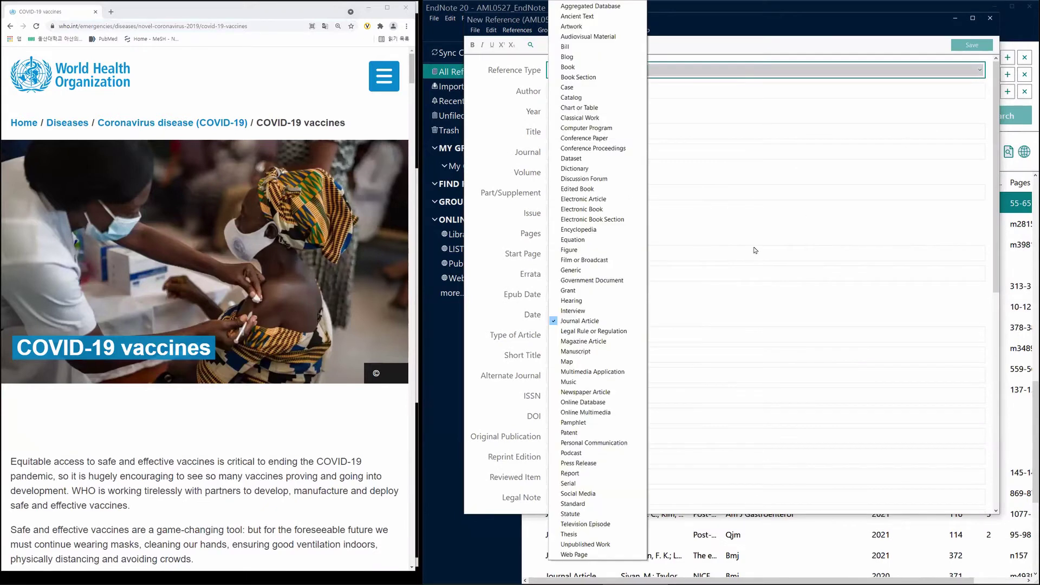
{"action": "left_click", "coordinate": [596, 554]}
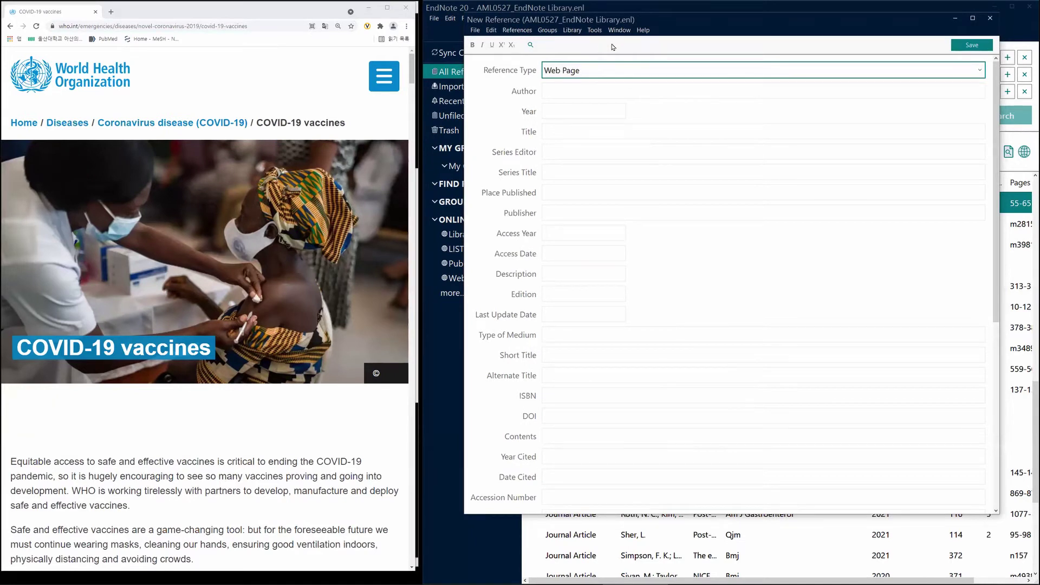
{"action": "left_click", "coordinate": [637, 90]}
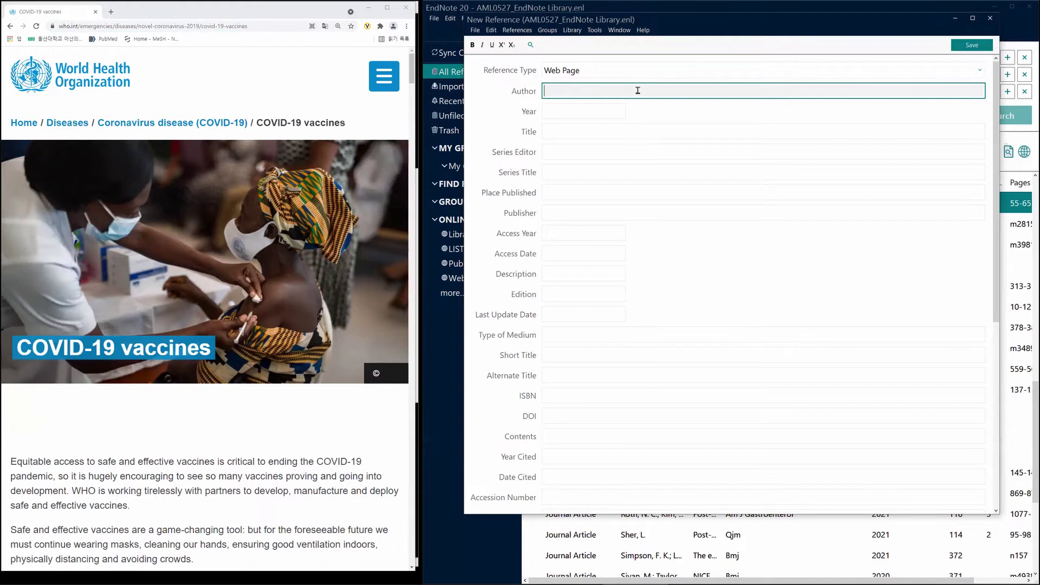
{"action": "type", "text": "World Health Organization"}
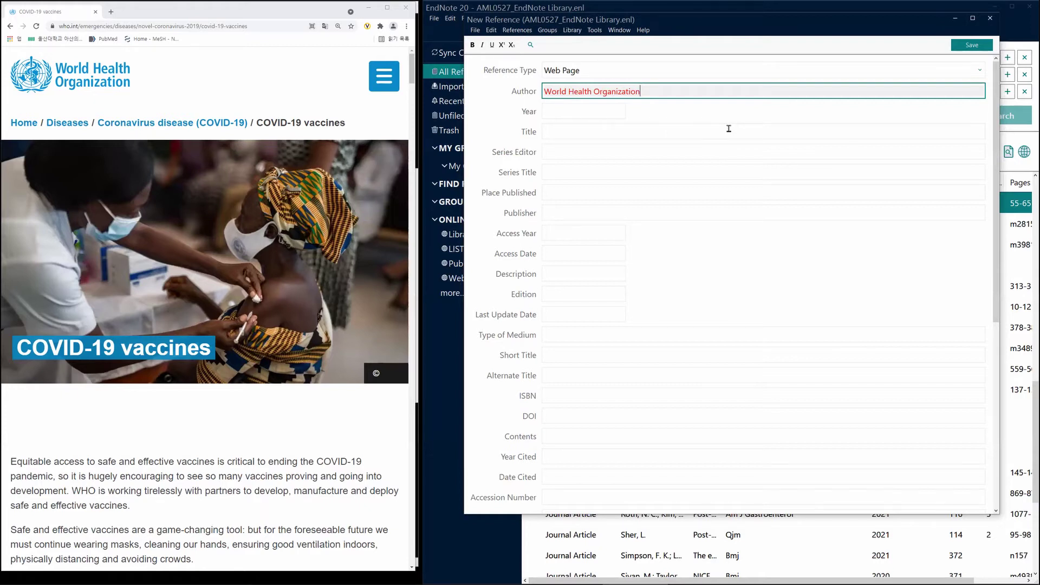
{"action": "type", "text": ","}
Step: Read down the WHO web page in the browser, then return to its top
{"action": "left_click", "coordinate": [367, 441]}
{"action": "scroll", "coordinate": [367, 441], "scroll_direction": "down", "scroll_amount": 2}
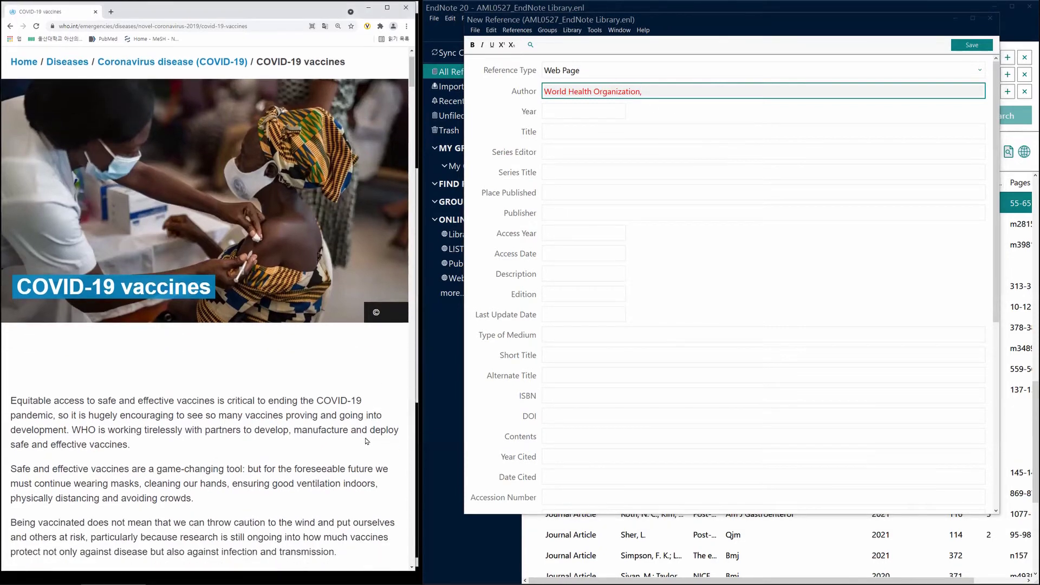
{"action": "scroll", "coordinate": [367, 441], "scroll_direction": "down", "scroll_amount": 8}
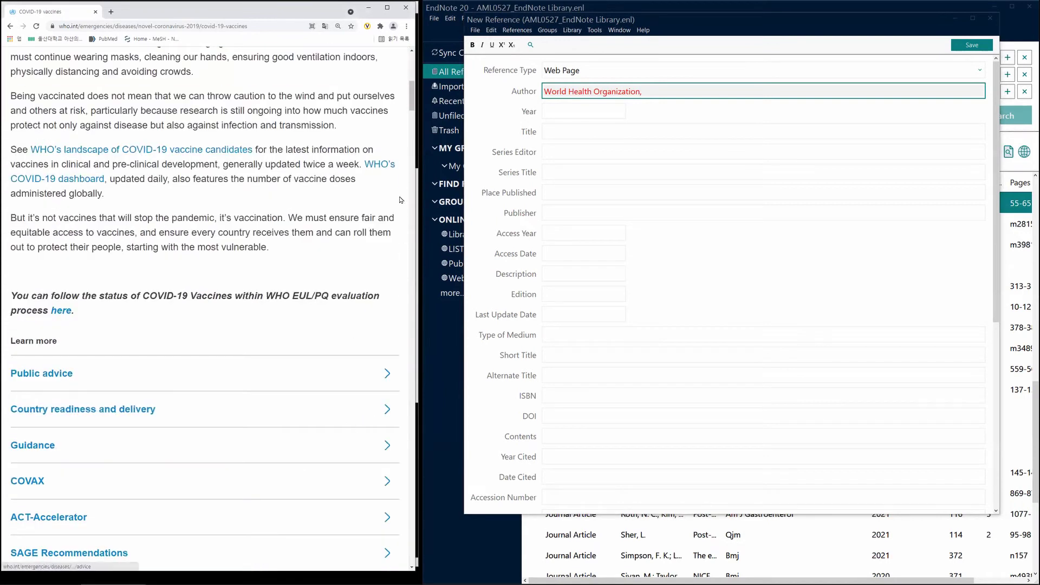
{"action": "scroll", "coordinate": [401, 200], "scroll_direction": "down", "scroll_amount": 10}
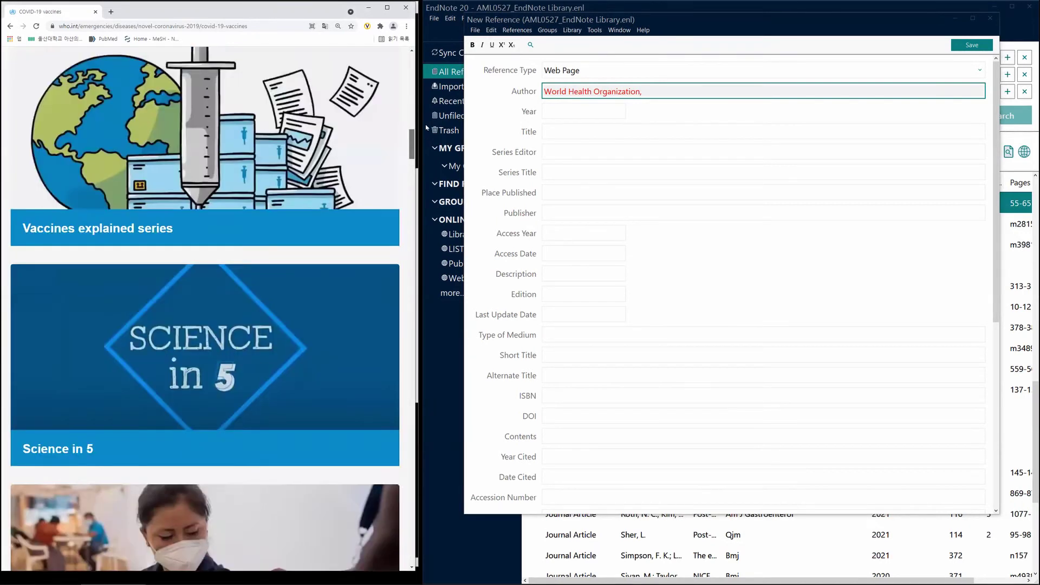
{"action": "key", "text": "Home"}
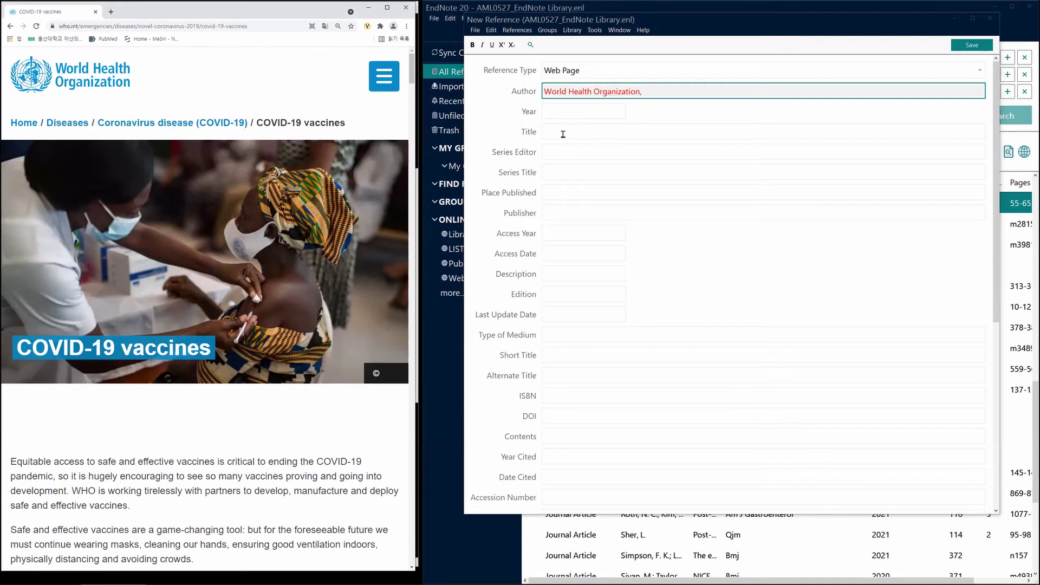
Step: Title the reference 'COVID-19 vaccines' and select the WHO page's web address
{"action": "left_click", "coordinate": [564, 134]}
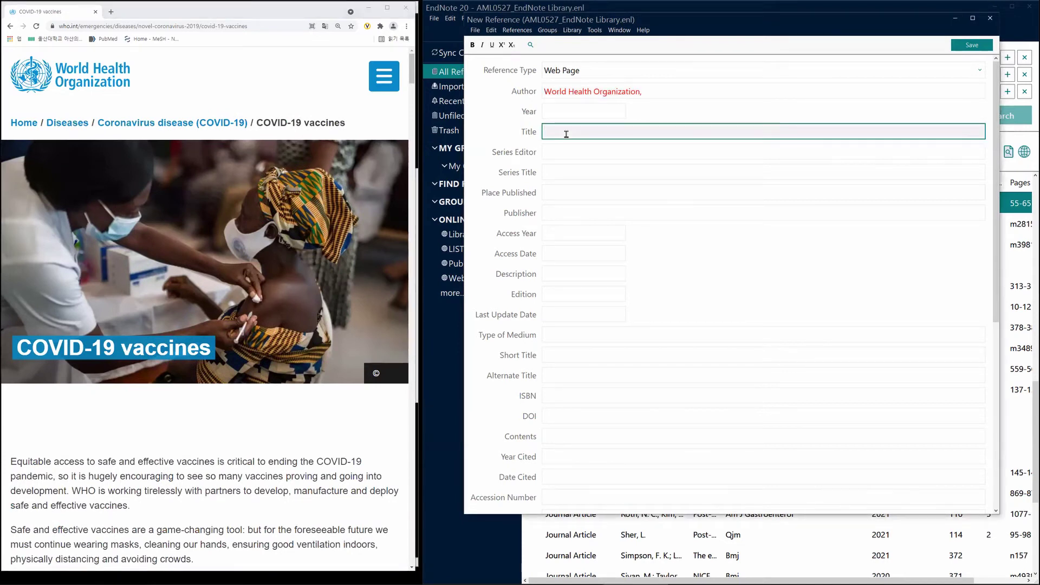
{"action": "type", "text": "COVID-19 vaccines"}
{"action": "left_click", "coordinate": [258, 26]}
{"action": "key", "text": "ctrl+c"}
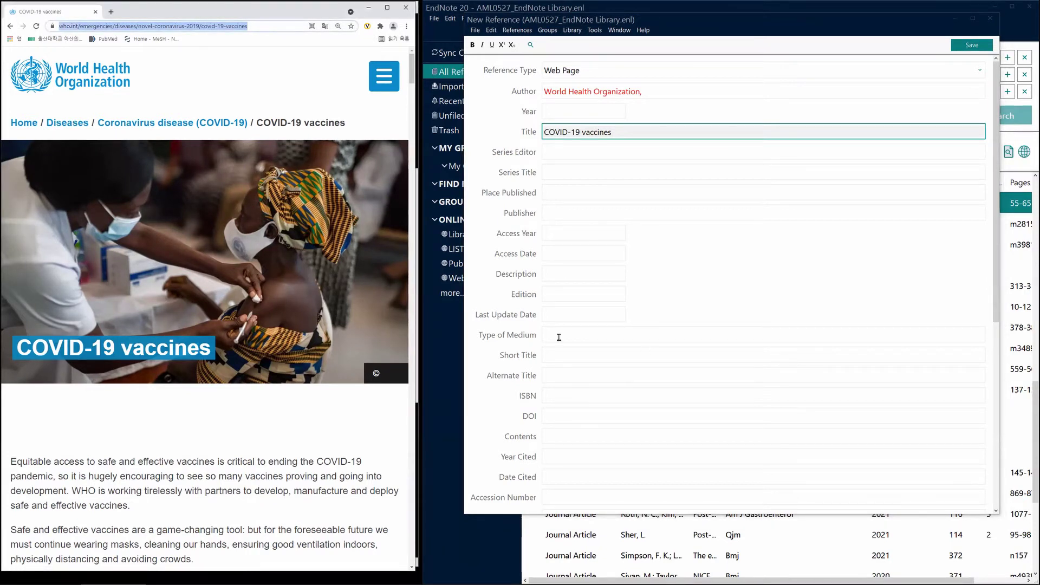
Step: Paste the WHO page address into the reference's URL field
{"action": "left_click", "coordinate": [601, 335]}
{"action": "scroll", "coordinate": [610, 356], "scroll_direction": "down", "scroll_amount": 1}
{"action": "scroll", "coordinate": [610, 358], "scroll_direction": "down", "scroll_amount": 6}
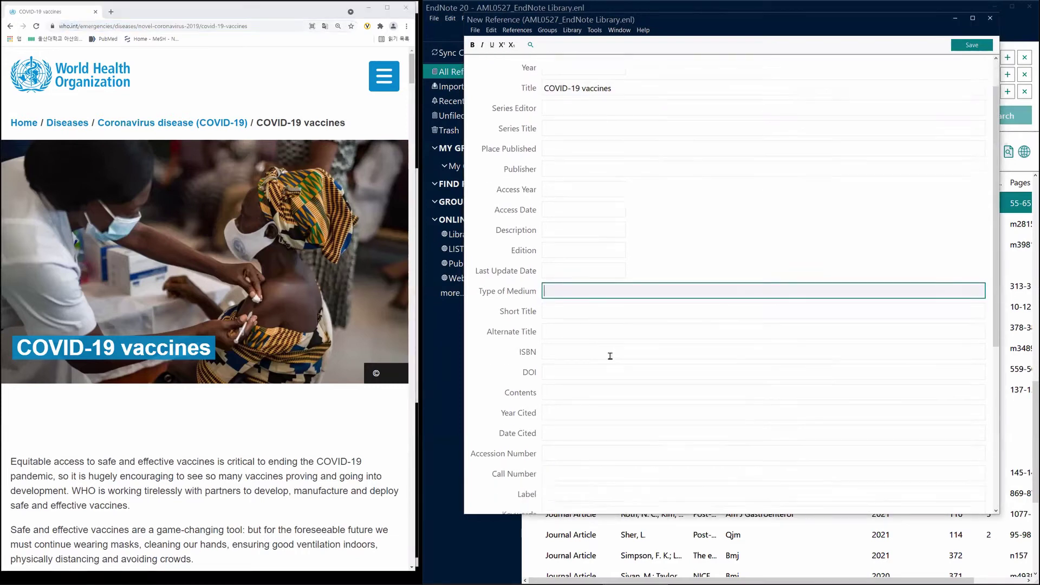
{"action": "scroll", "coordinate": [564, 448], "scroll_direction": "down", "scroll_amount": 1}
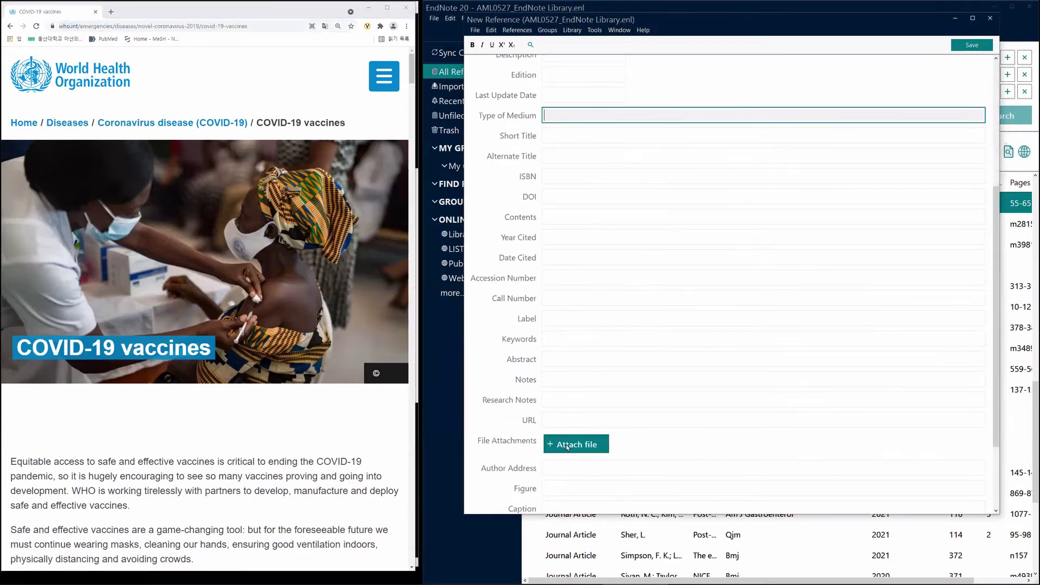
{"action": "left_click", "coordinate": [595, 420]}
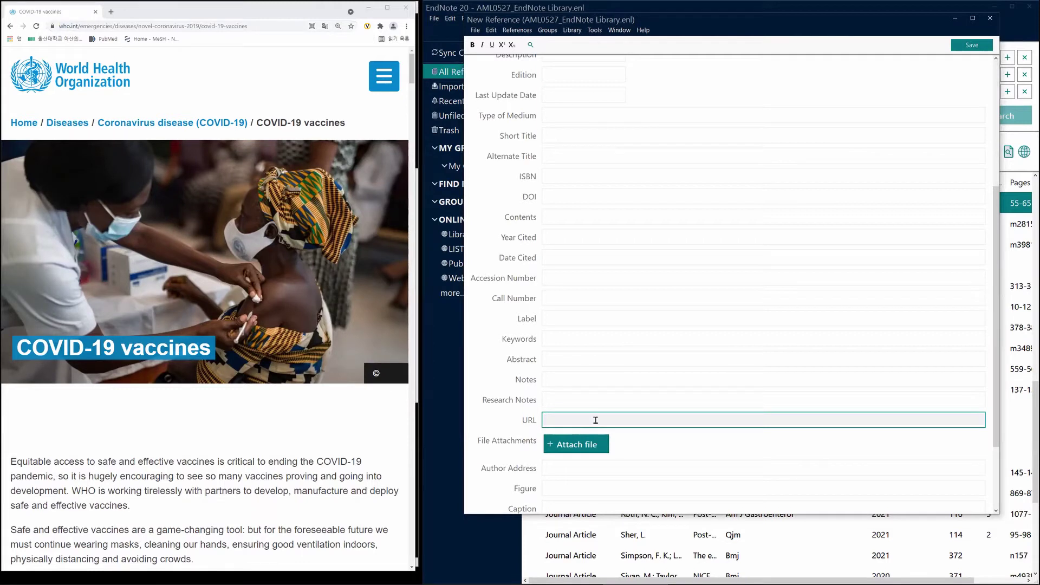
{"action": "key", "text": "ctrl+v"}
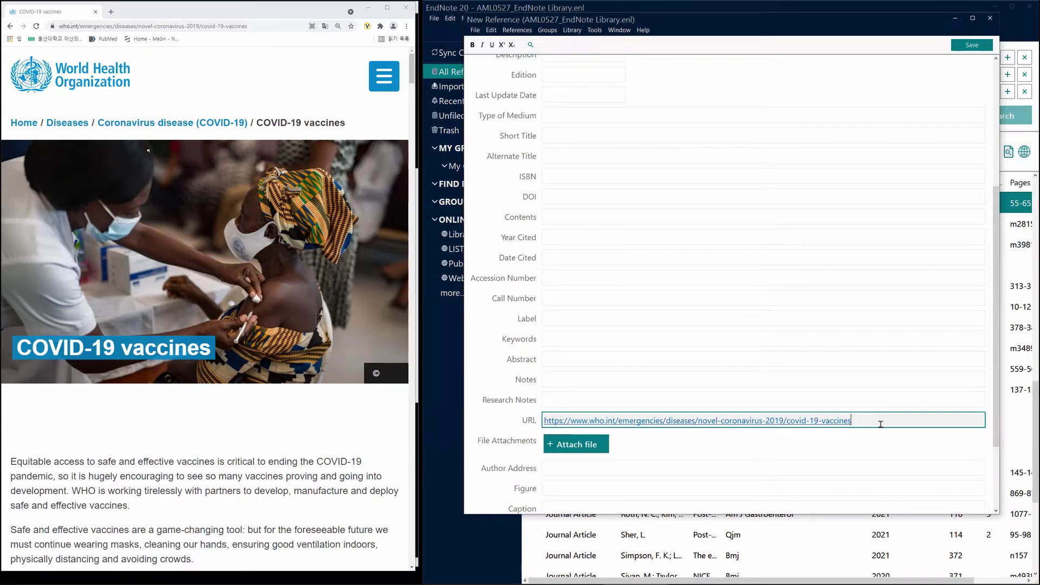
{"action": "scroll", "coordinate": [880, 424], "scroll_direction": "up", "scroll_amount": 8}
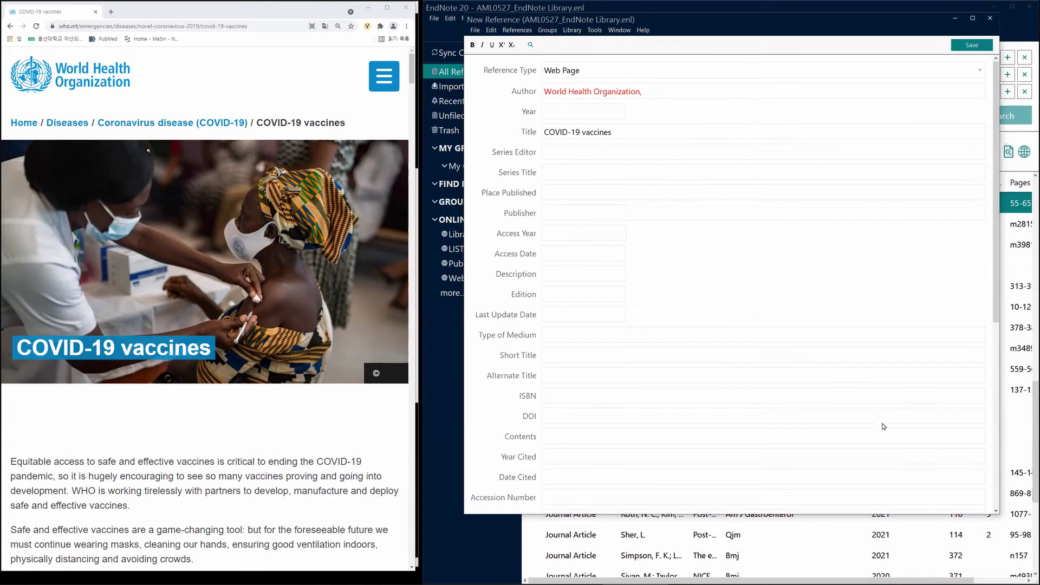
{"action": "left_click", "coordinate": [580, 232]}
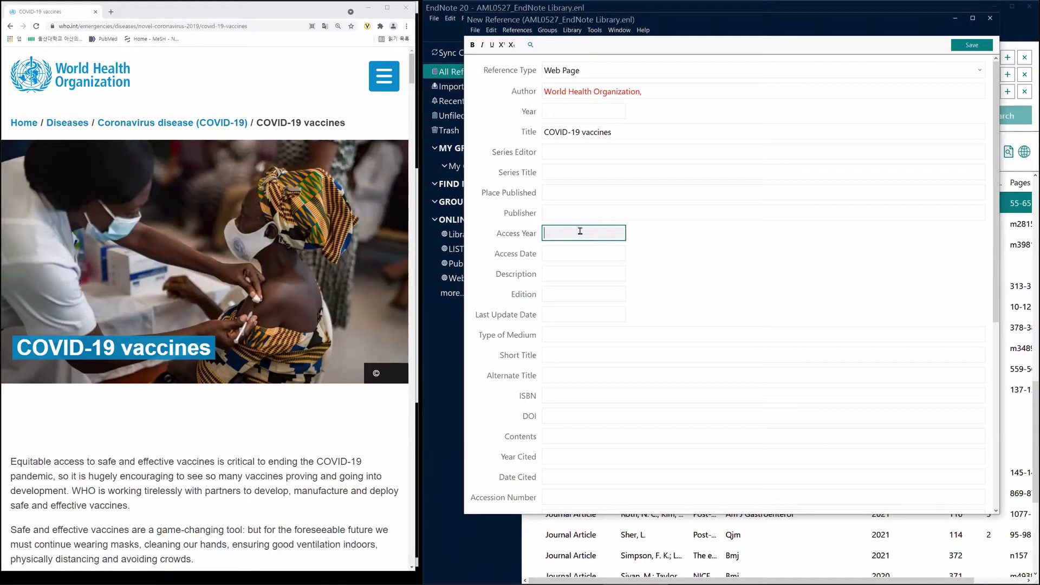
Step: Enter access year 2021 and access date May 27, then save the Web Page reference
{"action": "type", "text": "2021"}
{"action": "left_click", "coordinate": [588, 250]}
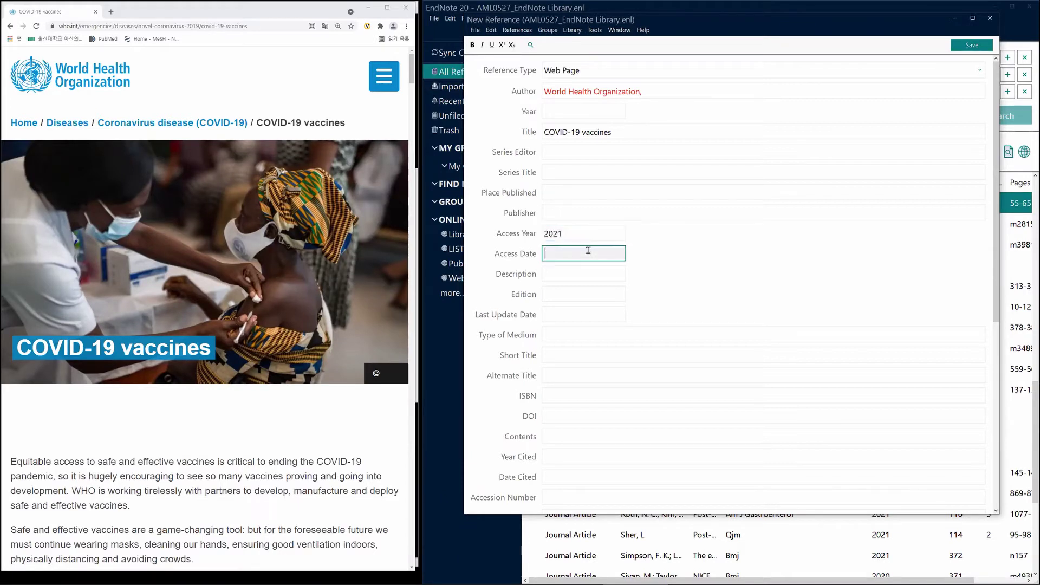
{"action": "type", "text": "May 27"}
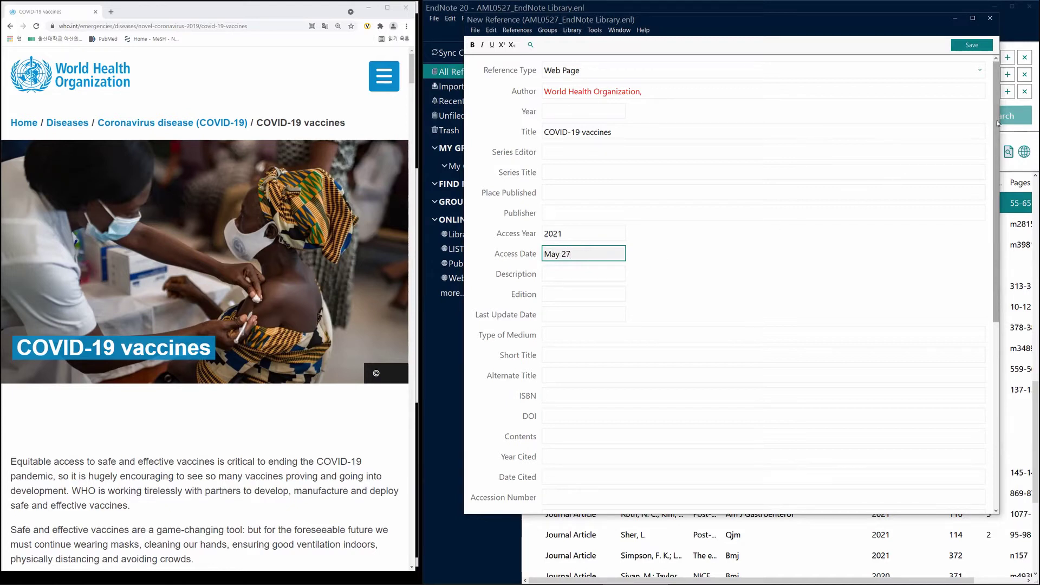
{"action": "left_click_drag", "start_coordinate": [998, 124], "coordinate": [998, 173]}
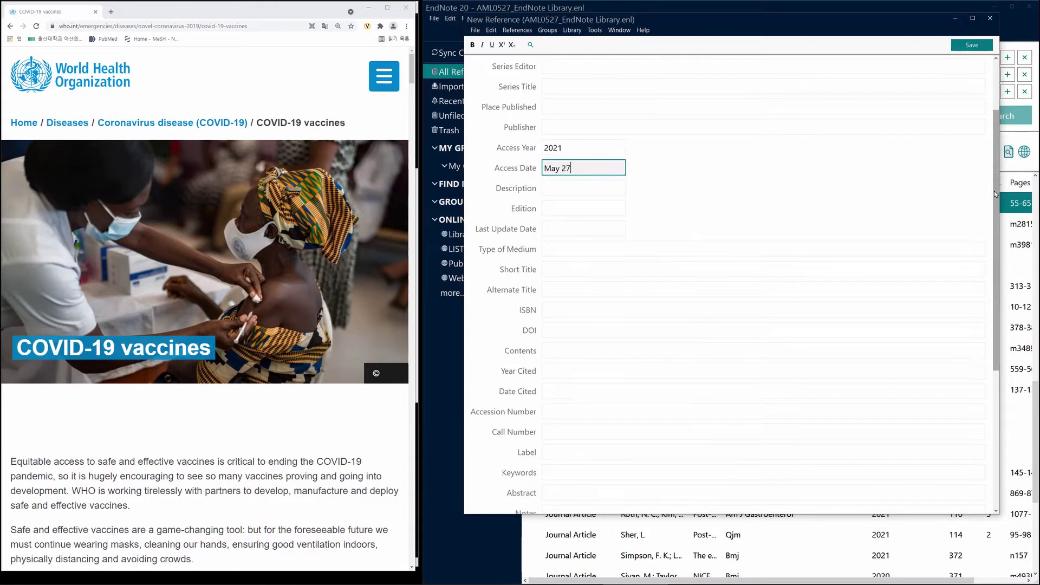
{"action": "left_click_drag", "start_coordinate": [996, 180], "coordinate": [995, 225]}
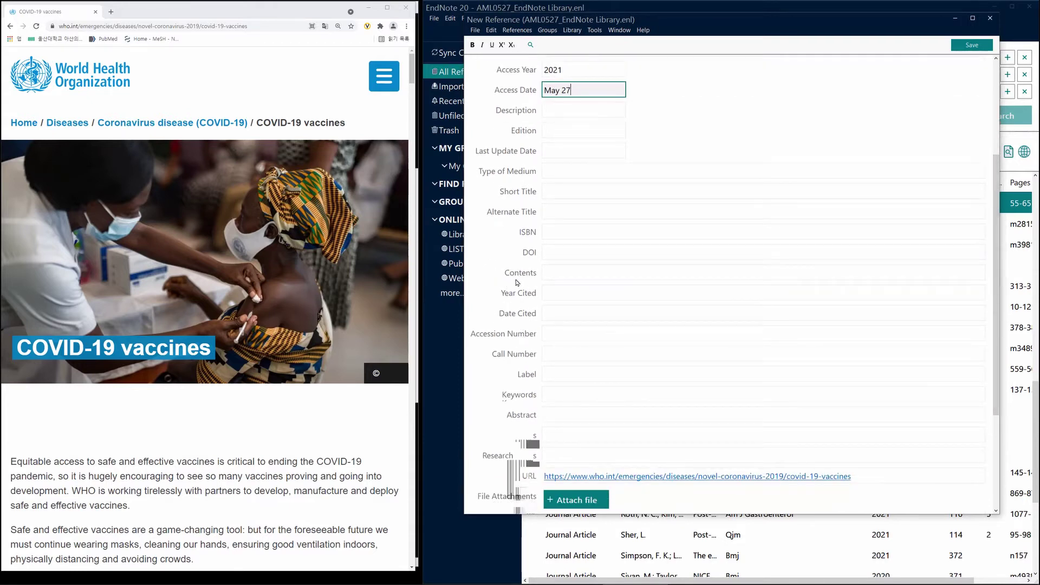
{"action": "left_click", "coordinate": [550, 307]}
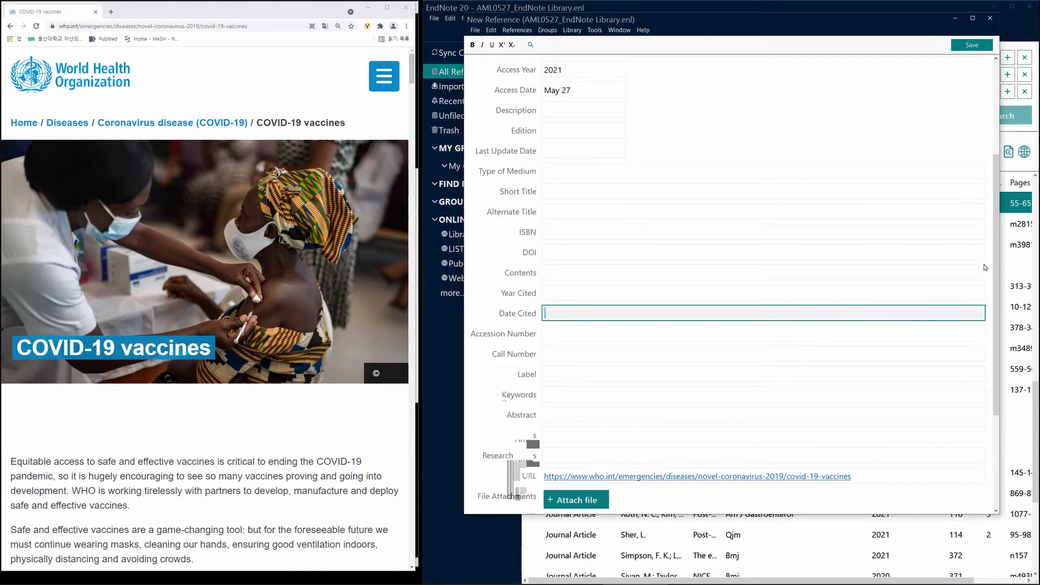
{"action": "scroll", "coordinate": [992, 272], "scroll_direction": "up", "scroll_amount": 3}
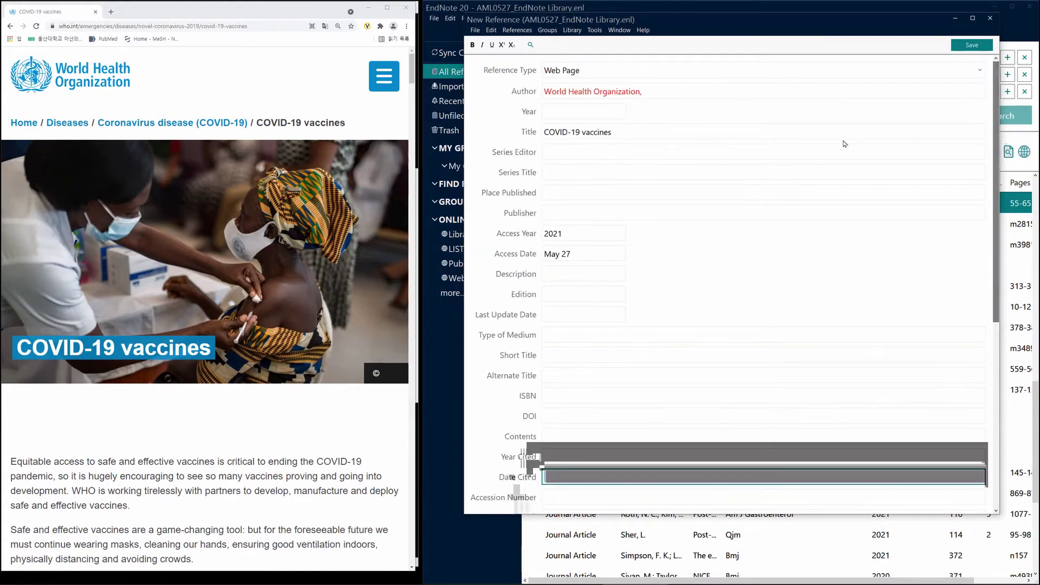
{"action": "left_click", "coordinate": [963, 45]}
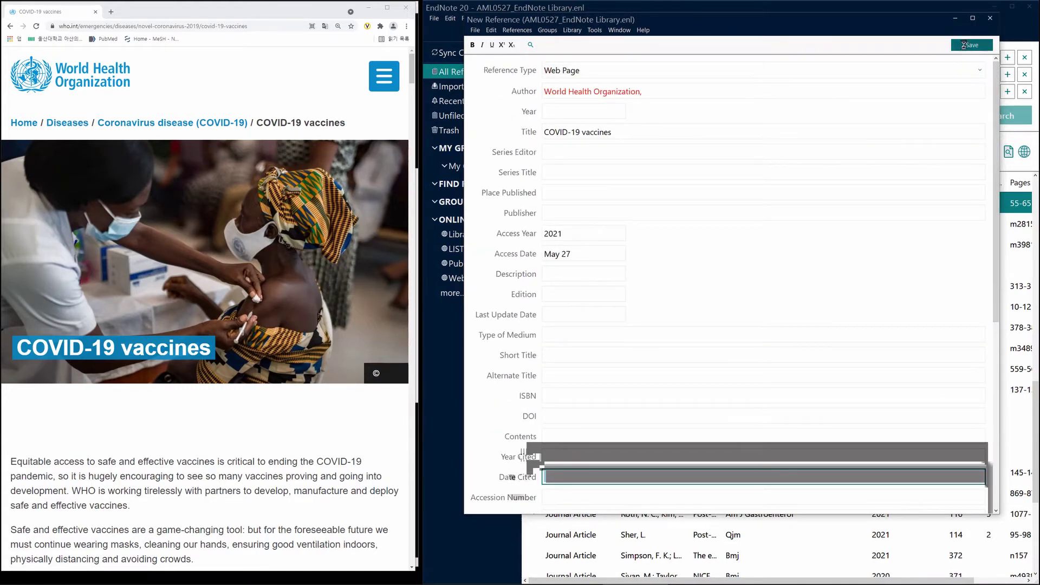
Step: Close the saved web page reference and advance the lecture slides to the Create Group overview
{"action": "left_click", "coordinate": [988, 19]}
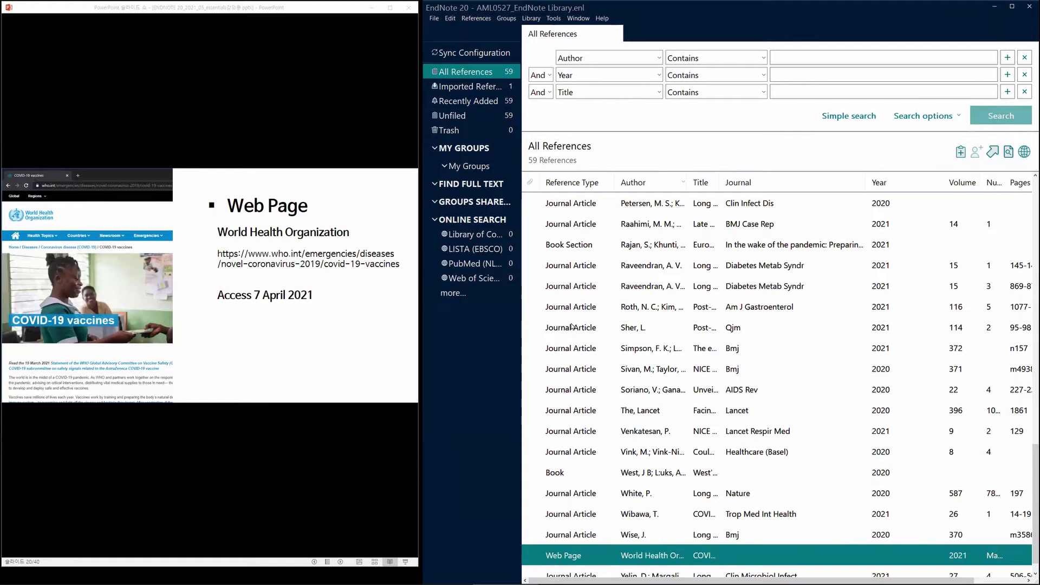
{"action": "scroll", "coordinate": [636, 436], "scroll_direction": "down", "scroll_amount": 1}
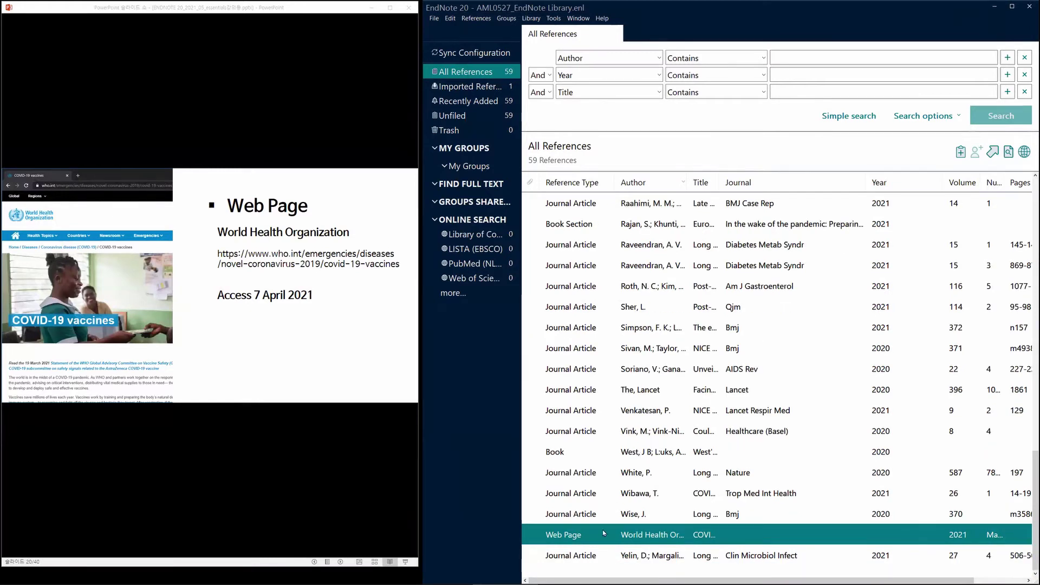
{"action": "left_click", "coordinate": [252, 397]}
{"action": "left_click", "coordinate": [287, 366]}
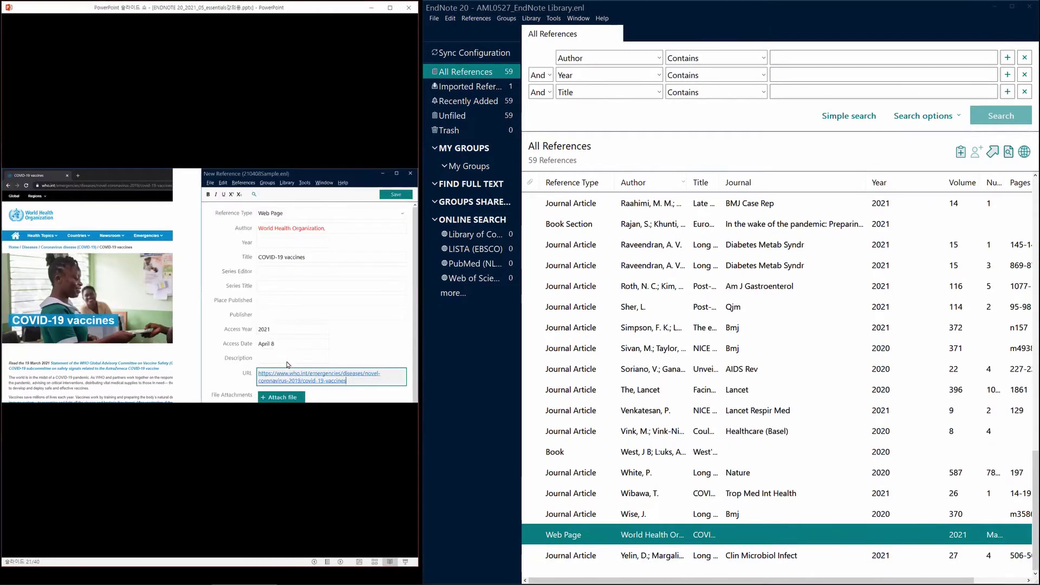
{"action": "left_click", "coordinate": [326, 344]}
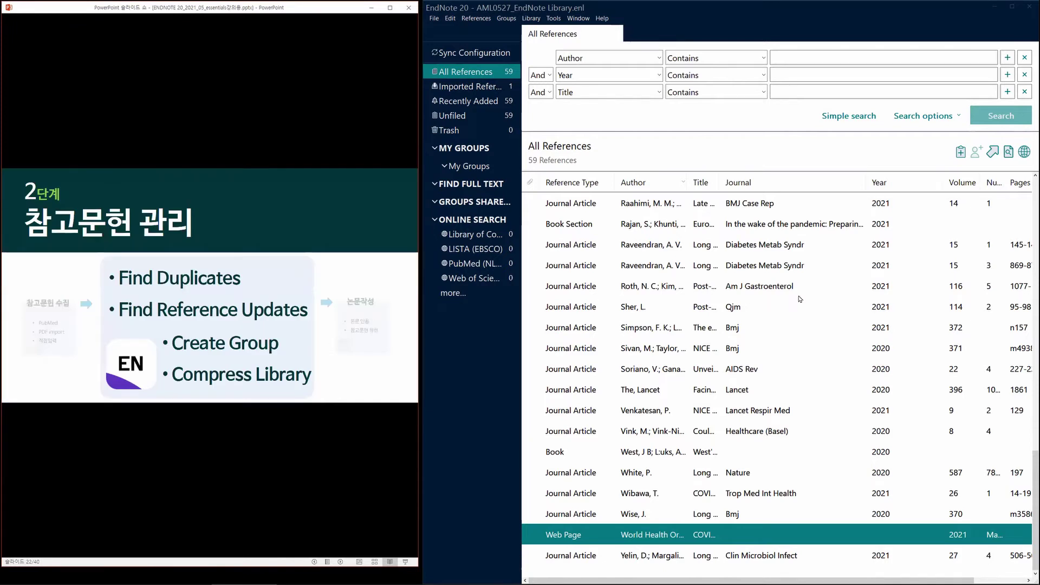
{"action": "left_click", "coordinate": [682, 108]}
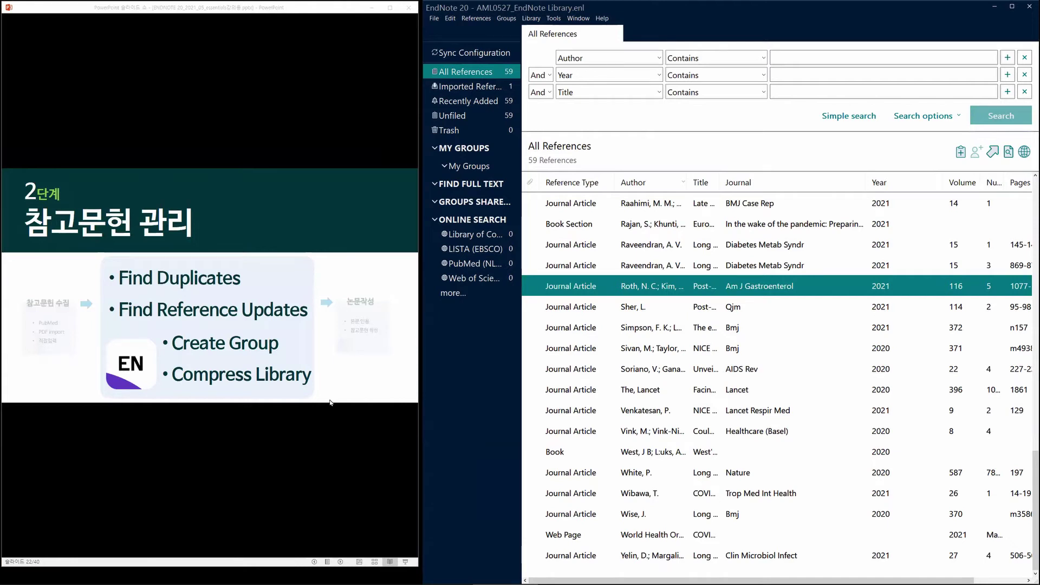
{"action": "left_click", "coordinate": [337, 364]}
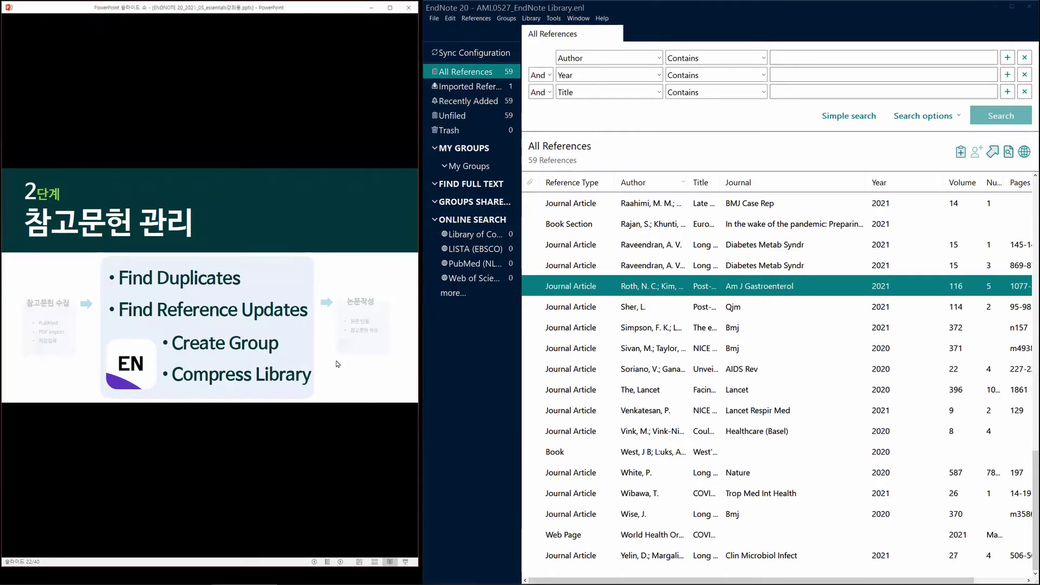
Step: Advance to the Find Duplicates slide, then practise selecting the Raahimi reference and all references
{"action": "left_click", "coordinate": [337, 364]}
{"action": "left_click", "coordinate": [740, 270]}
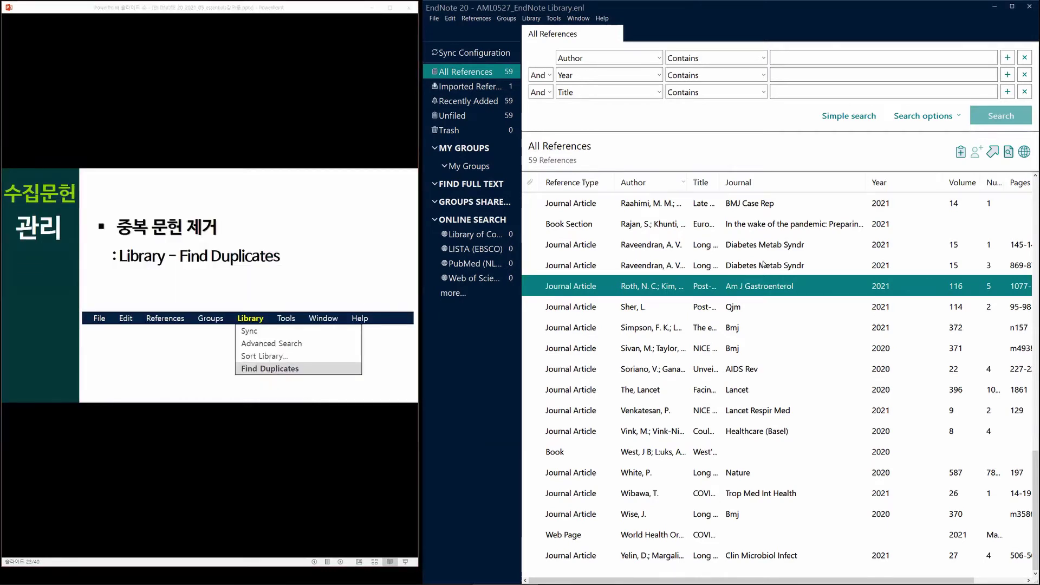
{"action": "left_click", "coordinate": [791, 208]}
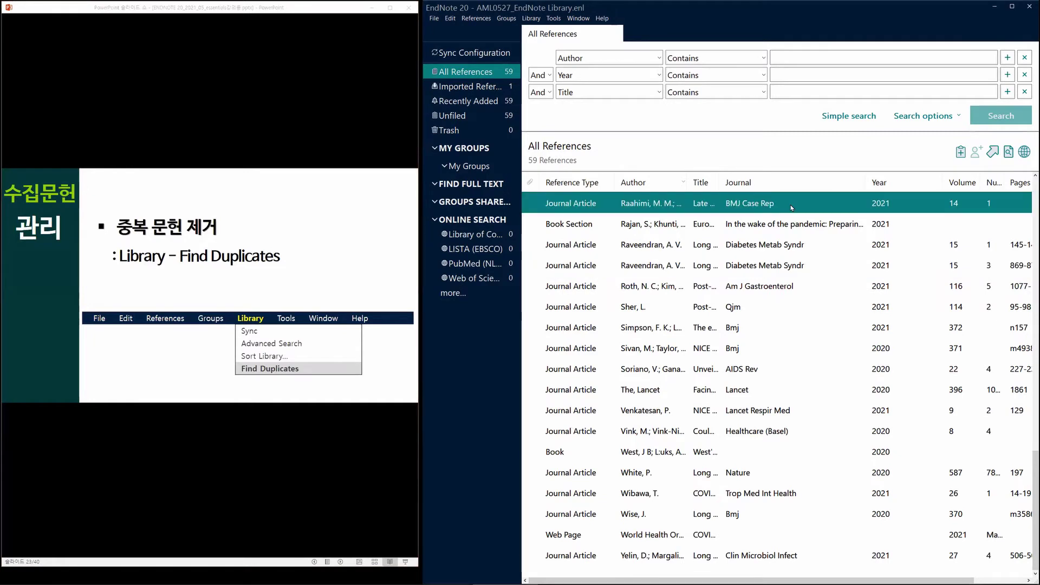
{"action": "key", "text": "Down"}
{"action": "key", "text": "Down"}
{"action": "key", "text": "Down"}
{"action": "key", "text": "Down"}
{"action": "key", "text": "Down"}
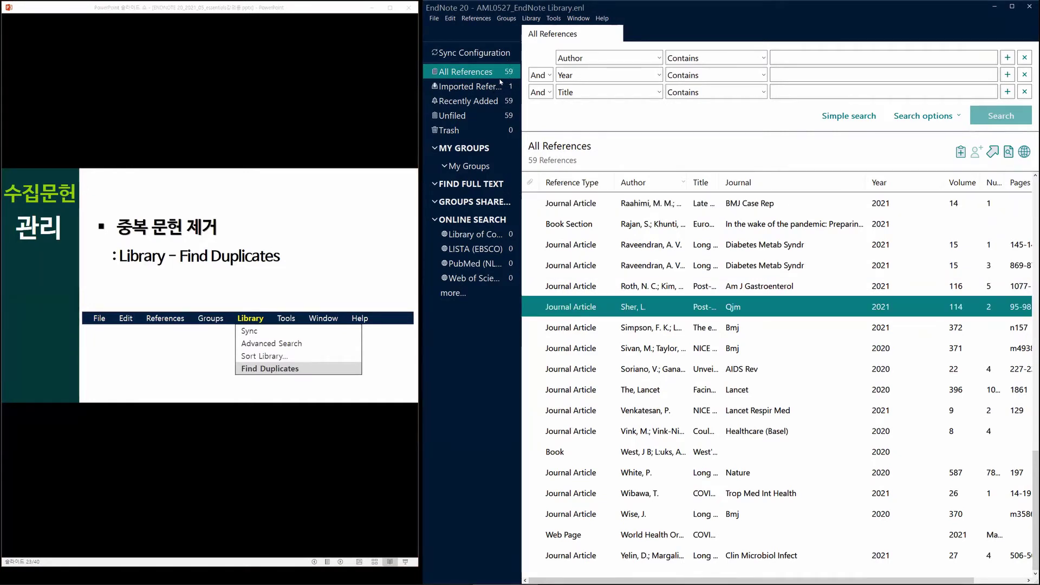
{"action": "left_click", "coordinate": [615, 203]}
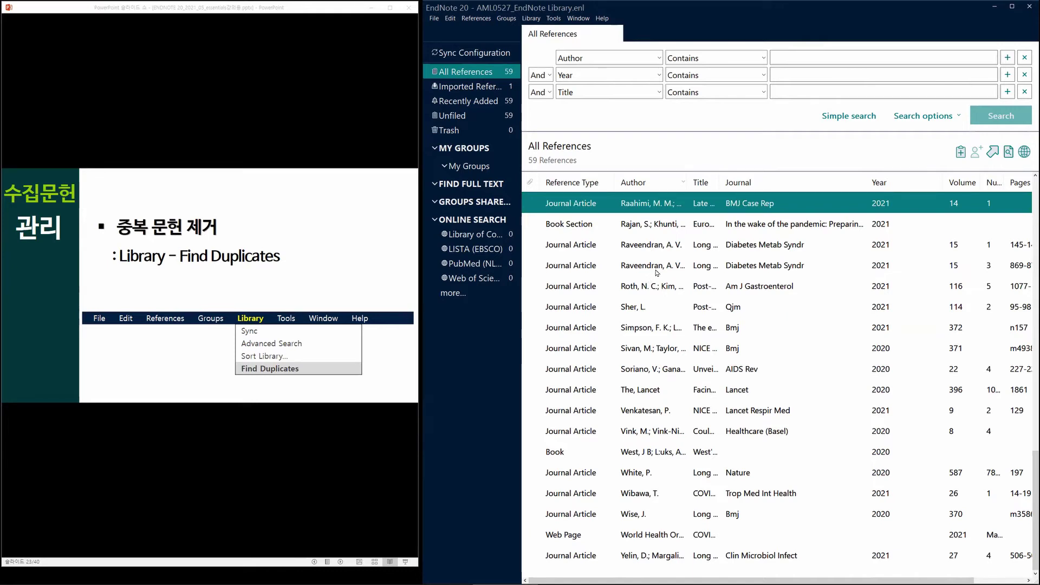
{"action": "key", "text": "ctrl+a"}
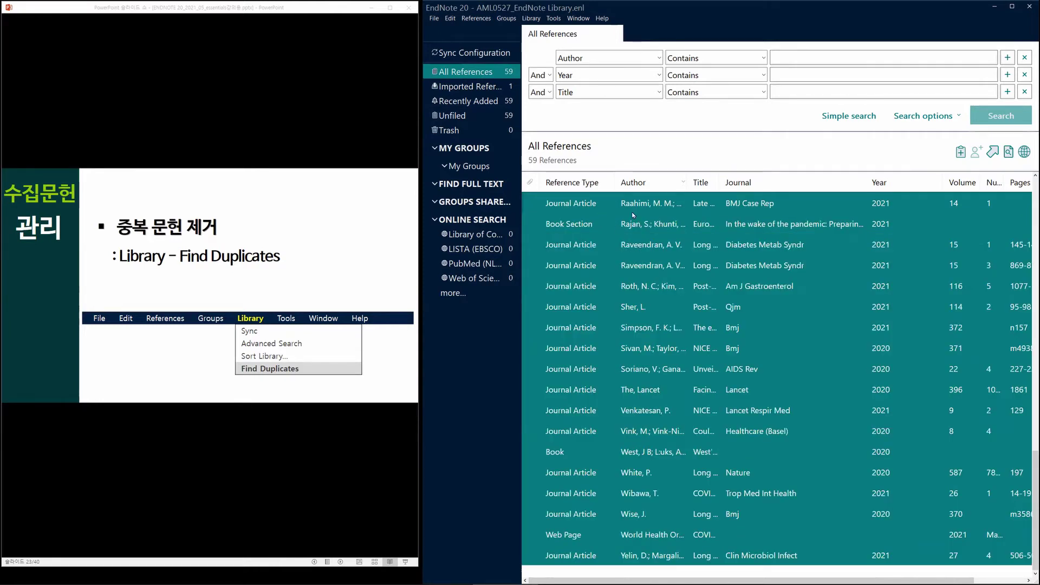
Step: Multi-select Raveendran, Sivan, Roth and Simpson, then select all references and open the Library menu
{"action": "left_click", "coordinate": [728, 395]}
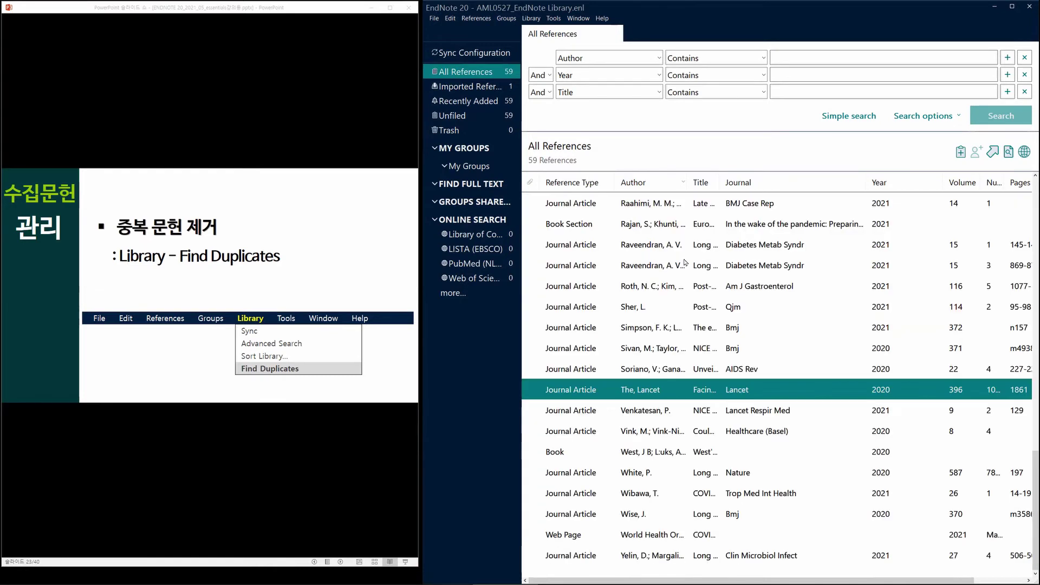
{"action": "left_click", "coordinate": [700, 246]}
{"action": "left_click", "coordinate": [708, 345], "text": "ctrl"}
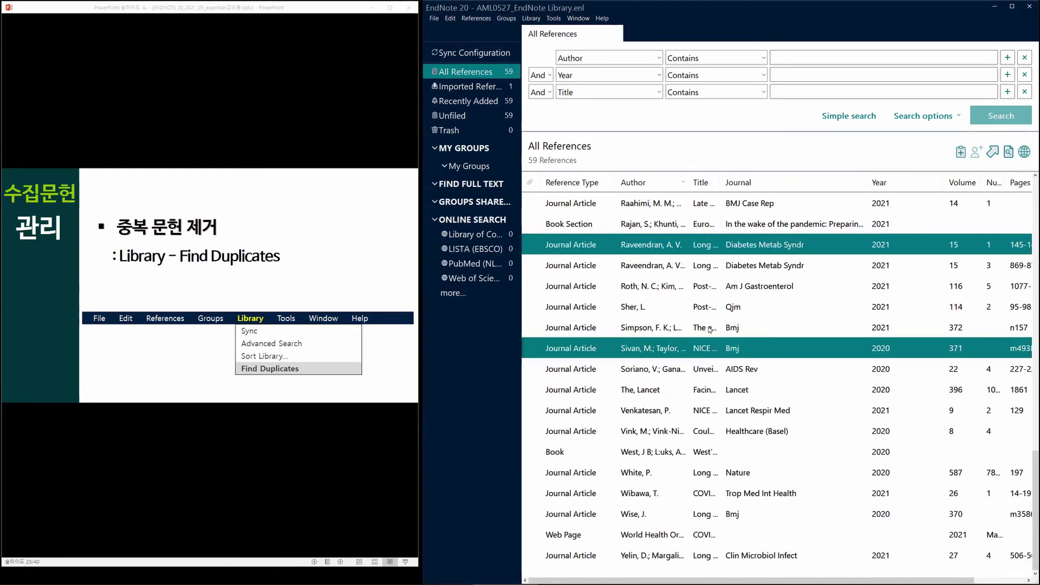
{"action": "left_click", "coordinate": [717, 285], "text": "ctrl"}
{"action": "left_click", "coordinate": [719, 327], "text": "ctrl"}
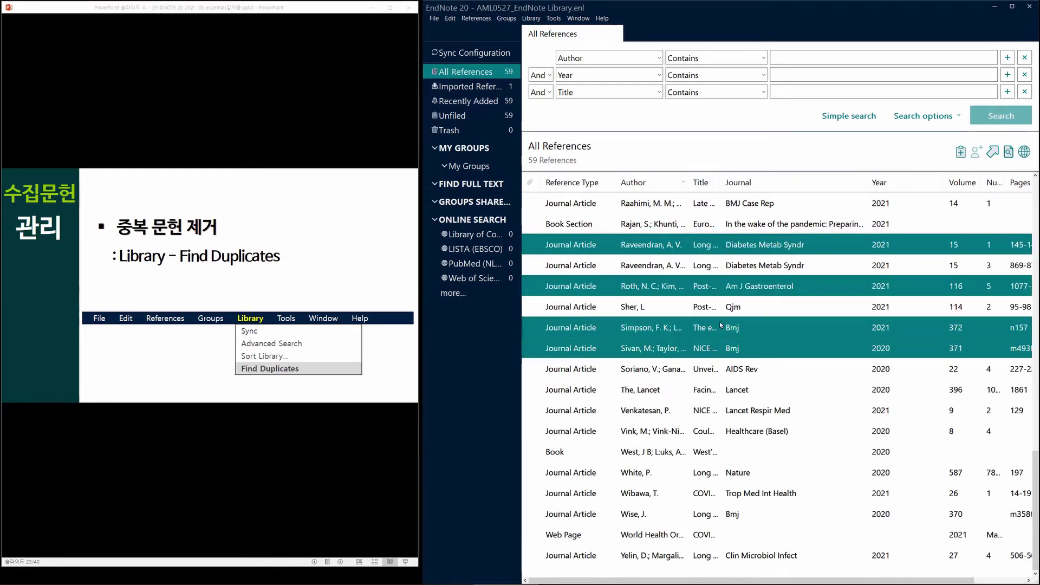
{"action": "left_click", "coordinate": [714, 414]}
{"action": "key", "text": "ctrl+a"}
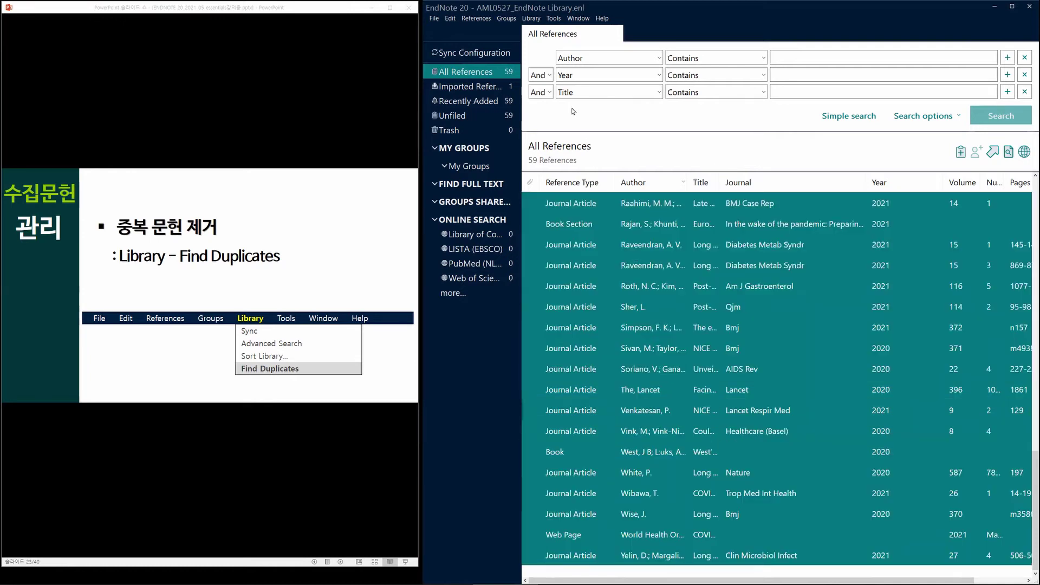
{"action": "left_click", "coordinate": [530, 18]}
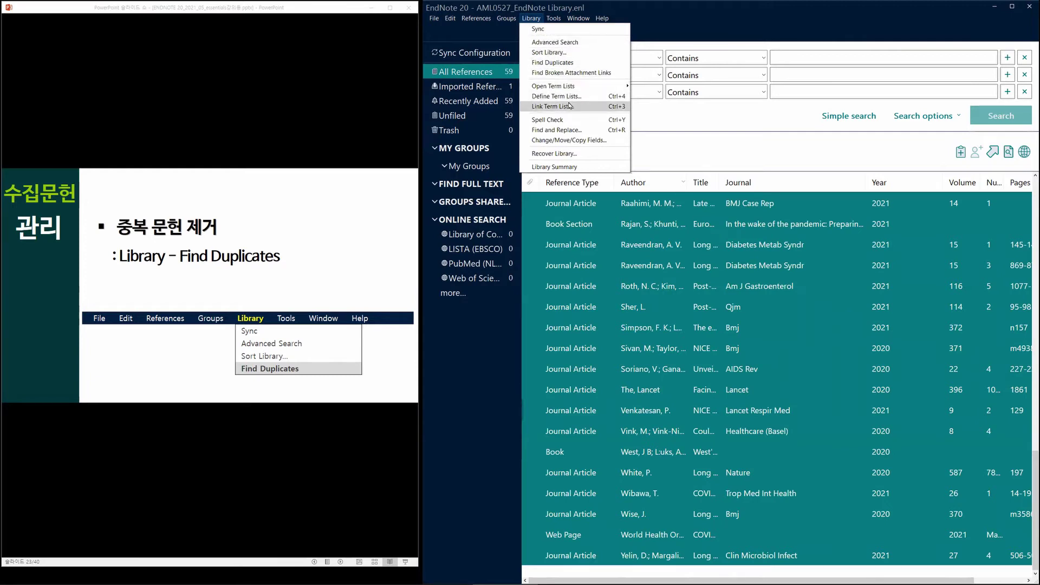
Step: Run Find Duplicates, trash the second Halpin 2021 record, show all references, and advance the slides
{"action": "left_click", "coordinate": [593, 64]}
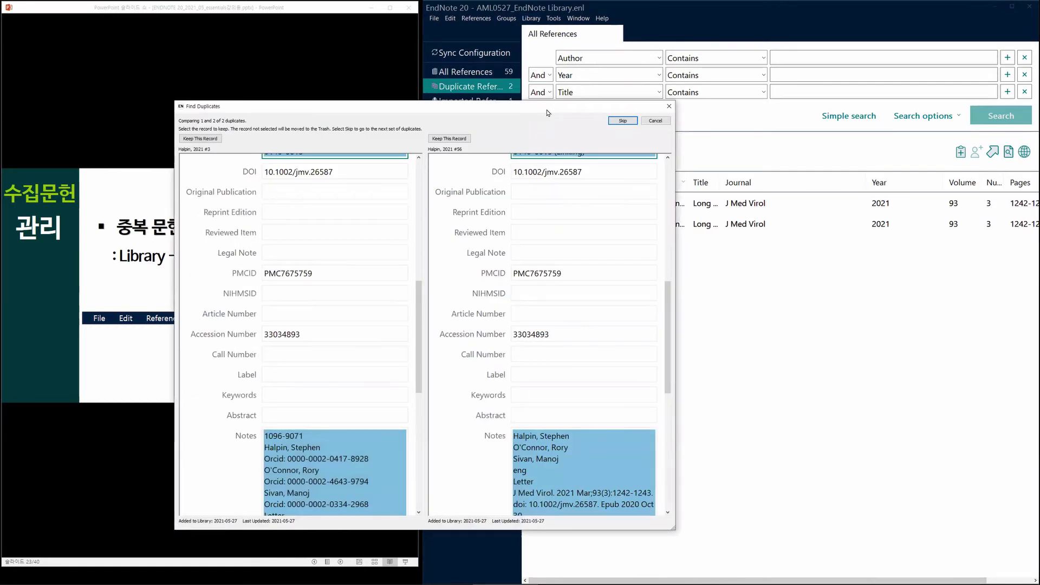
{"action": "left_click_drag", "start_coordinate": [548, 113], "coordinate": [796, 120]}
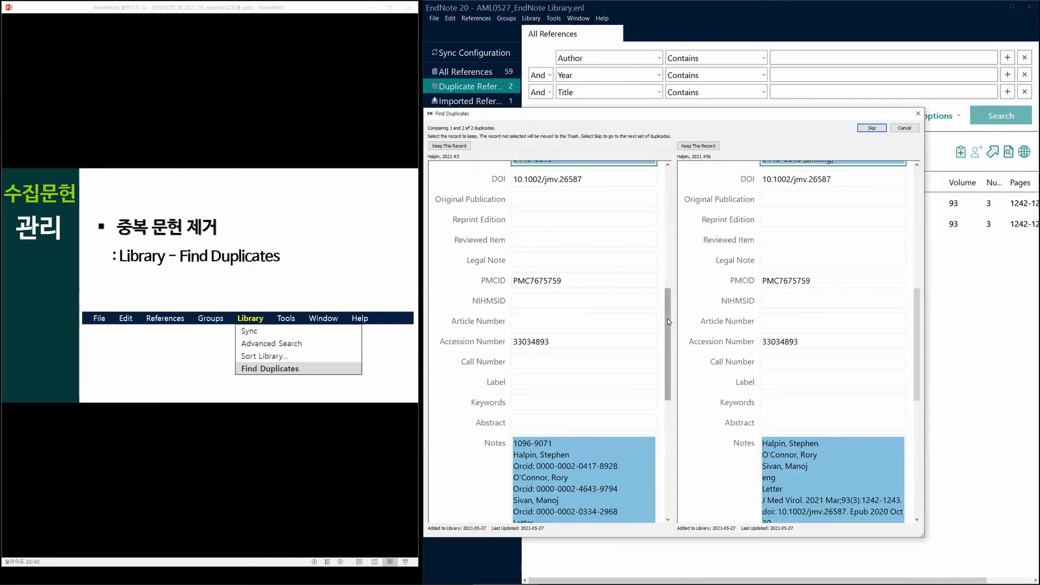
{"action": "left_click_drag", "start_coordinate": [671, 295], "coordinate": [667, 176]}
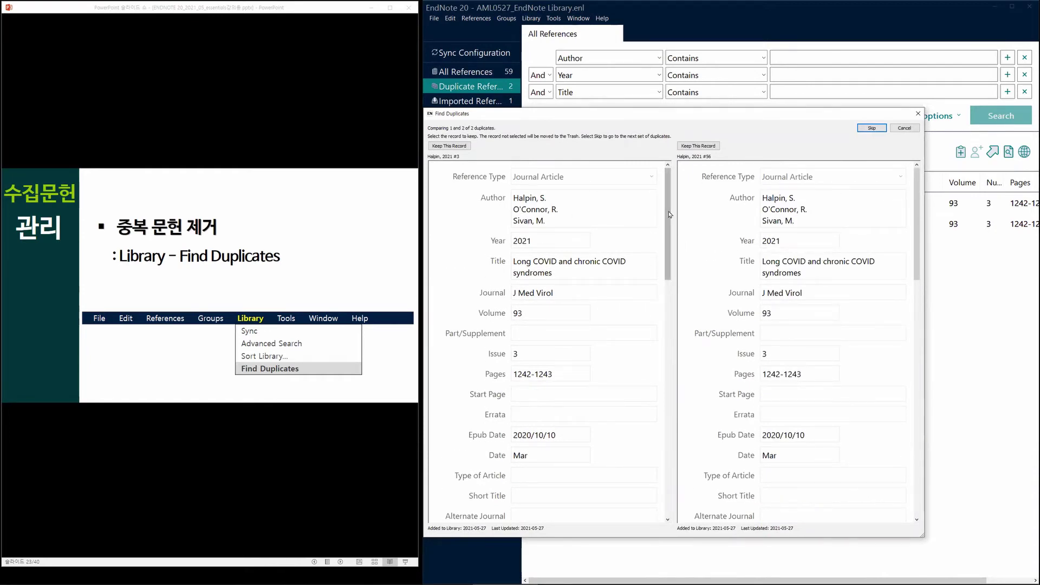
{"action": "left_click_drag", "start_coordinate": [669, 219], "coordinate": [654, 179]}
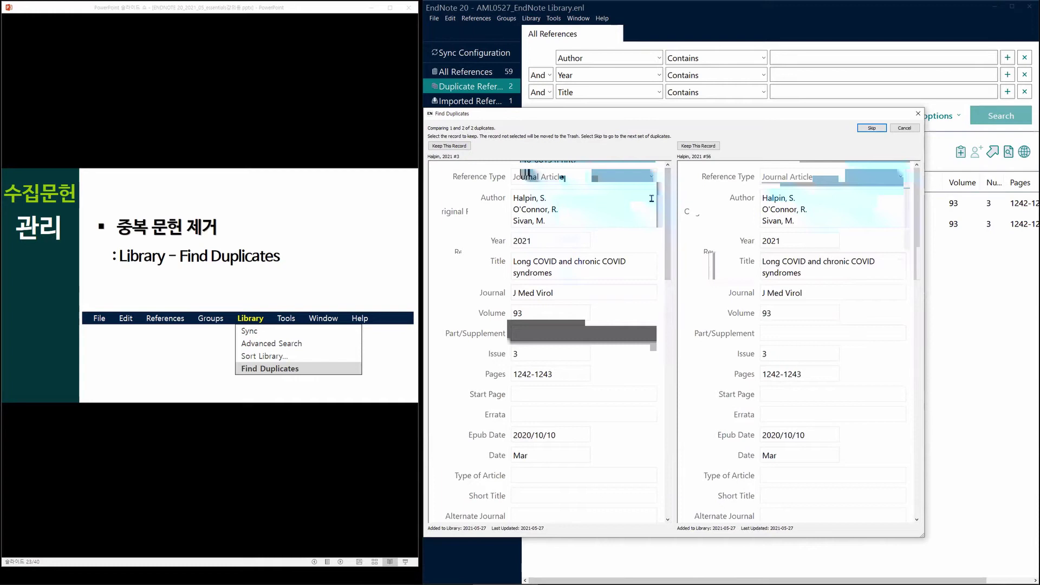
{"action": "left_click", "coordinate": [905, 128]}
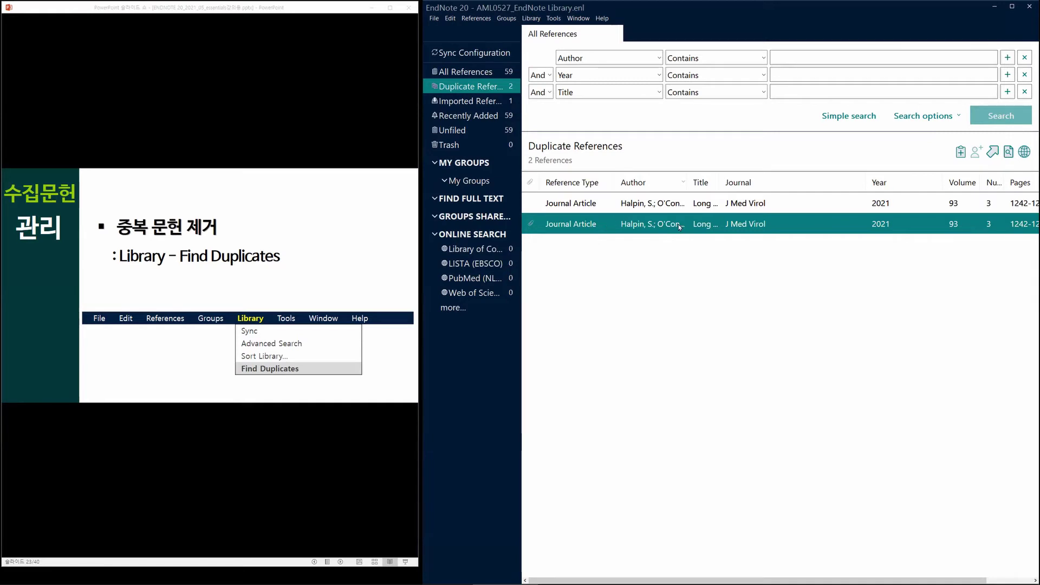
{"action": "left_click_drag", "start_coordinate": [527, 171], "coordinate": [459, 145]}
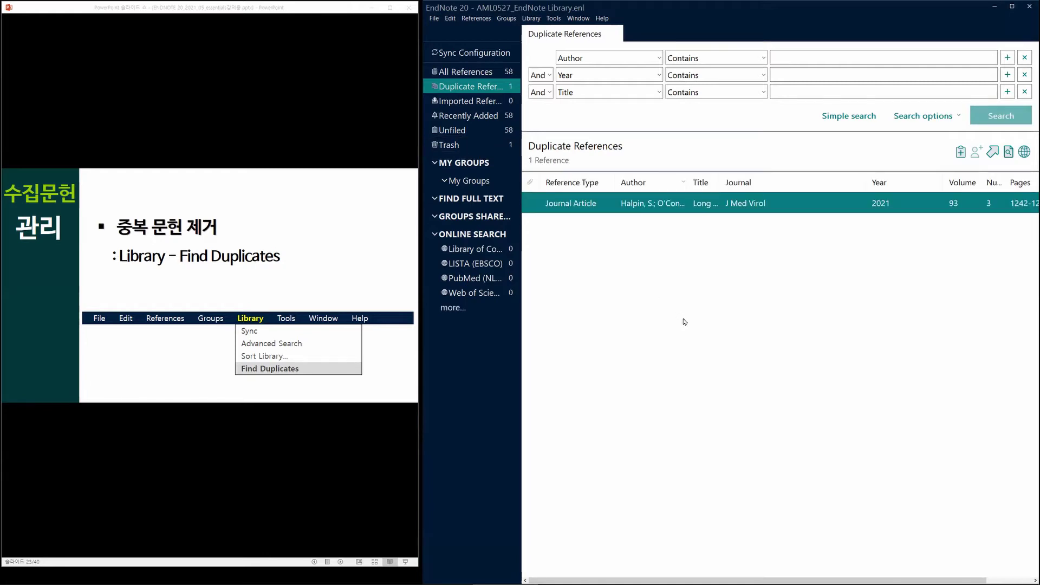
{"action": "left_click", "coordinate": [459, 73]}
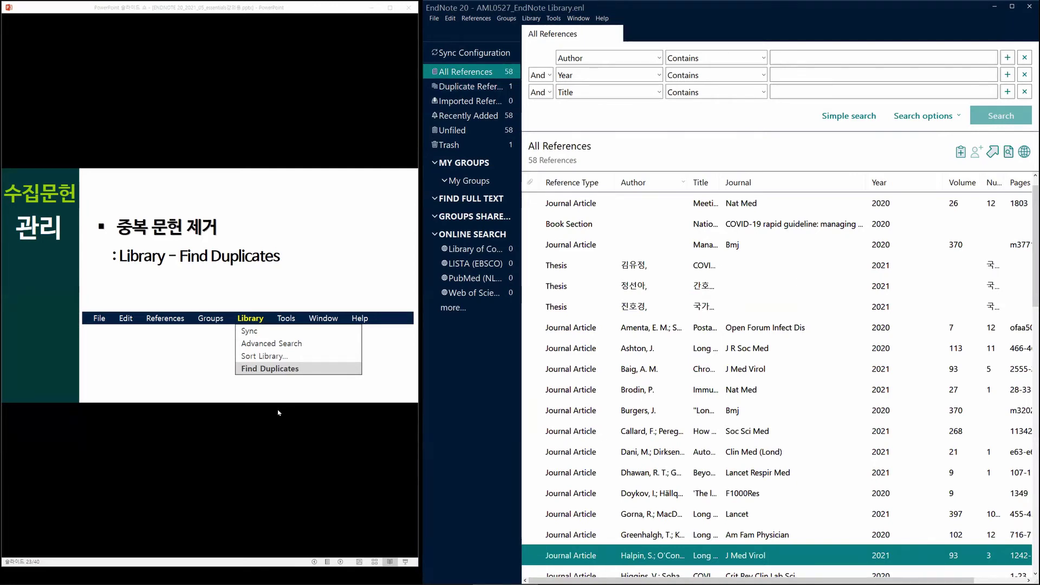
{"action": "left_click", "coordinate": [208, 367]}
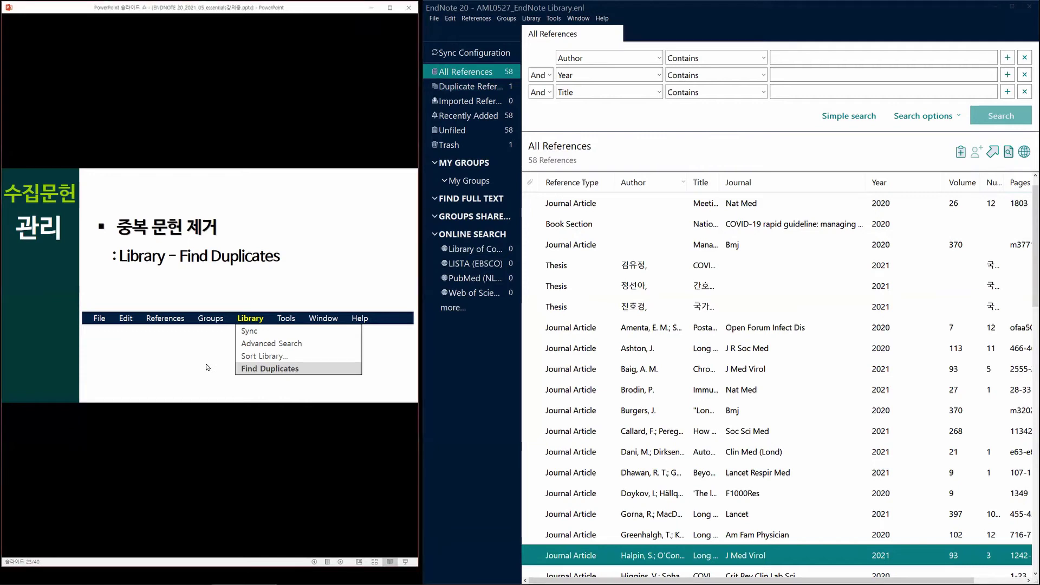
{"action": "left_click", "coordinate": [200, 362]}
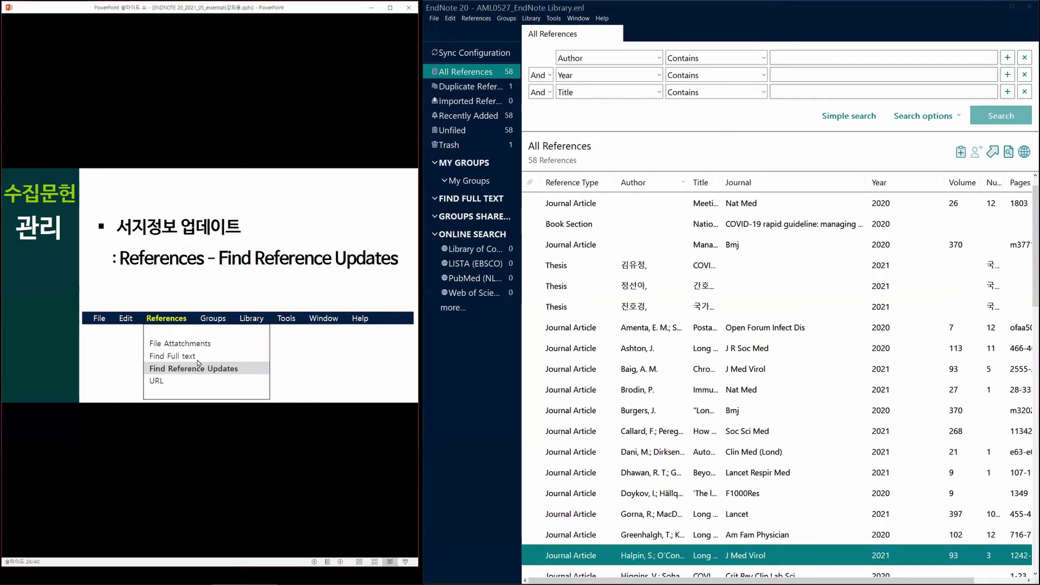
Step: Delete the Pages, Issue and Volume of the Baig, A. M. 2021 reference and save
{"action": "left_click", "coordinate": [756, 267]}
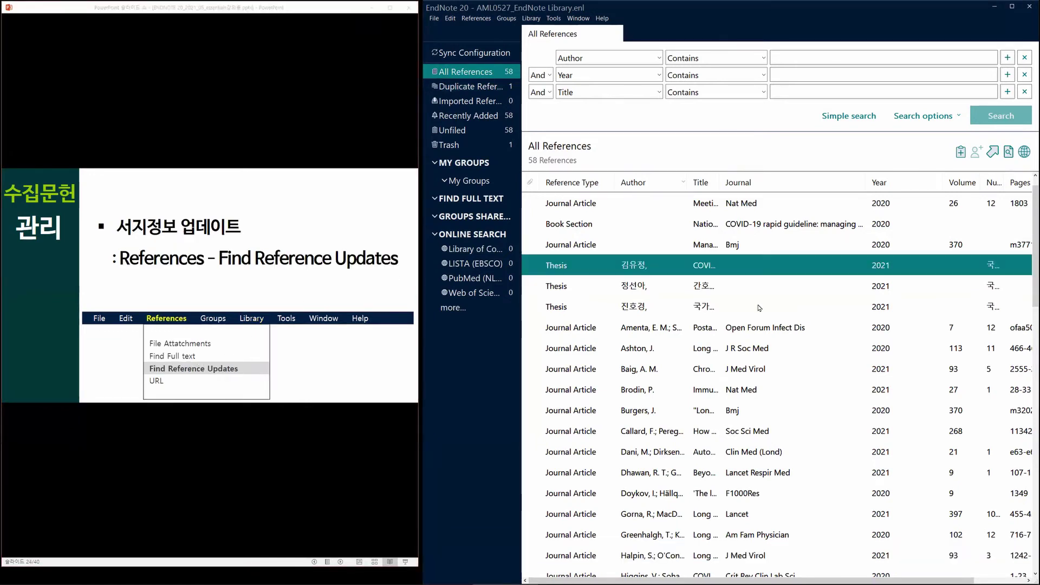
{"action": "scroll", "coordinate": [706, 416], "scroll_direction": "down", "scroll_amount": 1}
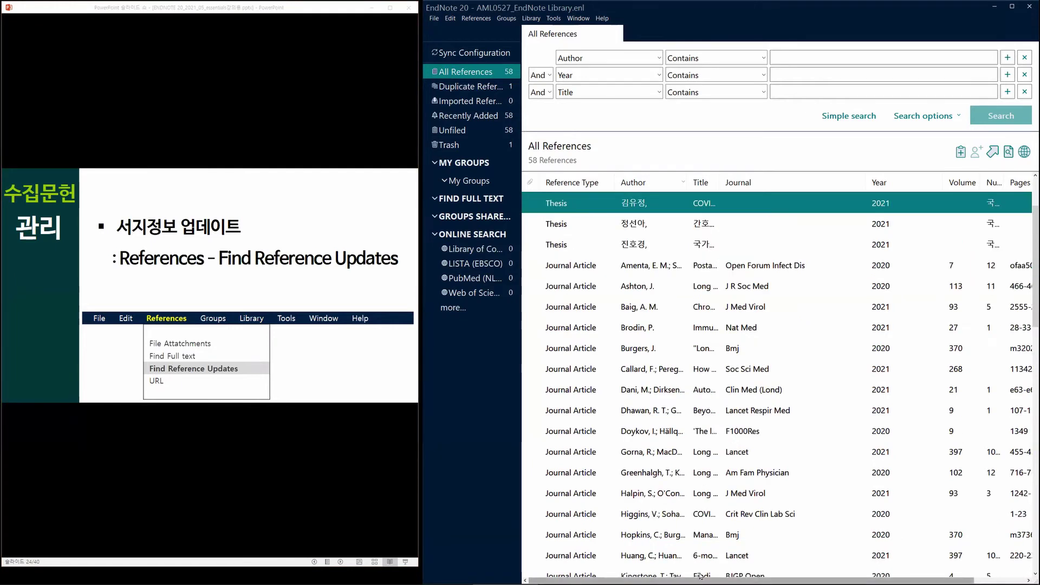
{"action": "left_click_drag", "start_coordinate": [722, 579], "coordinate": [773, 577]}
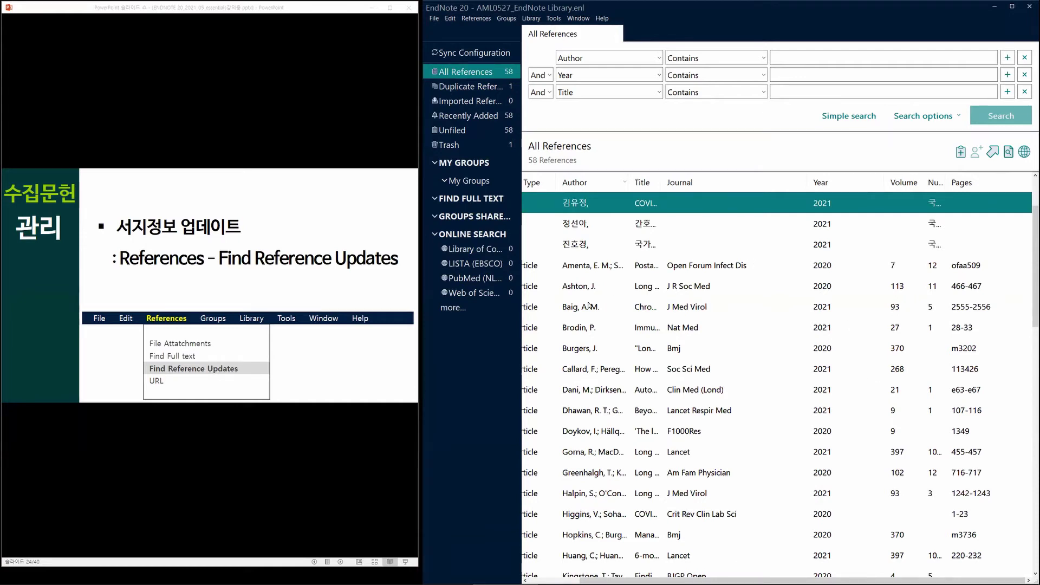
{"action": "left_click_drag", "start_coordinate": [978, 307], "coordinate": [867, 316]}
{"action": "key", "text": "Delete"}
{"action": "key", "text": "shift+Tab"}
{"action": "key", "text": "Delete"}
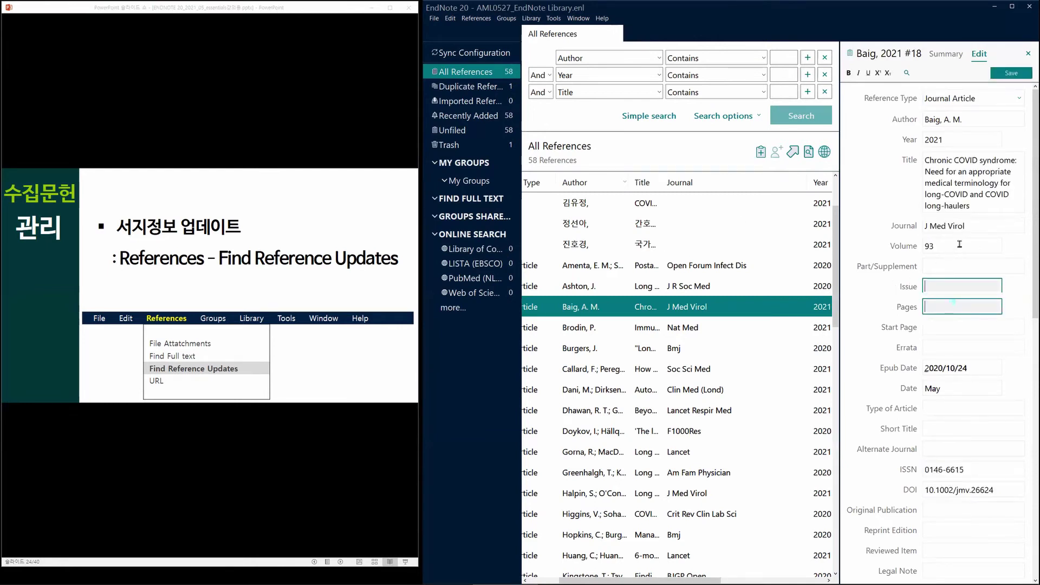
{"action": "key", "text": "shift+Tab"}
{"action": "key", "text": "Delete"}
{"action": "left_click", "coordinate": [1027, 53]}
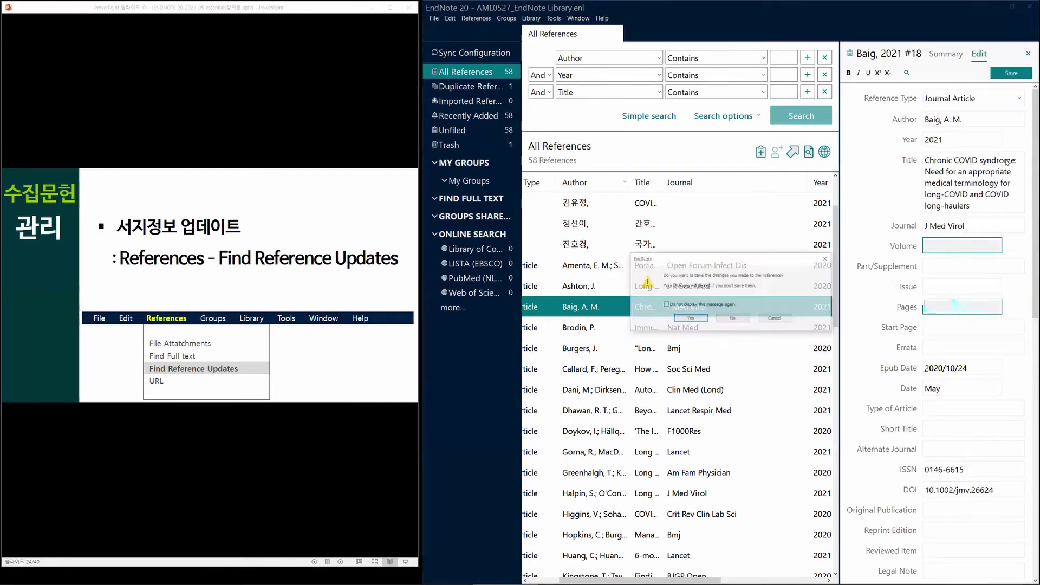
{"action": "left_click", "coordinate": [690, 318]}
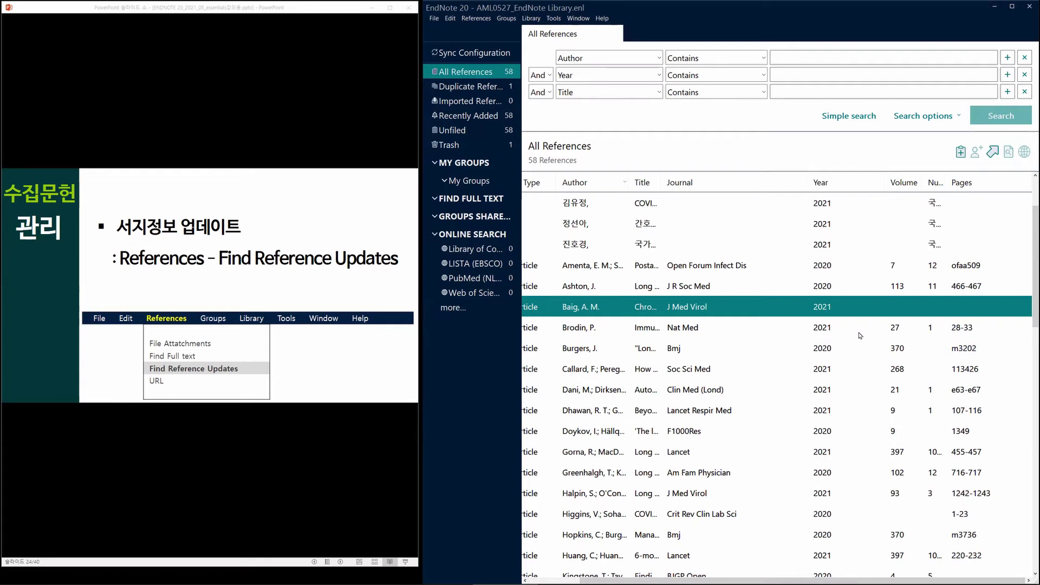
Step: Reselect the Baig reference and open the References menu
{"action": "left_click", "coordinate": [943, 326]}
{"action": "left_click", "coordinate": [966, 307]}
{"action": "left_click", "coordinate": [488, 18]}
{"action": "mouse_move", "coordinate": [491, 51]}
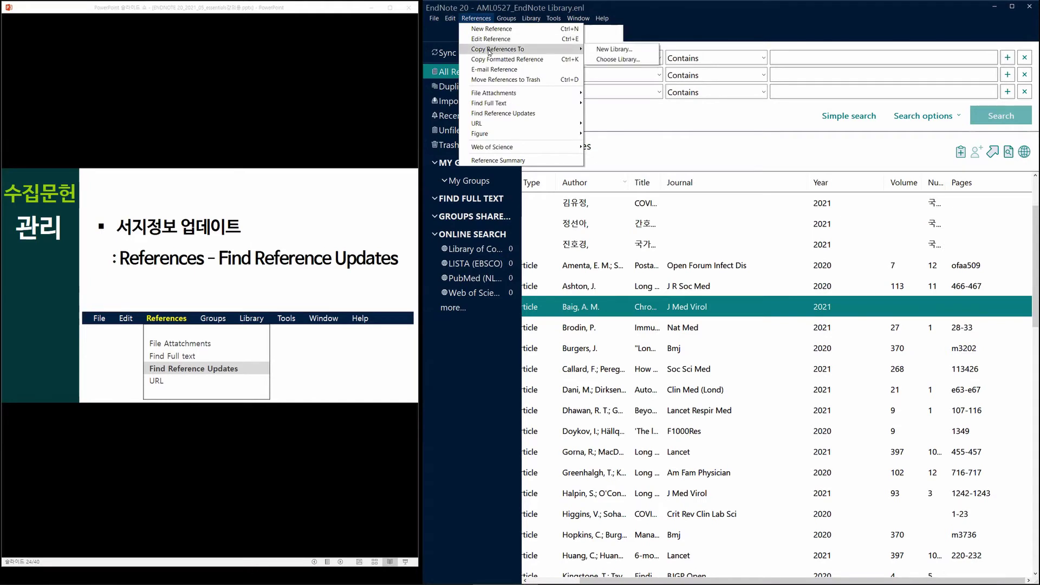
Step: Find online updates for the Baig 2021 reference and apply Update All Fields
{"action": "left_click", "coordinate": [541, 117]}
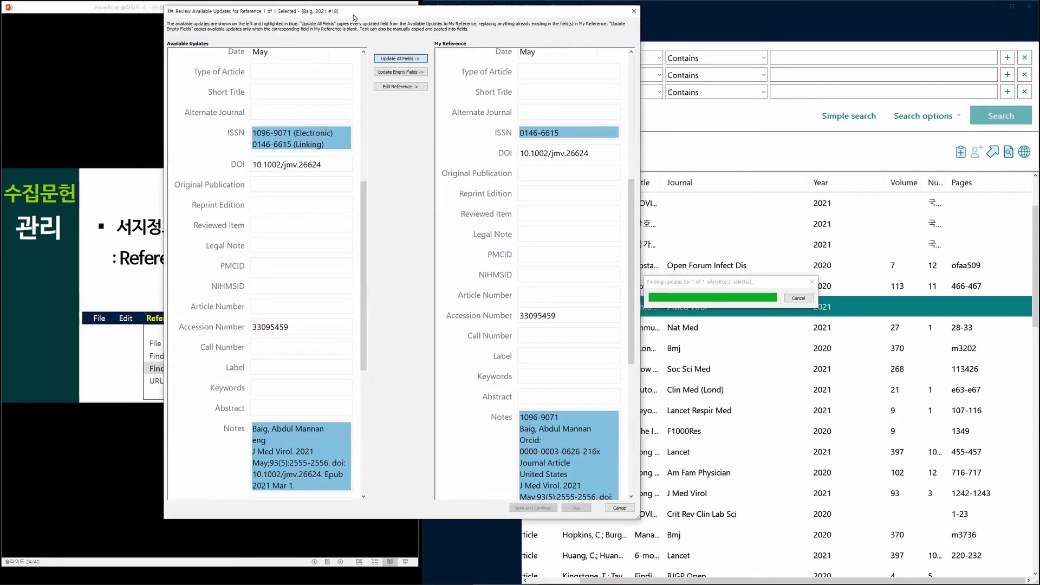
{"action": "left_click_drag", "start_coordinate": [354, 17], "coordinate": [654, 67]}
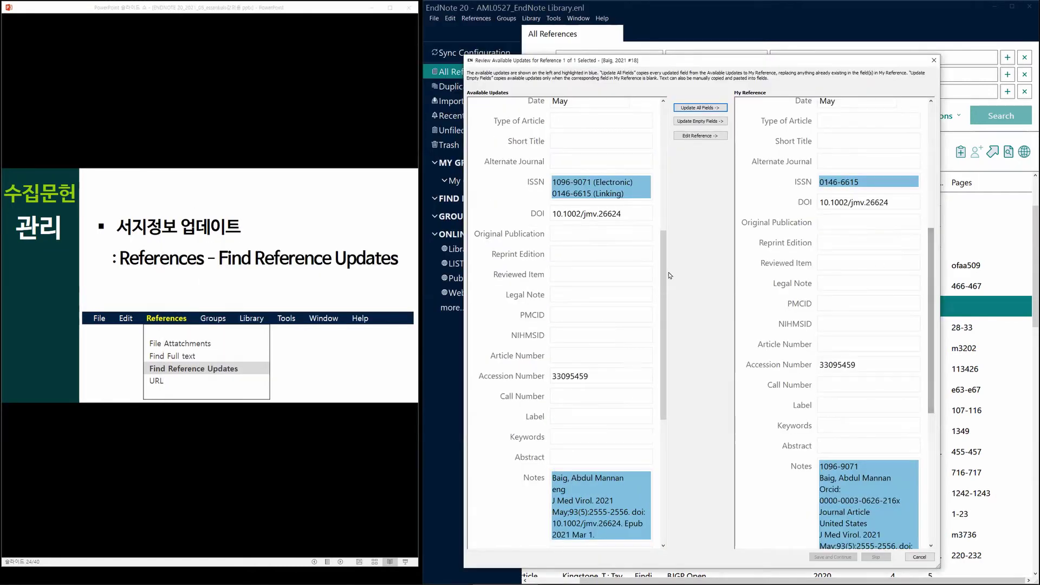
{"action": "left_click_drag", "start_coordinate": [663, 260], "coordinate": [658, 147]}
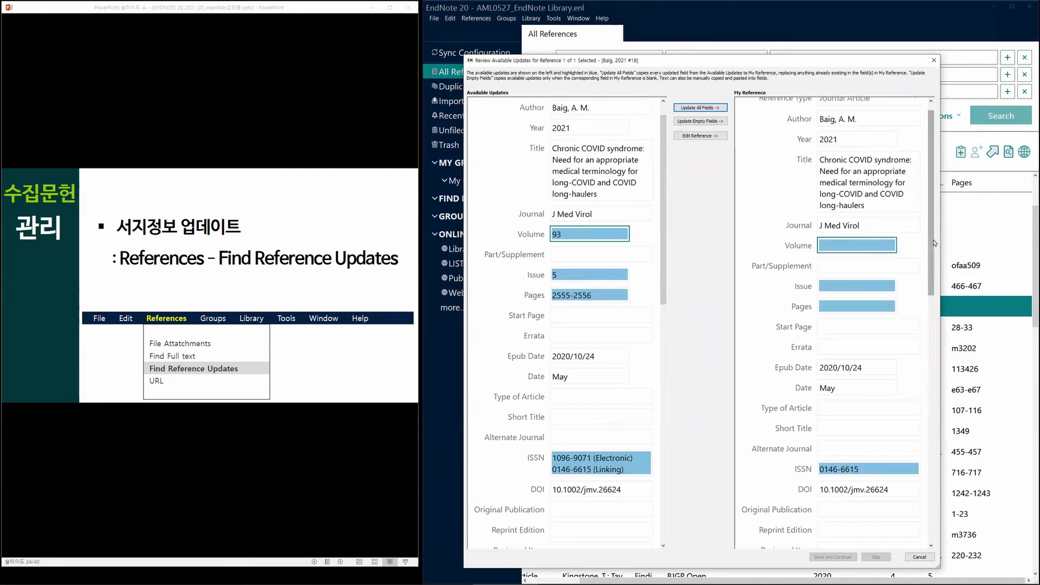
{"action": "scroll", "coordinate": [929, 230], "scroll_direction": "up", "scroll_amount": 1}
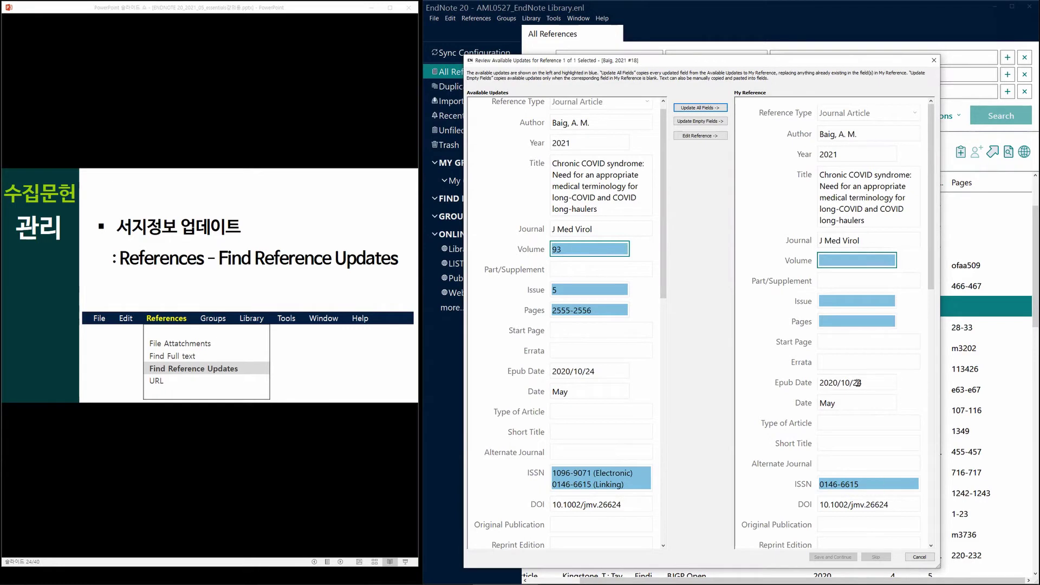
{"action": "scroll", "coordinate": [931, 224], "scroll_direction": "down", "scroll_amount": 8}
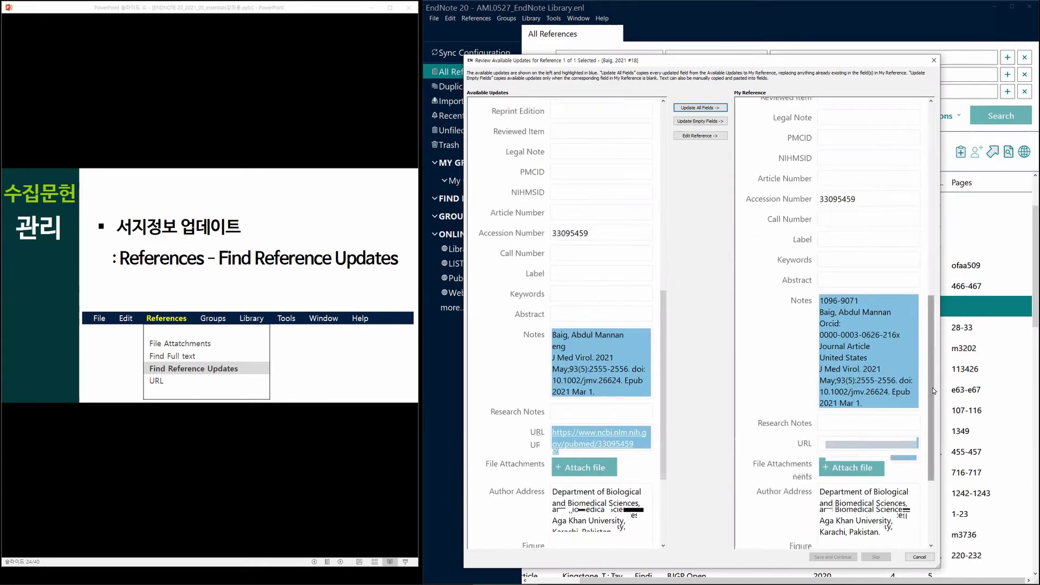
{"action": "scroll", "coordinate": [934, 422], "scroll_direction": "down", "scroll_amount": 5}
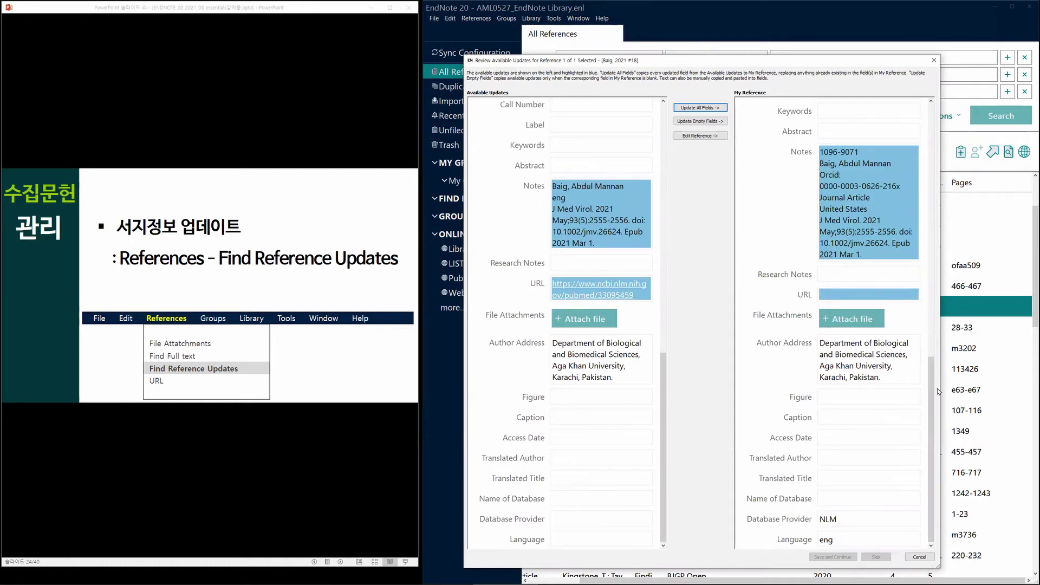
{"action": "left_click_drag", "start_coordinate": [933, 398], "coordinate": [932, 128]}
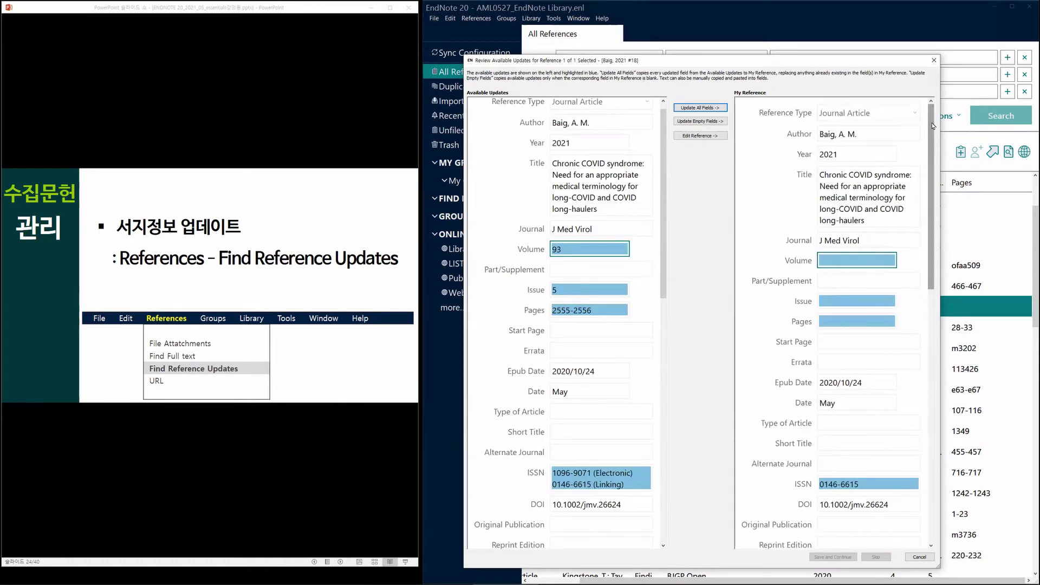
{"action": "left_click", "coordinate": [695, 109]}
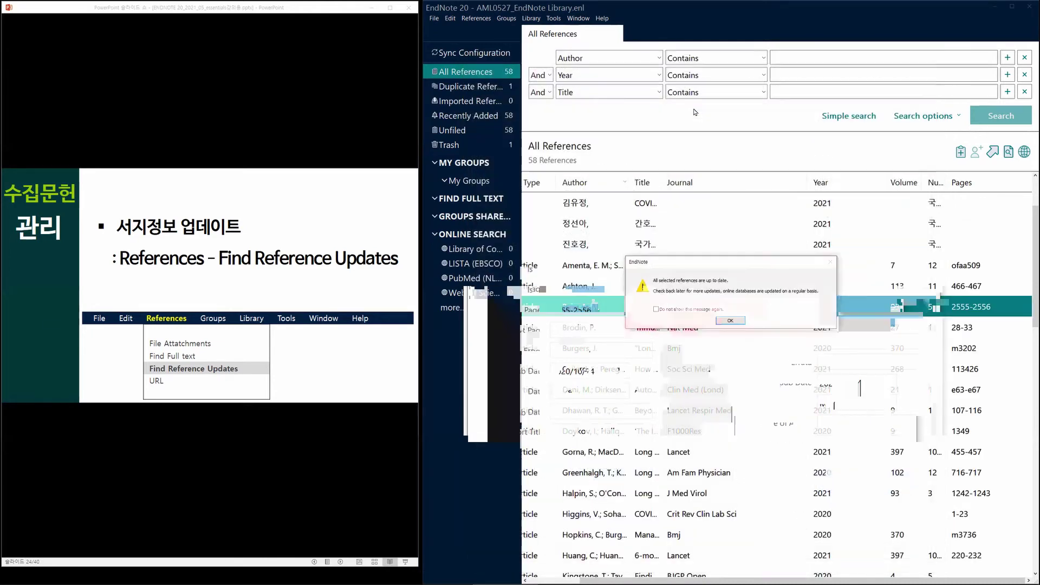
{"action": "left_click", "coordinate": [731, 320]}
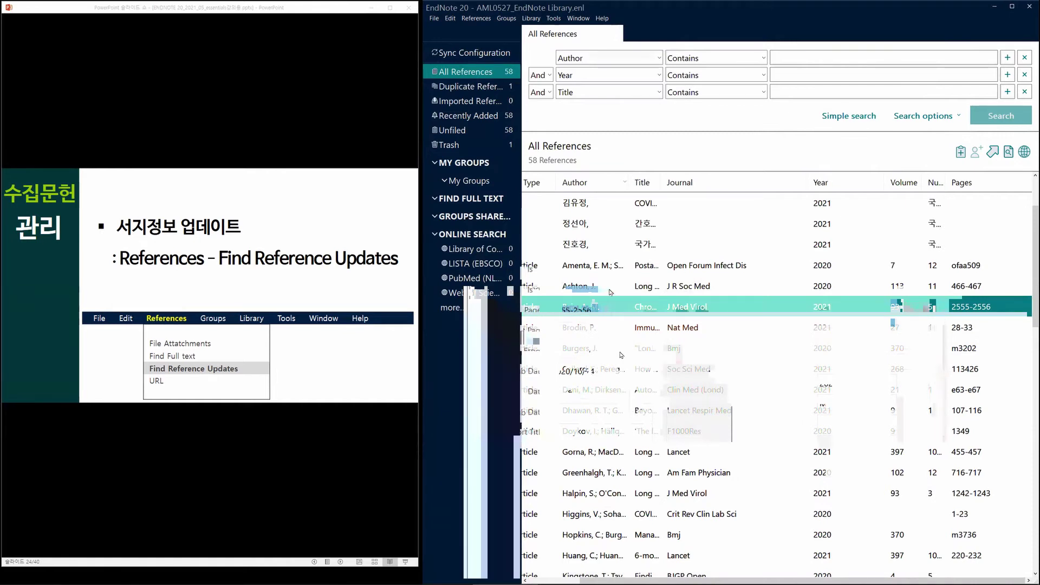
{"action": "left_click", "coordinate": [611, 291]}
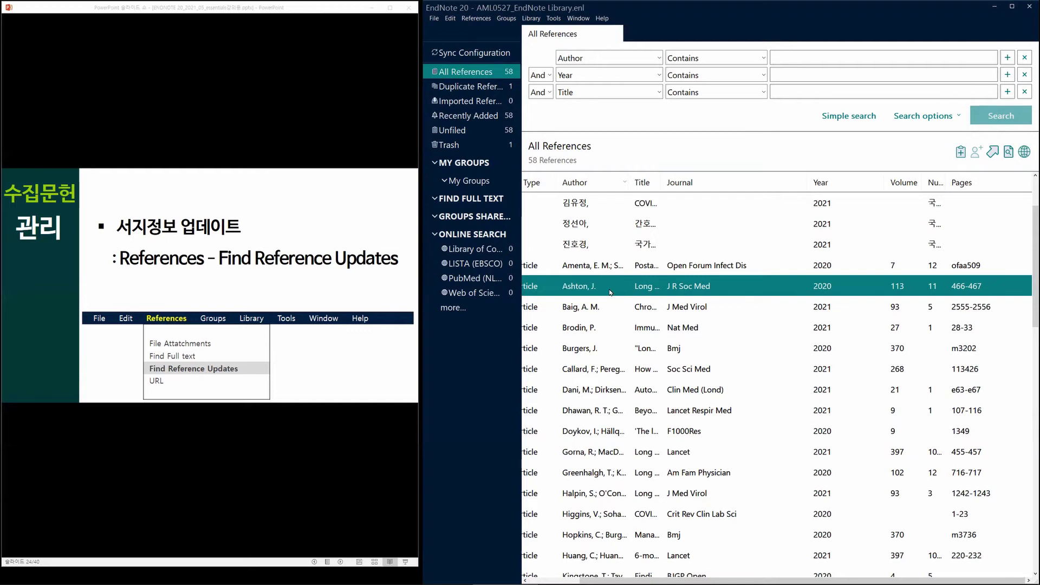
{"action": "left_click", "coordinate": [239, 297]}
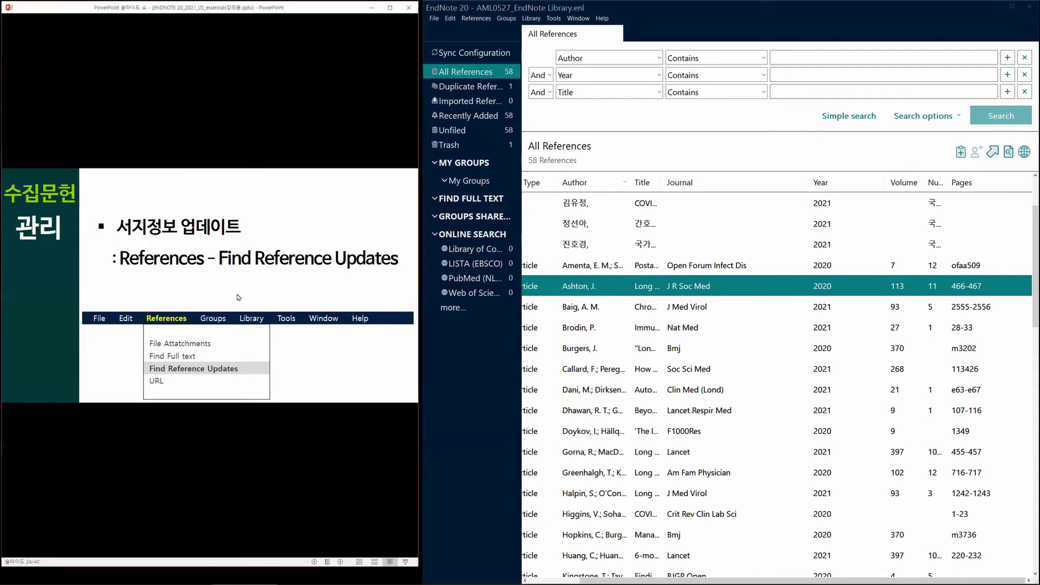
{"action": "left_click", "coordinate": [238, 297]}
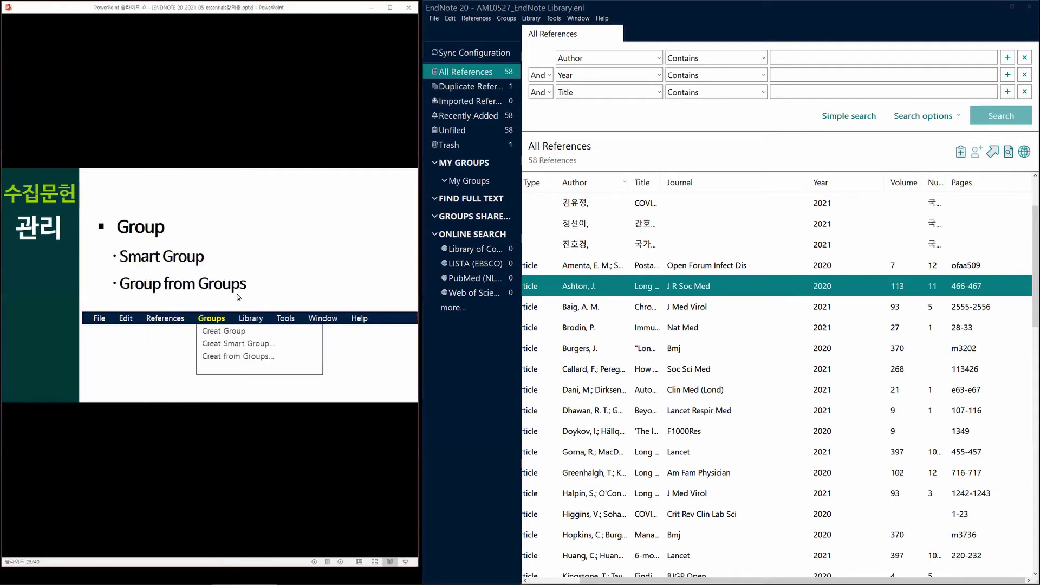
Step: Create a new custom group named 'Group A' under My Groups
{"action": "left_click", "coordinate": [707, 202]}
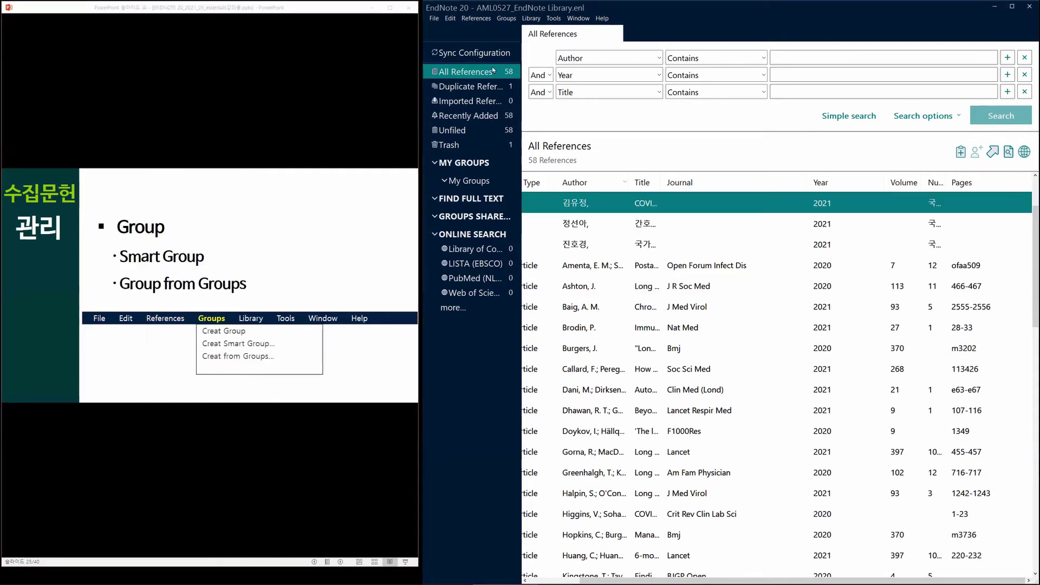
{"action": "scroll", "coordinate": [645, 295], "scroll_direction": "down", "scroll_amount": 13}
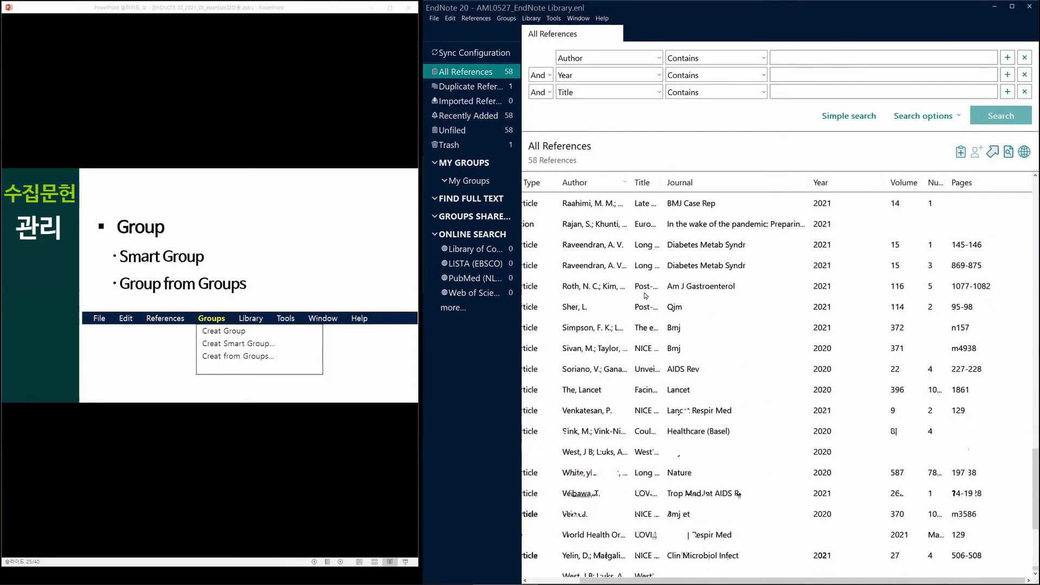
{"action": "scroll", "coordinate": [665, 353], "scroll_direction": "up", "scroll_amount": 5}
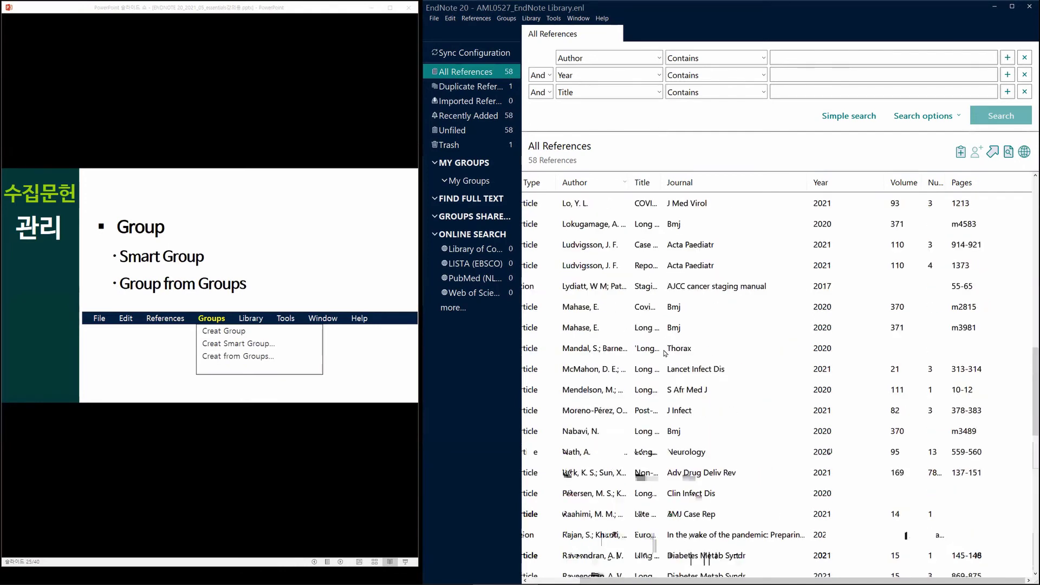
{"action": "scroll", "coordinate": [665, 352], "scroll_direction": "up", "scroll_amount": 10}
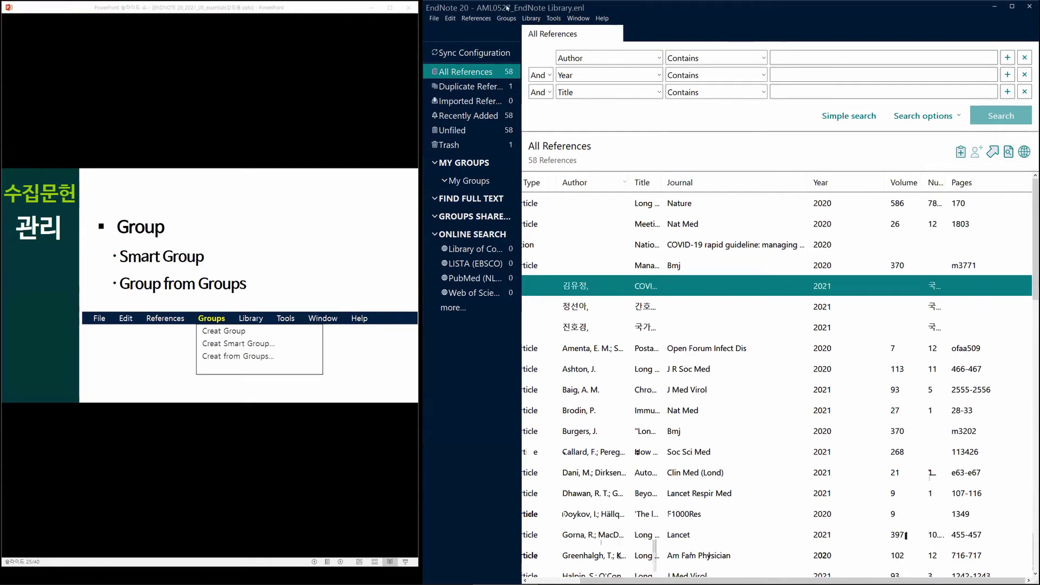
{"action": "left_click", "coordinate": [507, 20]}
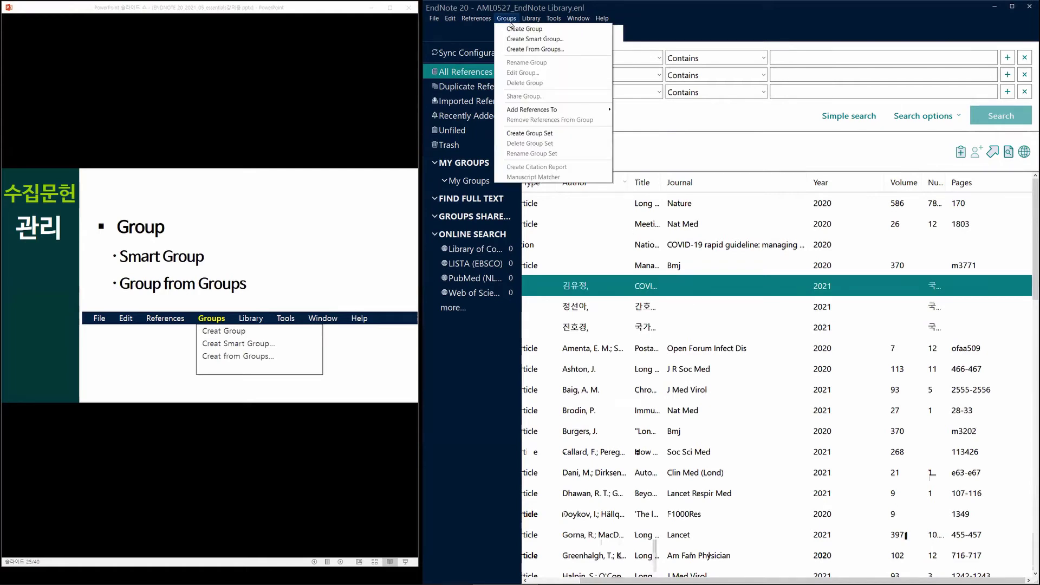
{"action": "left_click", "coordinate": [580, 36]}
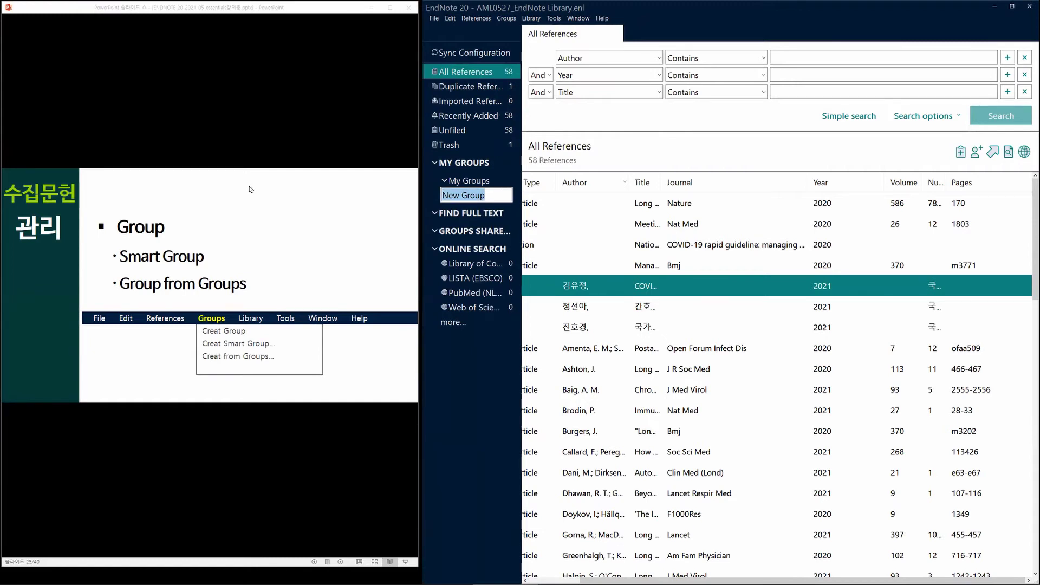
{"action": "type", "text": "Group A"}
{"action": "key", "text": "Return"}
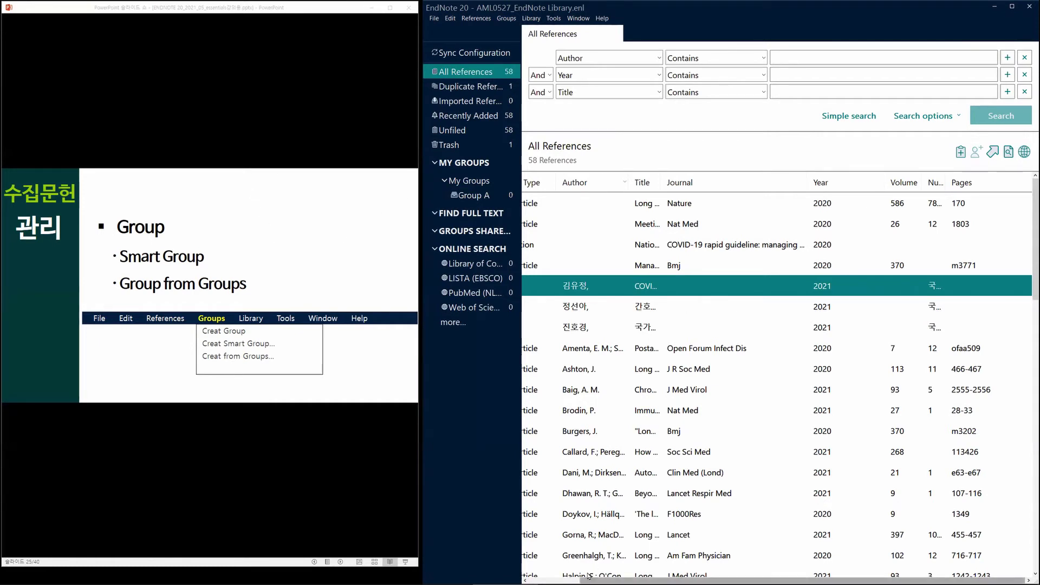
Step: Select the Nature 2020, Nat Med, Callard Soc Sci Med and Doykov F1000Res articles
{"action": "left_click_drag", "start_coordinate": [593, 578], "coordinate": [541, 578]}
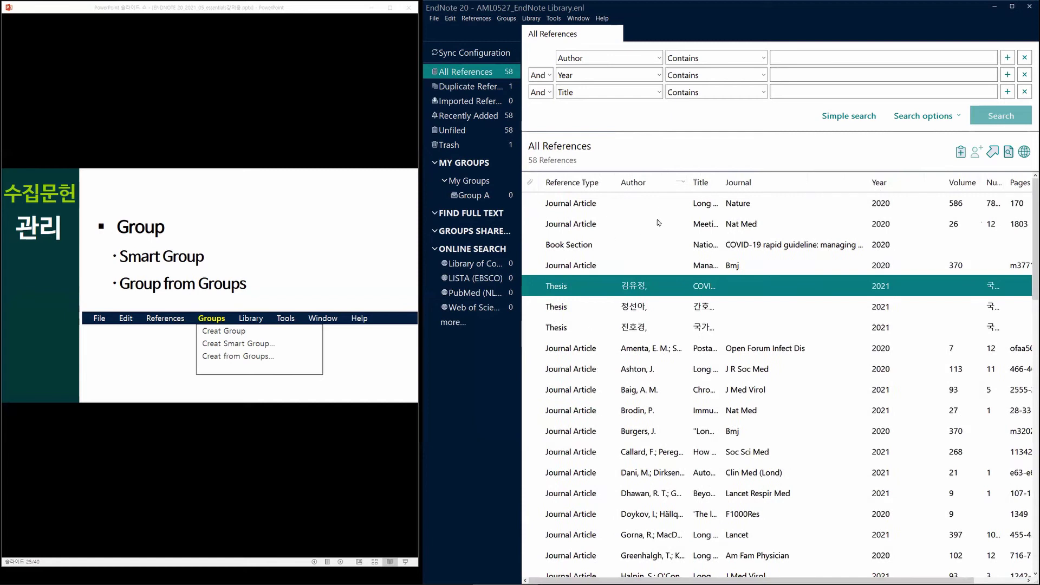
{"action": "left_click", "coordinate": [705, 208]}
{"action": "left_click", "coordinate": [723, 223], "text": "shift"}
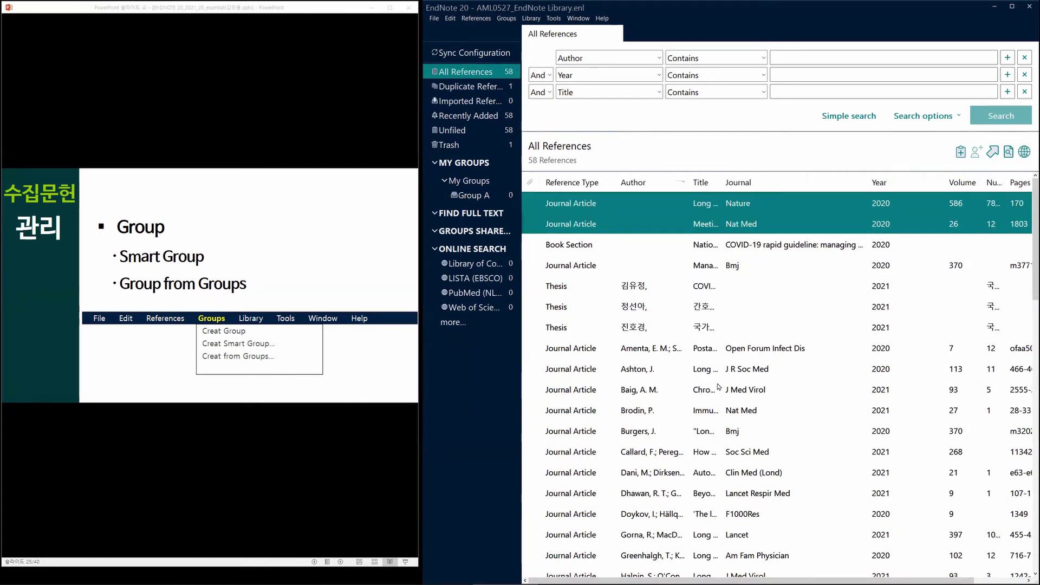
{"action": "left_click", "coordinate": [731, 456], "text": "ctrl"}
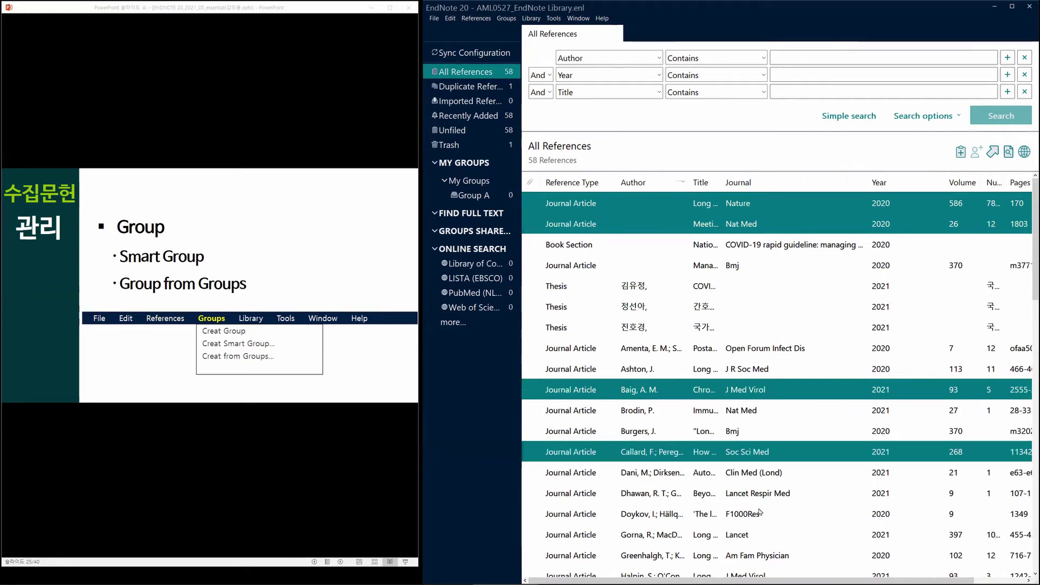
{"action": "left_click", "coordinate": [726, 517], "text": "ctrl"}
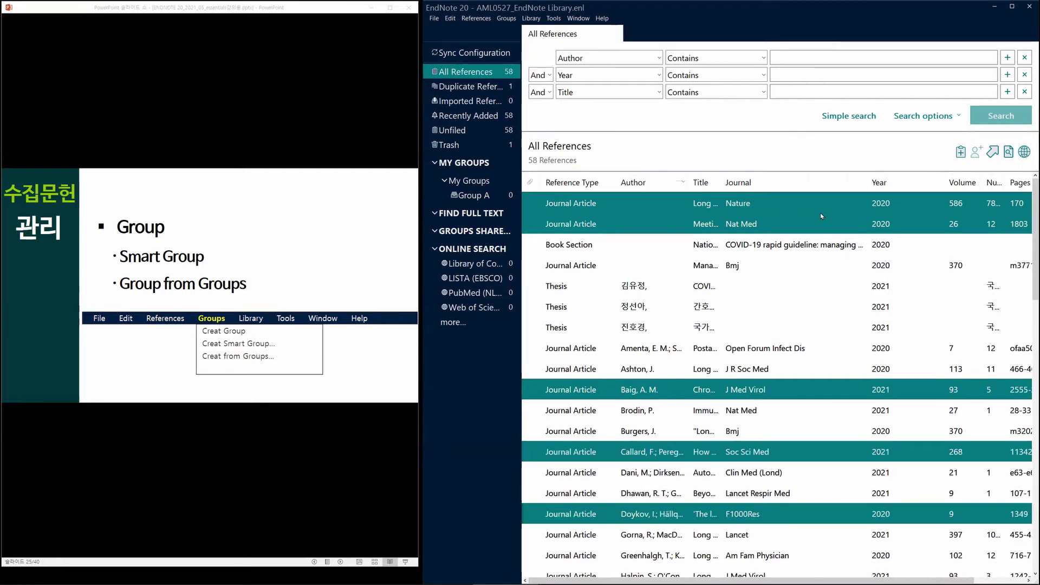
Step: Drag the Nature, Nat Med, Baig, Callard and Doykov articles into Group A and review them
{"action": "left_click_drag", "start_coordinate": [805, 213], "coordinate": [486, 196]}
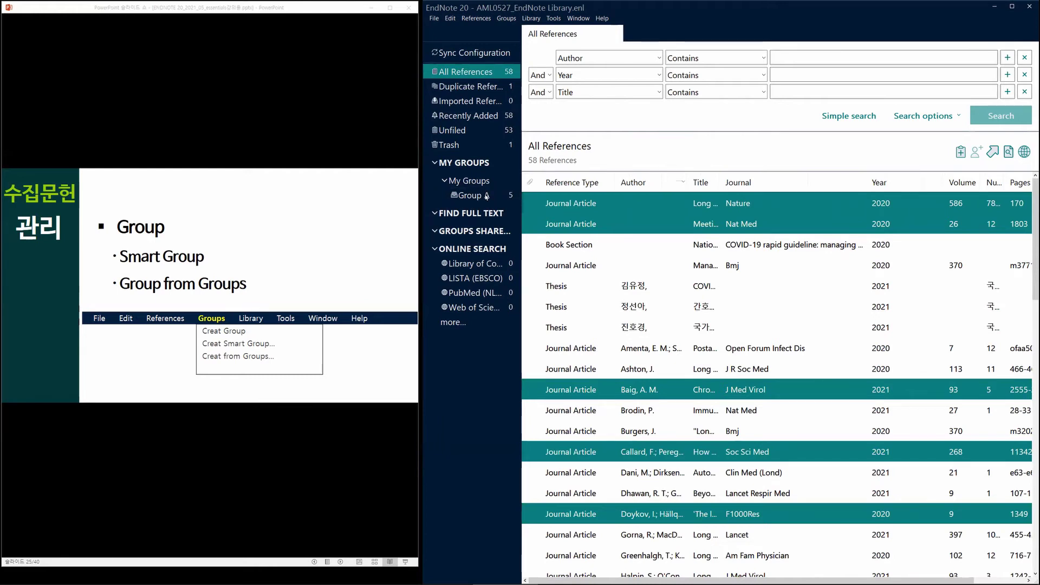
{"action": "left_click", "coordinate": [486, 196]}
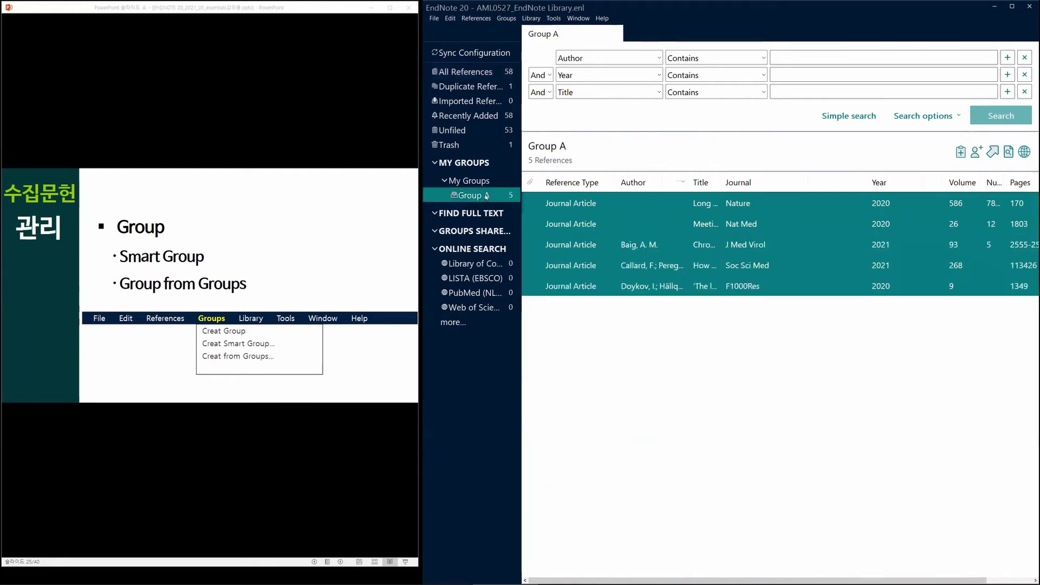
{"action": "left_click", "coordinate": [764, 205]}
{"action": "left_click", "coordinate": [764, 227]}
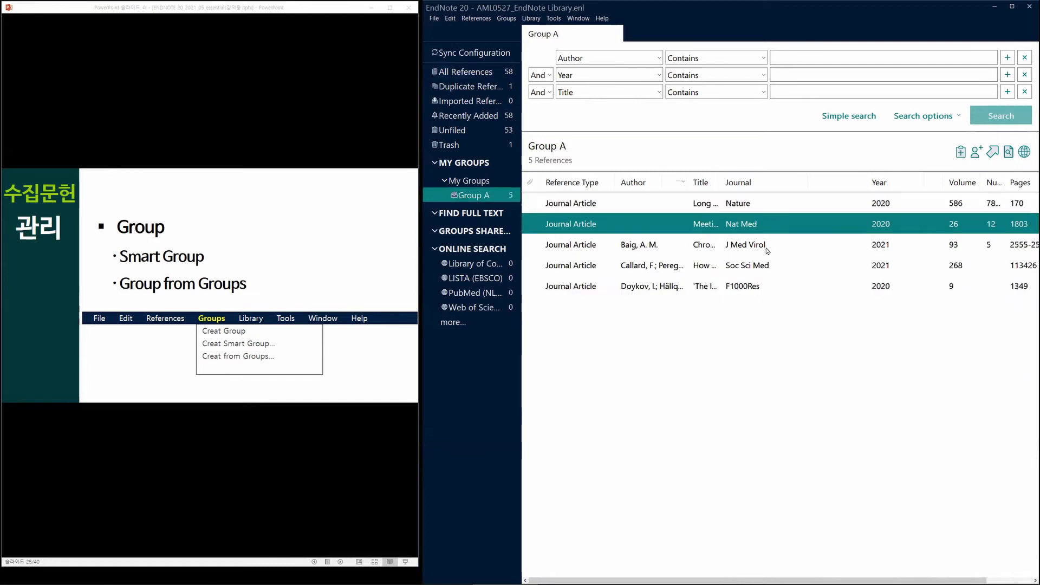
{"action": "left_click", "coordinate": [767, 247]}
{"action": "left_click", "coordinate": [768, 266]}
{"action": "left_click", "coordinate": [768, 286]}
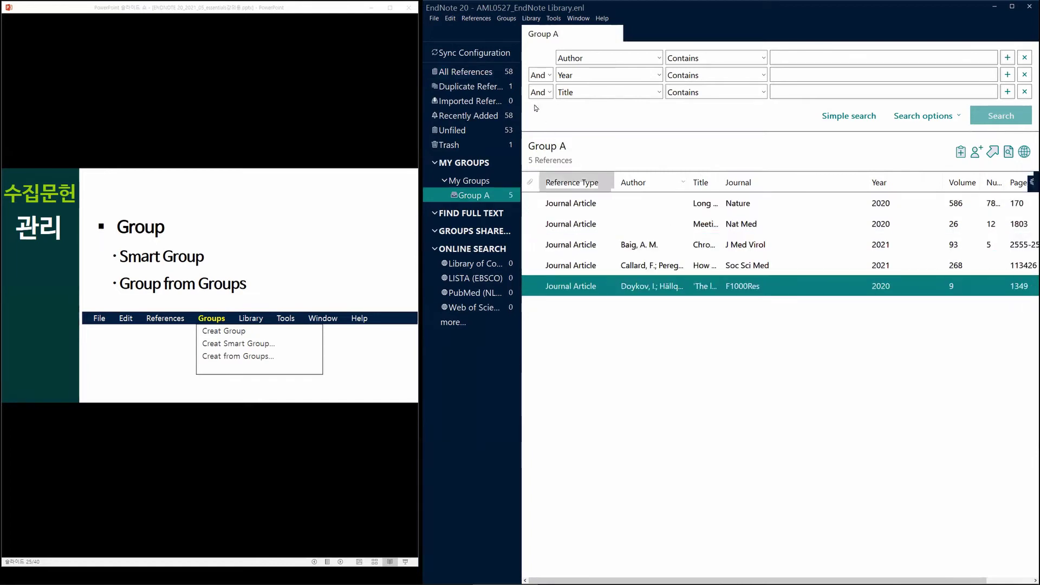
Step: Compare the 58-reference library with Group A's five articles, checking the Baig J Med Virol entry
{"action": "left_click", "coordinate": [479, 74]}
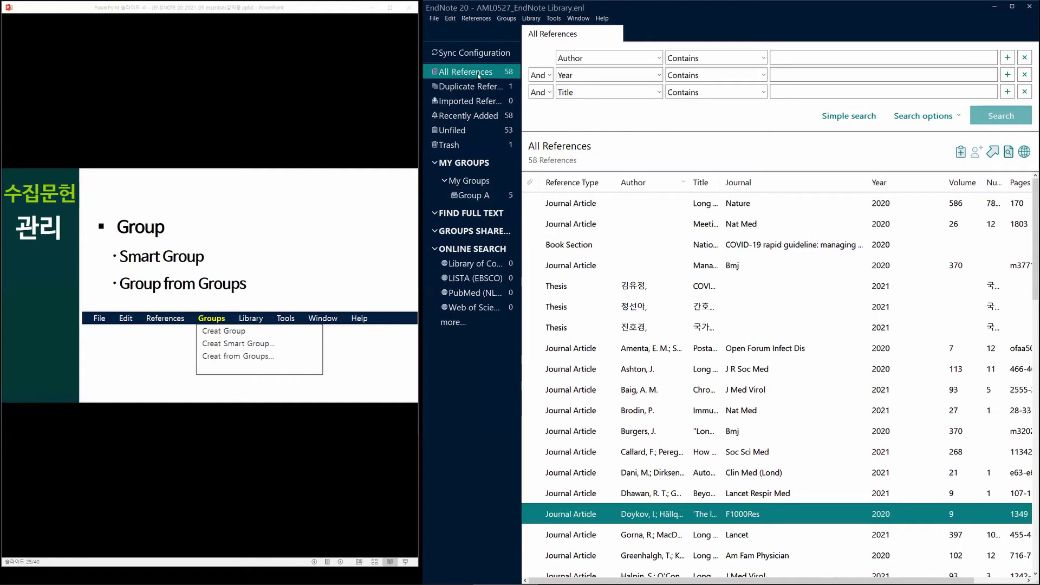
{"action": "left_click", "coordinate": [478, 197]}
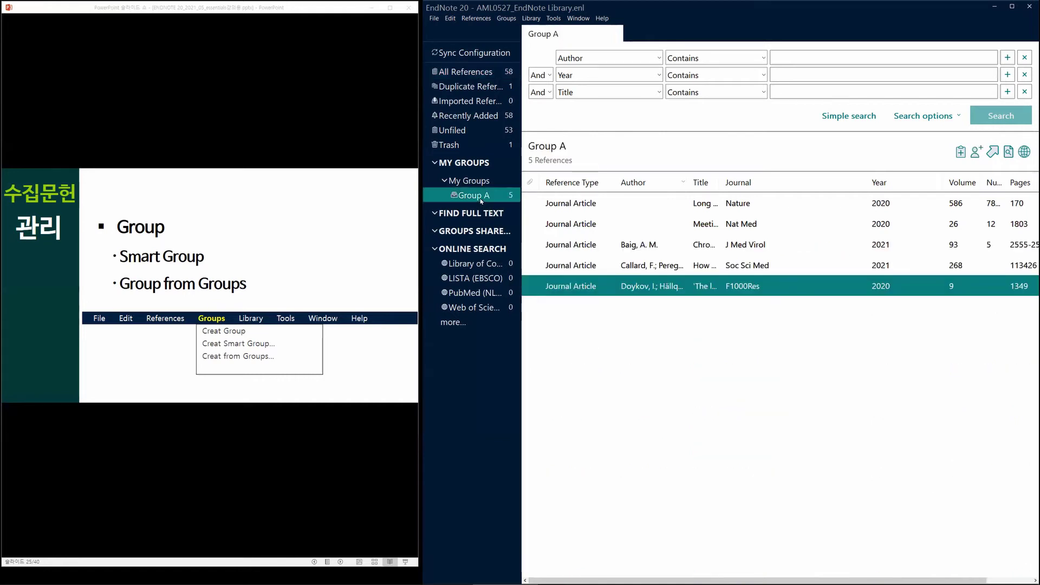
{"action": "left_click", "coordinate": [742, 203]}
{"action": "left_click", "coordinate": [744, 224]}
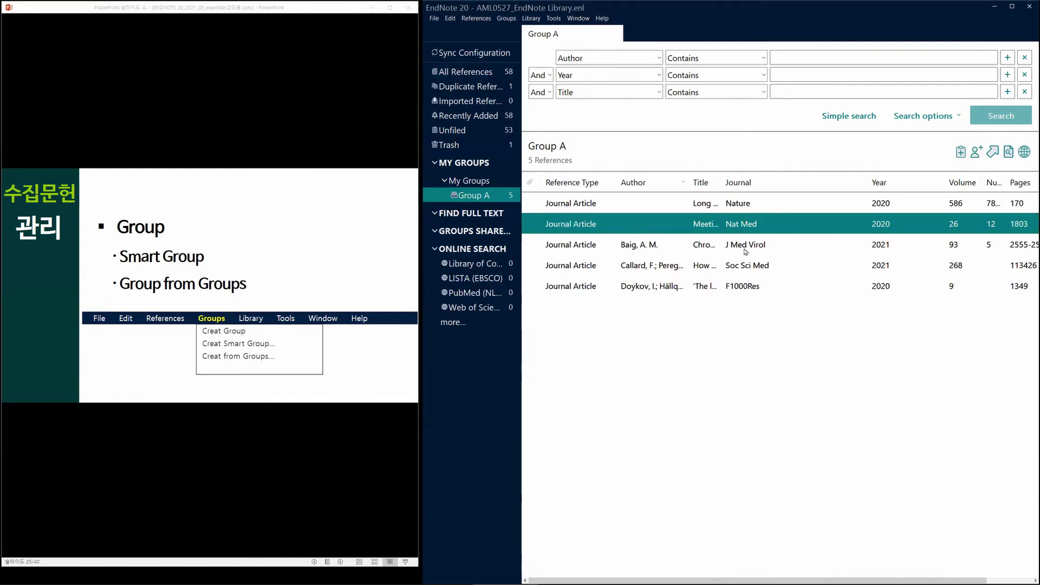
{"action": "left_click", "coordinate": [744, 250]}
{"action": "left_click", "coordinate": [479, 73]}
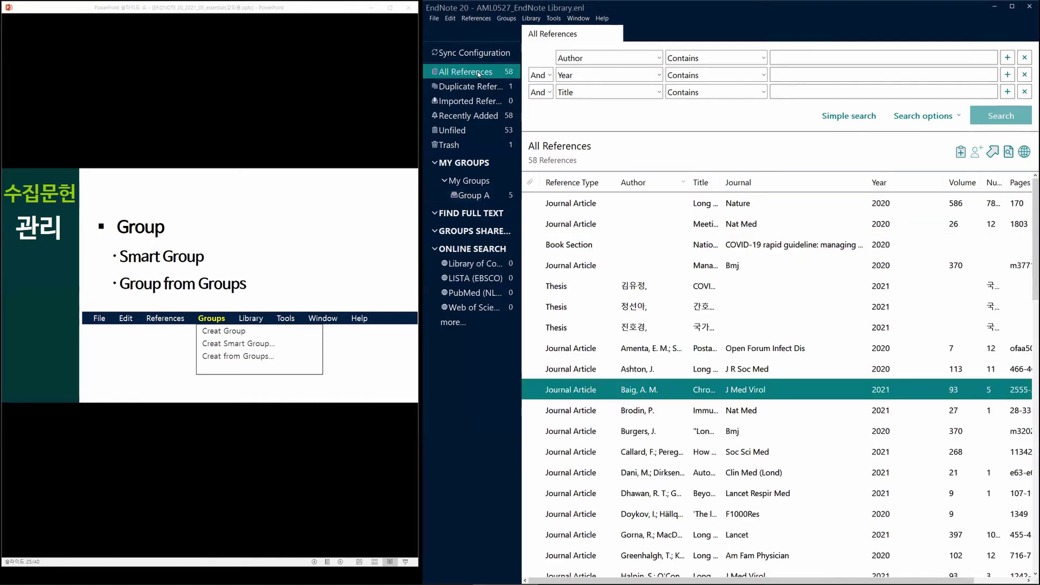
{"action": "left_click", "coordinate": [476, 195]}
{"action": "left_click", "coordinate": [507, 18]}
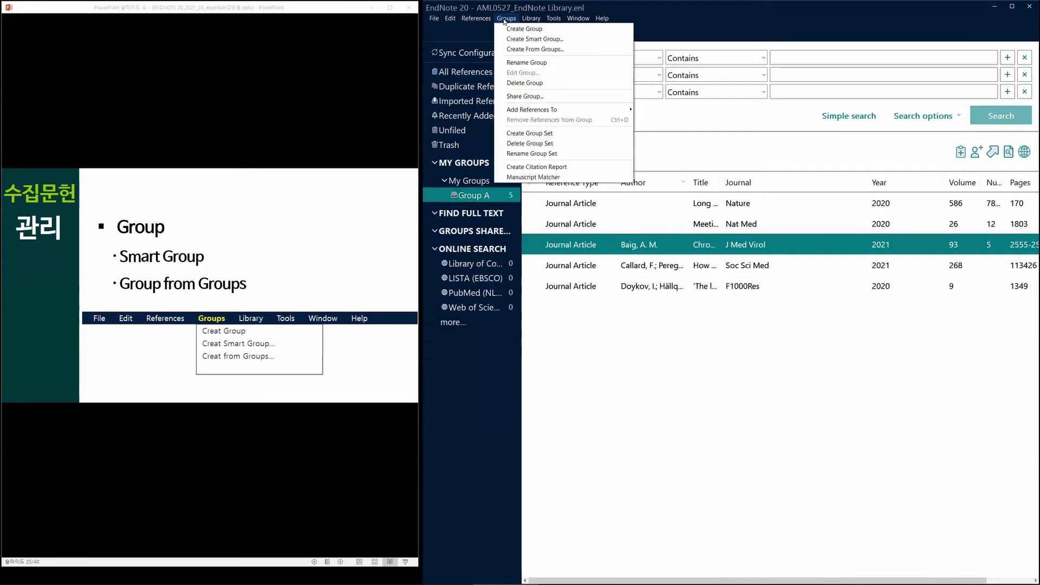
Step: Start a new smart group and name it 'Group B'
{"action": "left_click", "coordinate": [571, 39]}
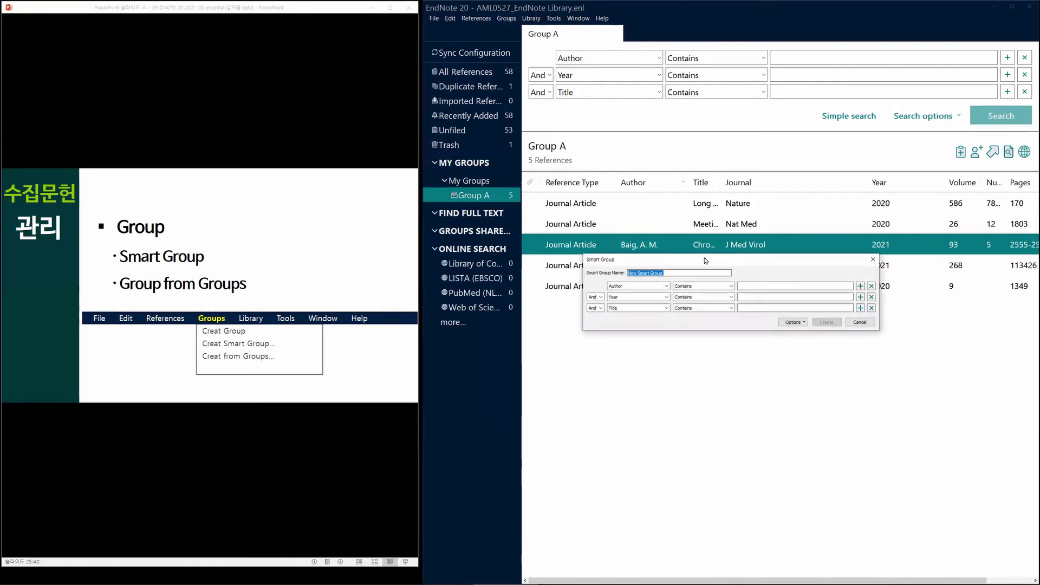
{"action": "left_click_drag", "start_coordinate": [700, 258], "coordinate": [648, 232]}
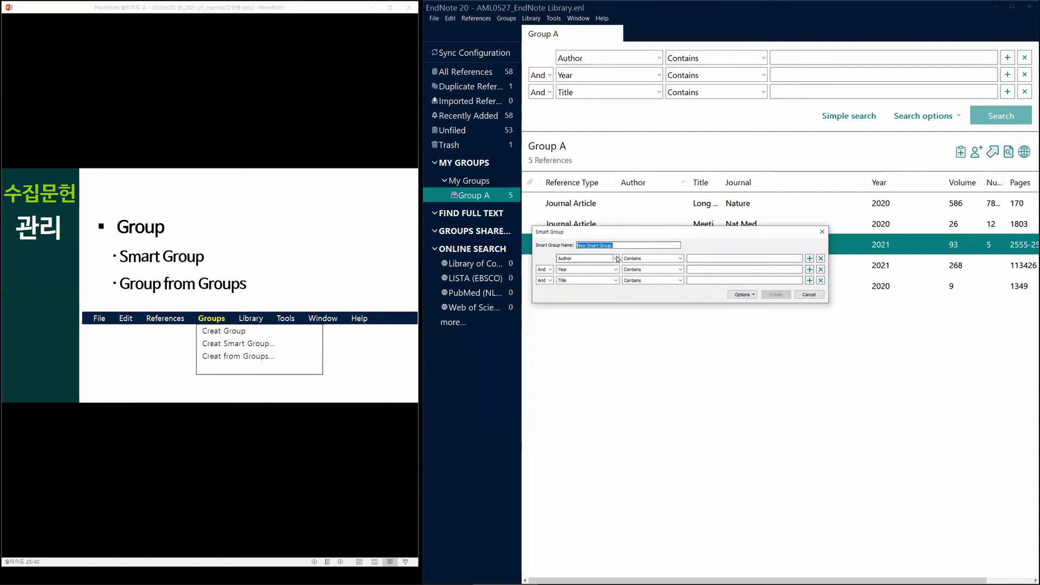
{"action": "type", "text": "G"}
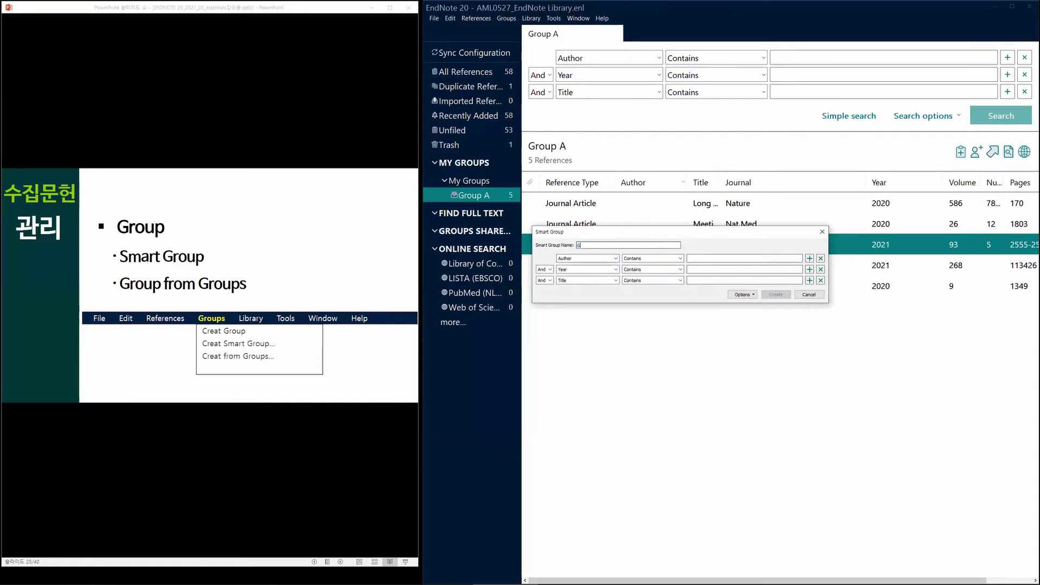
{"action": "type", "text": "roup B"}
{"action": "left_click", "coordinate": [617, 259]}
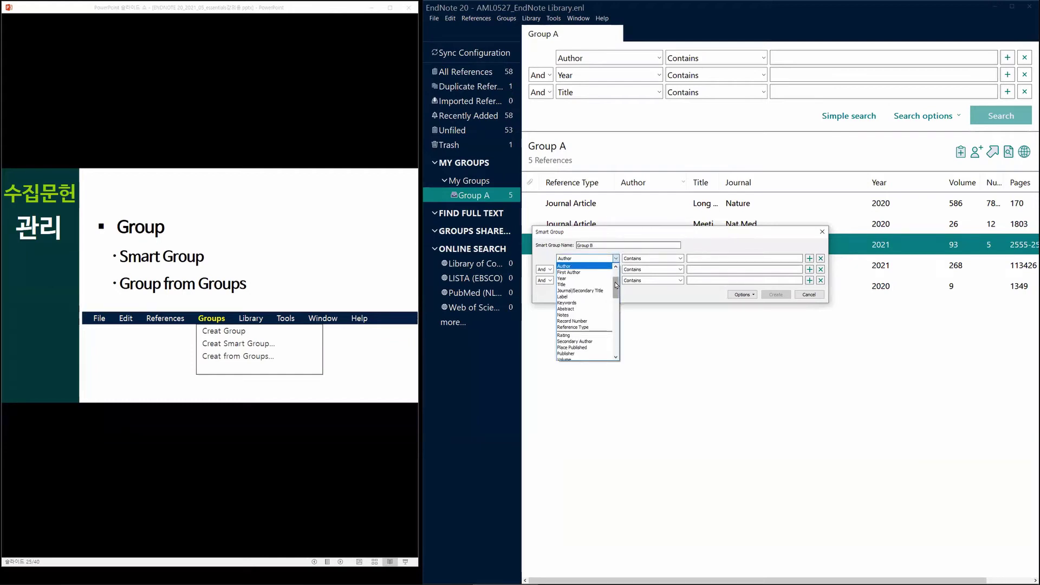
{"action": "left_click", "coordinate": [677, 259]}
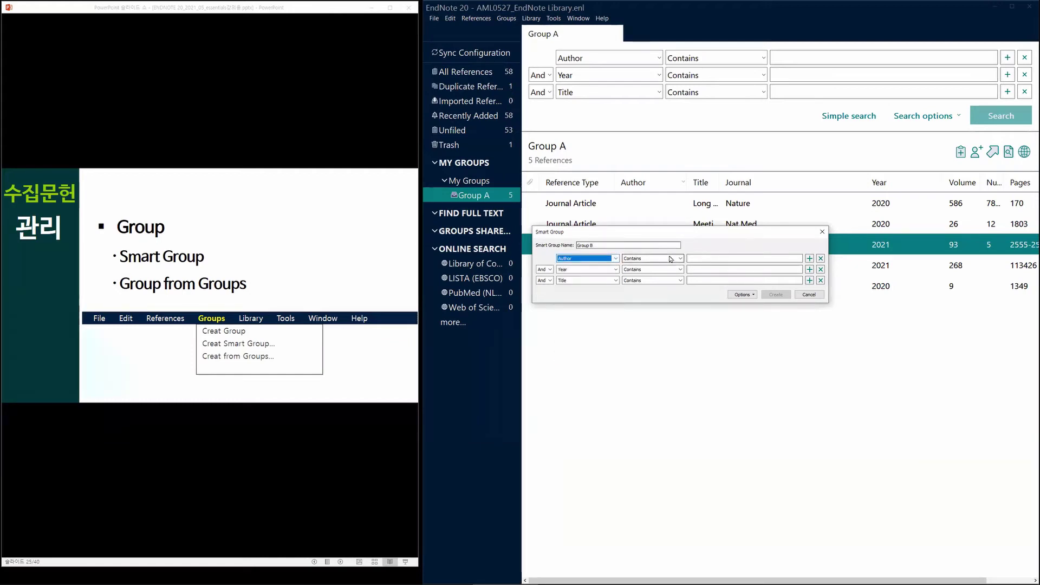
{"action": "left_click", "coordinate": [677, 261]}
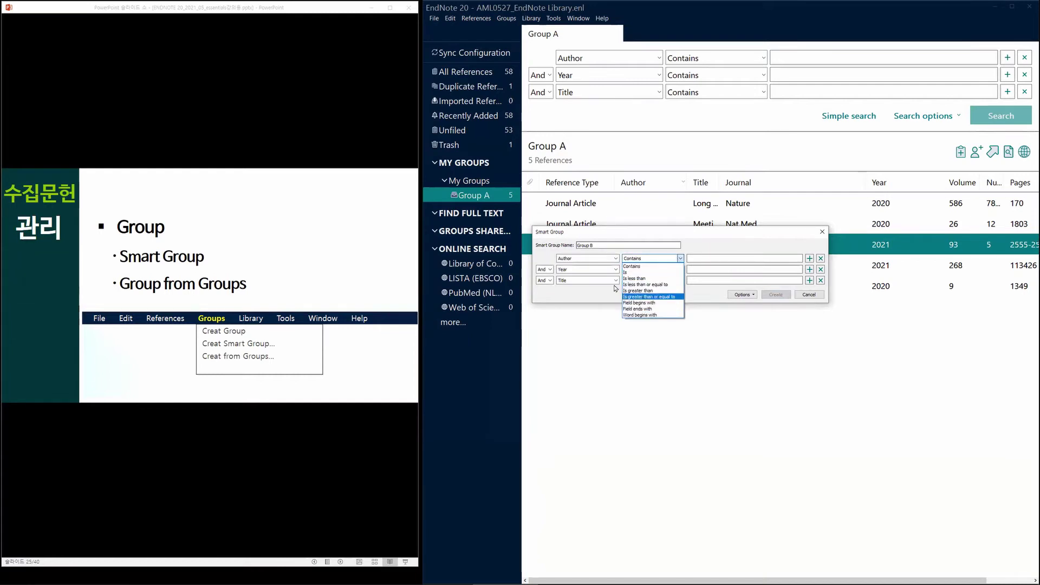
Step: Set the criterion to Year is greater than 2020 and create the smart group
{"action": "left_click", "coordinate": [615, 259]}
{"action": "left_click", "coordinate": [615, 260]}
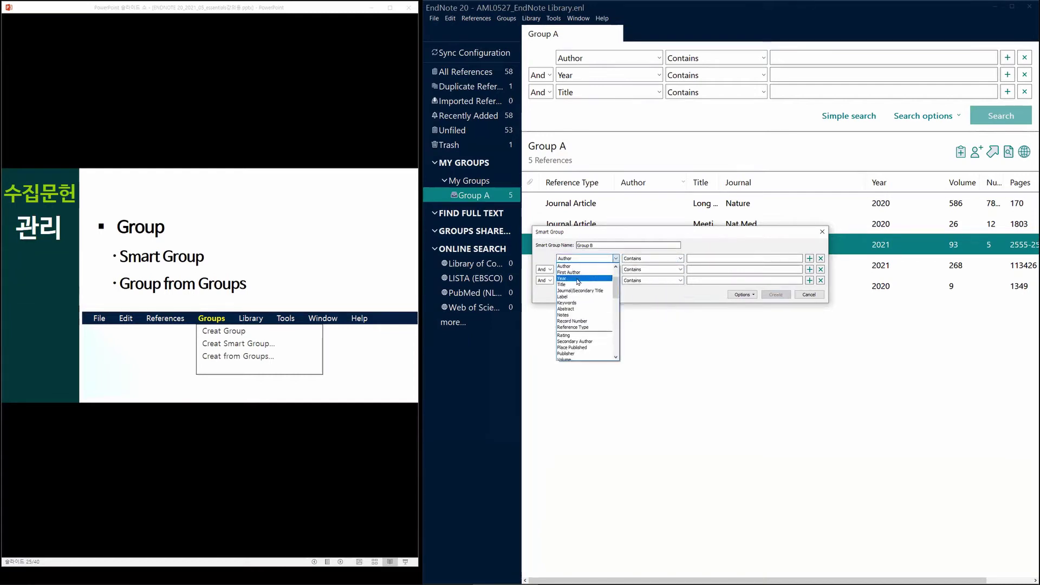
{"action": "left_click", "coordinate": [562, 279]}
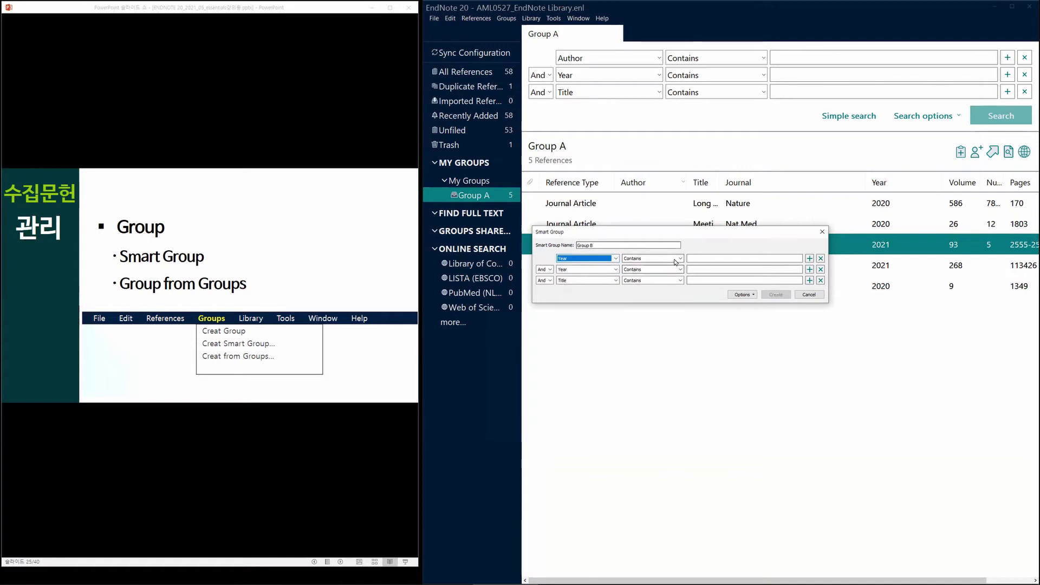
{"action": "left_click", "coordinate": [679, 259]}
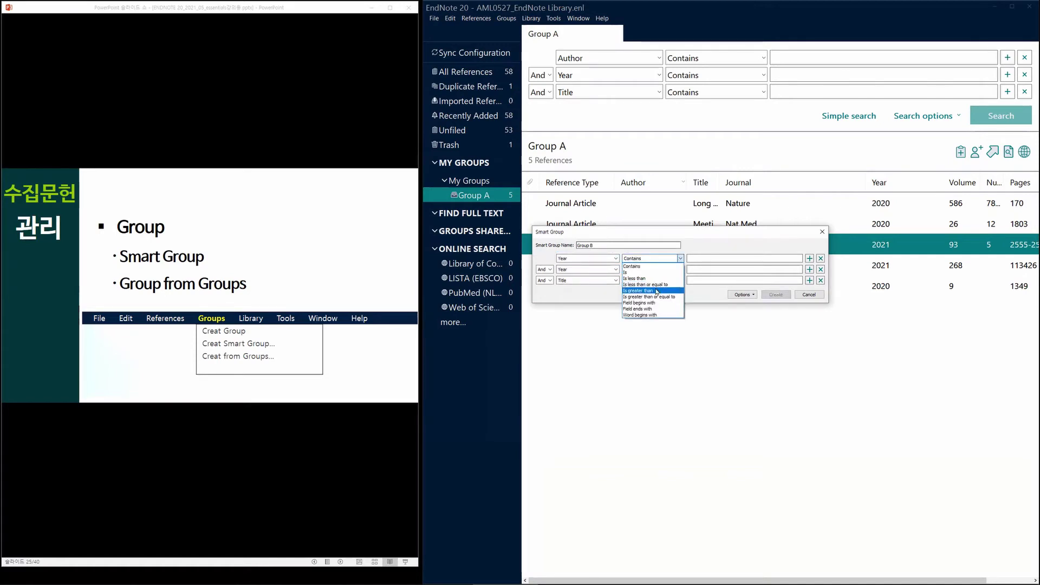
{"action": "left_click", "coordinate": [663, 291]}
{"action": "left_click", "coordinate": [715, 260]}
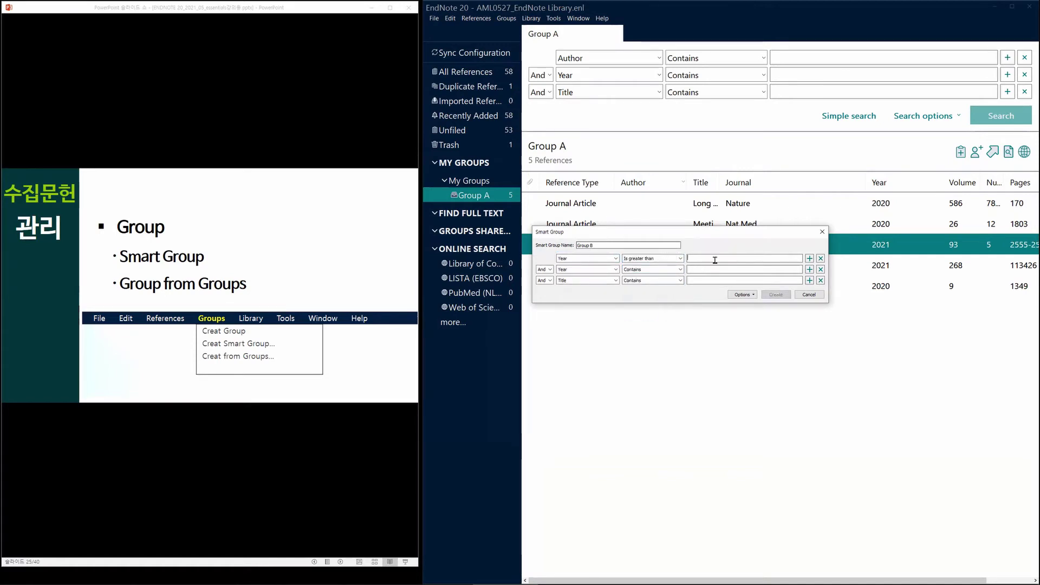
{"action": "type", "text": "202"}
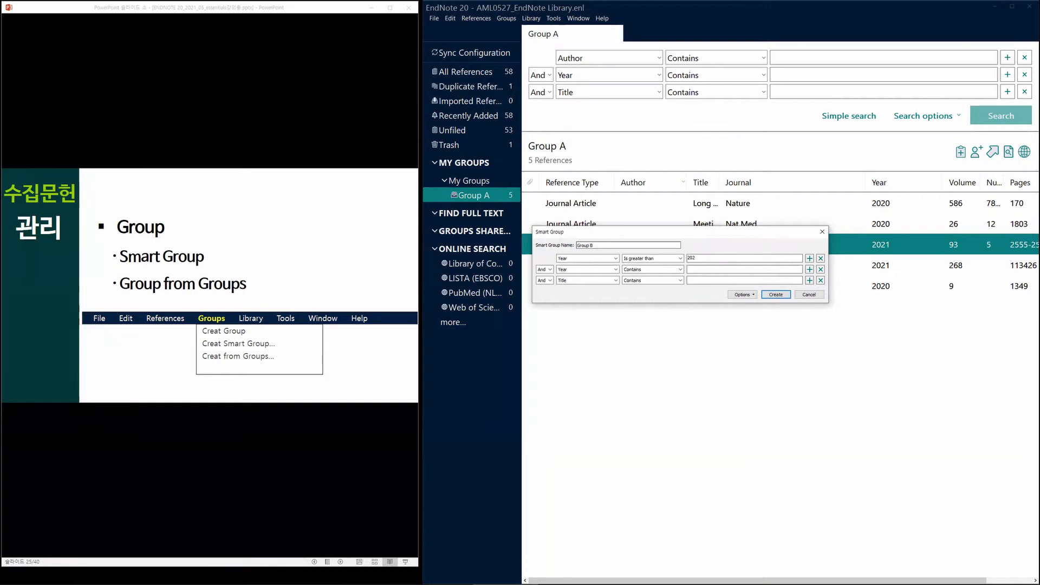
{"action": "type", "text": "0"}
{"action": "key", "text": "Return"}
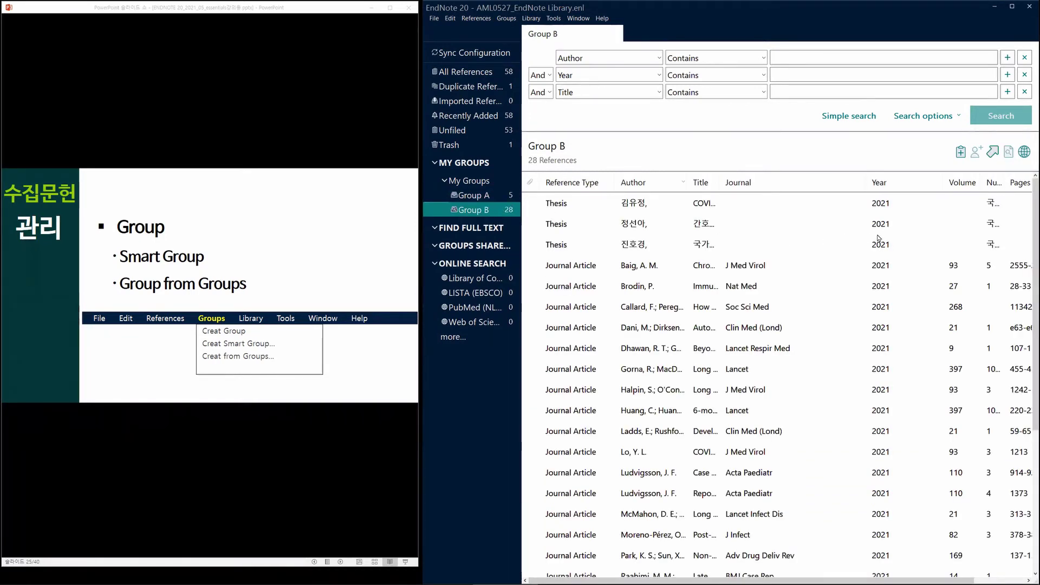
{"action": "scroll", "coordinate": [845, 382], "scroll_direction": "down", "scroll_amount": 3}
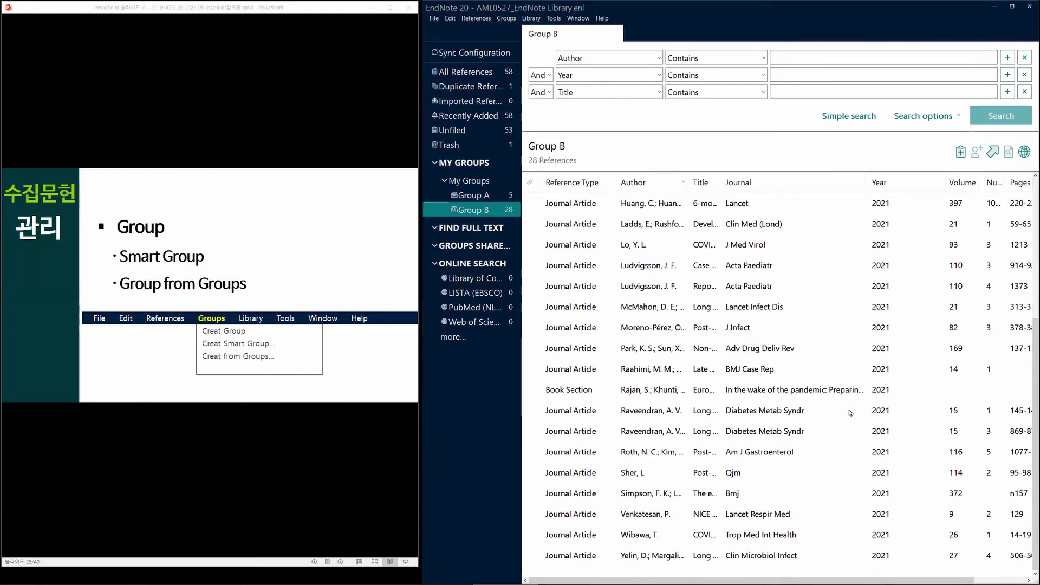
{"action": "scroll", "coordinate": [805, 484], "scroll_direction": "up", "scroll_amount": 3}
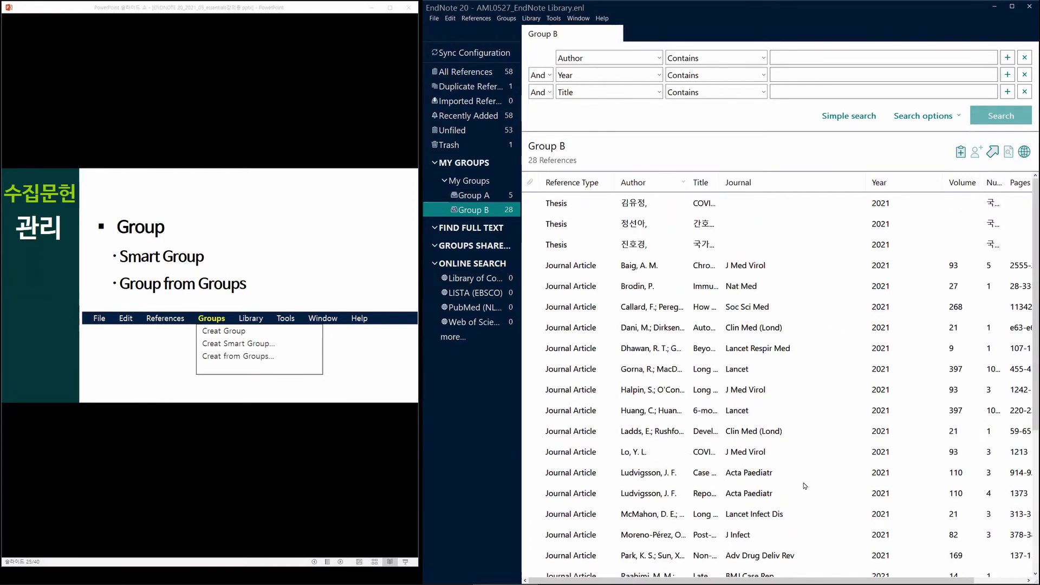
{"action": "left_click", "coordinate": [626, 289]}
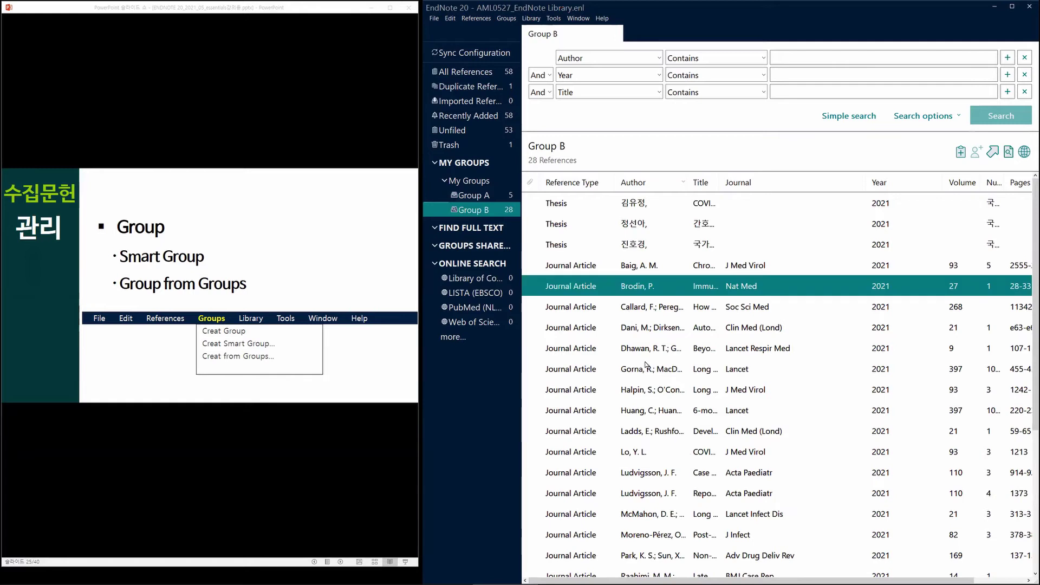
{"action": "left_click", "coordinate": [643, 362]}
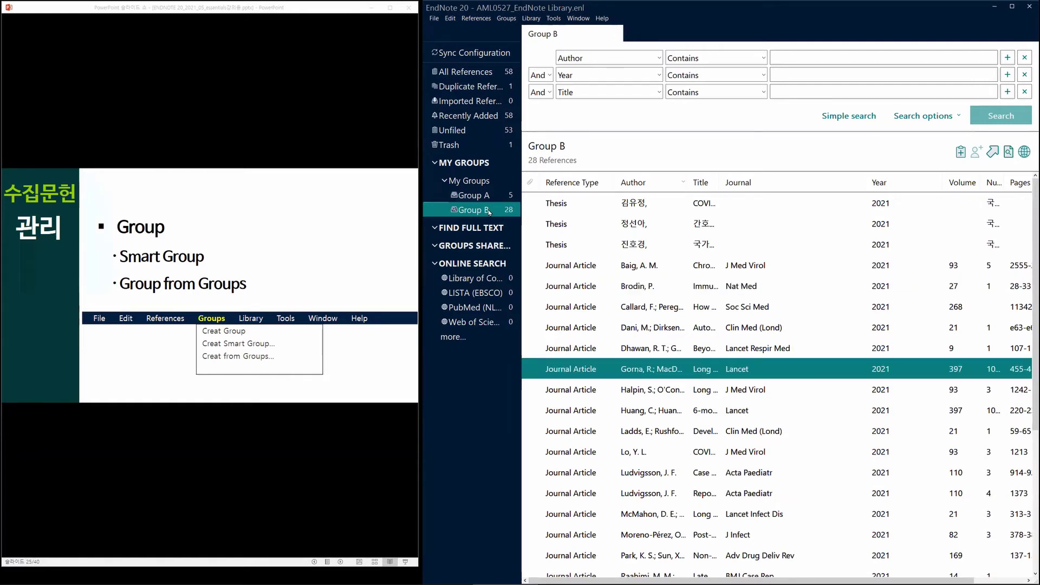
{"action": "right_click", "coordinate": [489, 212]}
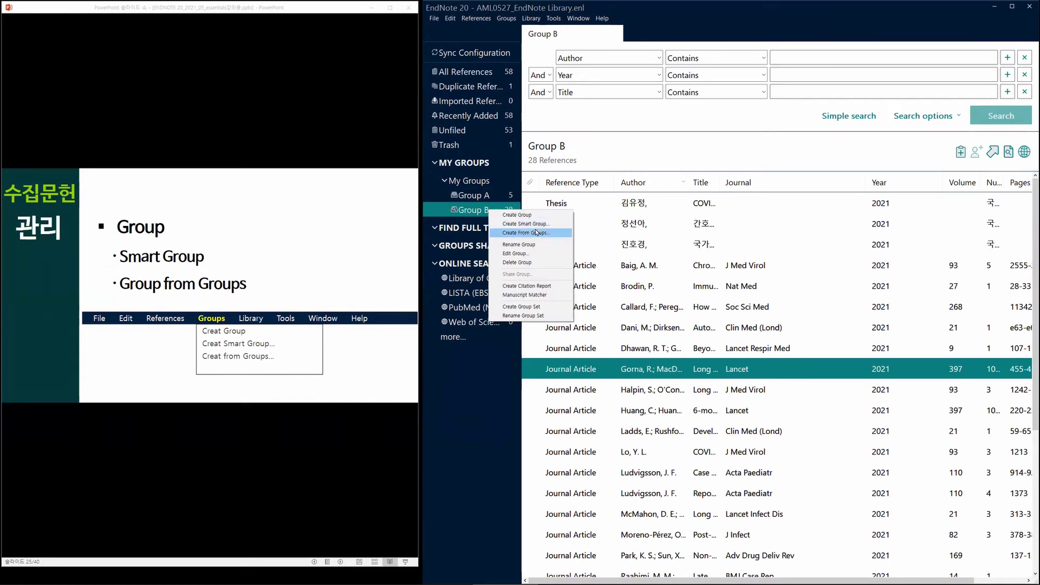
{"action": "left_click", "coordinate": [547, 254]}
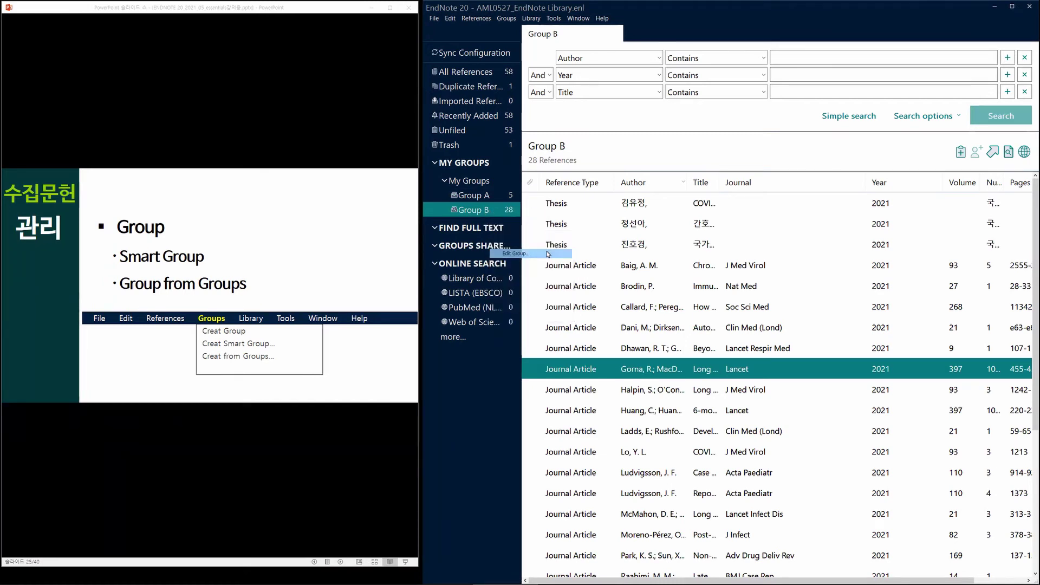
{"action": "left_click", "coordinate": [658, 296]}
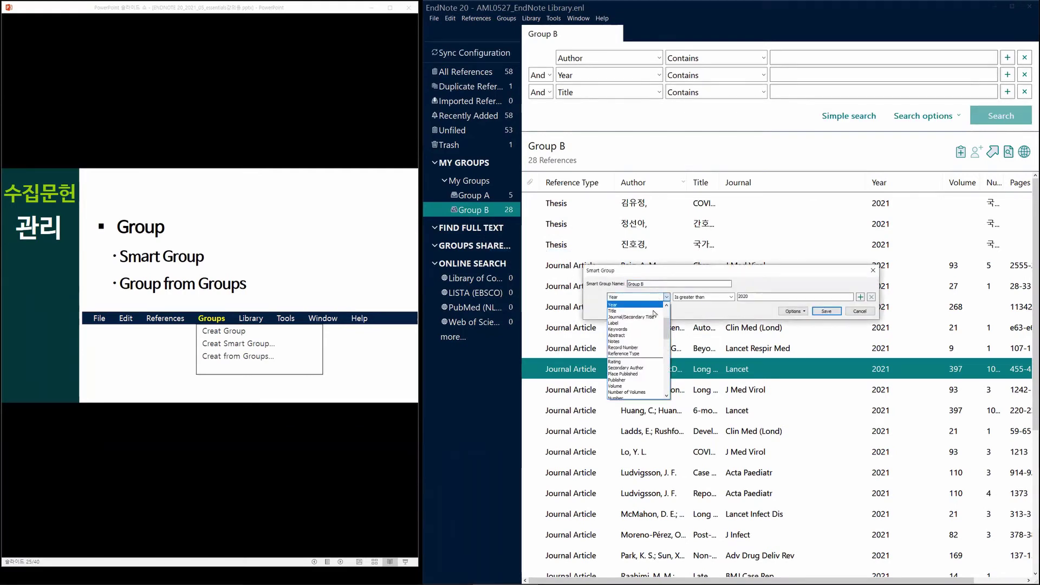
{"action": "left_click", "coordinate": [853, 308]}
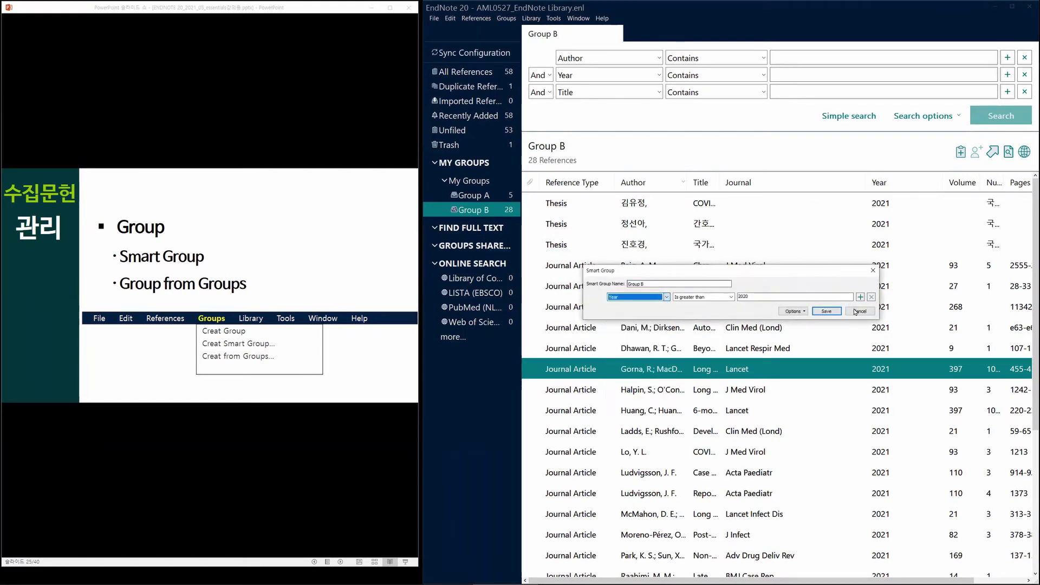
{"action": "left_click", "coordinate": [858, 311]}
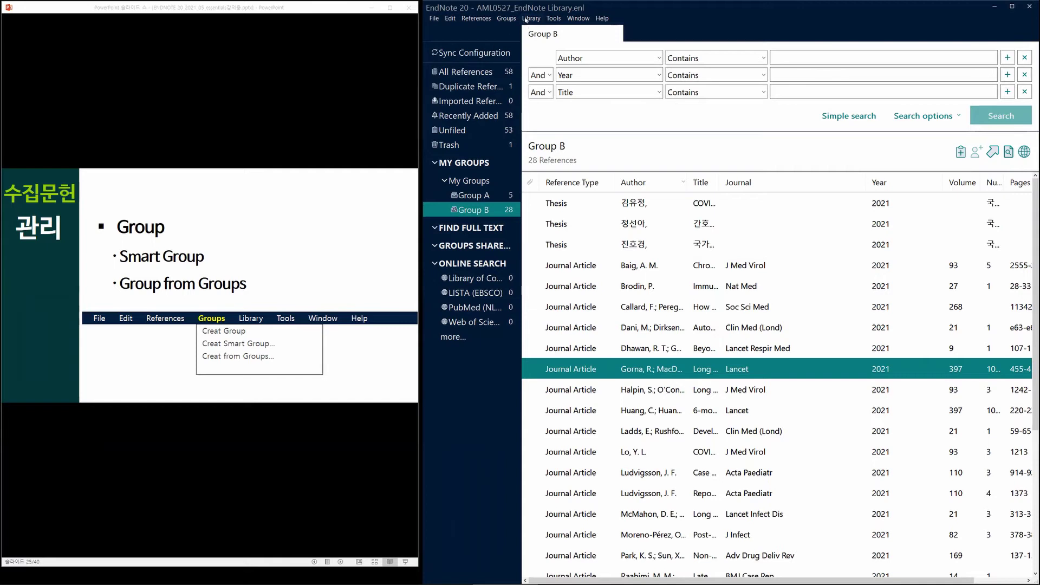
{"action": "left_click", "coordinate": [507, 18]}
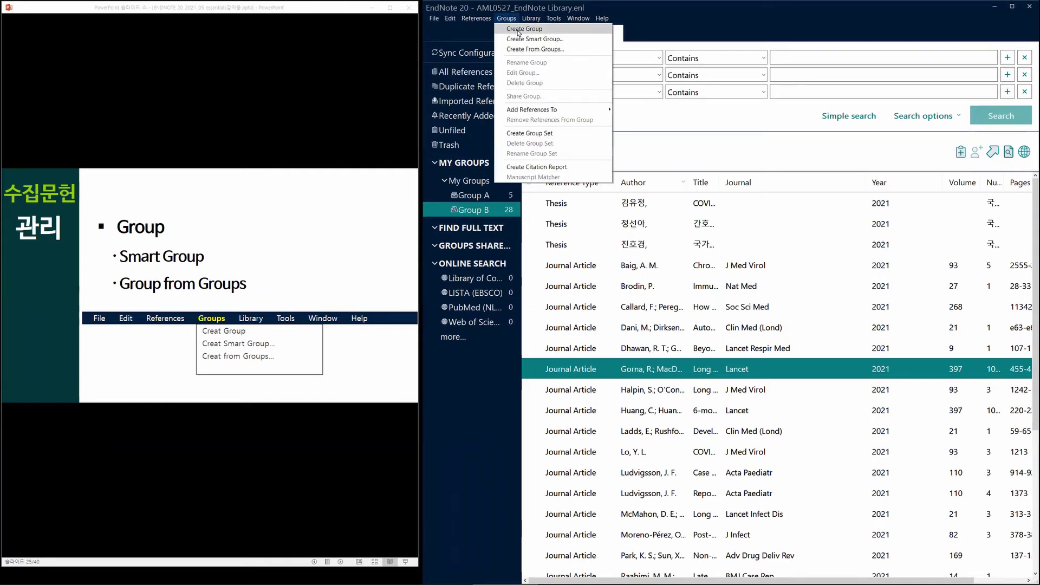
Step: Use Create From Groups to combine Group A And Group B into a new group
{"action": "left_click", "coordinate": [574, 51]}
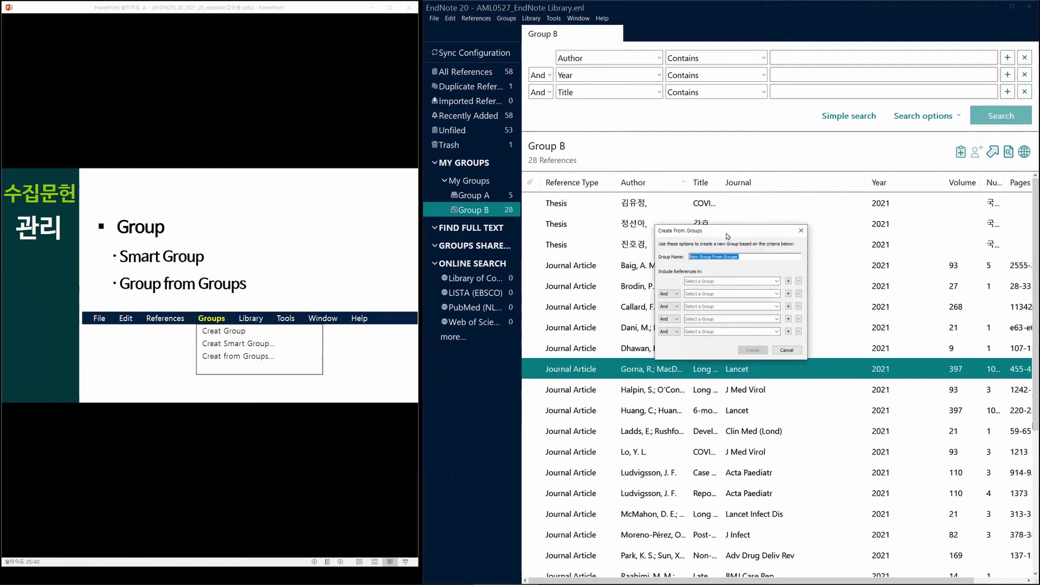
{"action": "left_click_drag", "start_coordinate": [727, 236], "coordinate": [683, 201]}
{"action": "left_click", "coordinate": [630, 259]}
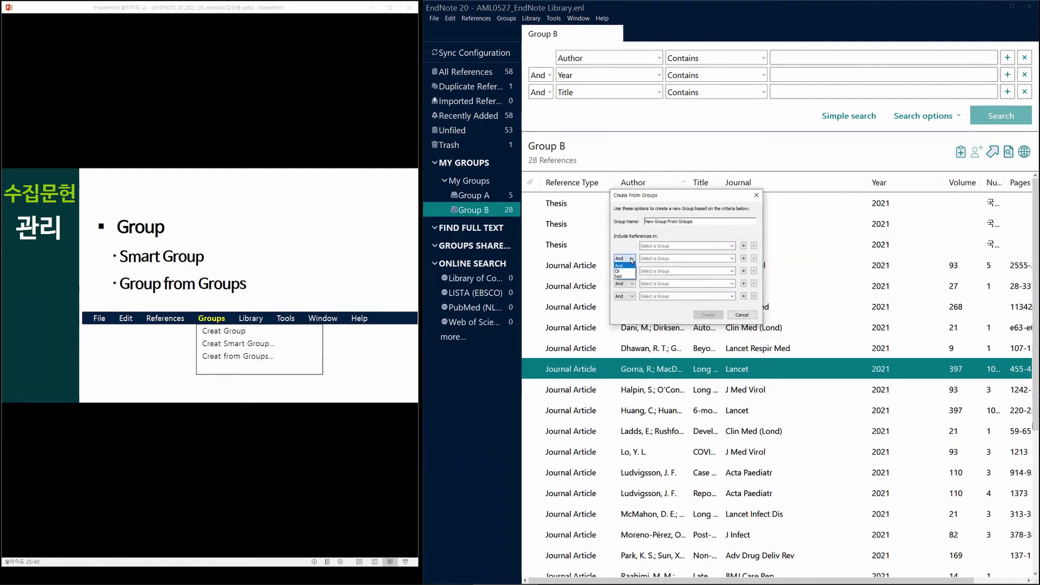
{"action": "left_click", "coordinate": [631, 261]}
{"action": "left_click", "coordinate": [713, 248]}
{"action": "left_click", "coordinate": [717, 261]}
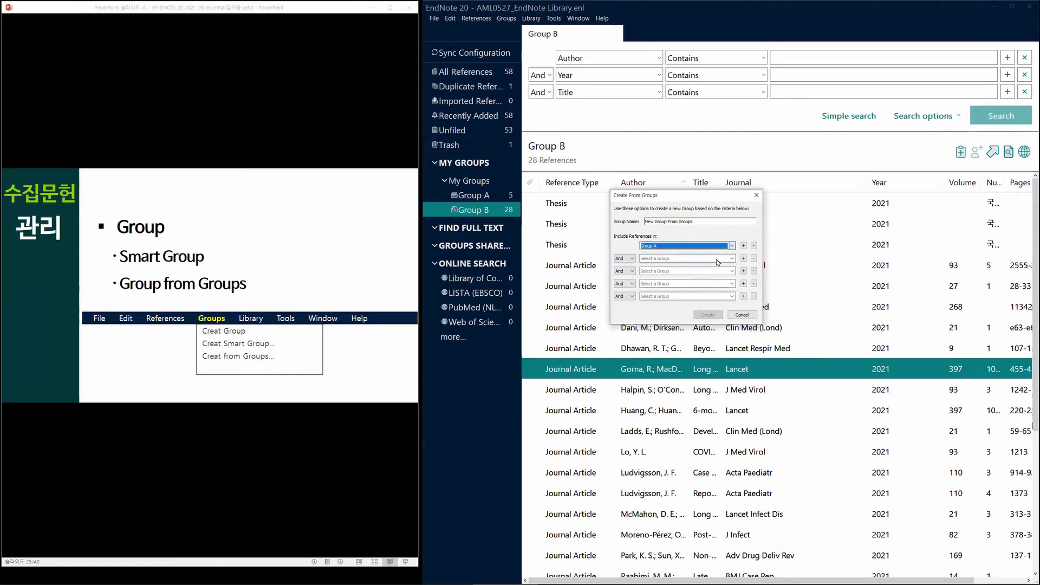
{"action": "left_click", "coordinate": [718, 261]}
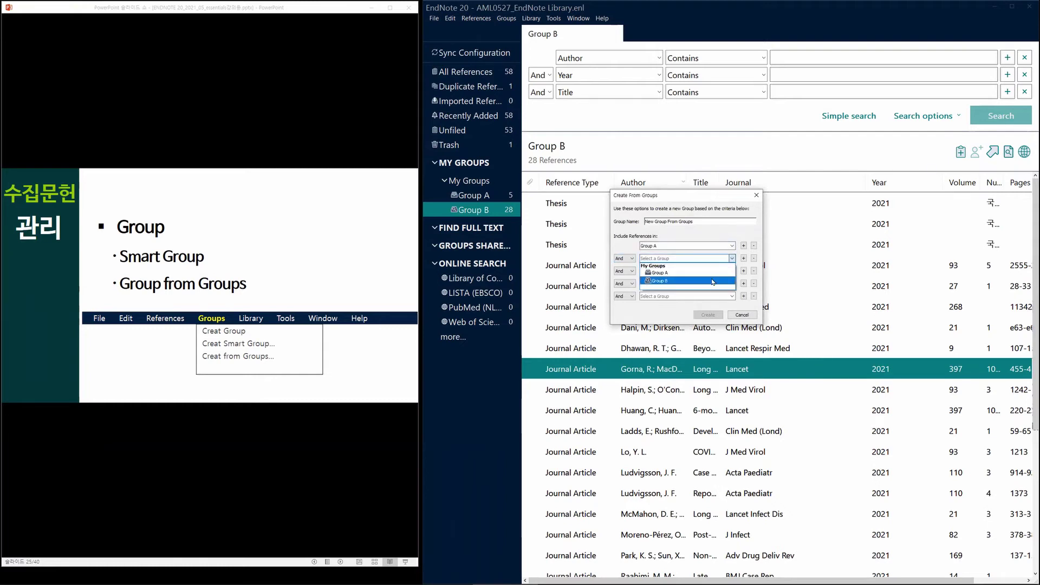
{"action": "left_click", "coordinate": [713, 281]}
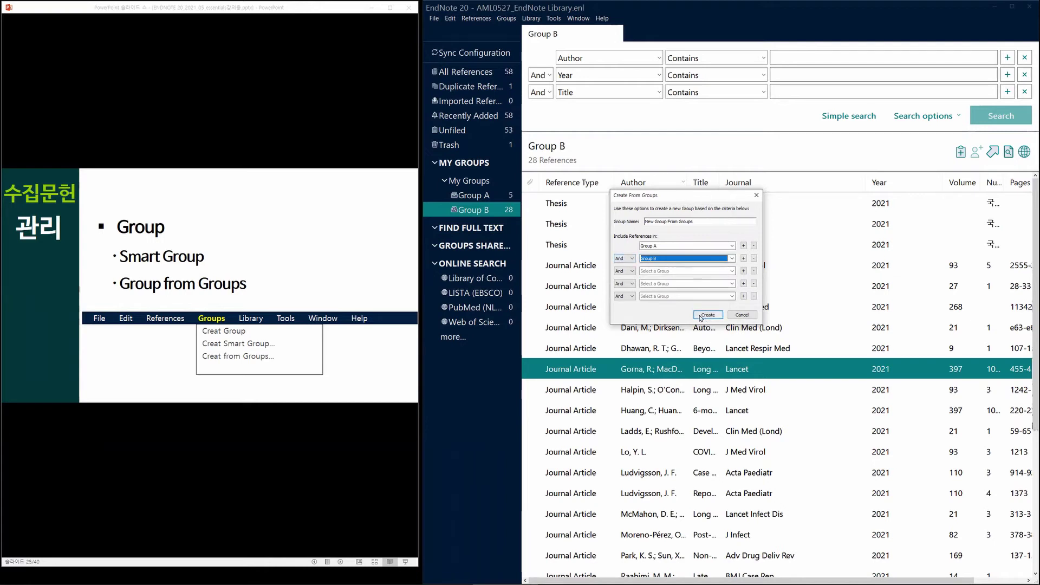
{"action": "left_click", "coordinate": [706, 317]}
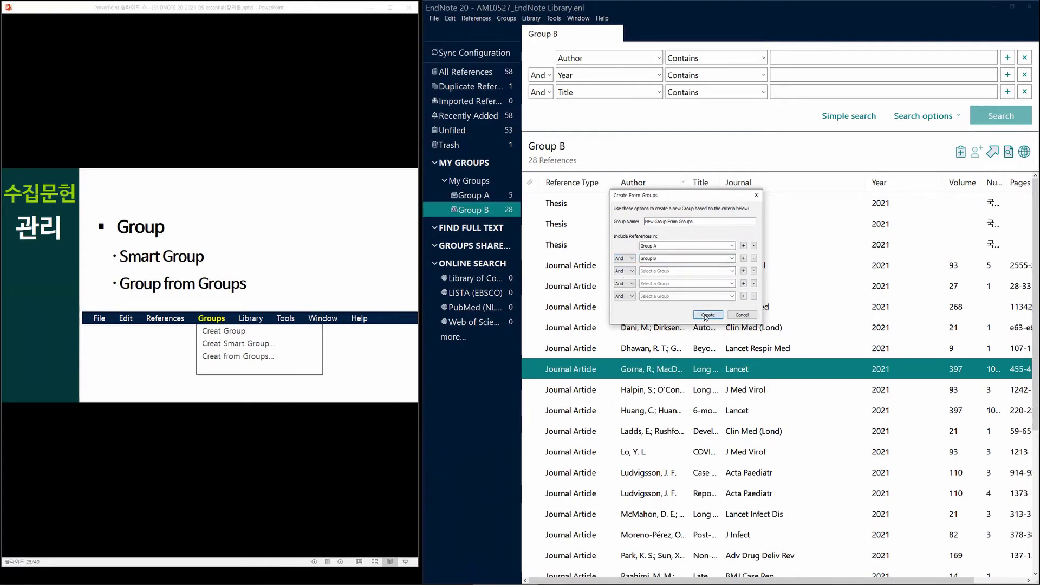
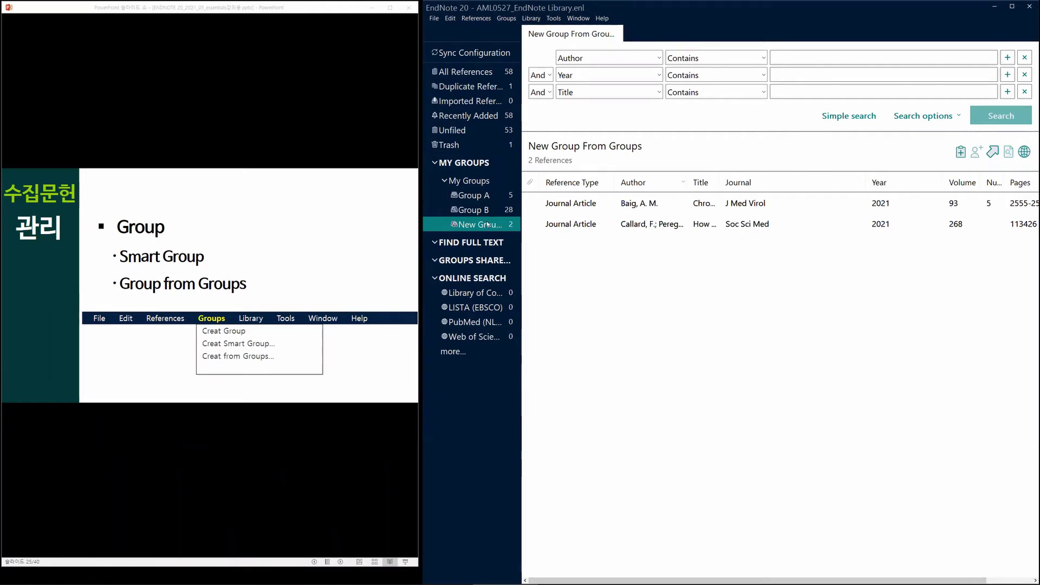
Step: Advance the lecture slides to the next topic
{"action": "left_click", "coordinate": [506, 18]}
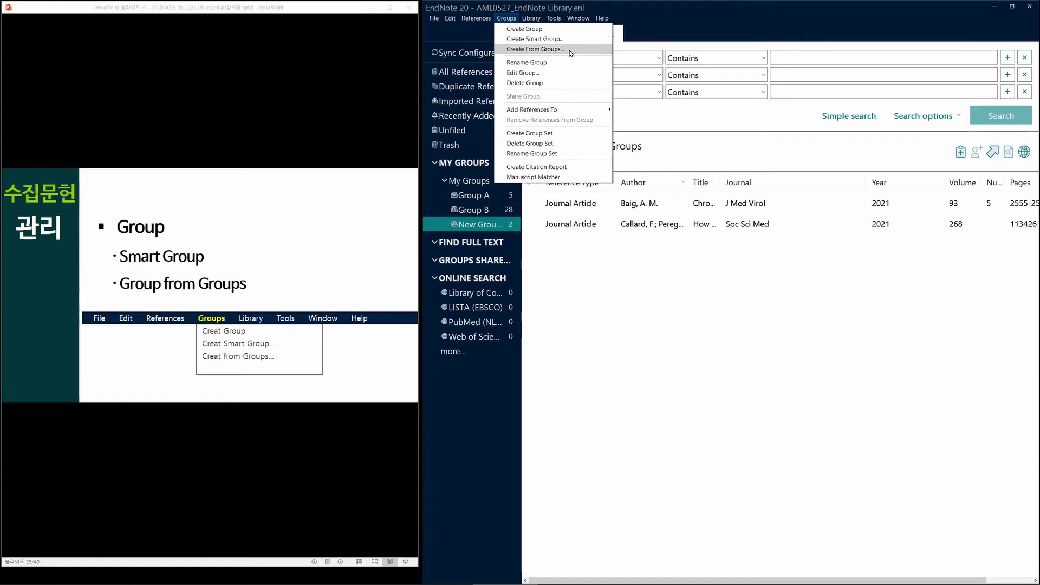
{"action": "left_click", "coordinate": [332, 276]}
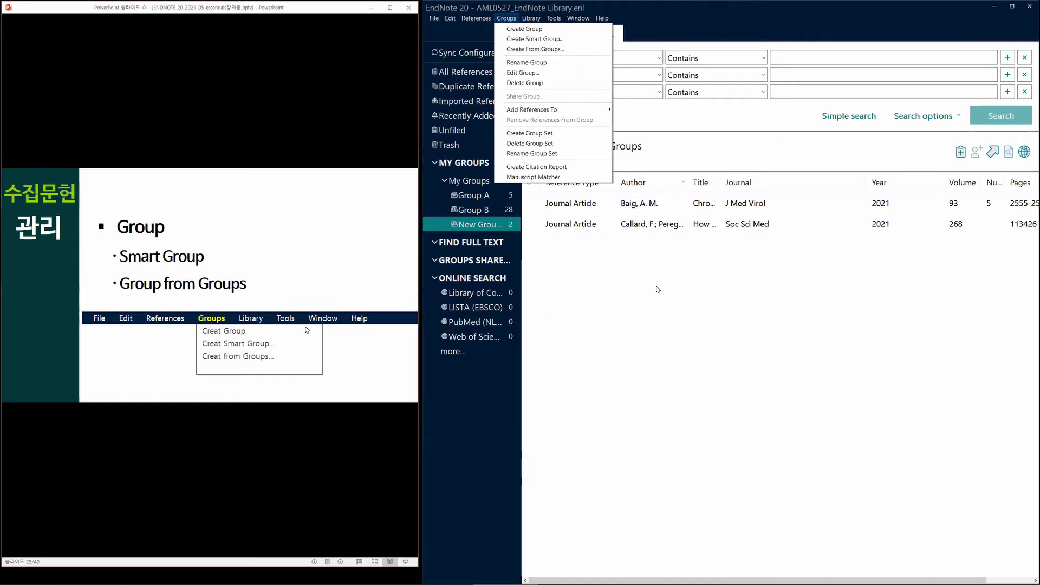
{"action": "left_click", "coordinate": [333, 275]}
{"action": "left_click", "coordinate": [754, 319]}
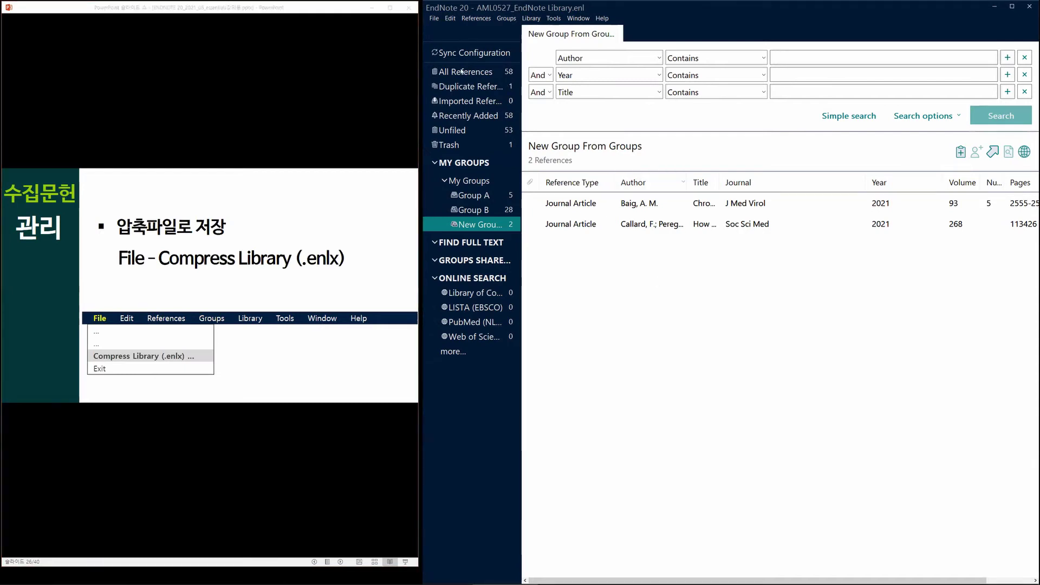
Step: Show all 58 references and start File > Compress Library (.enlx)
{"action": "left_click", "coordinate": [461, 71]}
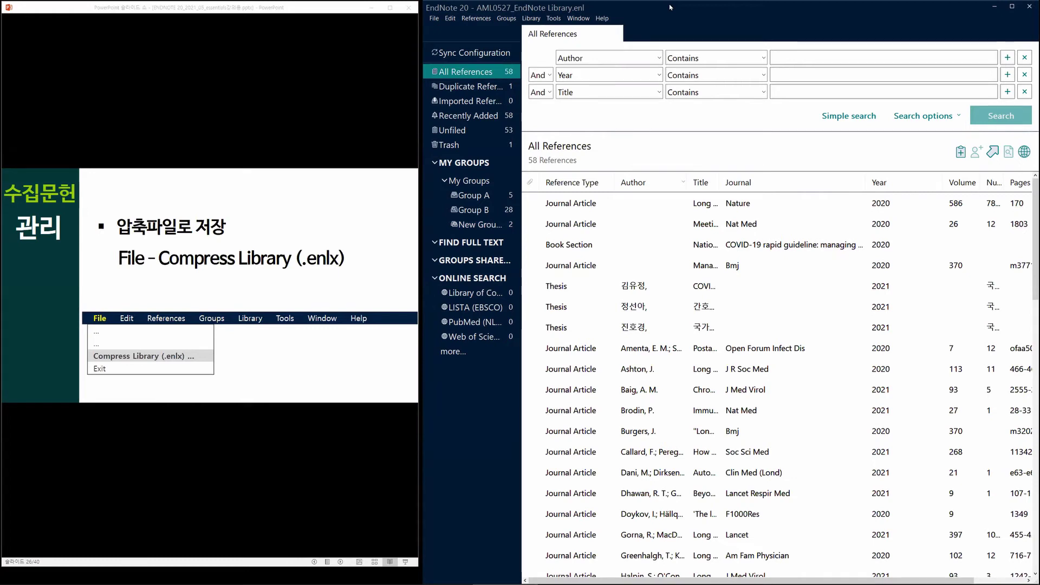
{"action": "left_click", "coordinate": [434, 20]}
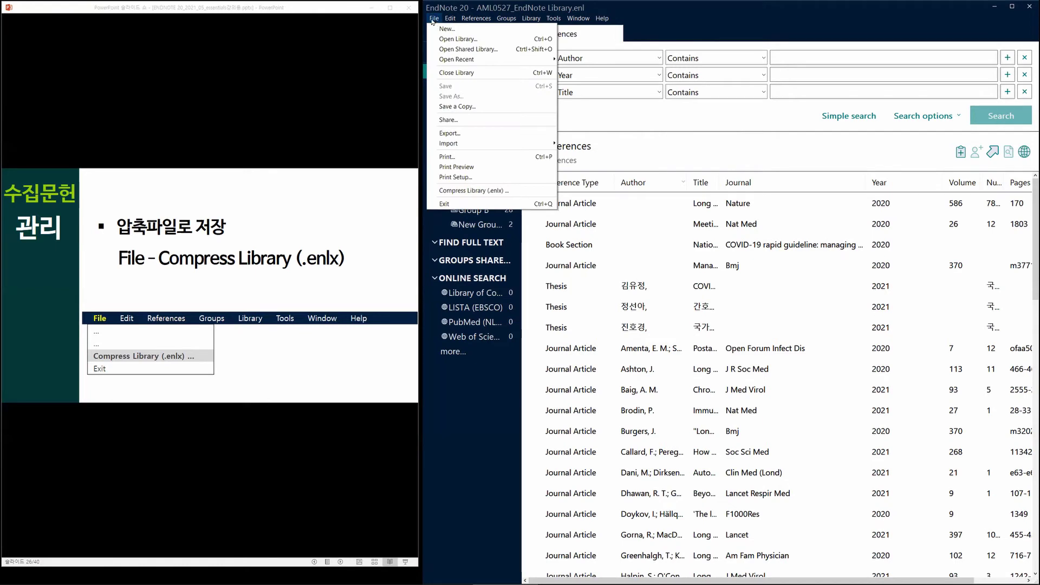
{"action": "left_click", "coordinate": [523, 193]}
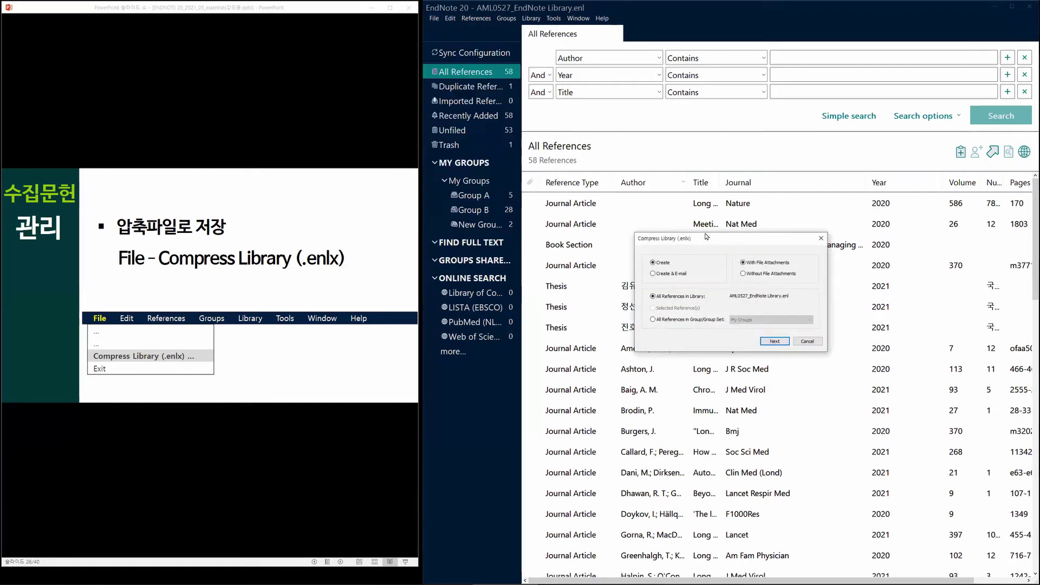
{"action": "left_click_drag", "start_coordinate": [706, 236], "coordinate": [677, 168]}
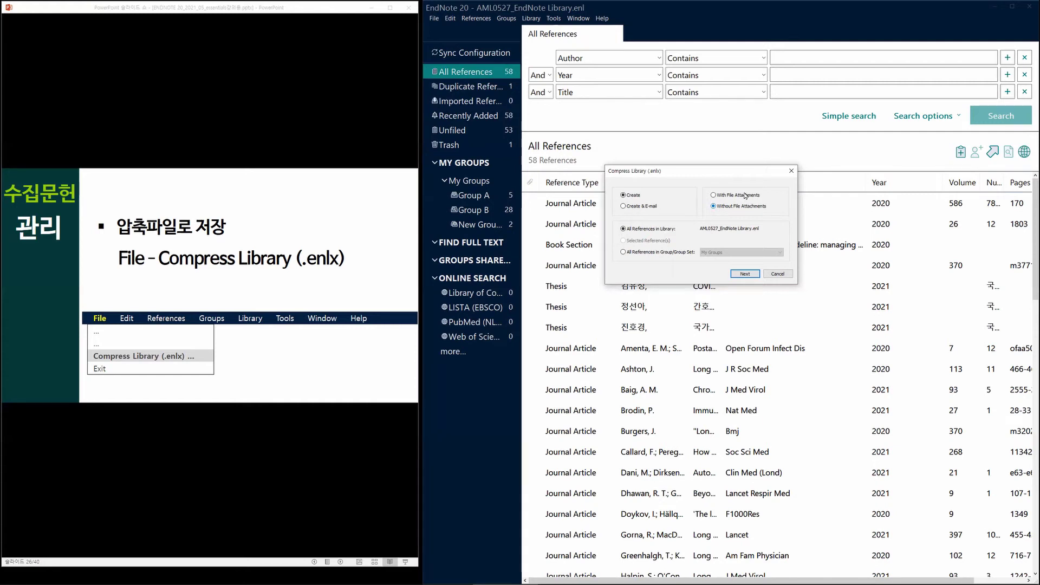
Step: Compress Group A without file attachments and save the .enlx into the AML0527 folder
{"action": "left_click", "coordinate": [747, 195]}
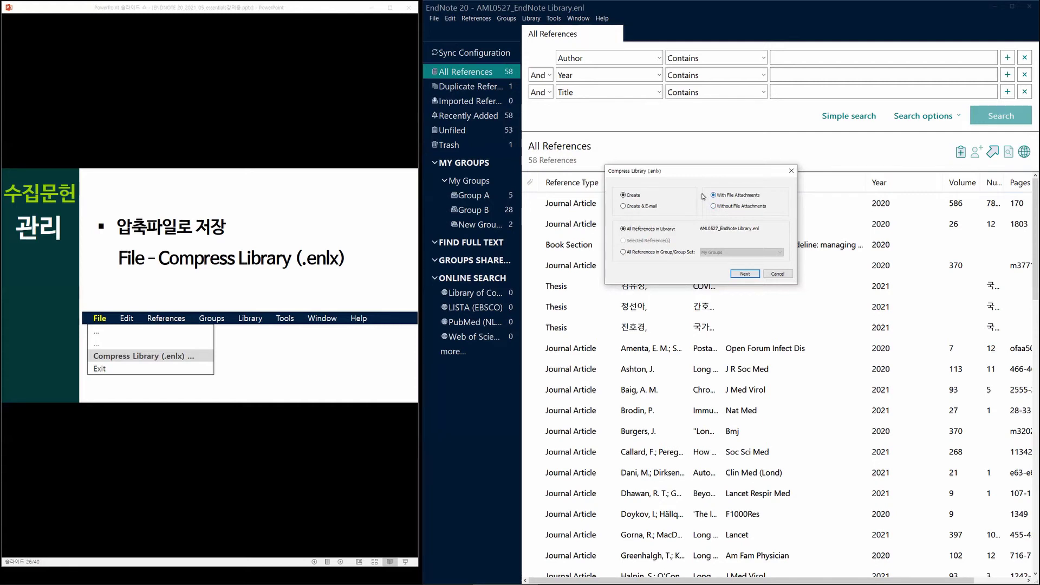
{"action": "left_click", "coordinate": [737, 207]}
{"action": "left_click", "coordinate": [685, 253]}
{"action": "left_click", "coordinate": [741, 253]}
{"action": "left_click", "coordinate": [739, 265]}
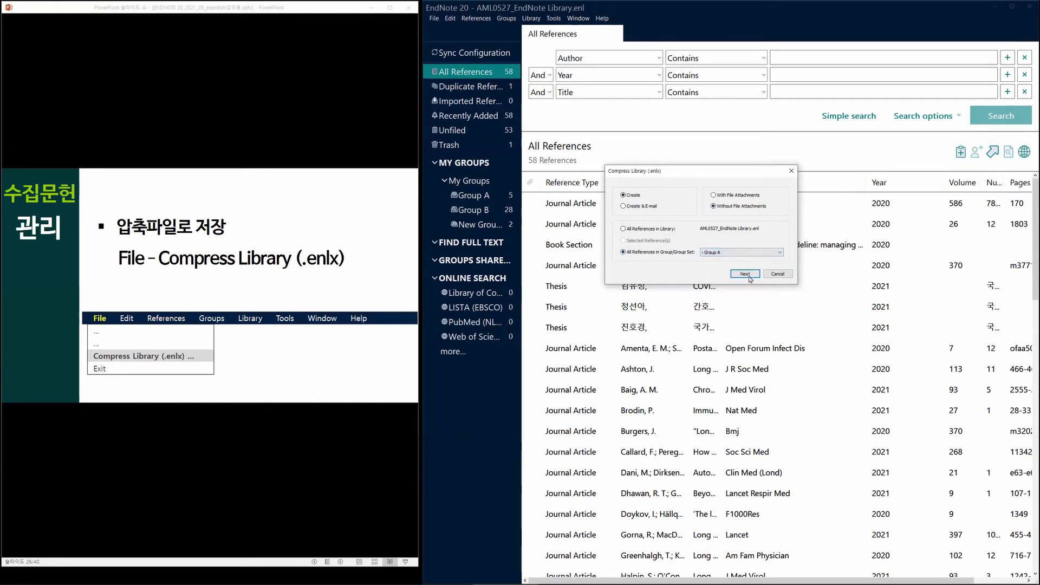
{"action": "left_click", "coordinate": [750, 277]}
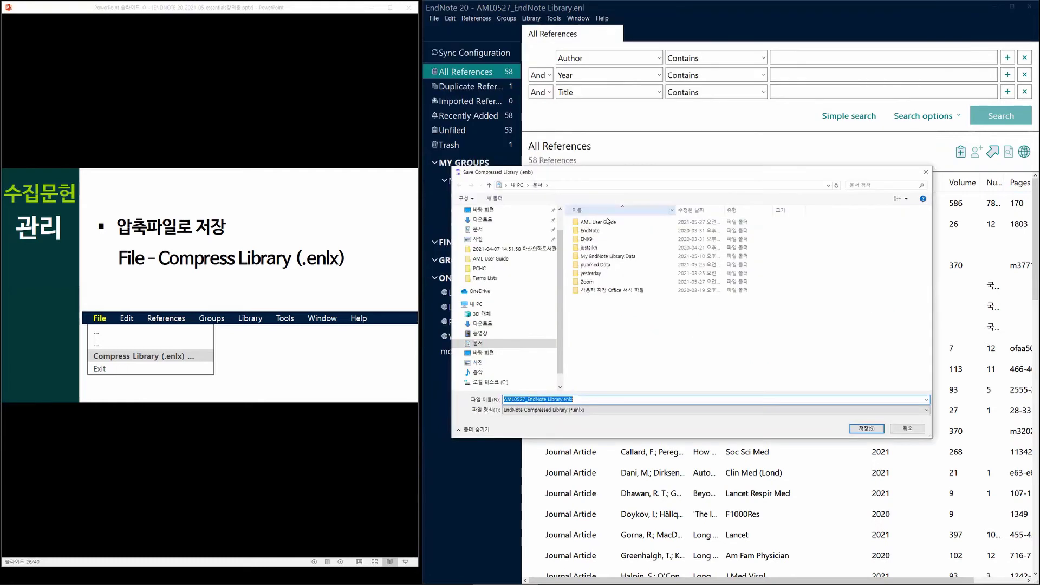
{"action": "double_click", "coordinate": [609, 227]}
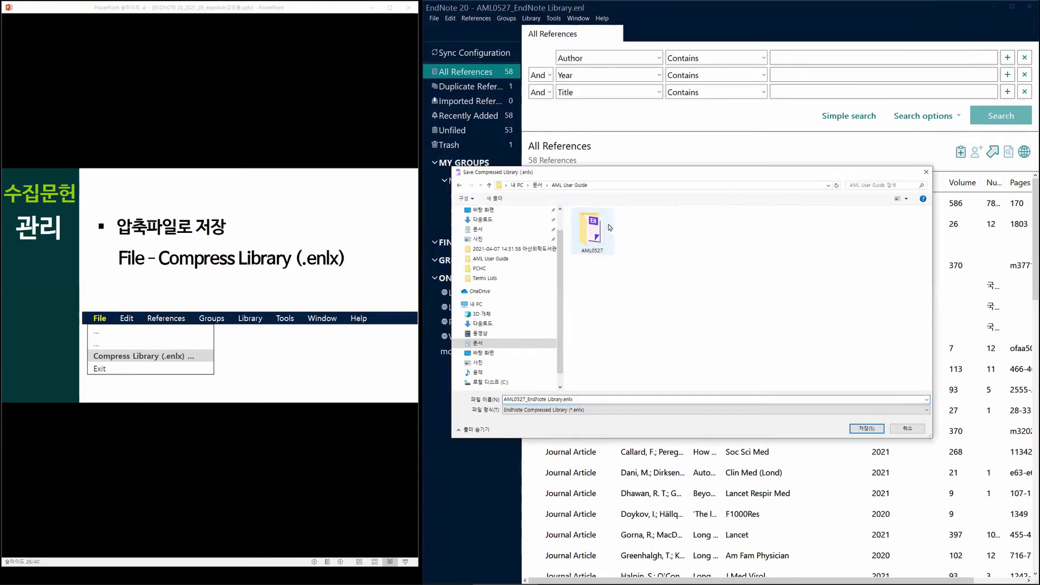
{"action": "double_click", "coordinate": [599, 231]}
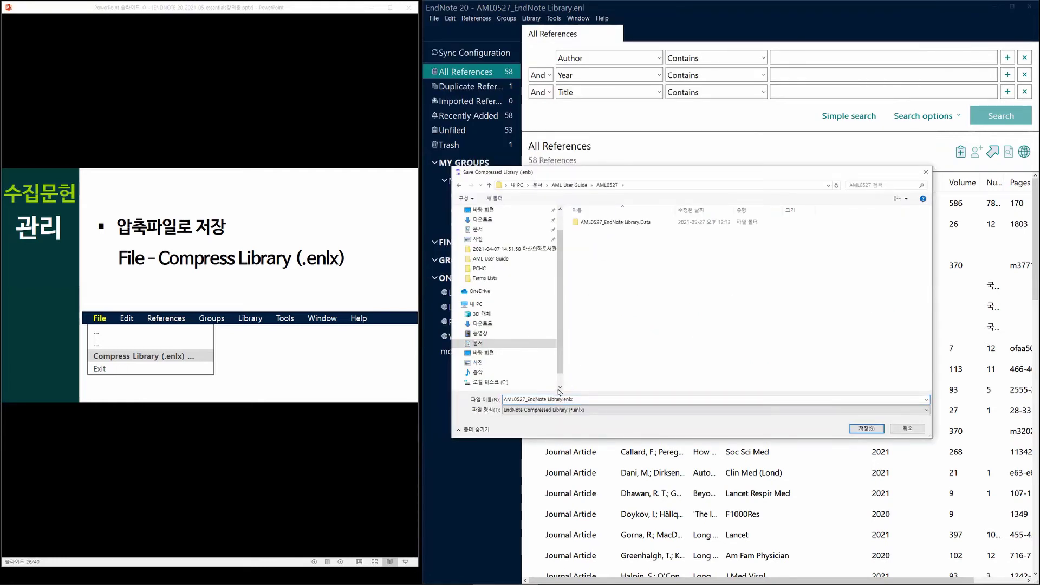
{"action": "left_click", "coordinate": [865, 429]}
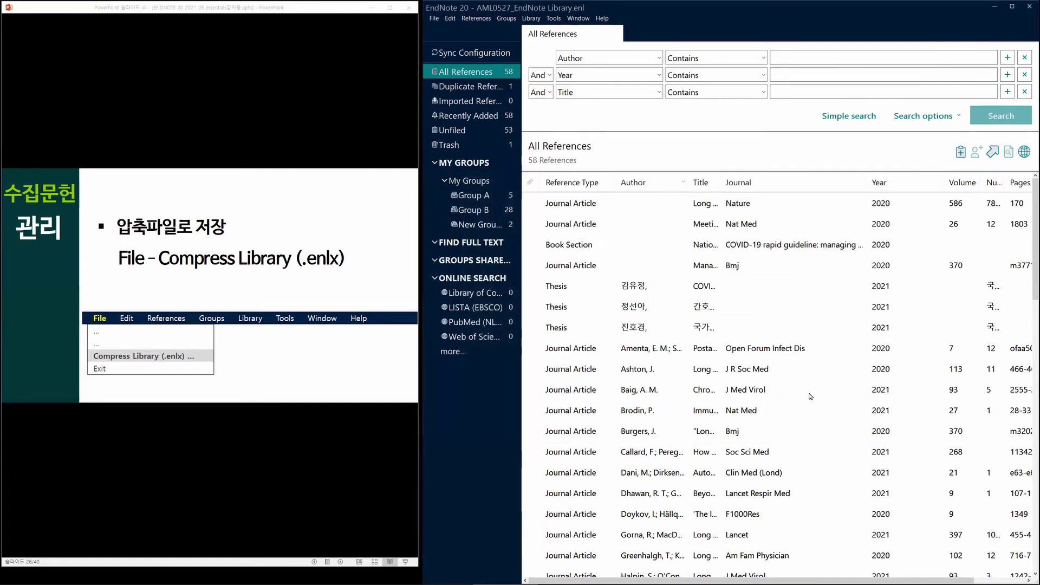
{"action": "key", "text": "super+e"}
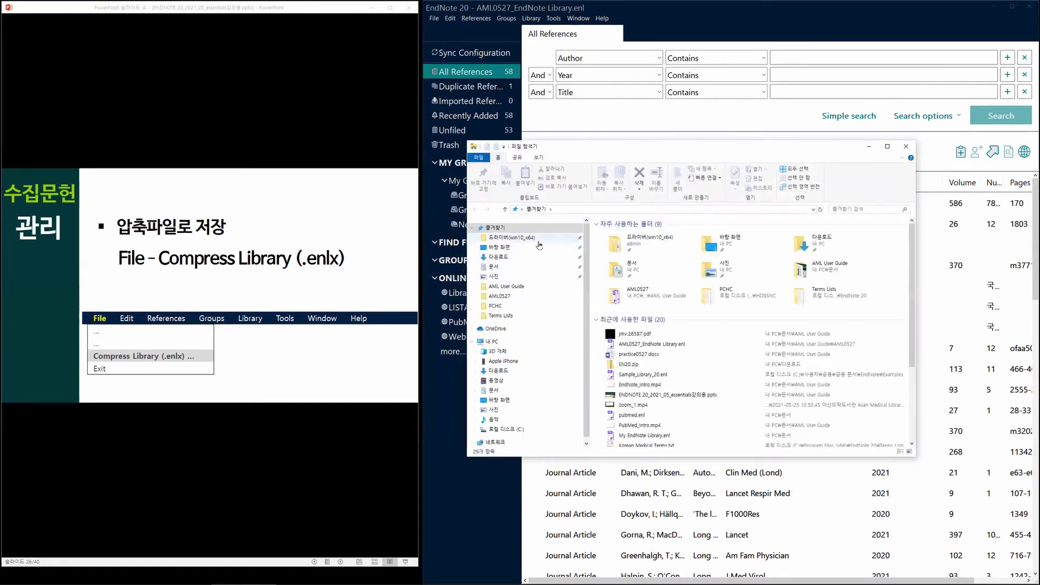
{"action": "left_click", "coordinate": [506, 286]}
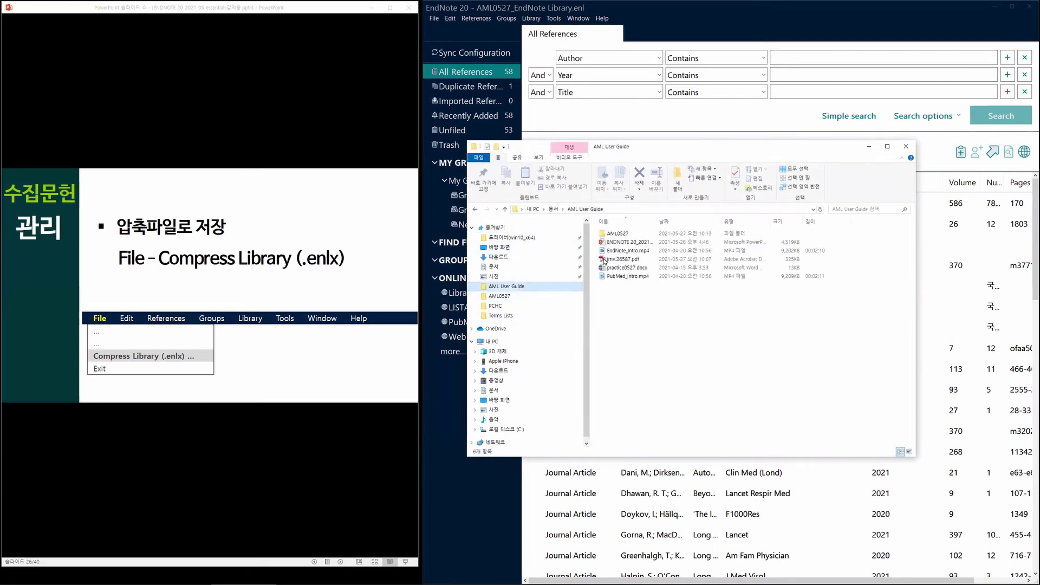
{"action": "double_click", "coordinate": [619, 233]}
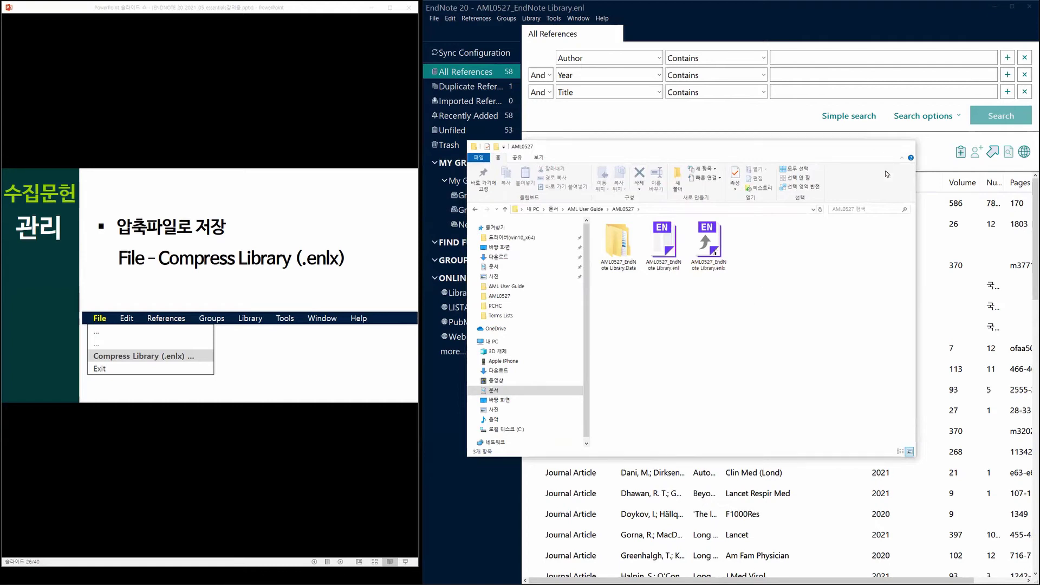
{"action": "left_click", "coordinate": [901, 150]}
{"action": "left_click", "coordinate": [308, 378]}
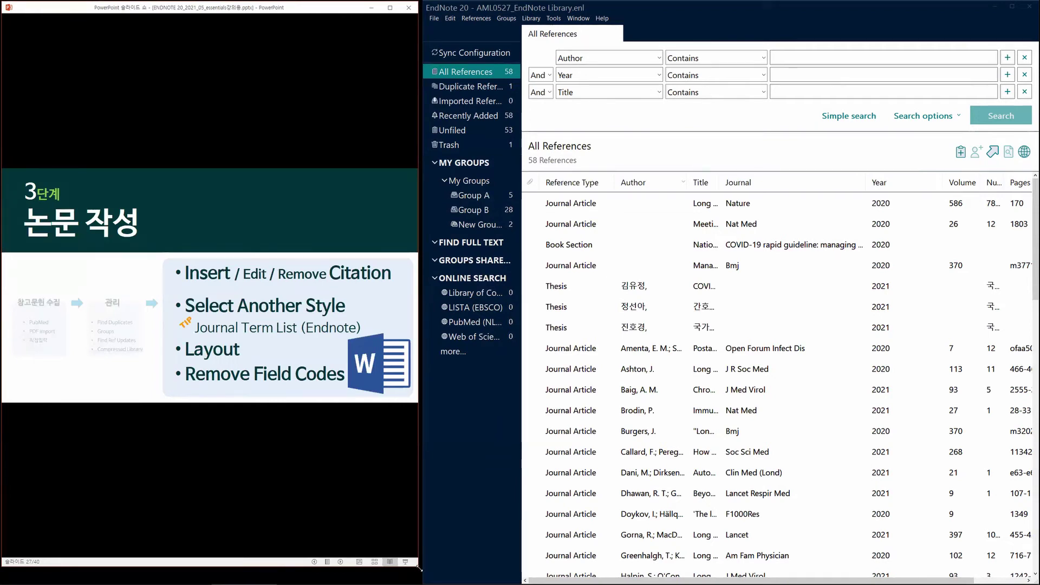
Step: Shorten the presentation window and bring up practice0527.docx in Word
{"action": "left_click_drag", "start_coordinate": [420, 567], "coordinate": [420, 257]}
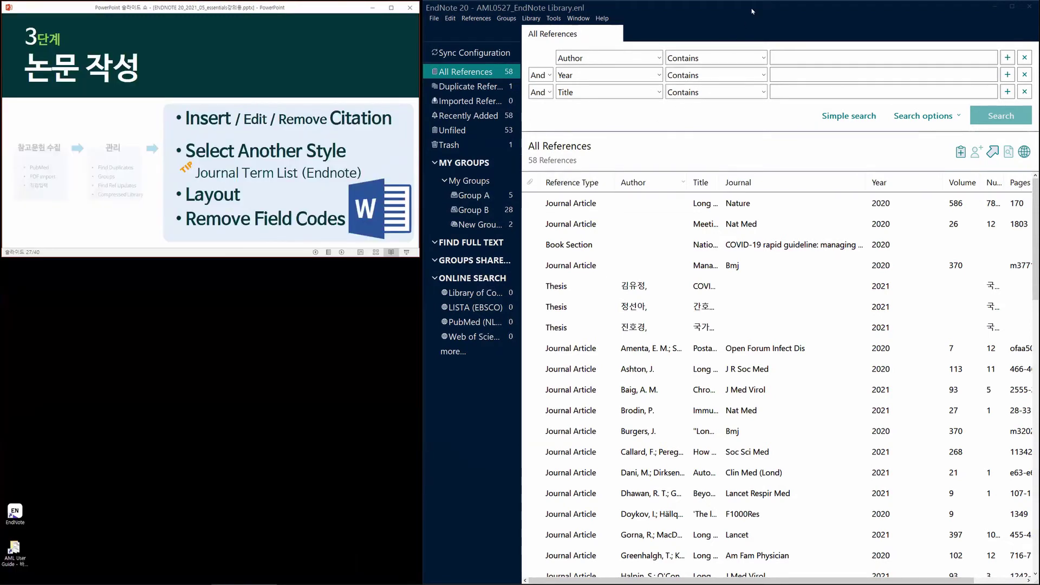
{"action": "left_click", "coordinate": [735, 20]}
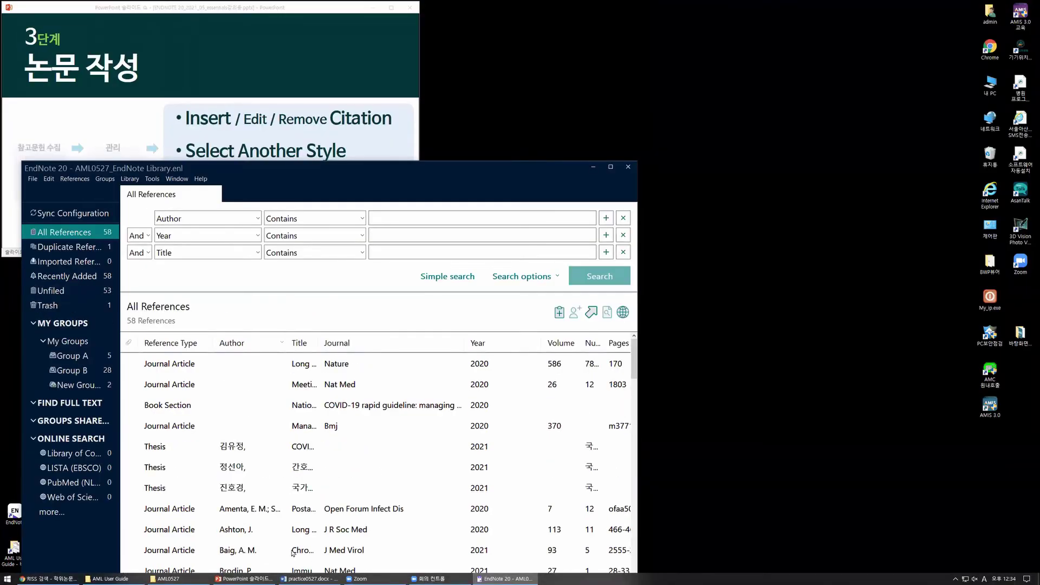
{"action": "left_click", "coordinate": [308, 578]}
Step: Shrink the EndNote window into the lower left and advance the slide to inserting citations
{"action": "left_click", "coordinate": [350, 167]}
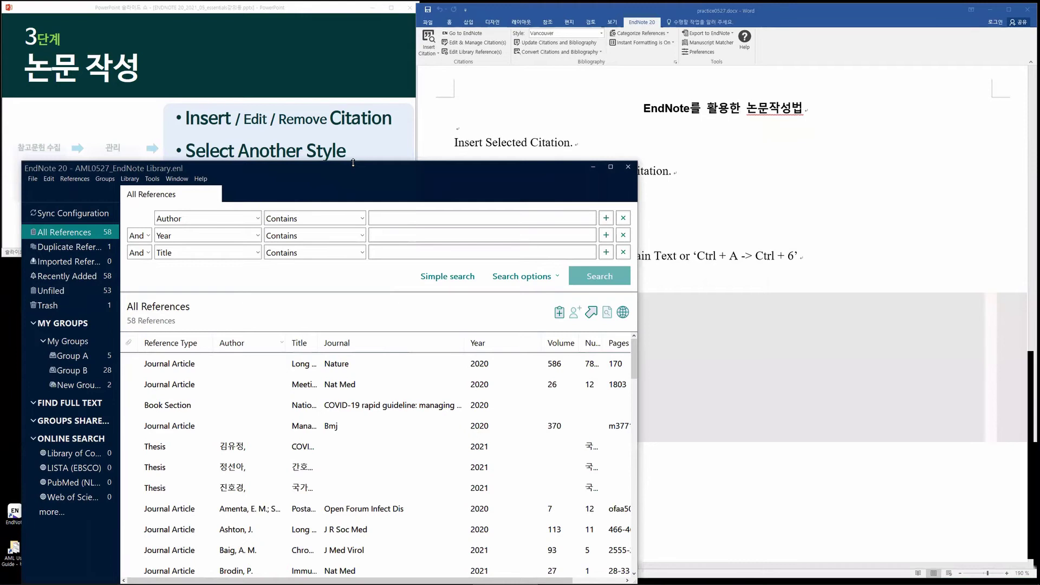
{"action": "left_click_drag", "start_coordinate": [353, 162], "coordinate": [291, 265]}
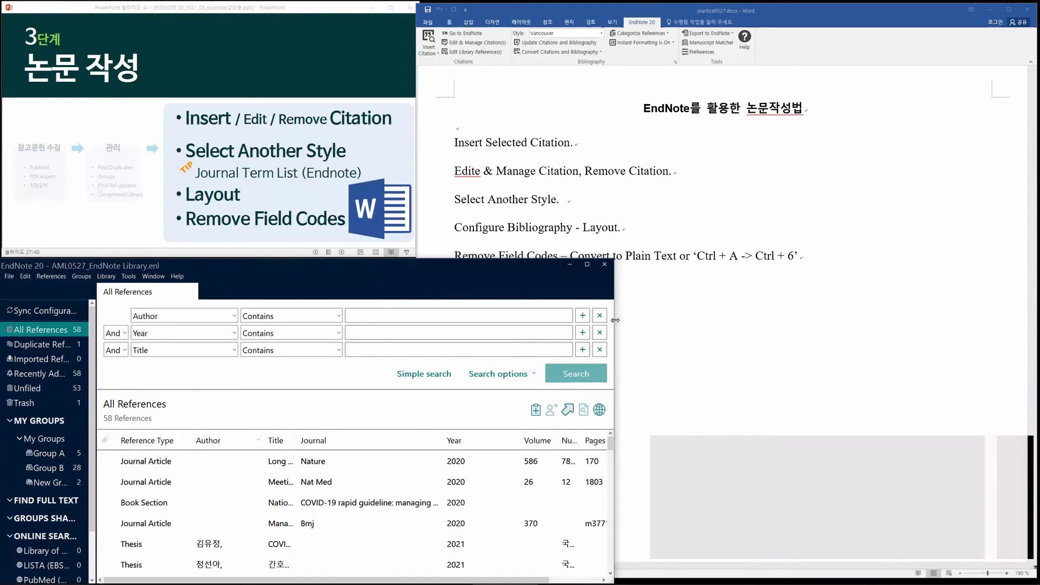
{"action": "left_click_drag", "start_coordinate": [615, 320], "coordinate": [420, 320]}
{"action": "left_click", "coordinate": [223, 179]}
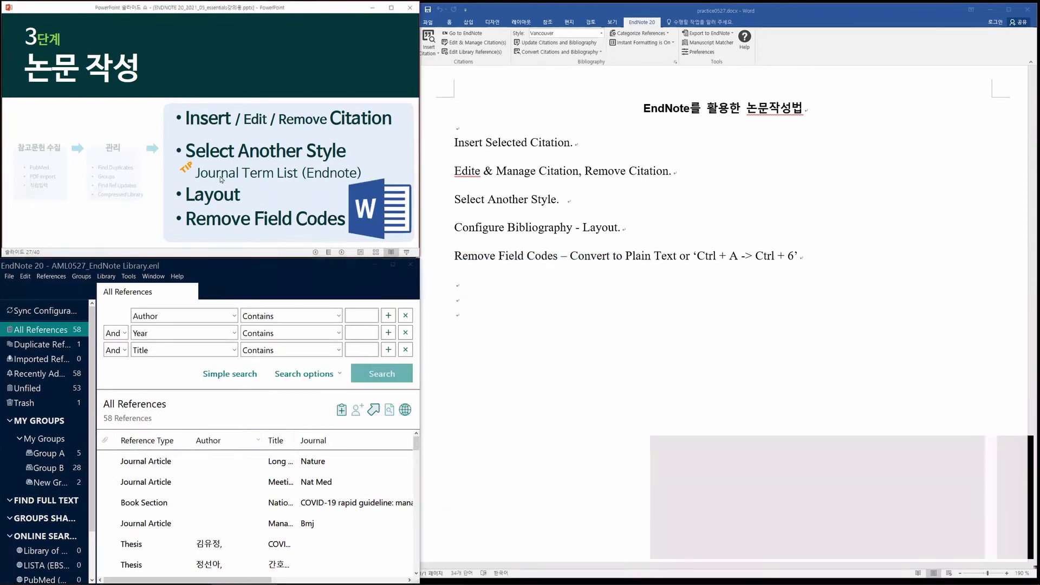
{"action": "left_click", "coordinate": [245, 167]}
{"action": "left_click", "coordinate": [652, 282]}
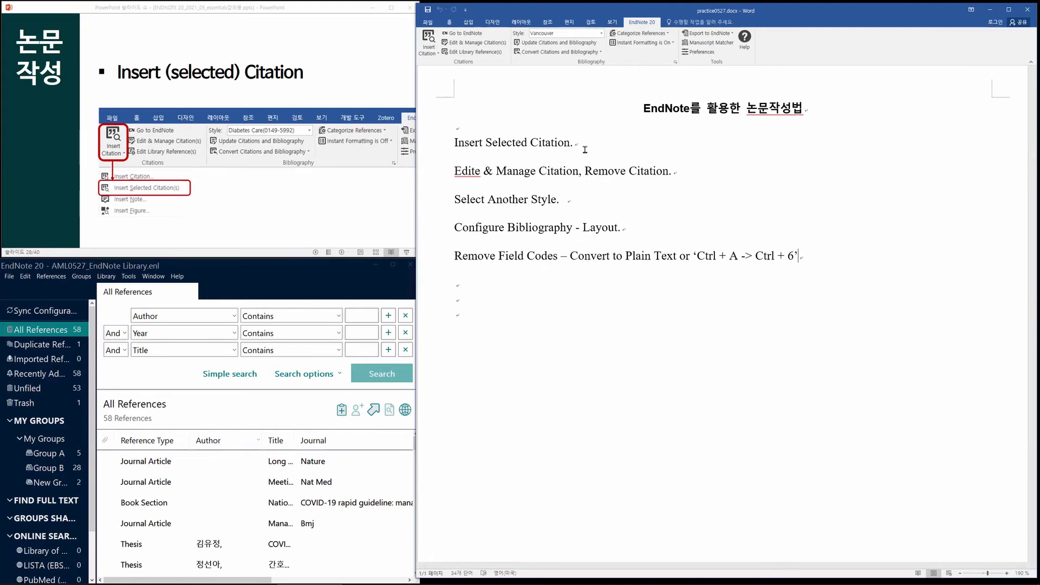
Step: Place the cursor after 'Insert Selected Citation.' and select the Long COVID Nature article in EndNote
{"action": "left_click", "coordinate": [507, 142]}
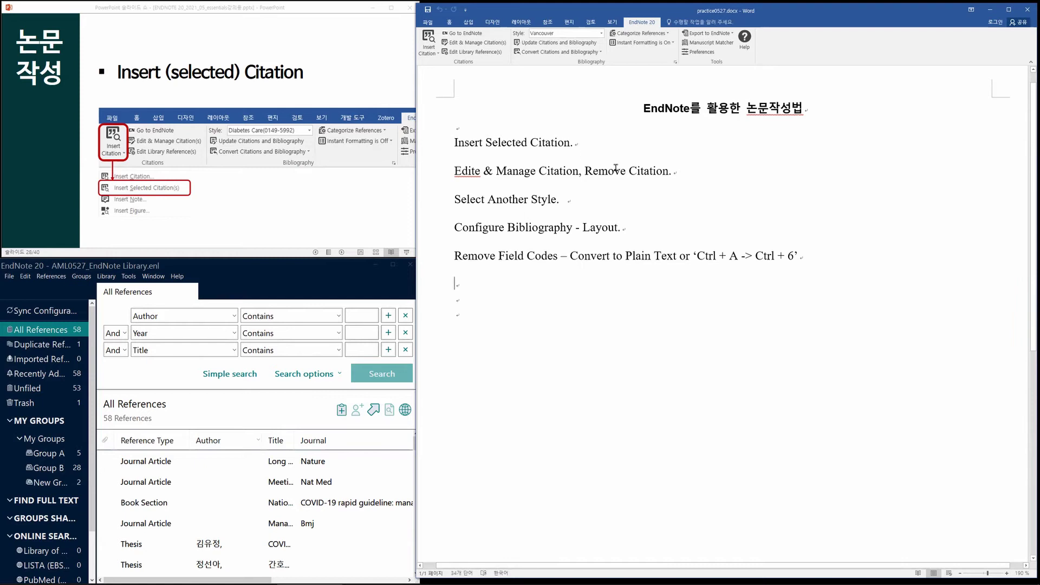
{"action": "left_click", "coordinate": [579, 145]}
{"action": "left_click", "coordinate": [229, 267]}
{"action": "scroll", "coordinate": [196, 503], "scroll_direction": "down", "scroll_amount": 2}
{"action": "scroll", "coordinate": [197, 503], "scroll_direction": "up", "scroll_amount": 2}
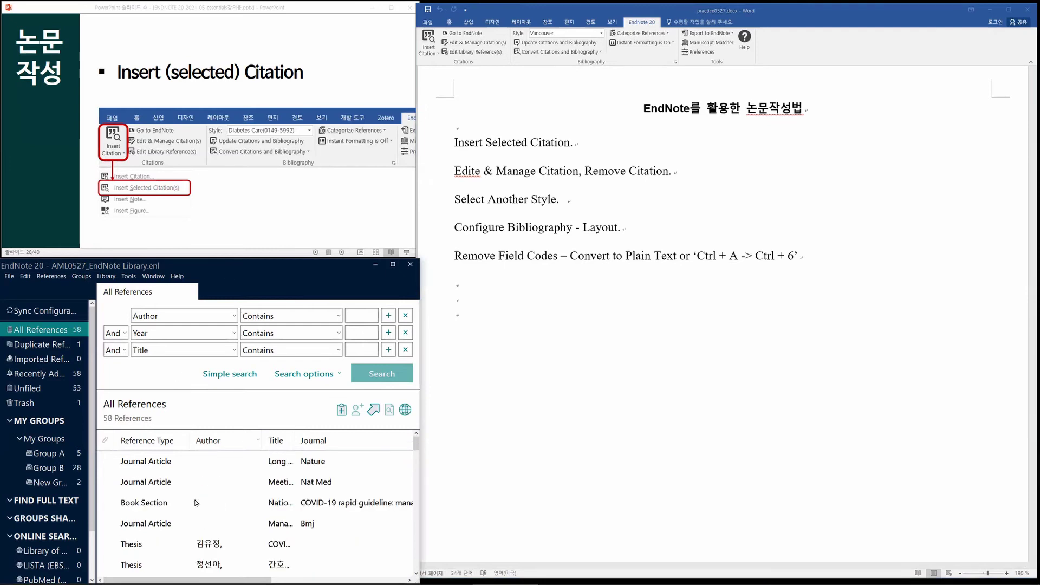
{"action": "left_click", "coordinate": [147, 465]}
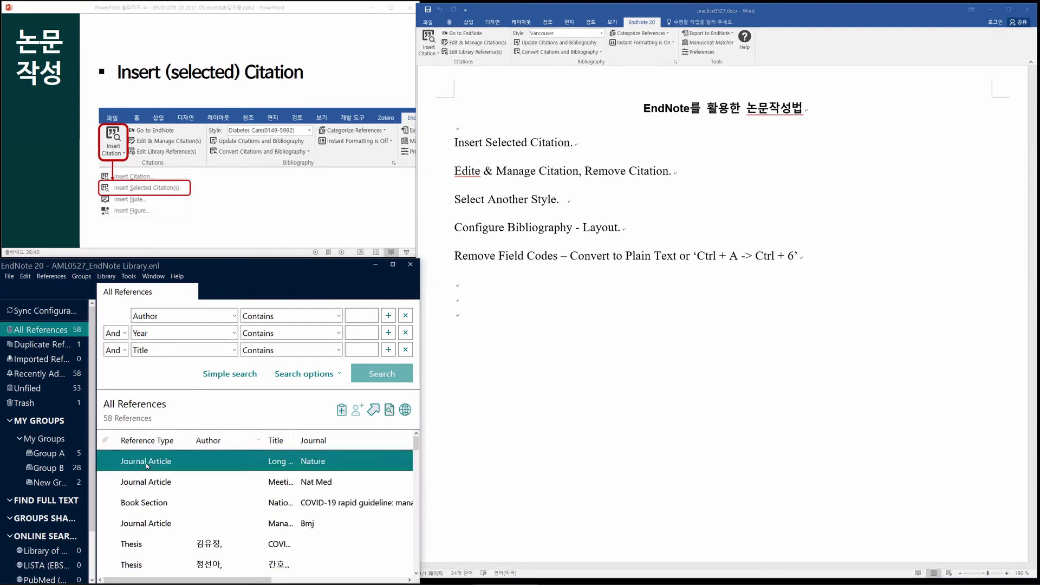
{"action": "left_click", "coordinate": [615, 151]}
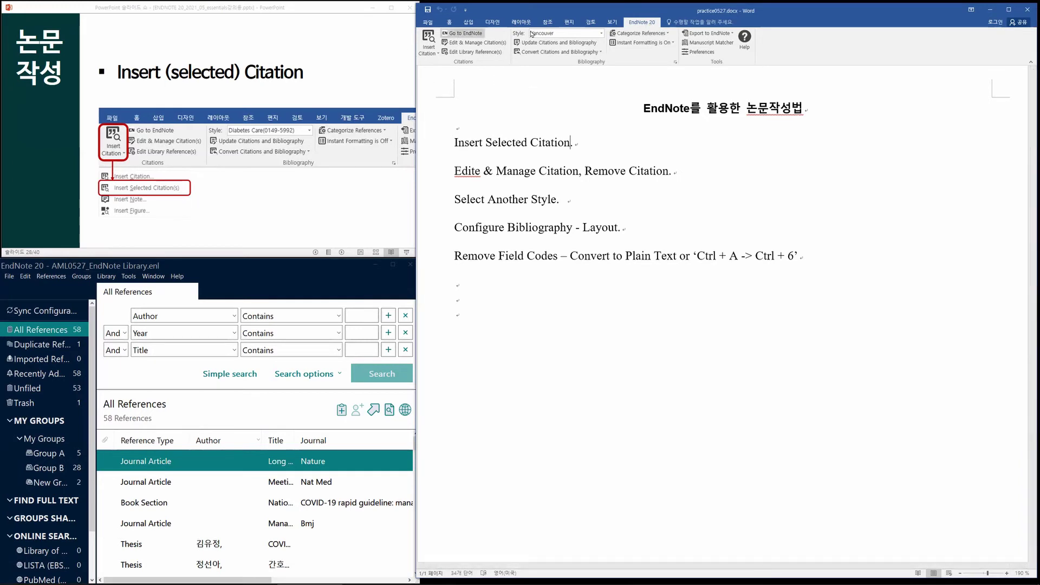
Step: Insert the Nature article as citation (1) and fix the trailing period
{"action": "left_click", "coordinate": [438, 55]}
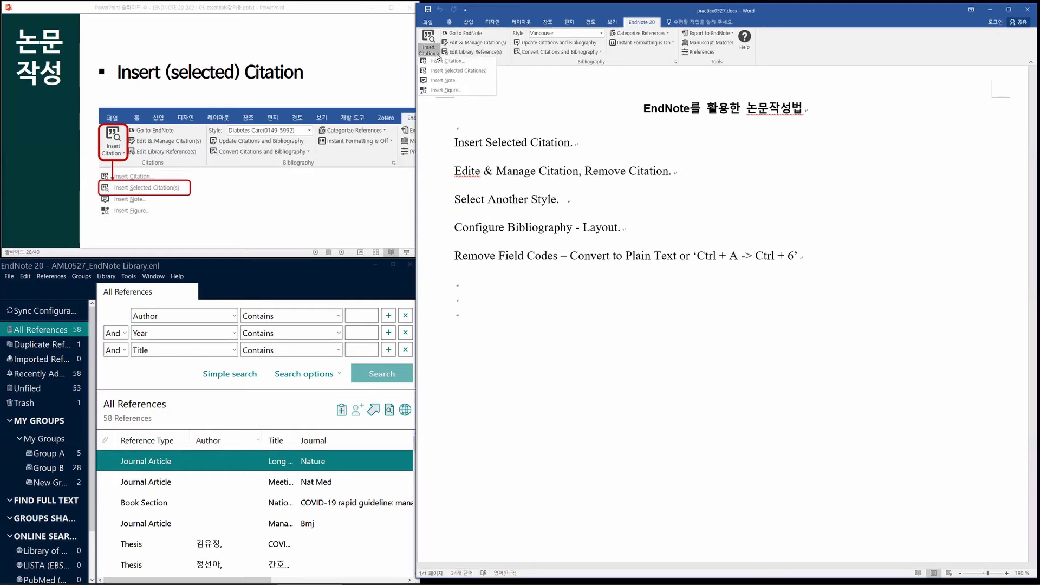
{"action": "left_click", "coordinate": [473, 75]}
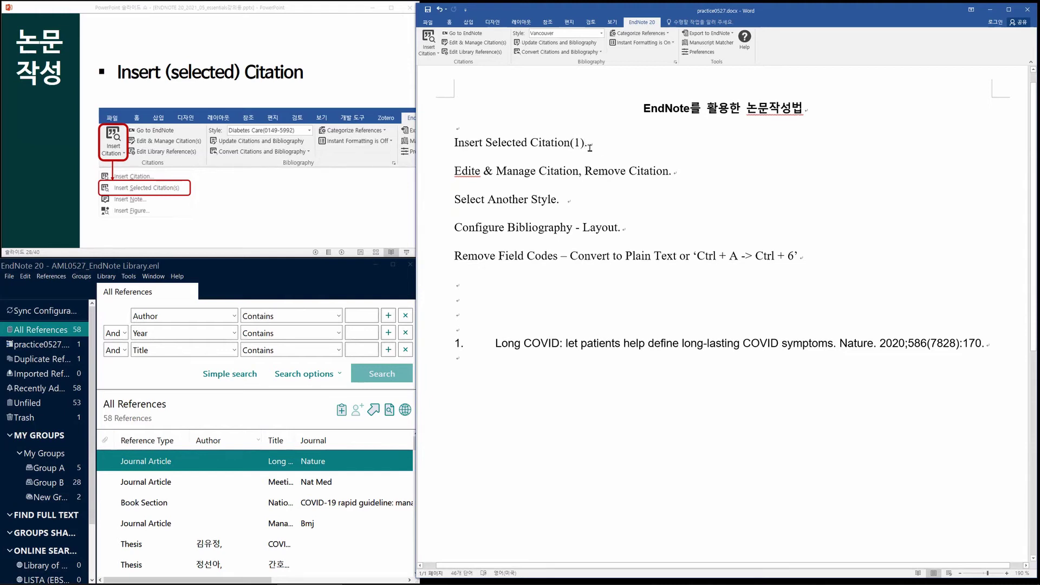
{"action": "key", "text": "Left"}
{"action": "key", "text": "Left"}
{"action": "key", "text": "Left"}
{"action": "key", "text": "Left"}
{"action": "key", "text": "Left"}
{"action": "key", "text": "Right"}
{"action": "type", "text": "."}
{"action": "key", "text": "End"}
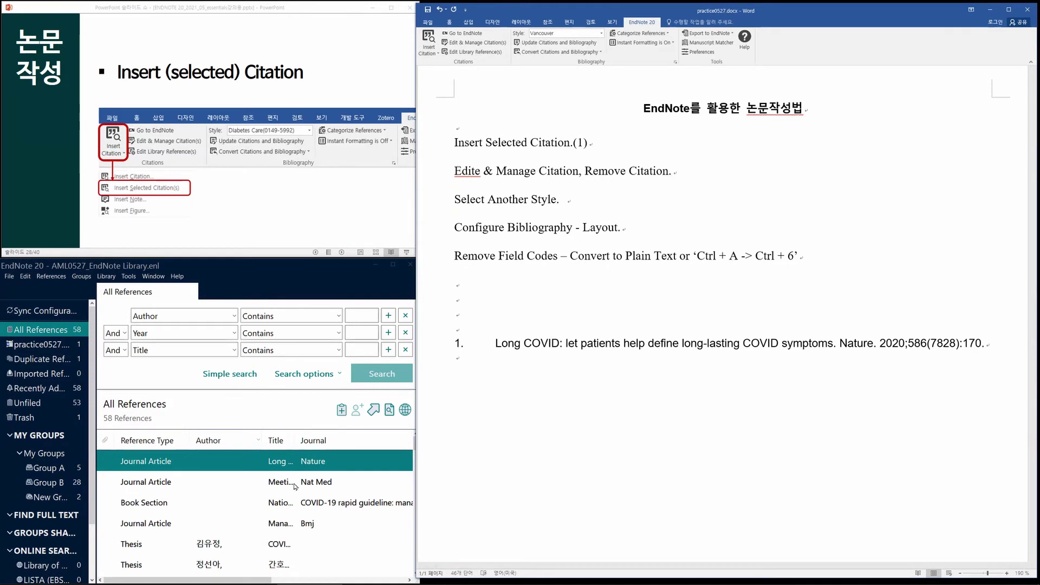
Step: Add the Book Section and Amenta references and insert them so the citation reads (1-3)
{"action": "left_click", "coordinate": [319, 465]}
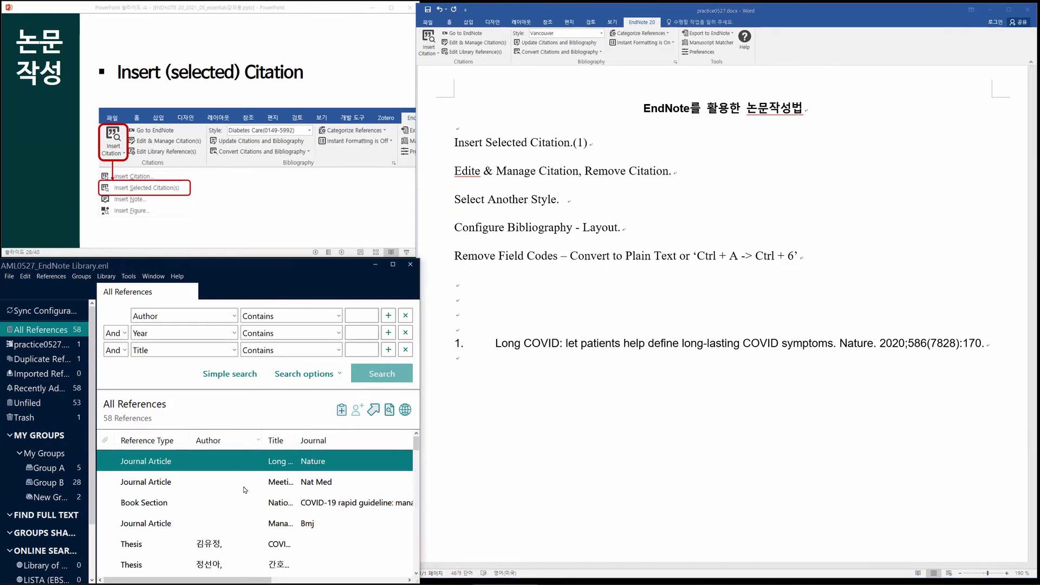
{"action": "left_click", "coordinate": [172, 509], "text": "ctrl"}
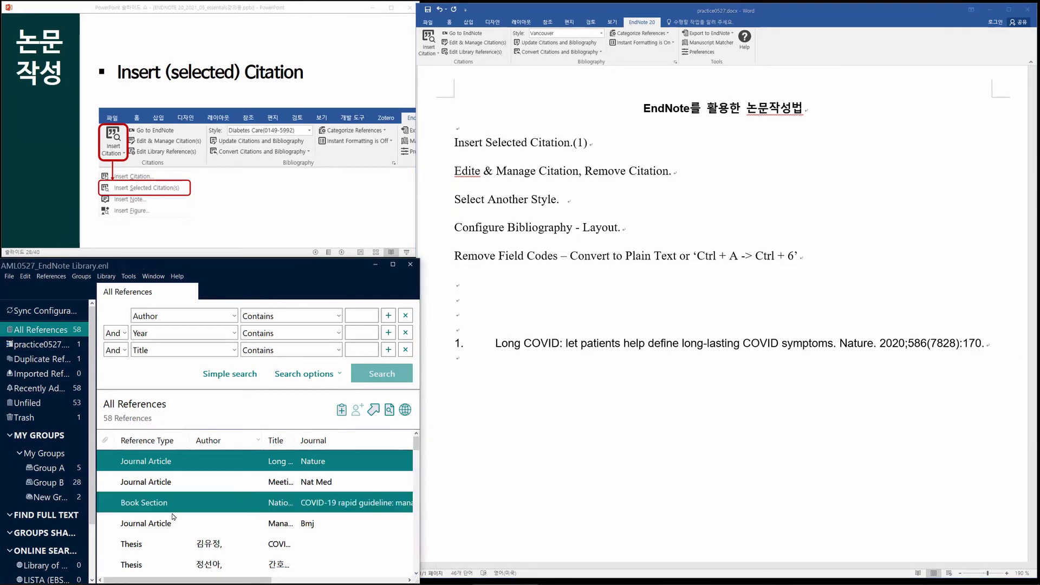
{"action": "scroll", "coordinate": [172, 517], "scroll_direction": "down", "scroll_amount": 1}
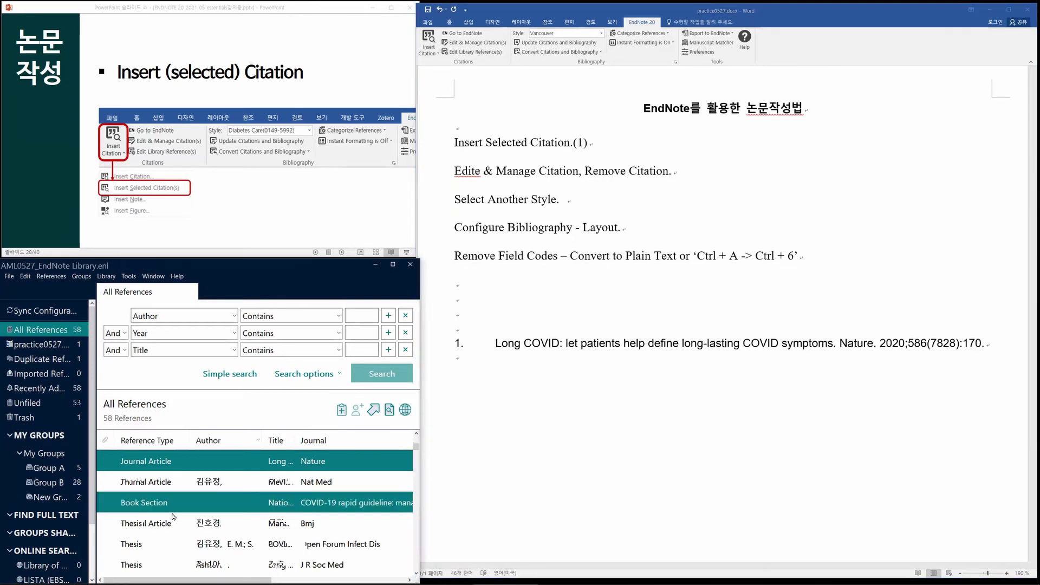
{"action": "left_click", "coordinate": [170, 547], "text": "ctrl"}
{"action": "scroll", "coordinate": [170, 547], "scroll_direction": "down", "scroll_amount": 1}
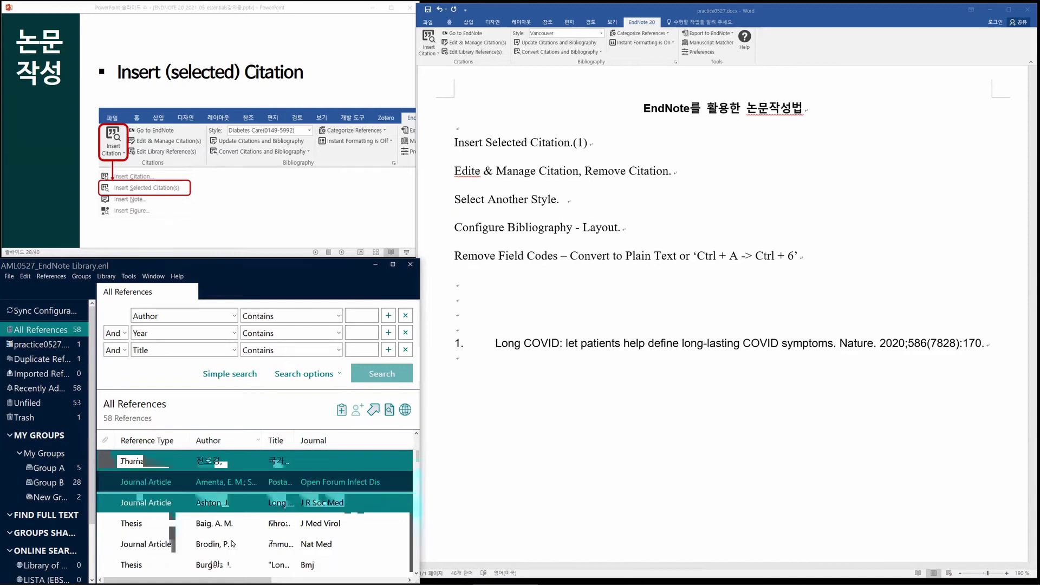
{"action": "left_click", "coordinate": [704, 179]}
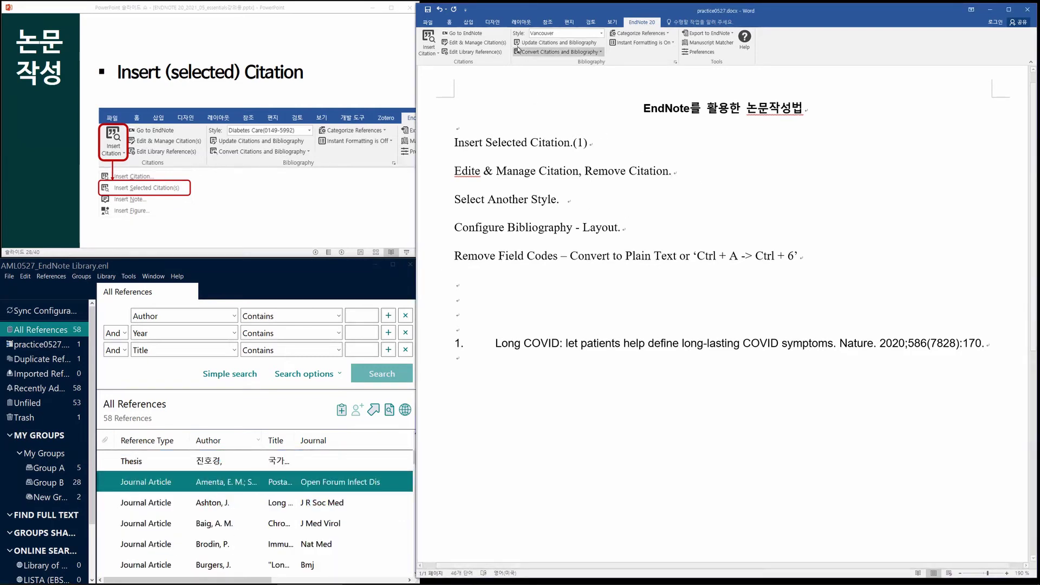
{"action": "left_click", "coordinate": [437, 54]}
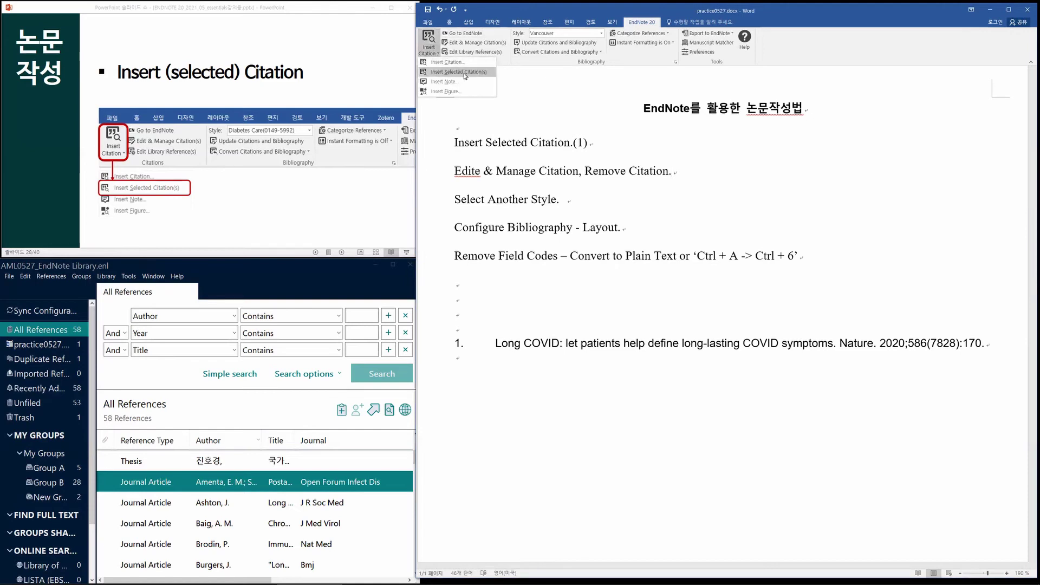
{"action": "left_click", "coordinate": [464, 72]}
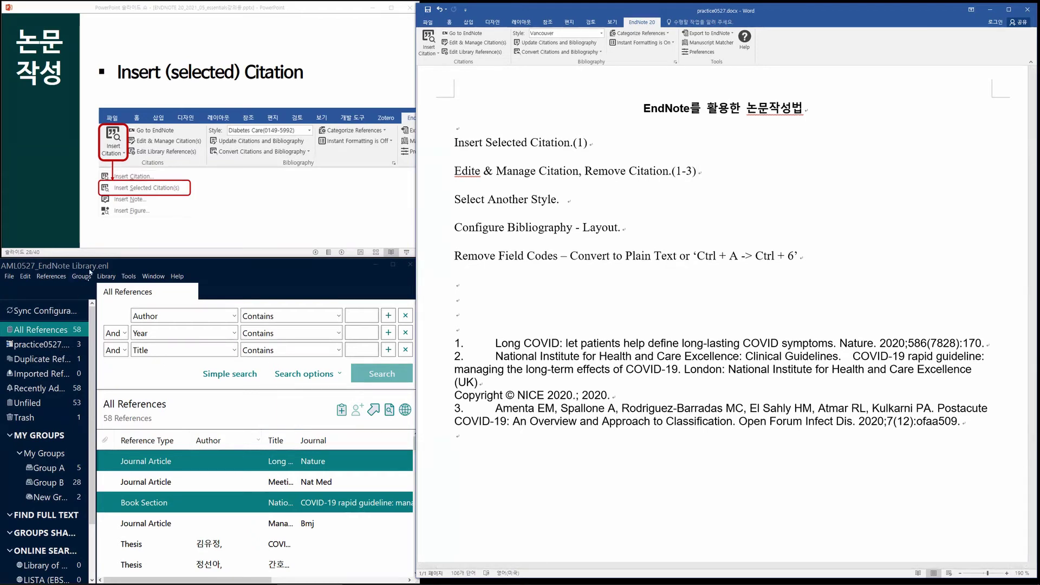
Step: Widen the groups pane, view the practice0527.docx cited group, then return to all 58 references
{"action": "left_click", "coordinate": [73, 325]}
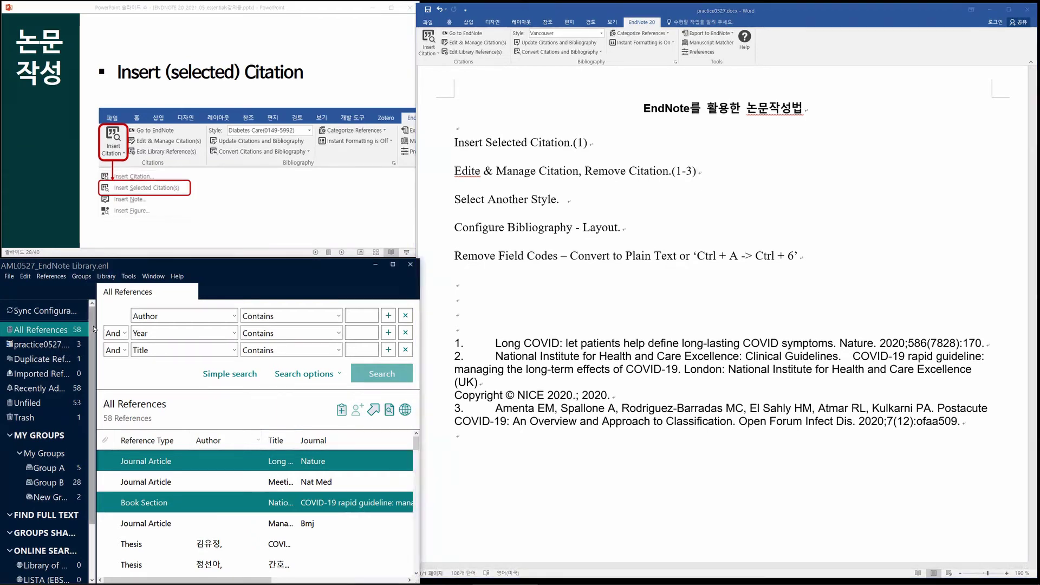
{"action": "left_click_drag", "start_coordinate": [100, 328], "coordinate": [129, 331]}
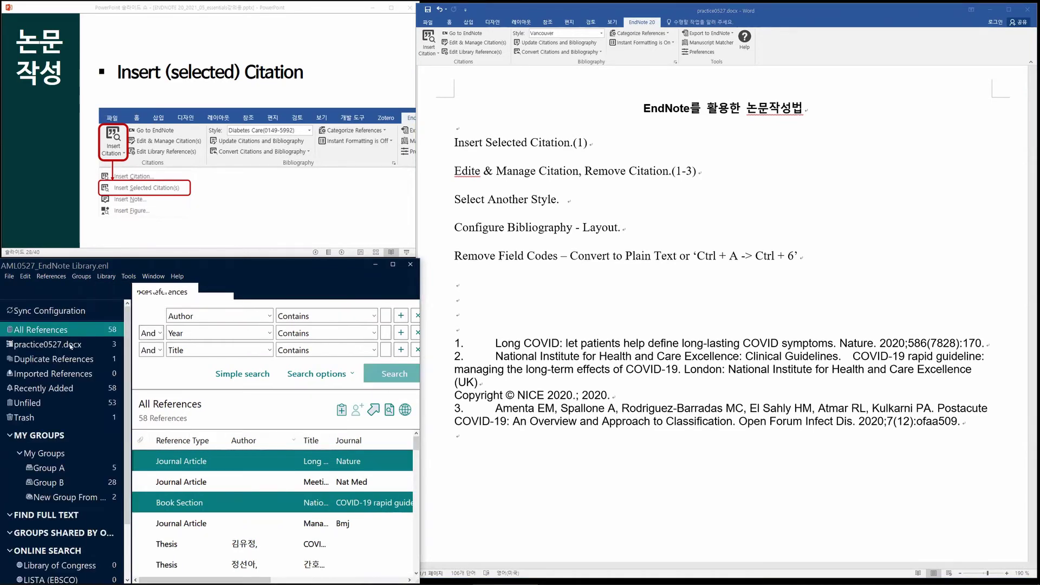
{"action": "left_click", "coordinate": [66, 346]}
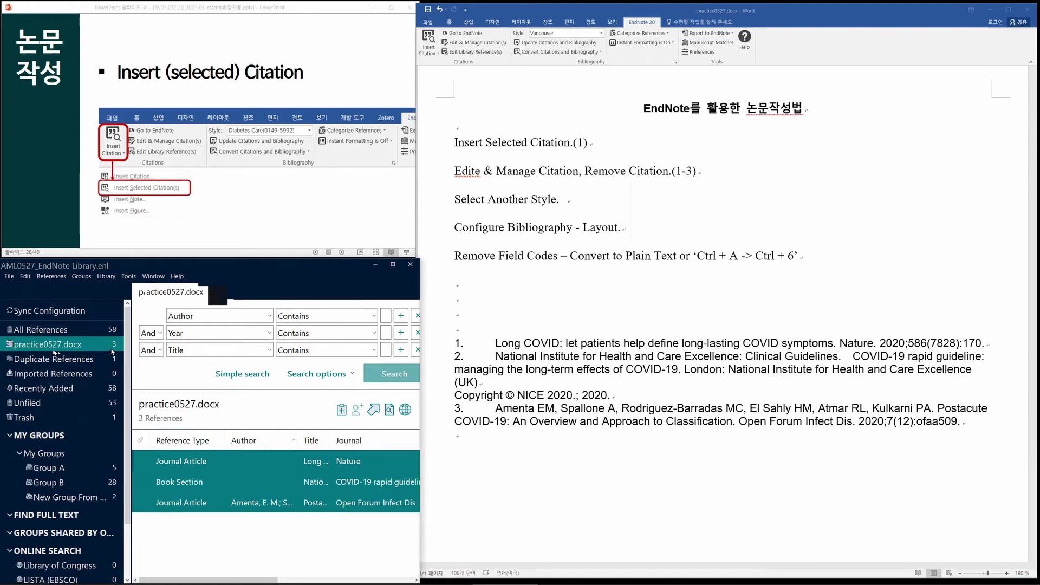
{"action": "left_click", "coordinate": [617, 450]}
{"action": "mouse_move", "coordinate": [567, 576]}
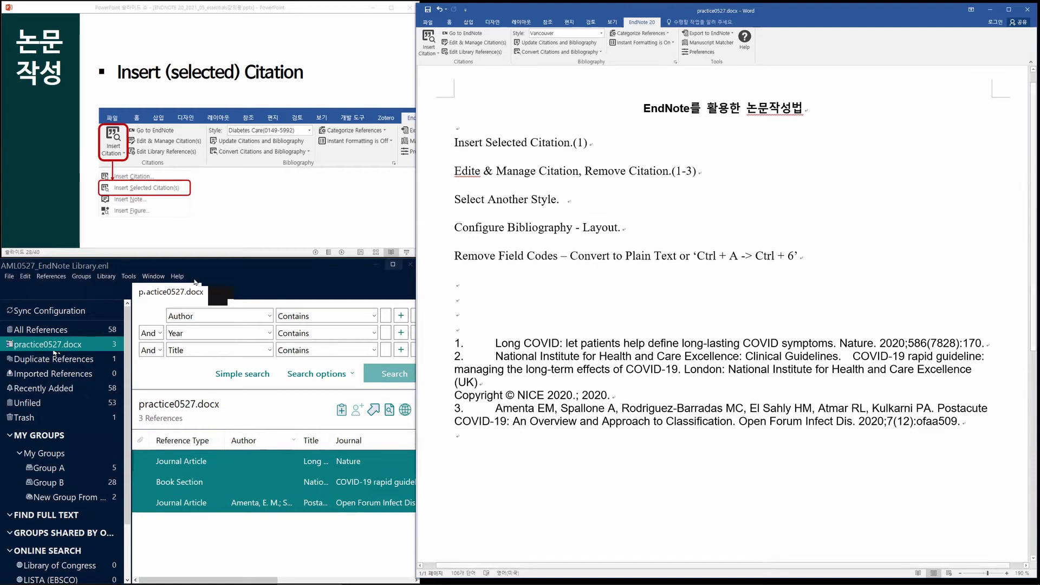
{"action": "left_click", "coordinate": [101, 328]}
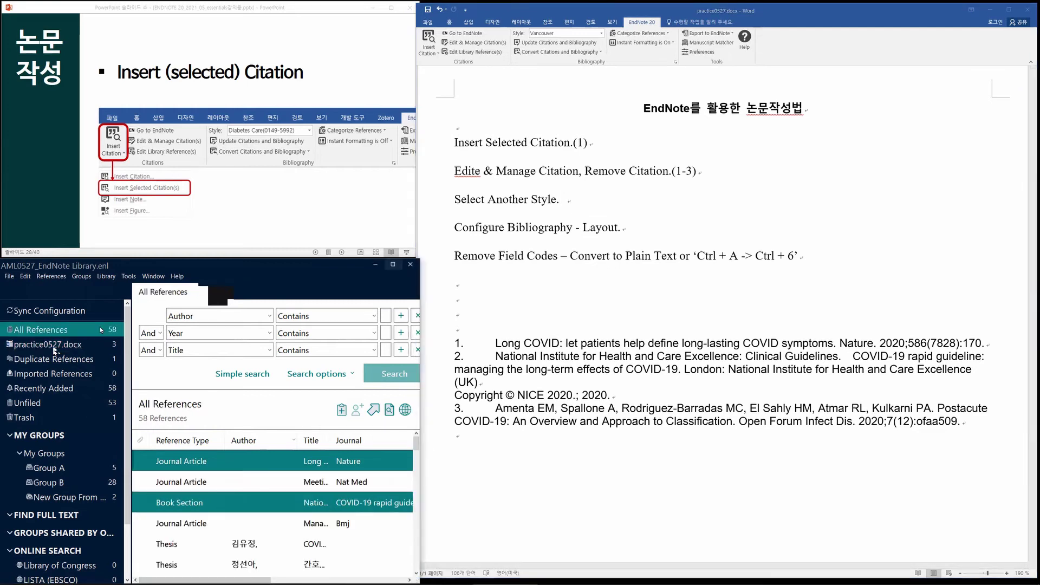
Step: Select the Nat Med through Gorna references and cite them after 'Select Another Style.' as (2-17)
{"action": "left_click", "coordinate": [328, 477]}
{"action": "scroll", "coordinate": [337, 506], "scroll_direction": "down", "scroll_amount": 4}
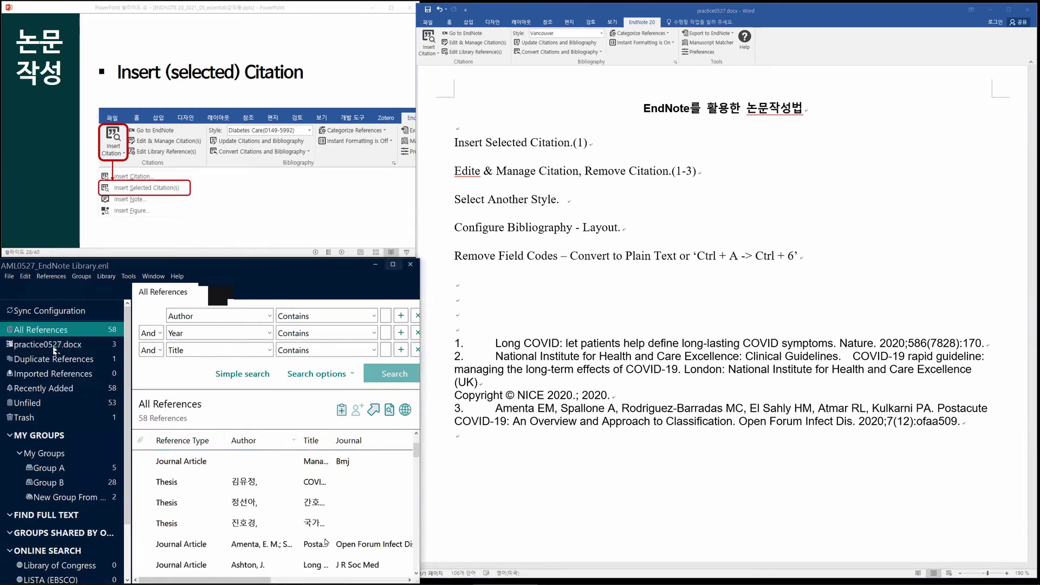
{"action": "left_click", "coordinate": [327, 531], "text": "shift"}
{"action": "left_click", "coordinate": [330, 544], "text": "shift"}
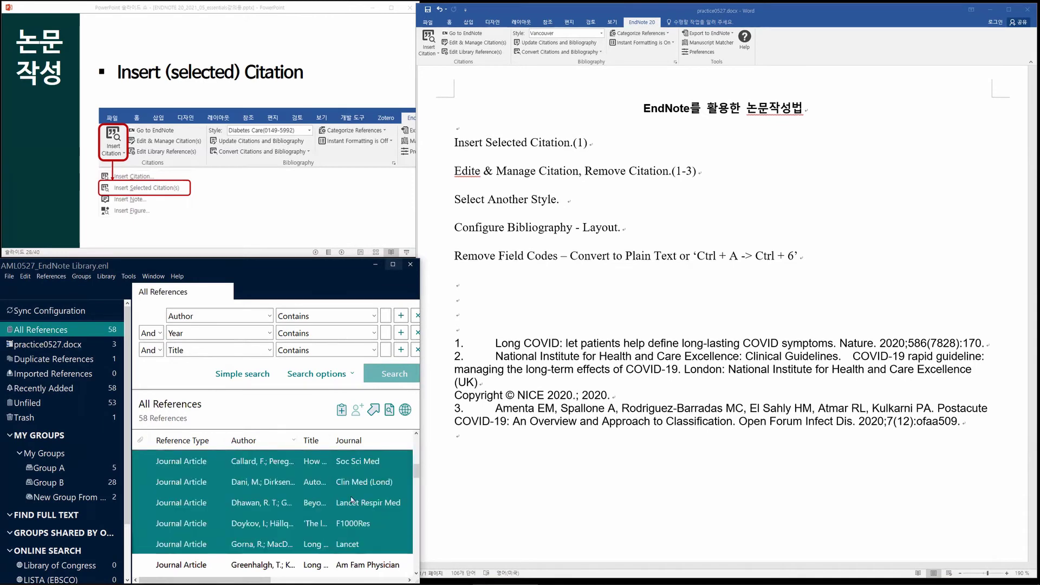
{"action": "left_click", "coordinate": [631, 228]}
{"action": "left_click", "coordinate": [561, 200]}
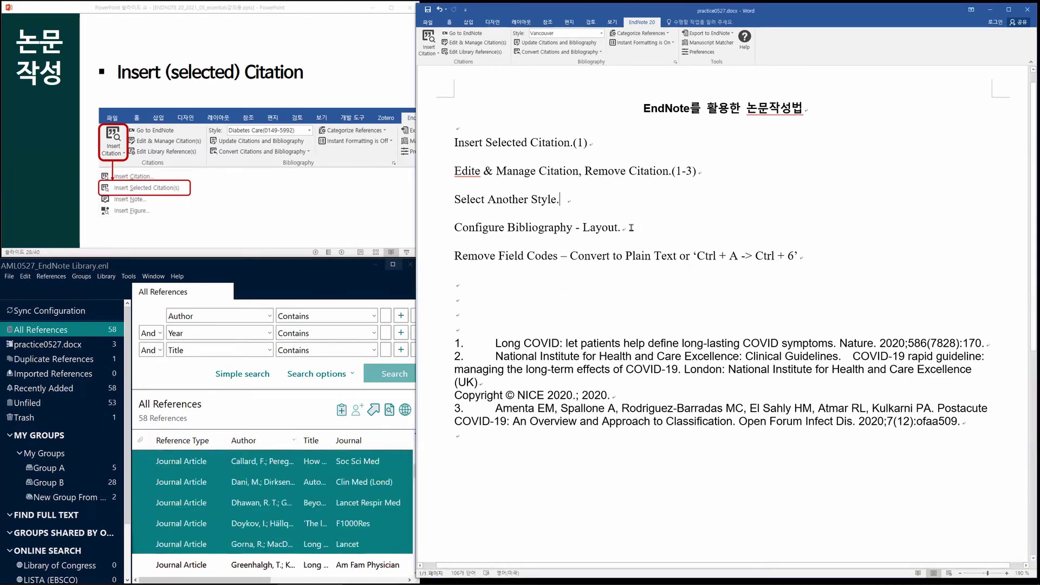
{"action": "left_click", "coordinate": [431, 50]}
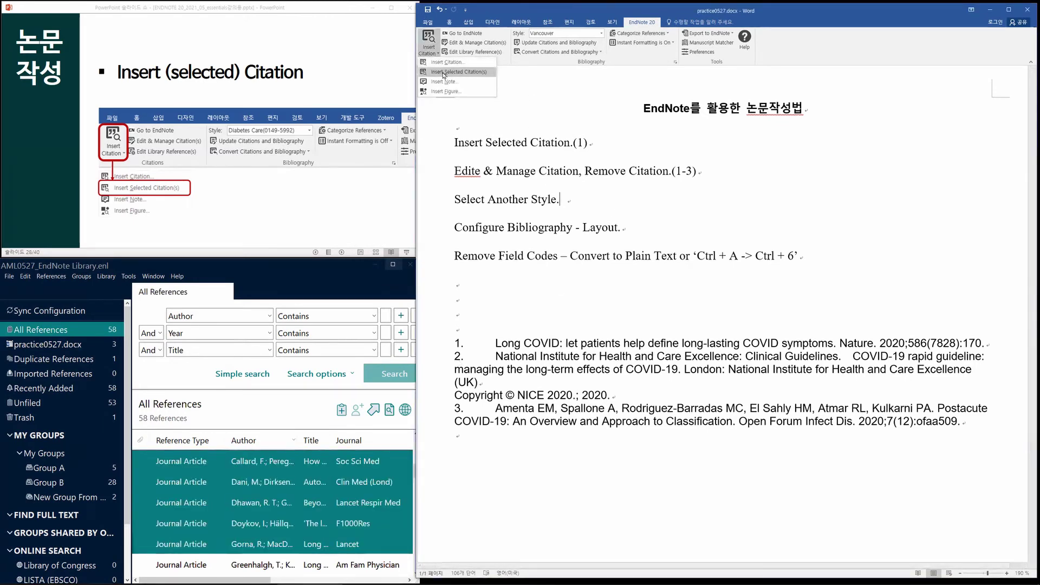
{"action": "left_click", "coordinate": [442, 71]}
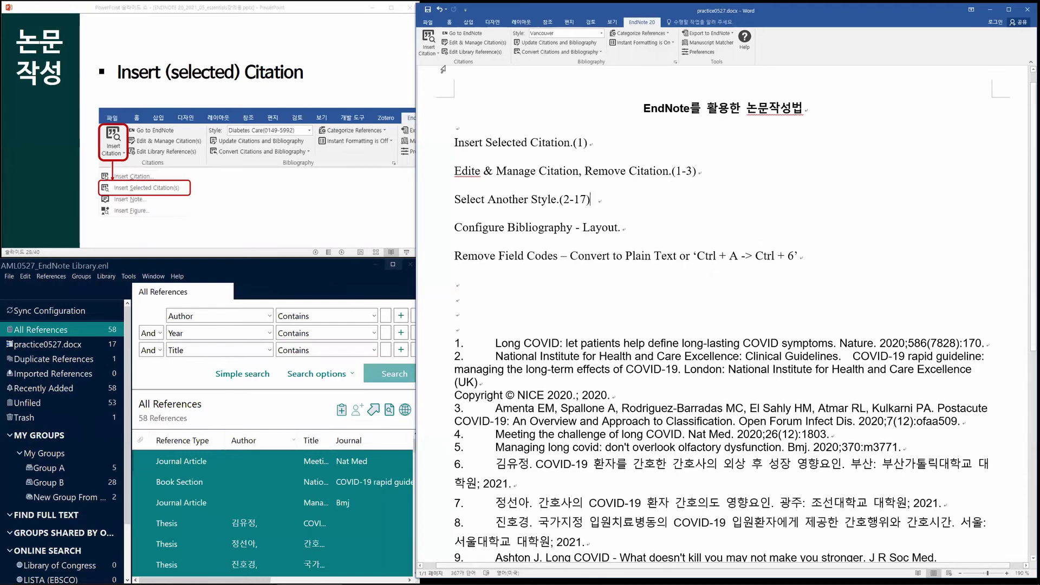
{"action": "scroll", "coordinate": [655, 232], "scroll_direction": "up", "scroll_amount": 1}
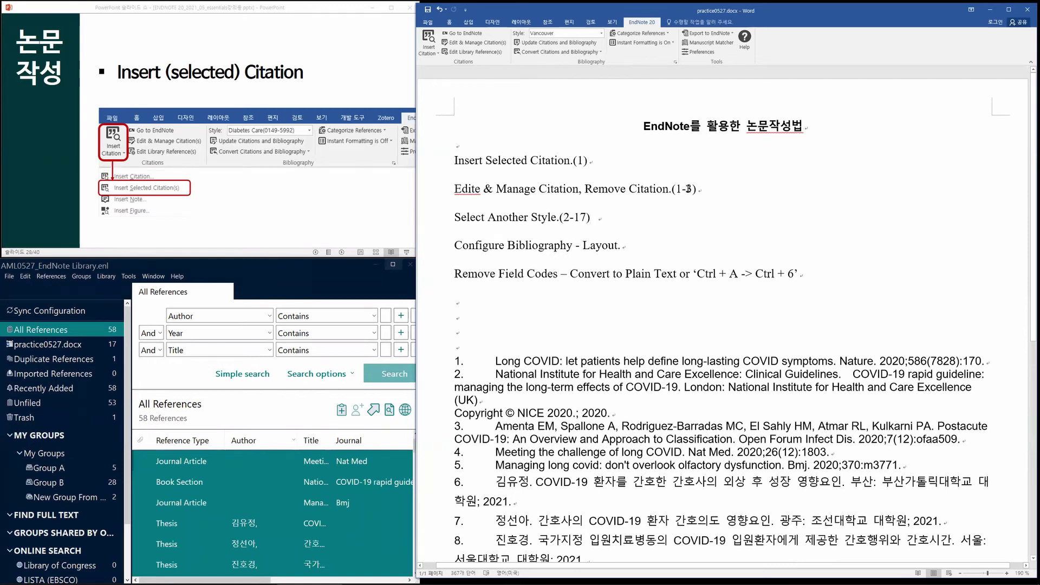
Step: Put the cursor inside the (1-3) citation and advance the slide to Edit & Manage Citation
{"action": "left_click", "coordinate": [686, 189]}
{"action": "left_click_drag", "start_coordinate": [492, 160], "coordinate": [716, 427]}
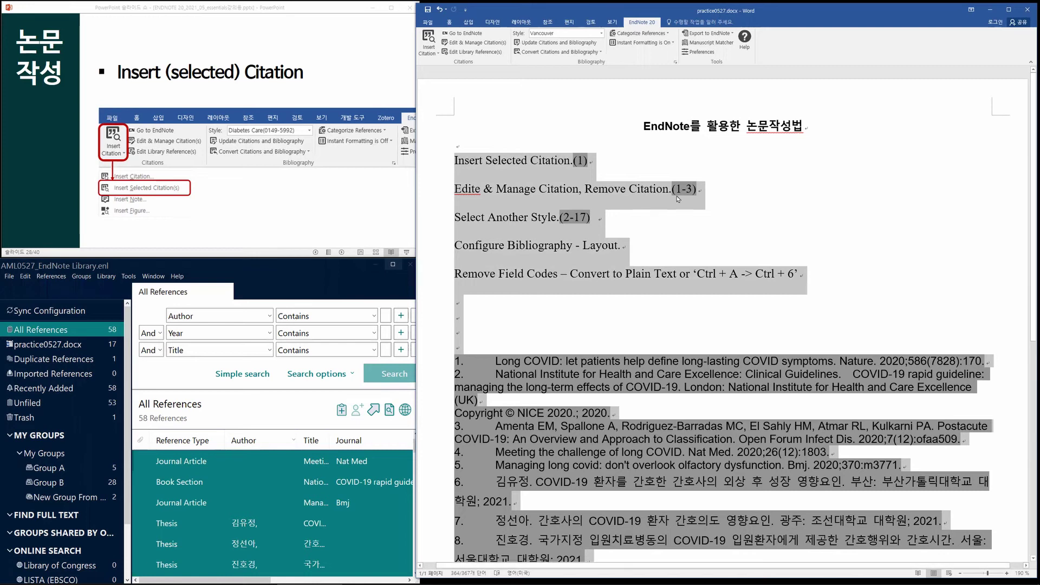
{"action": "left_click", "coordinate": [786, 276]}
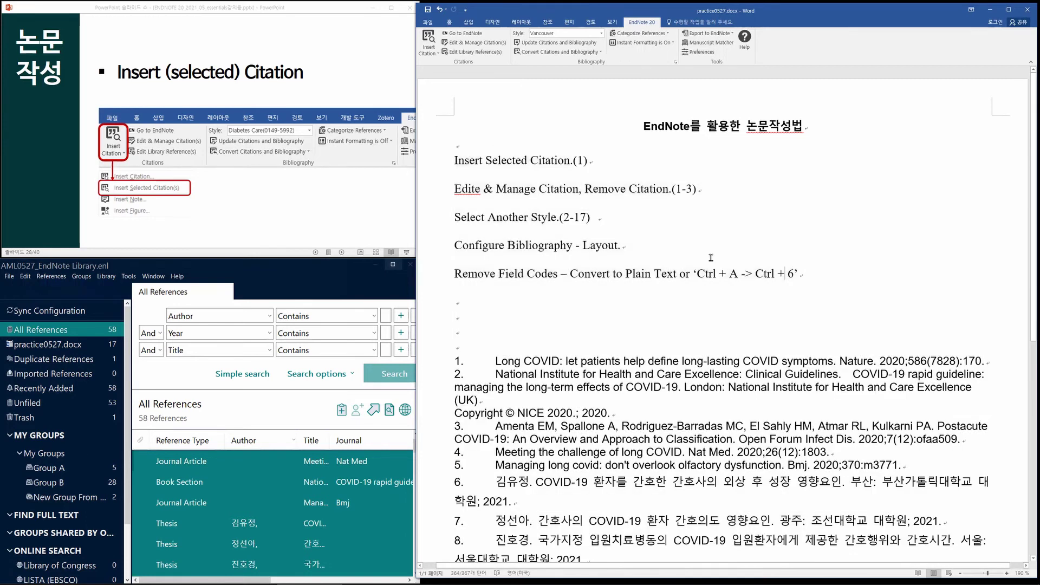
{"action": "left_click", "coordinate": [686, 190]}
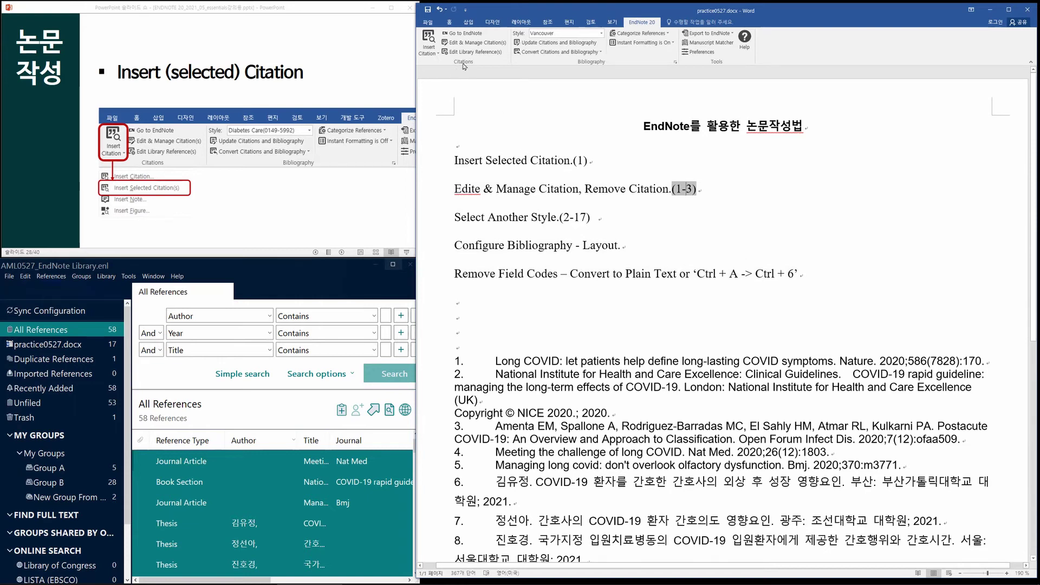
{"action": "left_click", "coordinate": [308, 141]}
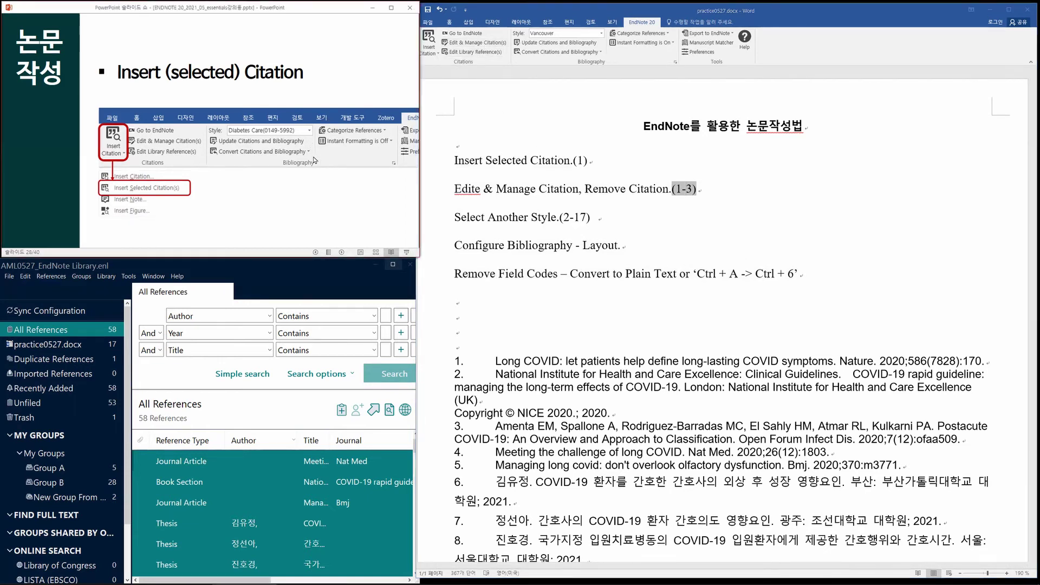
{"action": "left_click", "coordinate": [313, 157]}
{"action": "left_click", "coordinate": [486, 44]}
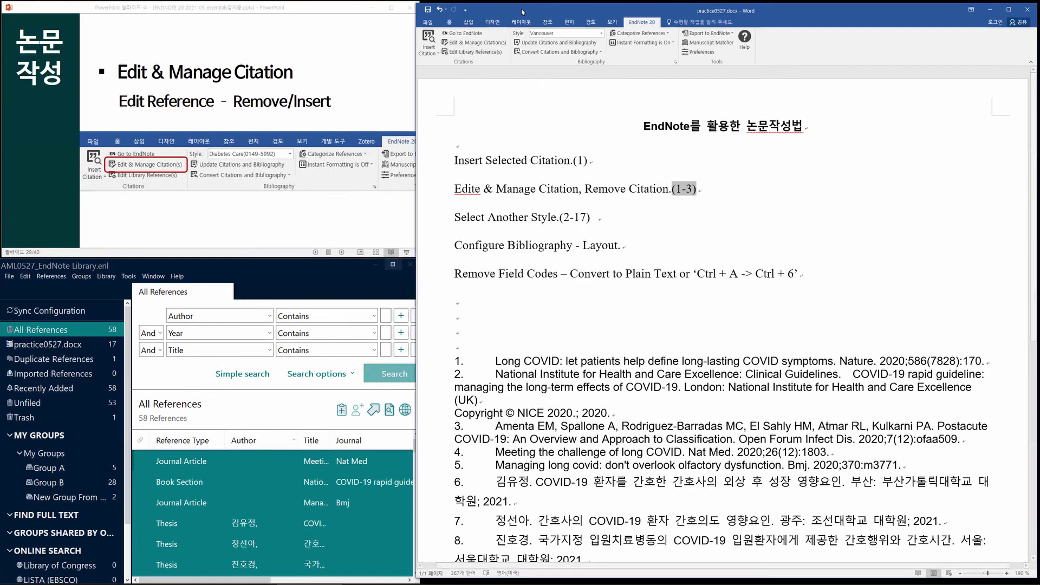
Step: In Edit & Manage Citation(s), remove 2020 #10 from (1-3) so it reads (2, 3)
{"action": "left_click", "coordinate": [489, 43]}
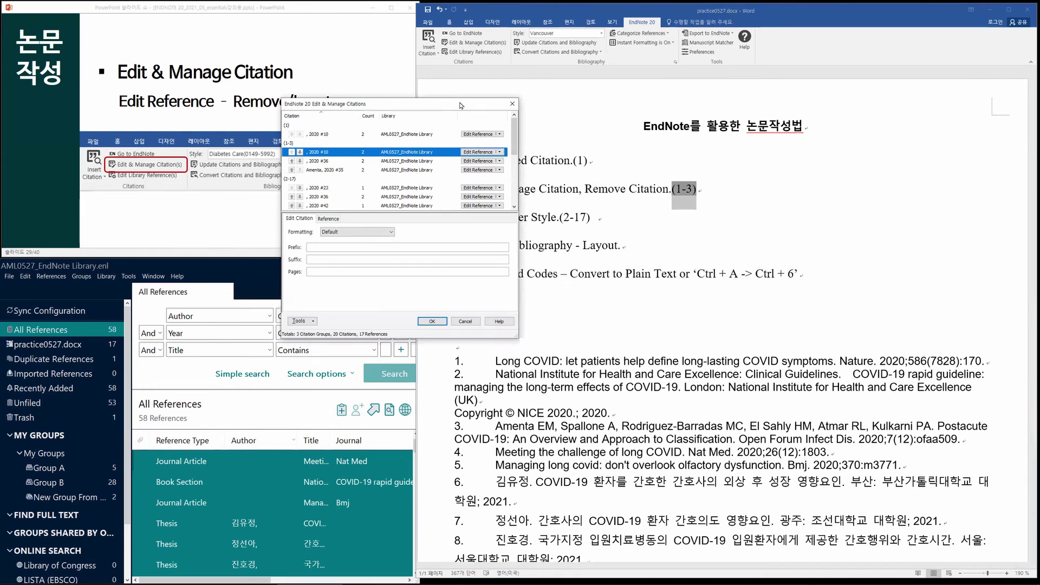
{"action": "left_click_drag", "start_coordinate": [461, 105], "coordinate": [756, 274]}
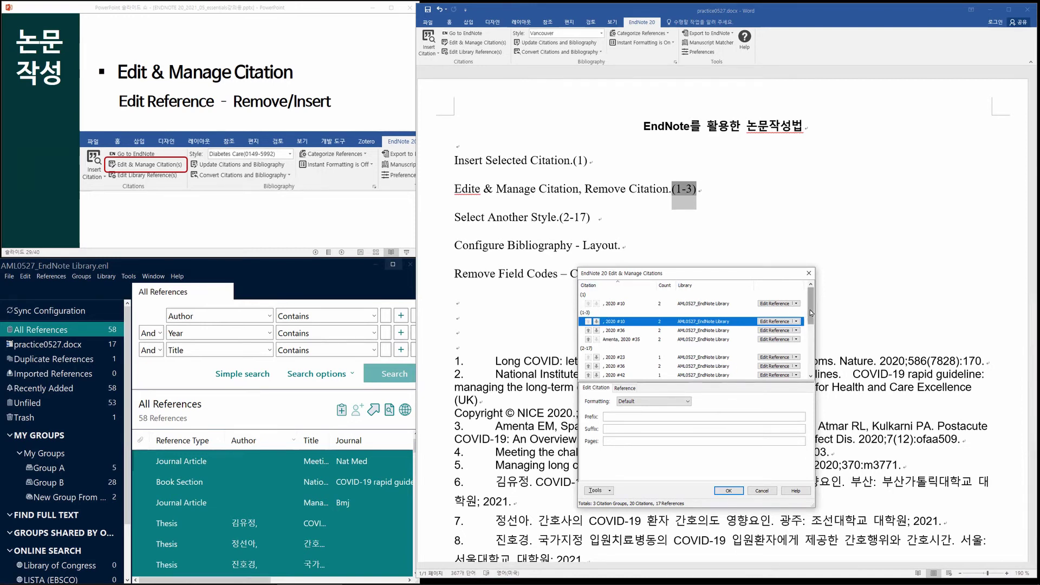
{"action": "mouse_move", "coordinate": [811, 313]}
{"action": "left_mouse_down"}
{"action": "mouse_move", "coordinate": [810, 374]}
{"action": "mouse_move", "coordinate": [815, 307]}
{"action": "left_mouse_up"}
{"action": "left_click", "coordinate": [711, 331]}
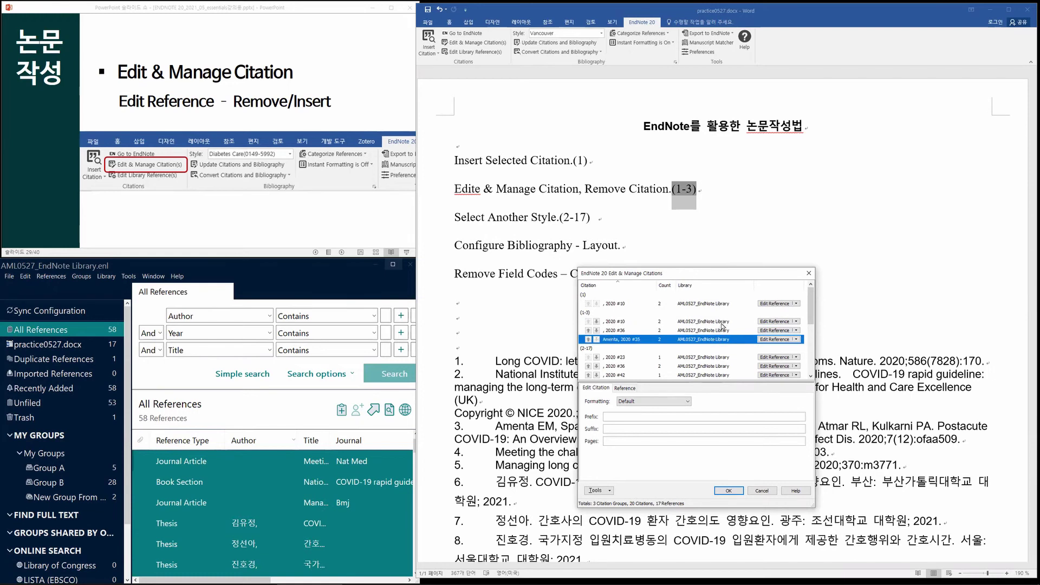
{"action": "left_click", "coordinate": [724, 323]}
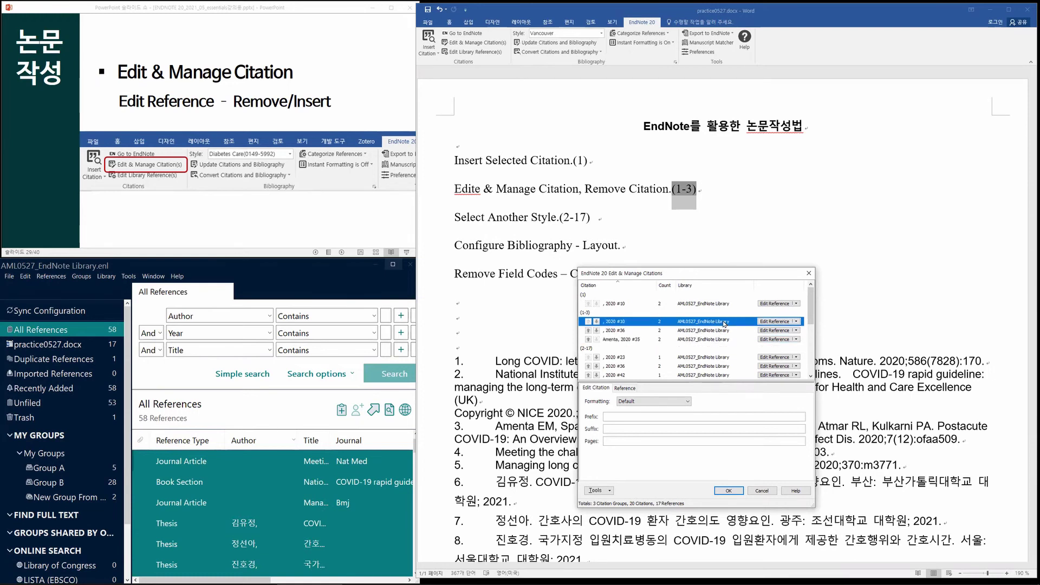
{"action": "left_click", "coordinate": [796, 321]}
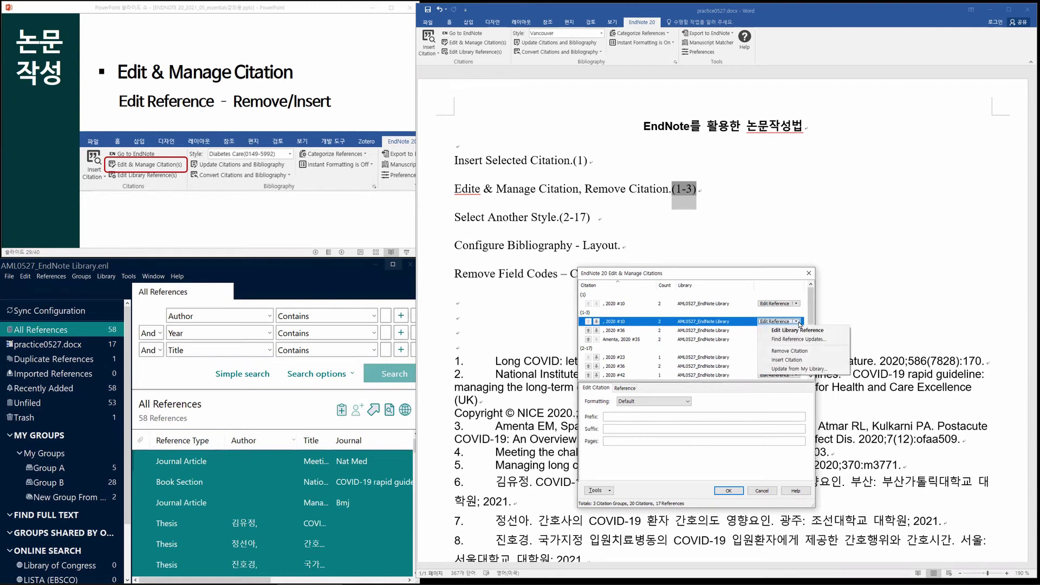
{"action": "left_click", "coordinate": [813, 353]}
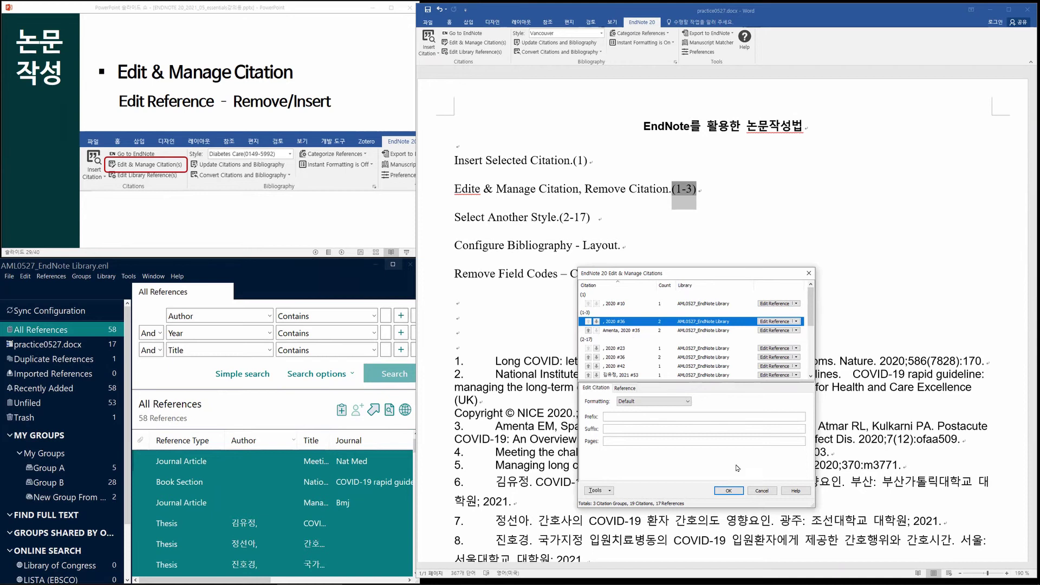
{"action": "left_click", "coordinate": [734, 492]}
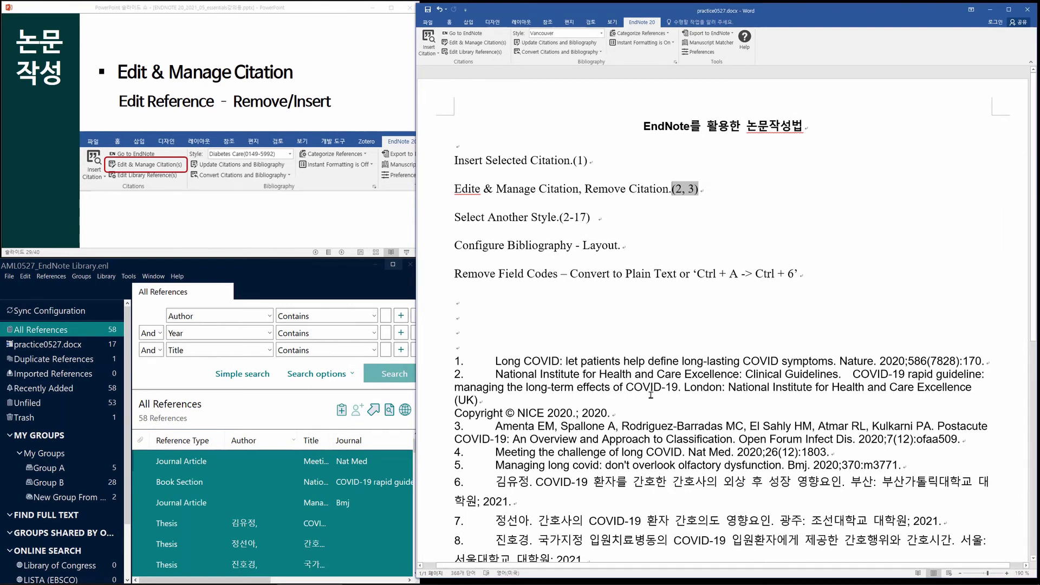
{"action": "scroll", "coordinate": [672, 425], "scroll_direction": "down", "scroll_amount": 3}
{"action": "scroll", "coordinate": [675, 426], "scroll_direction": "up", "scroll_amount": 2}
{"action": "left_click", "coordinate": [284, 209]}
{"action": "left_click", "coordinate": [313, 215]}
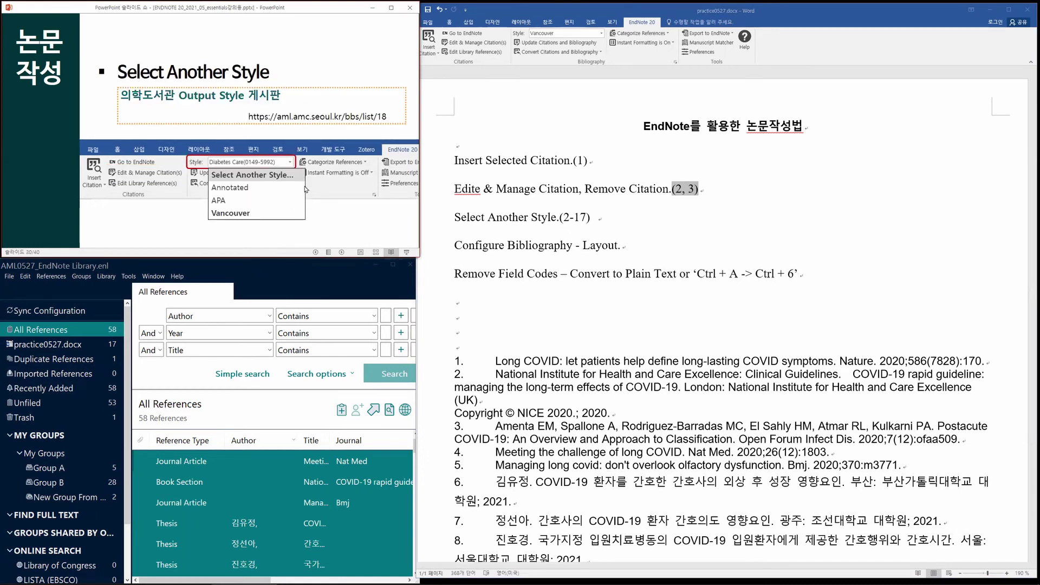
{"action": "left_click", "coordinate": [591, 228]}
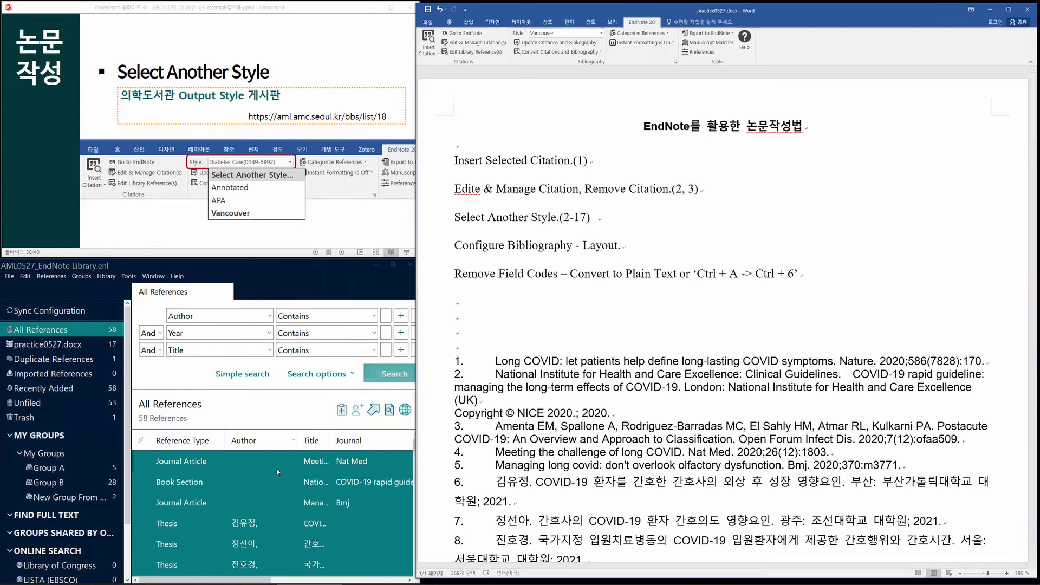
{"action": "left_click", "coordinate": [383, 458]}
{"action": "left_click", "coordinate": [625, 245]}
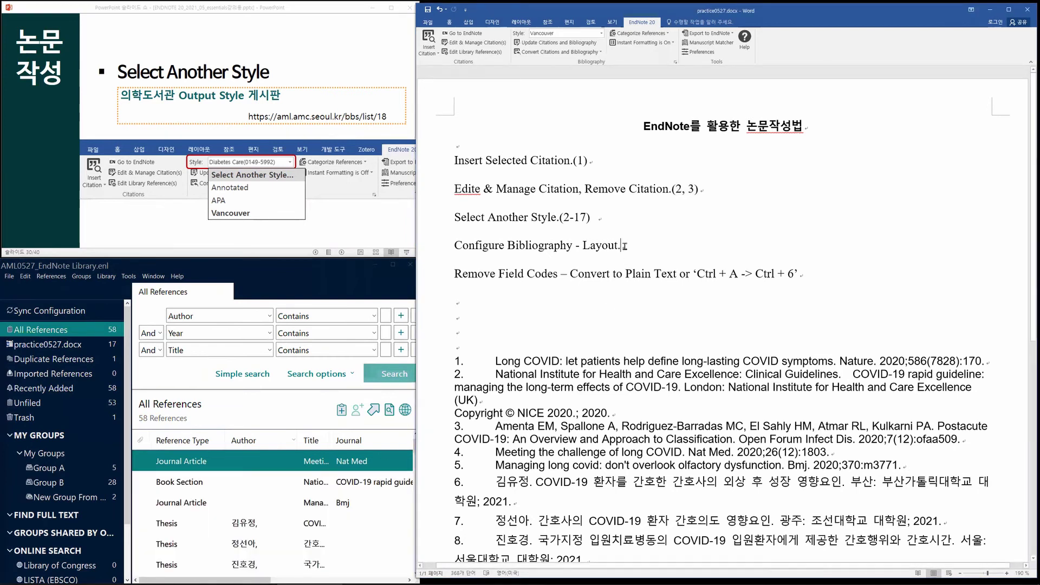
{"action": "left_click_drag", "start_coordinate": [330, 439], "coordinate": [365, 439]}
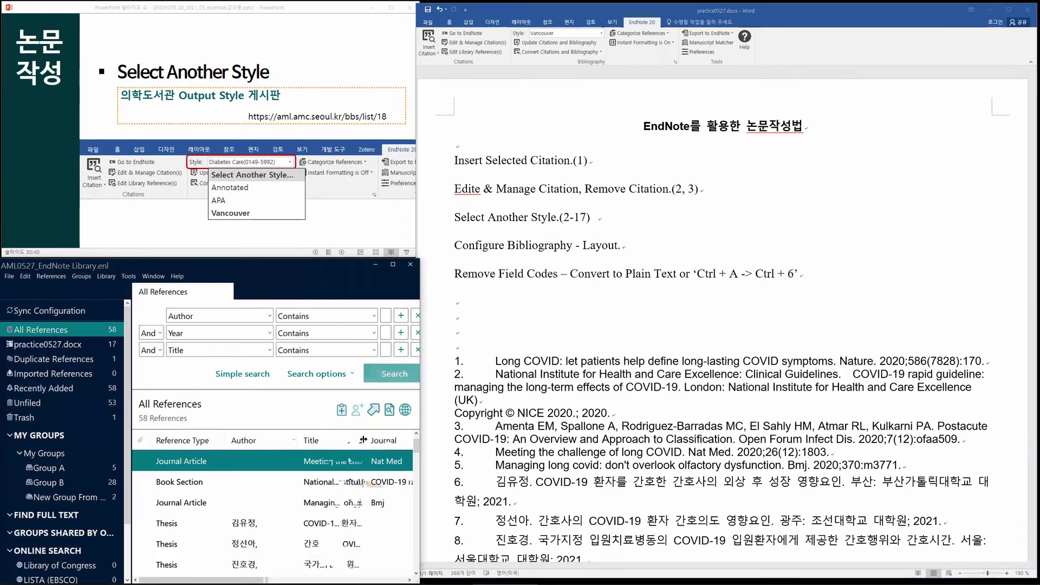
{"action": "left_click", "coordinate": [653, 250]}
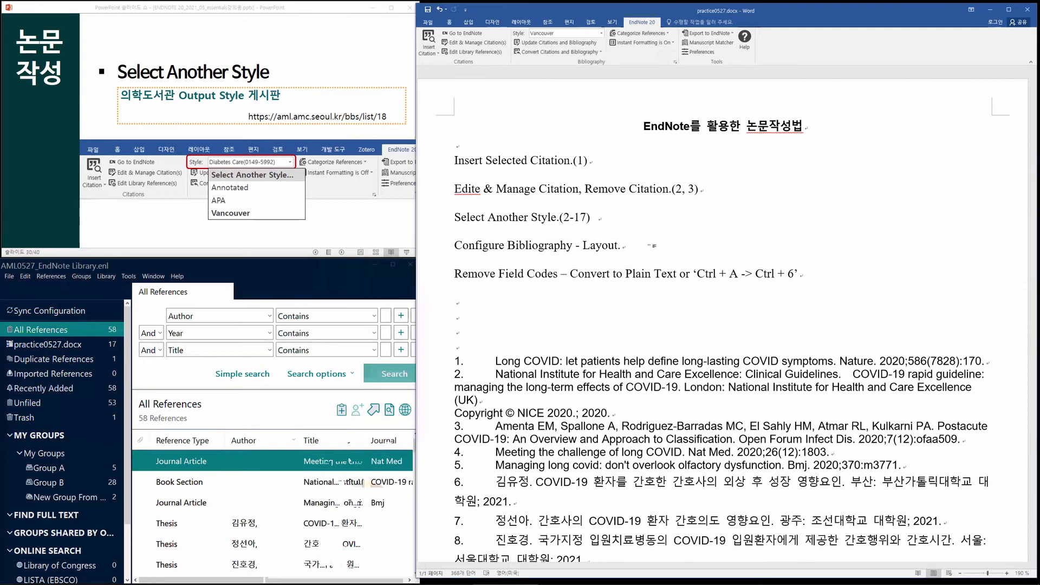
Step: Search the library for 'world health organiza' and insert the COVID-19 vaccines web page as (18)
{"action": "left_click", "coordinate": [431, 43]}
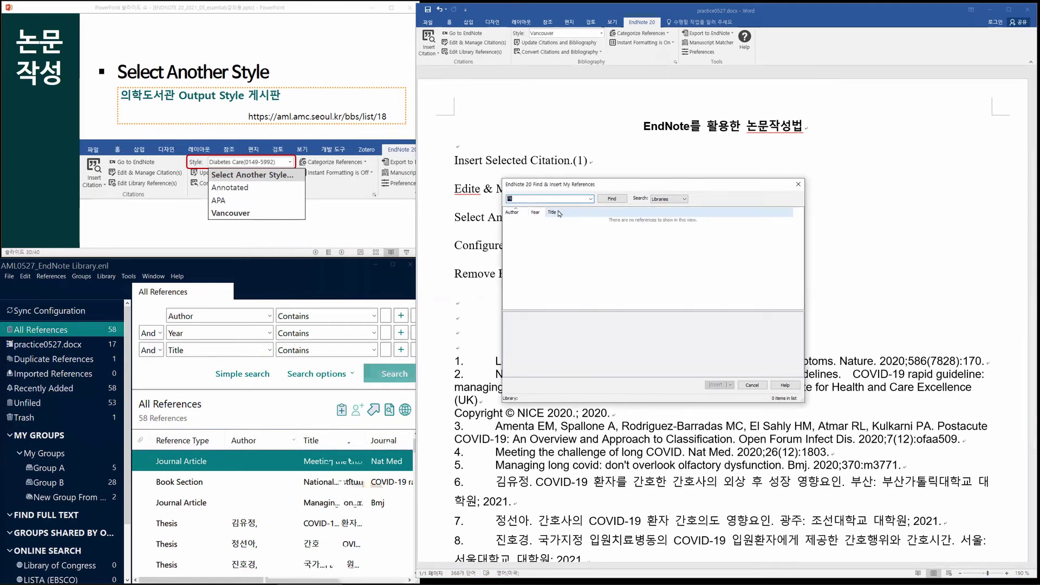
{"action": "key", "text": "BackSpace"}
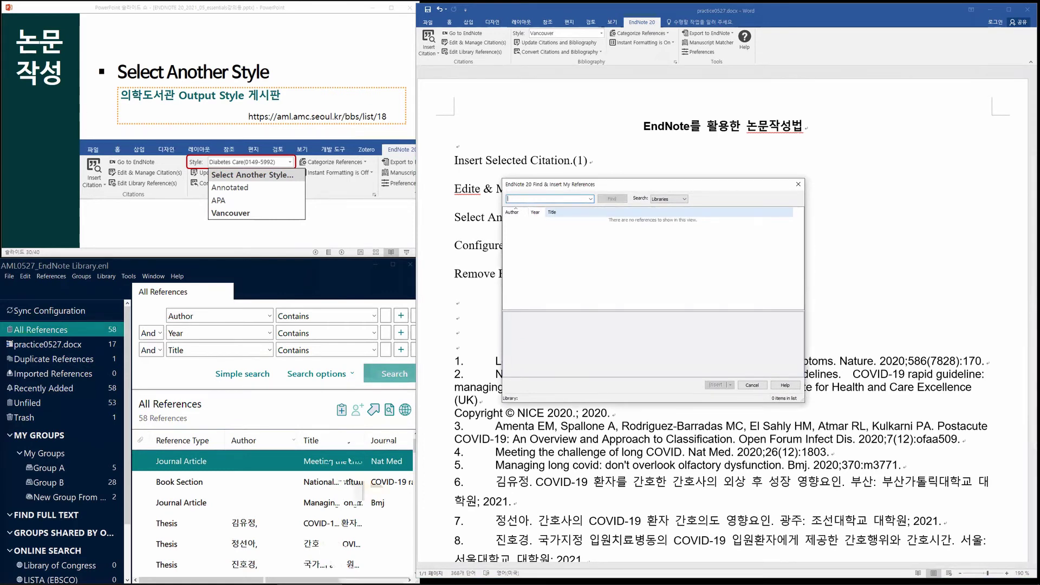
{"action": "type", "text": "world health organization"}
{"action": "key", "text": "Return"}
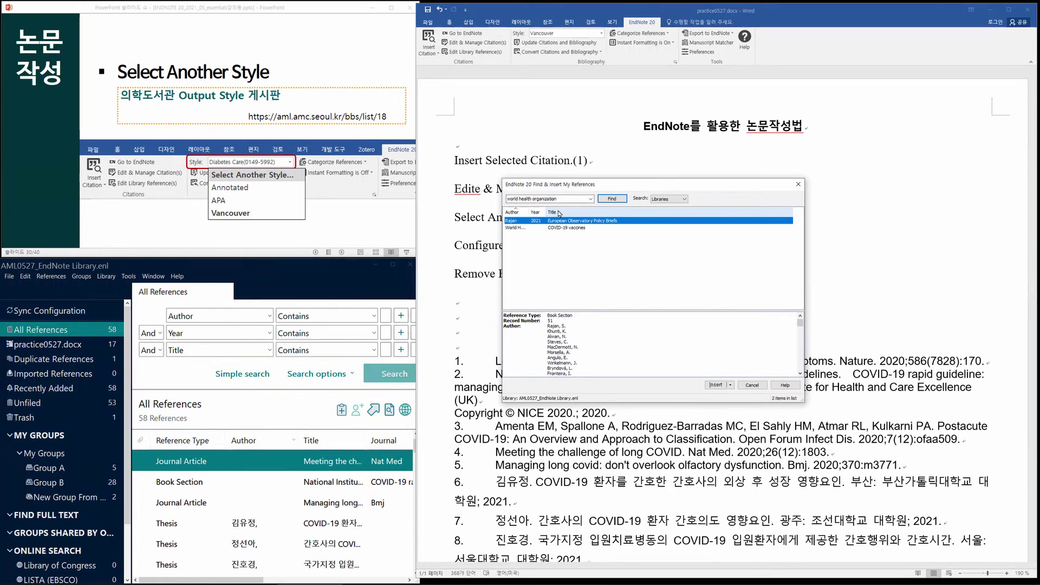
{"action": "left_click", "coordinate": [607, 228]}
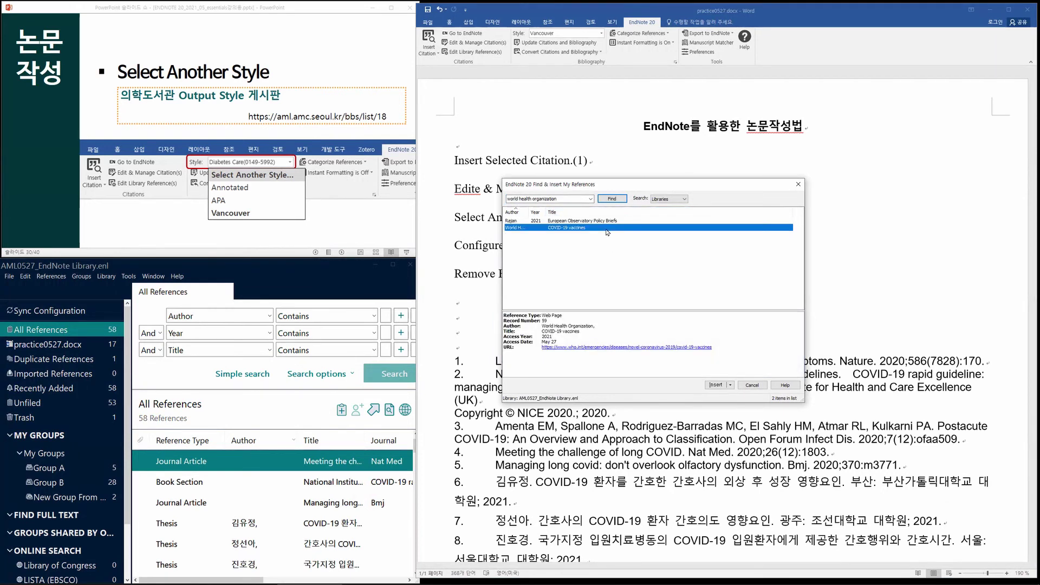
{"action": "left_click", "coordinate": [715, 385]}
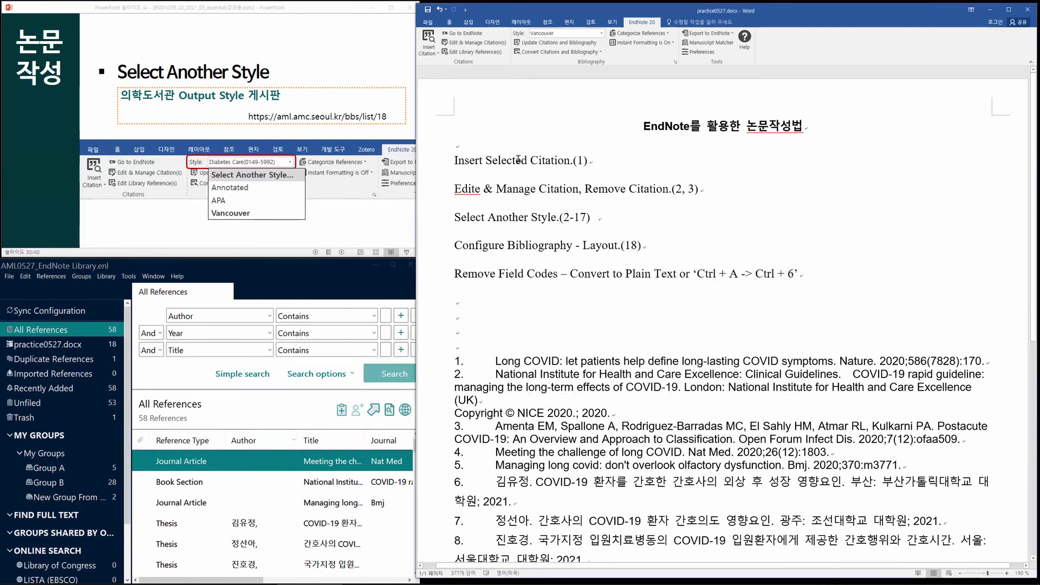
{"action": "left_click_drag", "start_coordinate": [486, 160], "coordinate": [677, 275]}
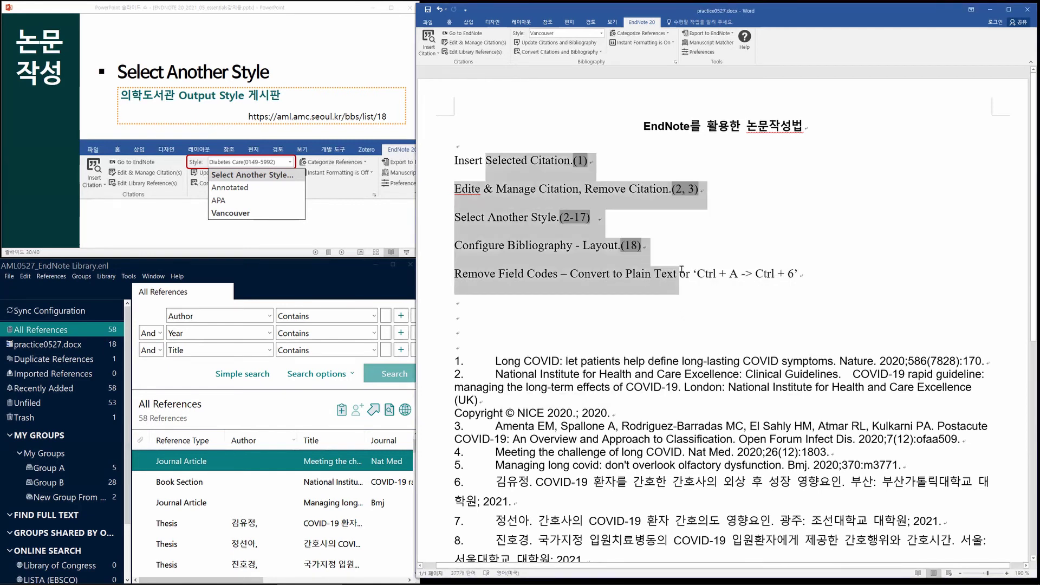
{"action": "left_click", "coordinate": [619, 277]}
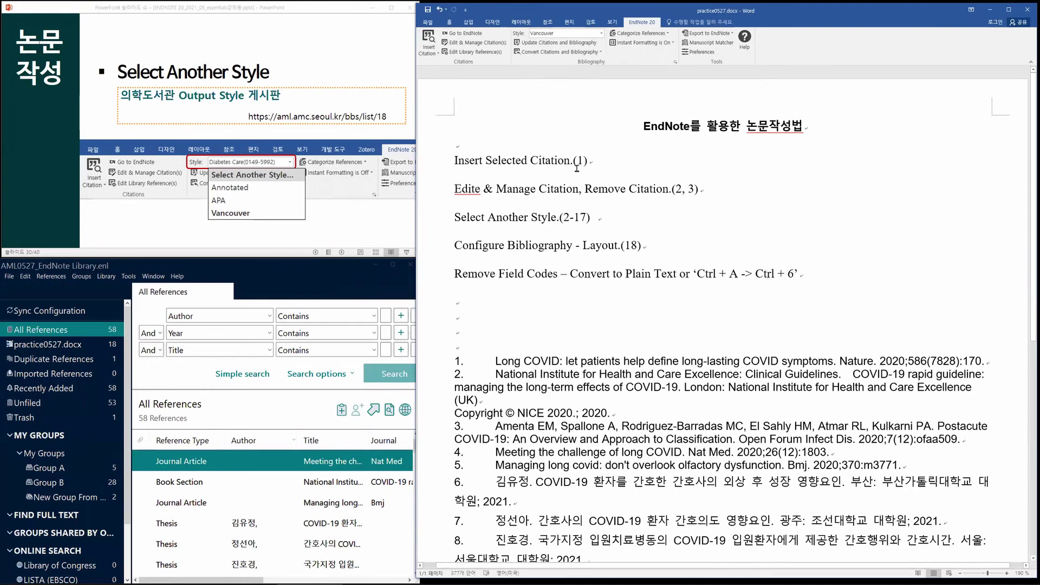
{"action": "left_click_drag", "start_coordinate": [470, 167], "coordinate": [637, 459]}
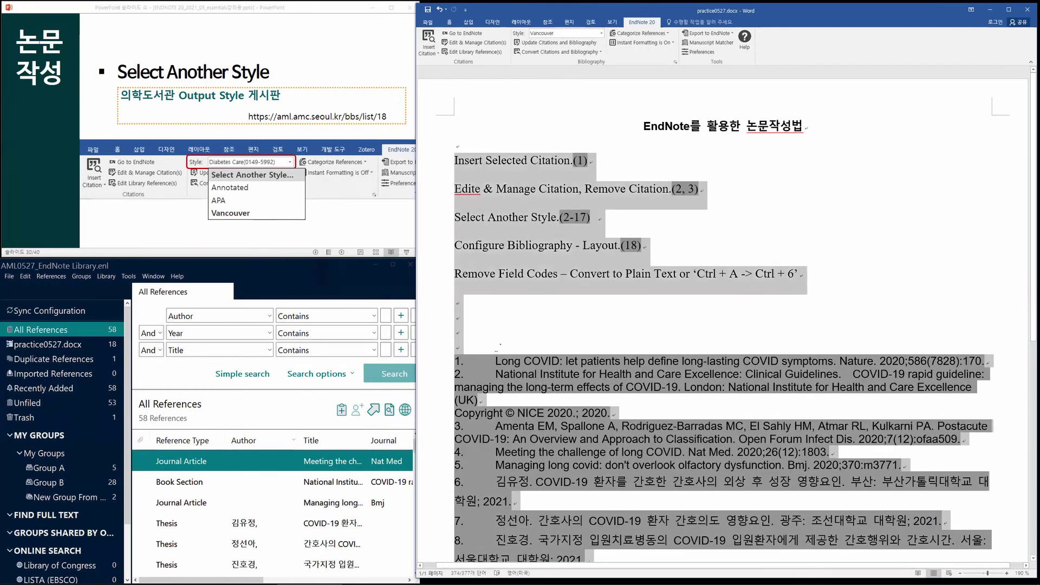
Step: Type 'References' above the bibliography, then select from the first citation through the reference list
{"action": "left_click", "coordinate": [498, 347]}
{"action": "type", "text": "Re"}
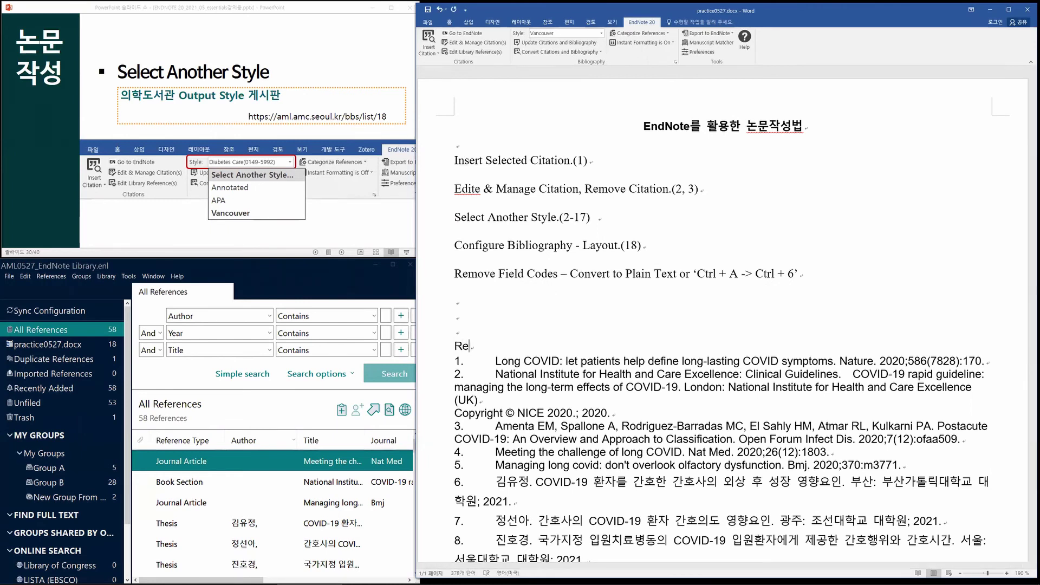
{"action": "type", "text": "ferences"}
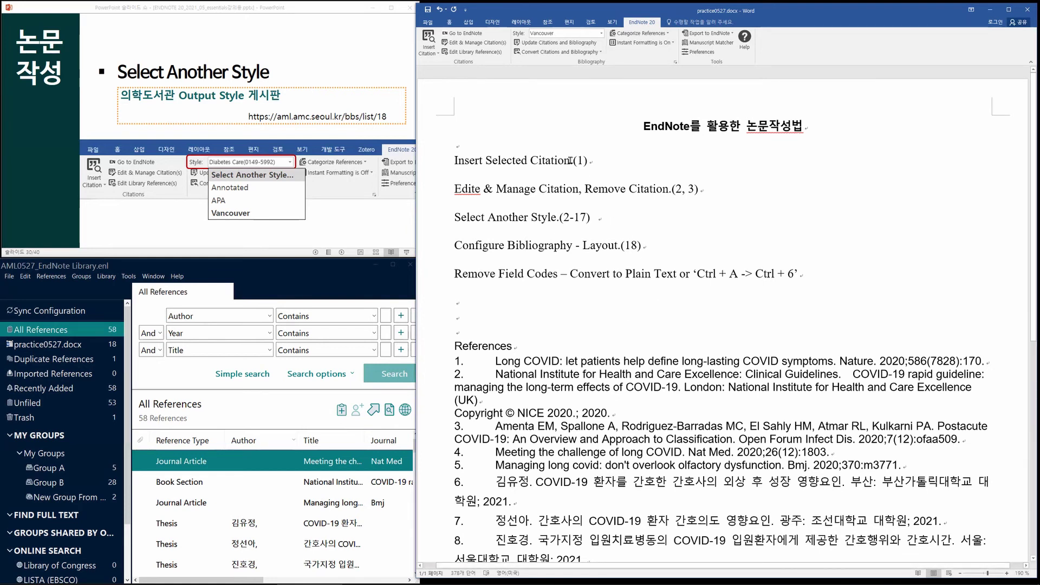
{"action": "left_click_drag", "start_coordinate": [570, 161], "coordinate": [597, 162]}
{"action": "left_click", "coordinate": [634, 189]}
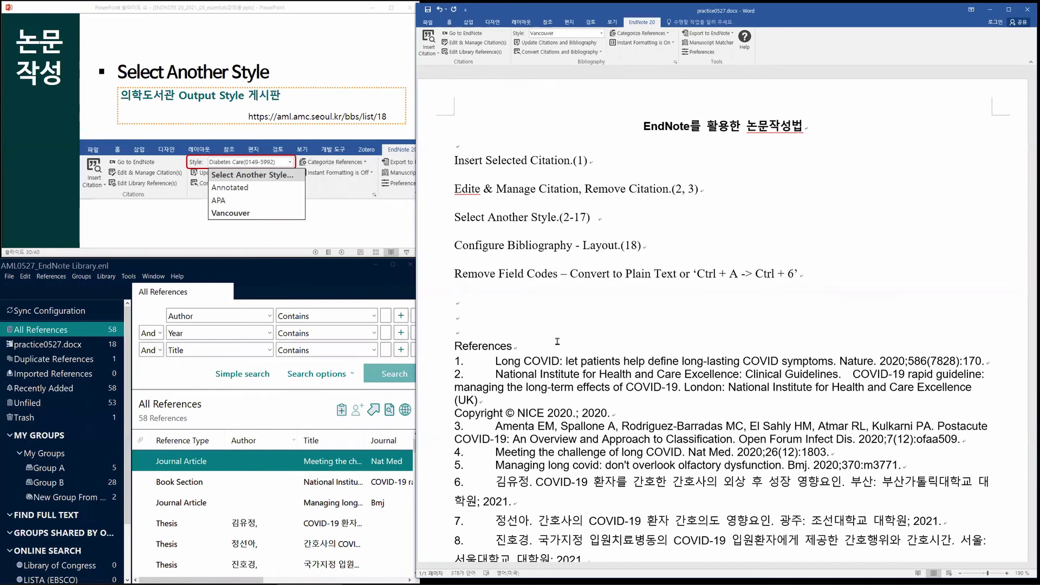
{"action": "left_click", "coordinate": [540, 305]}
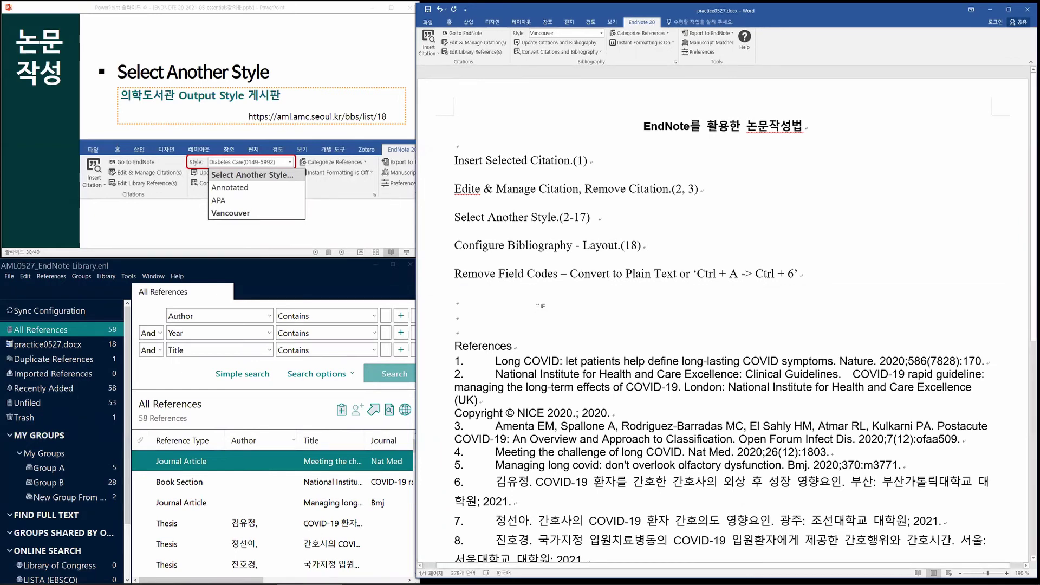
{"action": "left_click_drag", "start_coordinate": [487, 158], "coordinate": [574, 561]}
{"action": "left_click", "coordinate": [548, 293]}
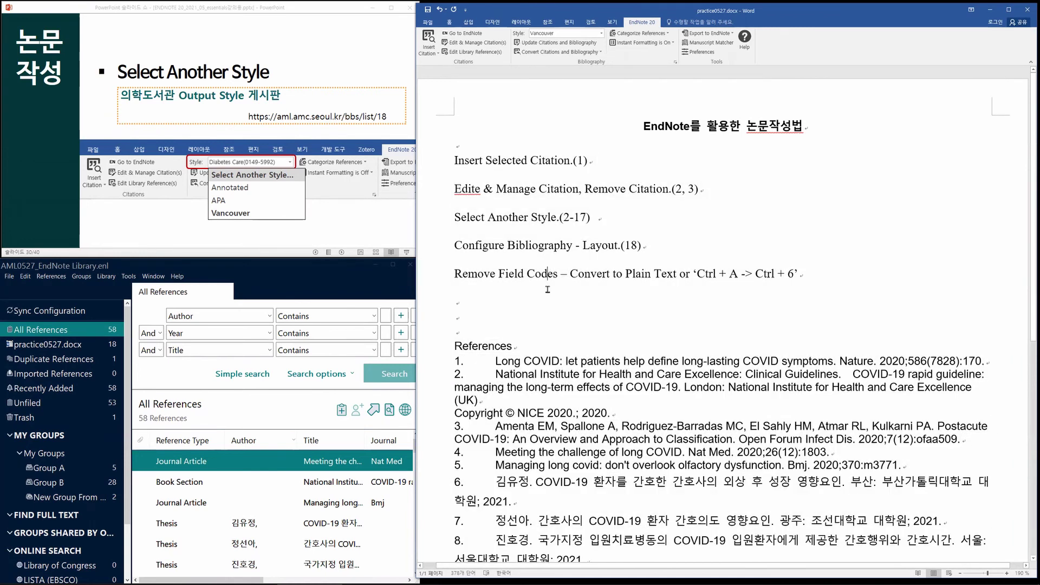
{"action": "left_click", "coordinate": [576, 34]}
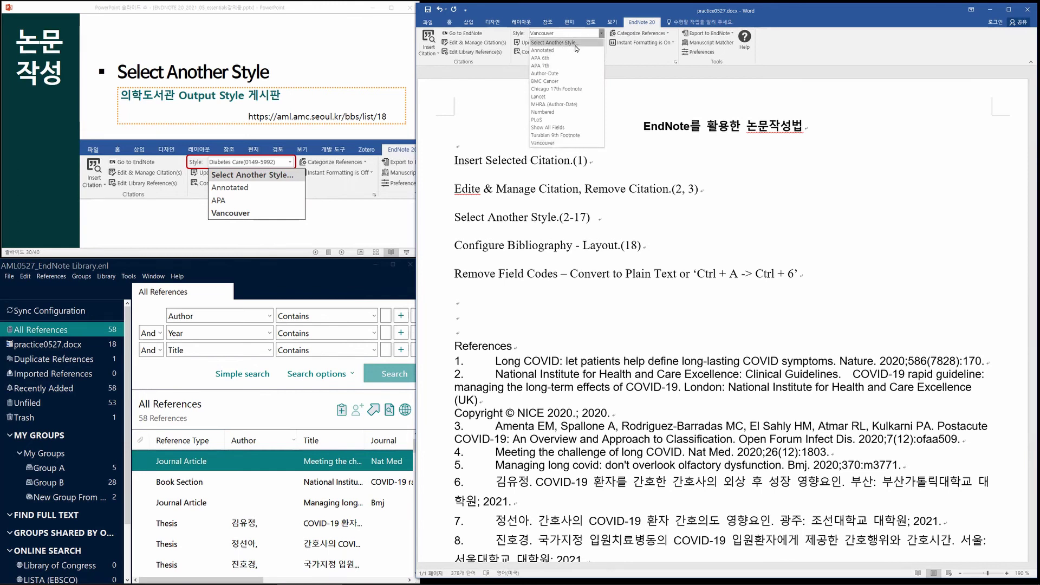
{"action": "left_click", "coordinate": [582, 45]}
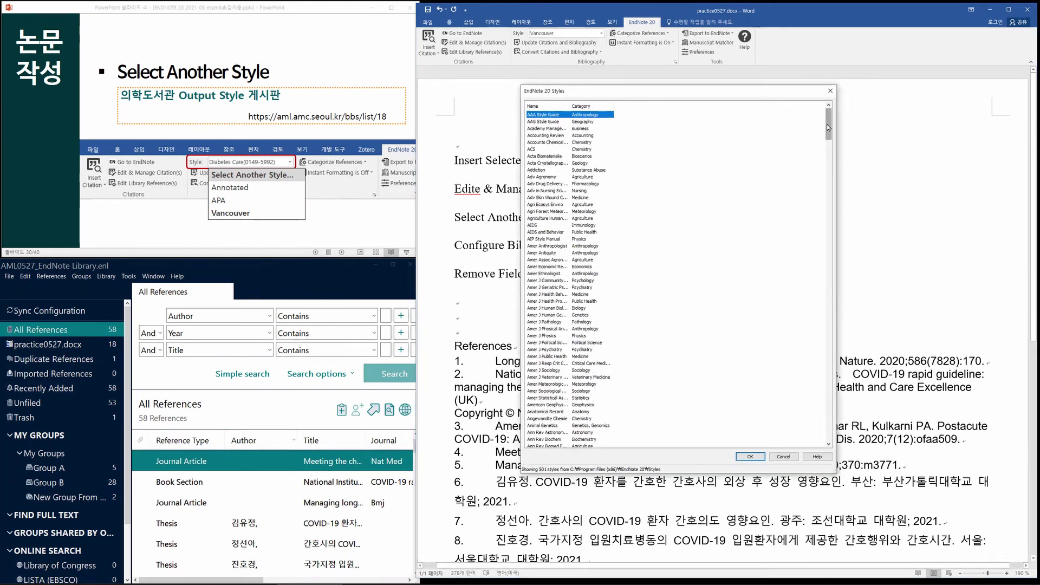
{"action": "scroll", "coordinate": [827, 127], "scroll_direction": "down", "scroll_amount": 15}
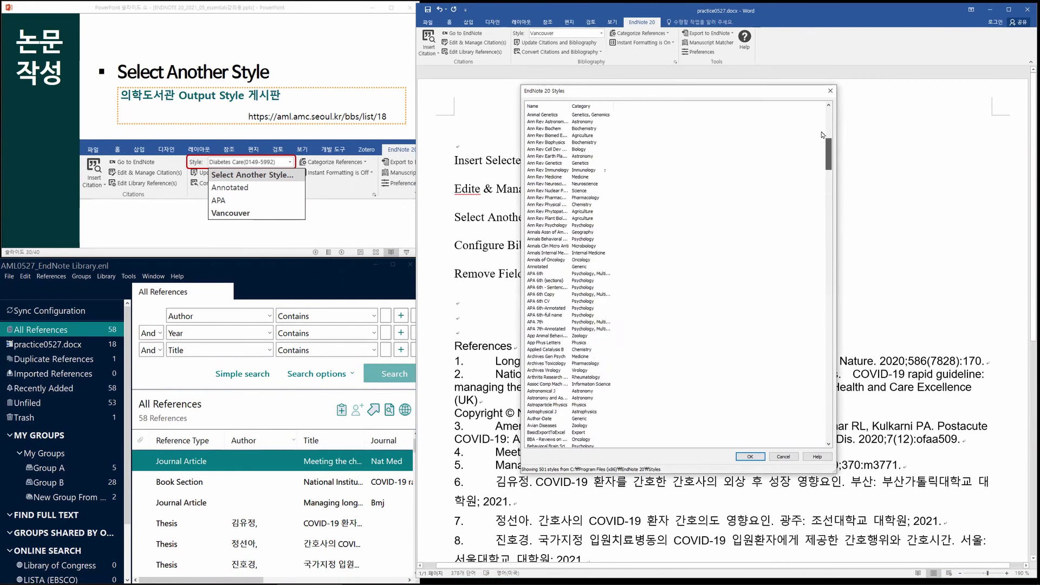
{"action": "left_click", "coordinate": [830, 90]}
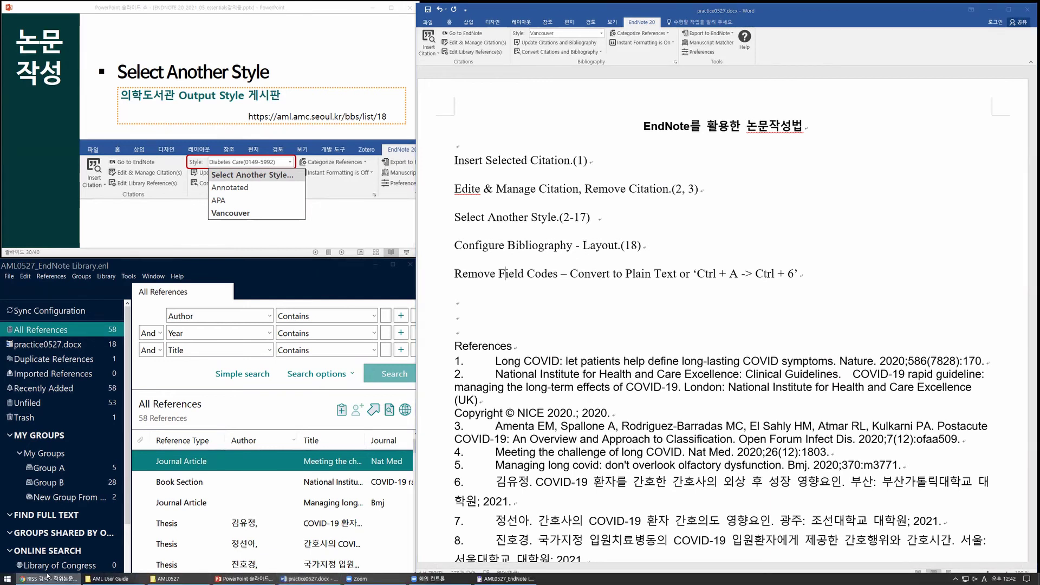
Step: Go from the medical library homepage's EndNote guide to the Output Styles board
{"action": "left_click", "coordinate": [47, 578]}
{"action": "left_click", "coordinate": [611, 14]}
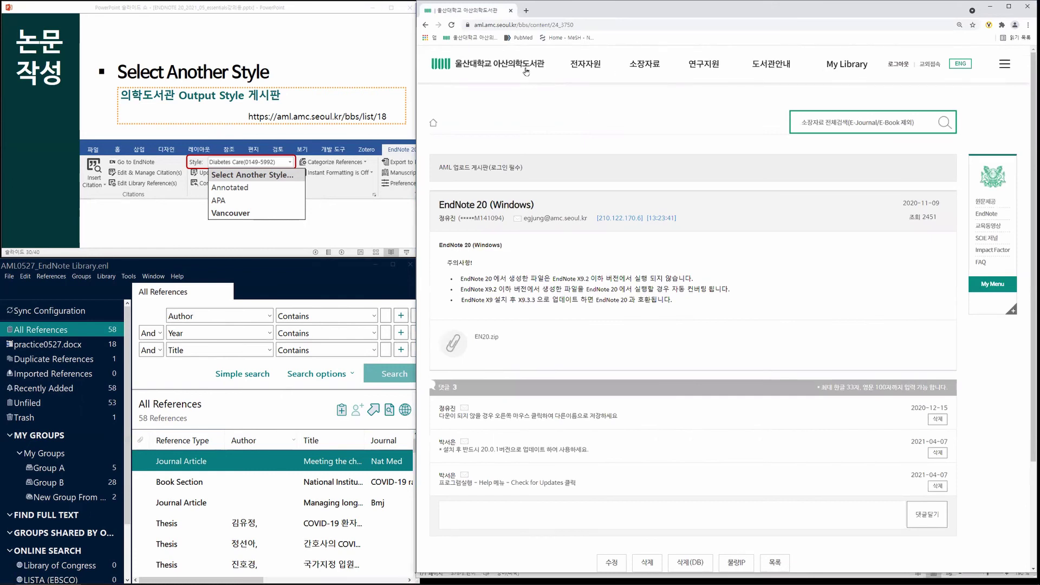
{"action": "left_click", "coordinate": [523, 68]}
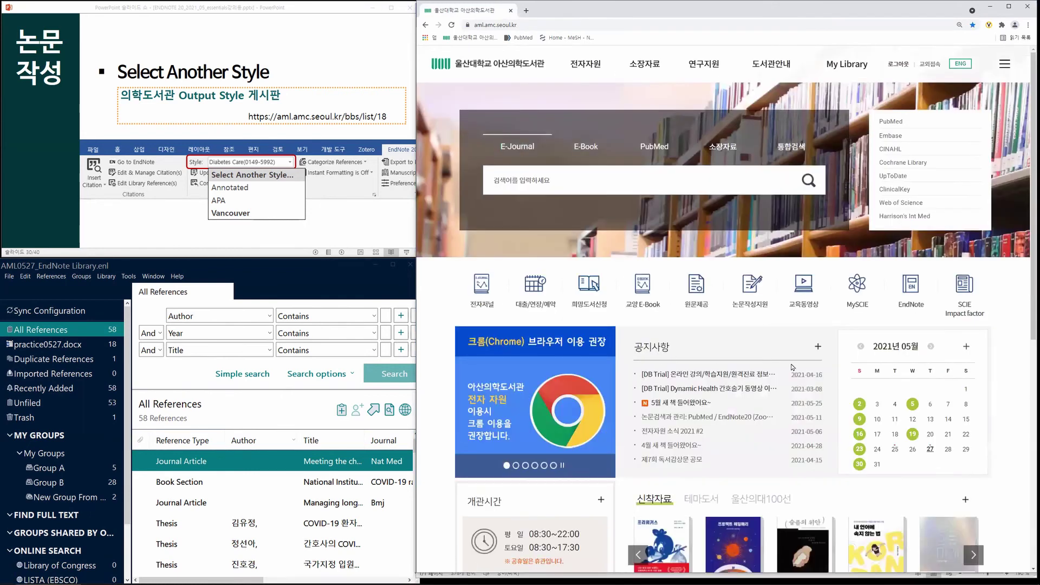
{"action": "left_click", "coordinate": [912, 286]}
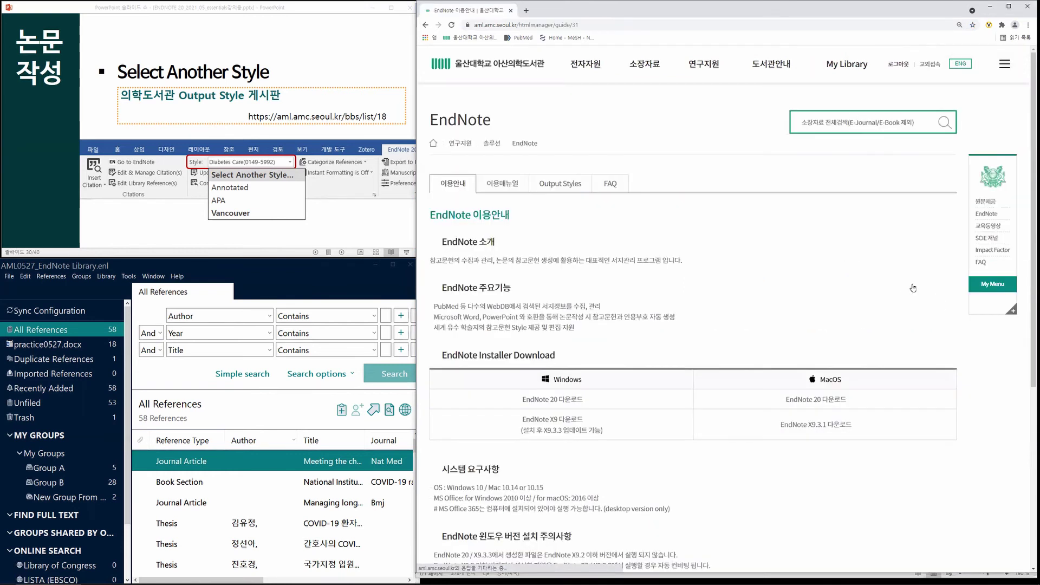
{"action": "double_click", "coordinate": [734, 13]}
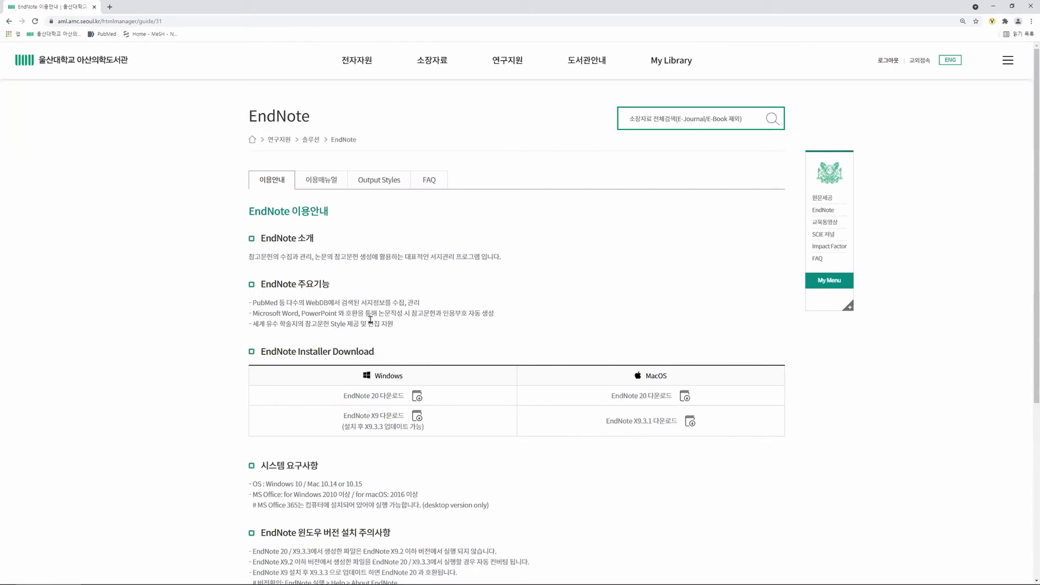
{"action": "left_click", "coordinate": [382, 185]}
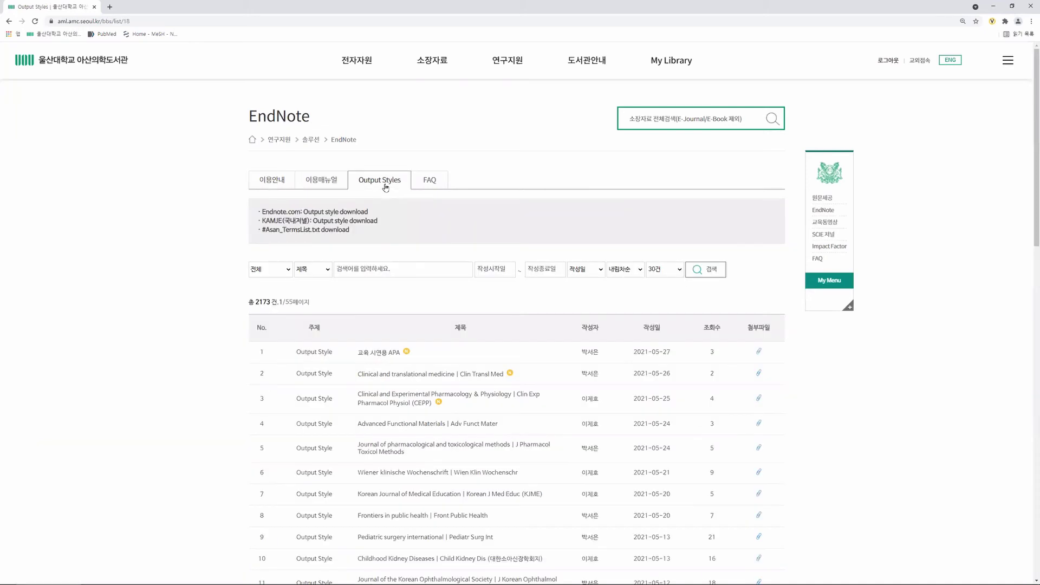
Step: Search post contents for 'apa' and open the 교육 시연용 APA post
{"action": "left_click", "coordinate": [324, 274]}
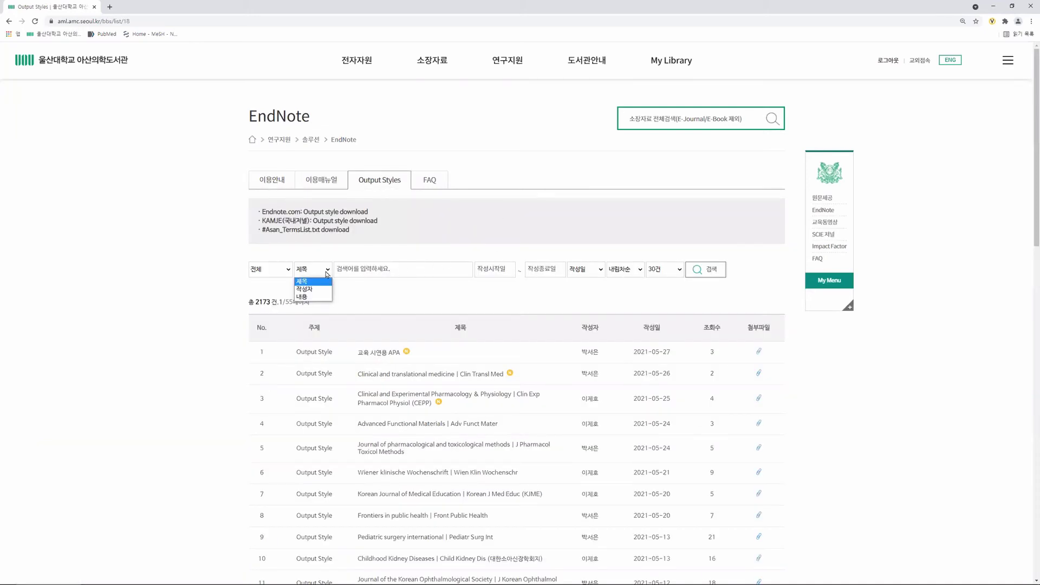
{"action": "left_click", "coordinate": [323, 298]}
{"action": "left_click", "coordinate": [403, 270]}
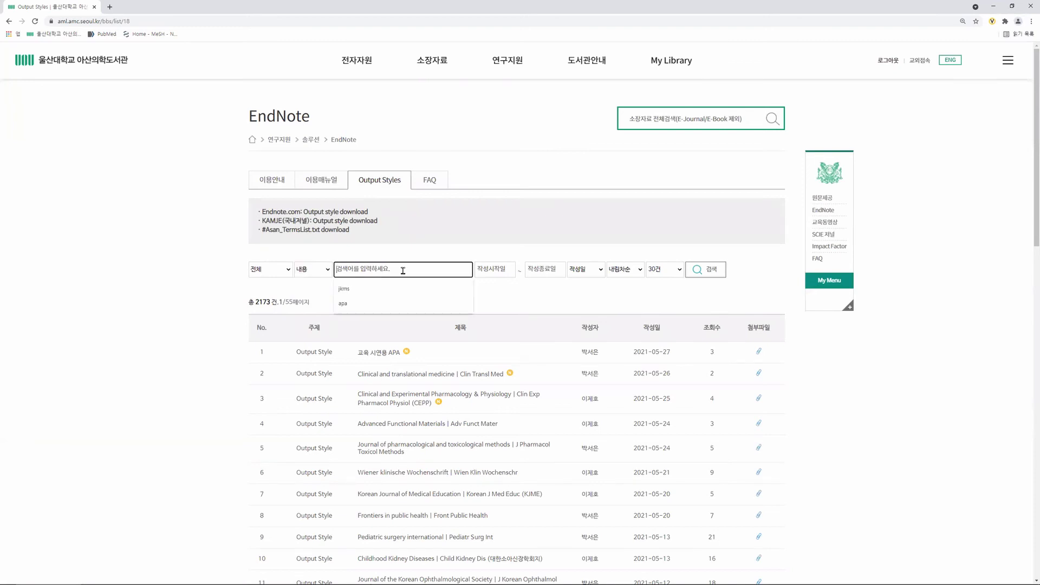
{"action": "type", "text": "a"}
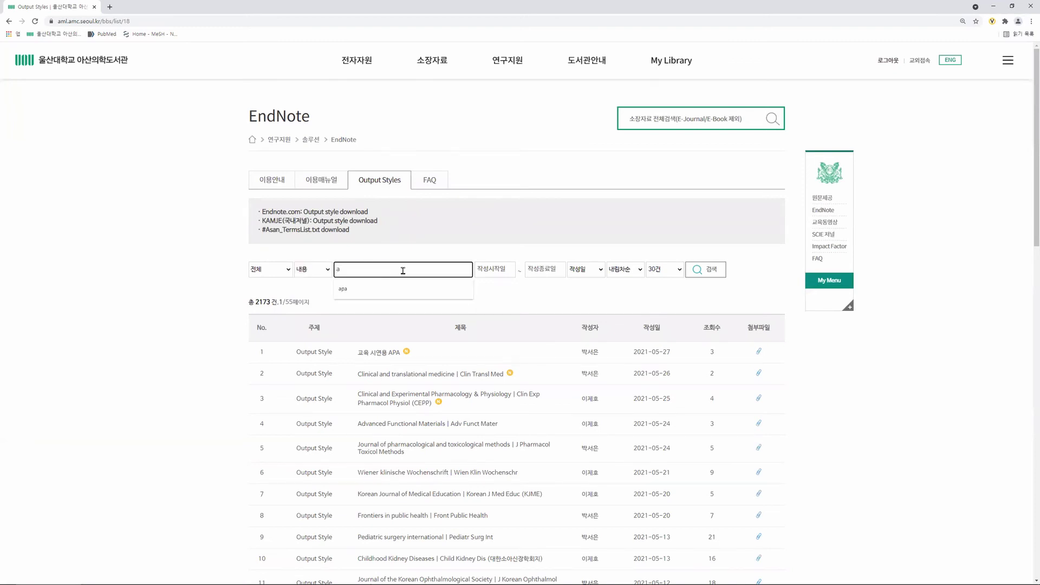
{"action": "type", "text": "pa"}
{"action": "key", "text": "Return"}
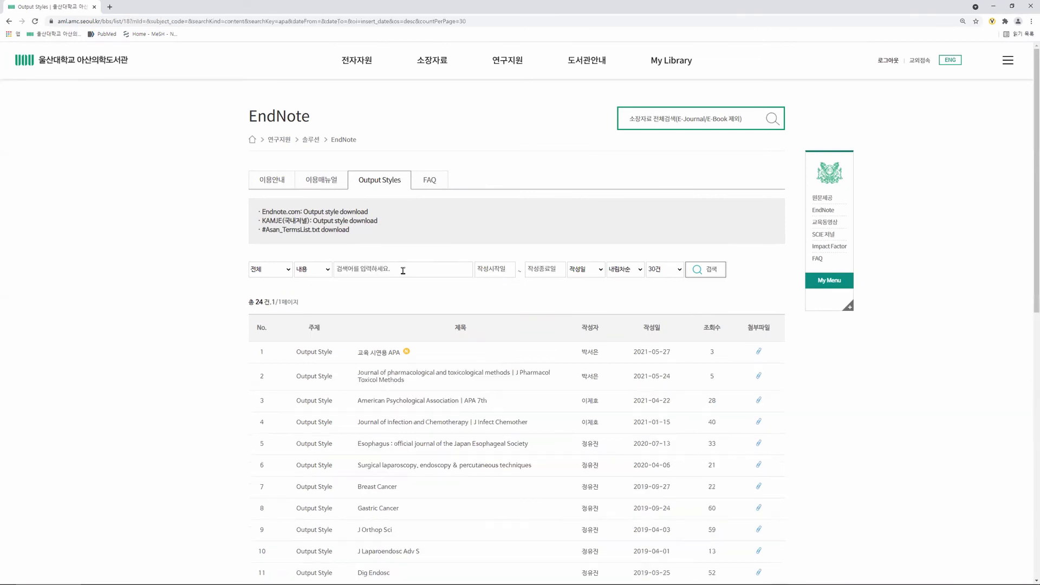
{"action": "left_click", "coordinate": [386, 356]}
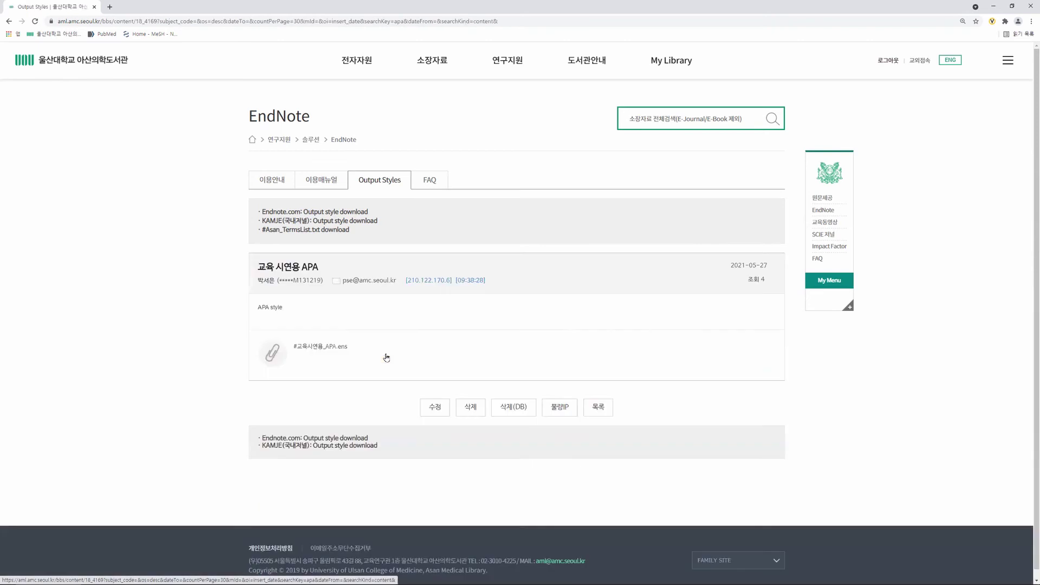
Step: Save the #교육시연용_APA.ens attachment to Downloads with Save Link As, then shrink the browser
{"action": "right_click", "coordinate": [336, 349]}
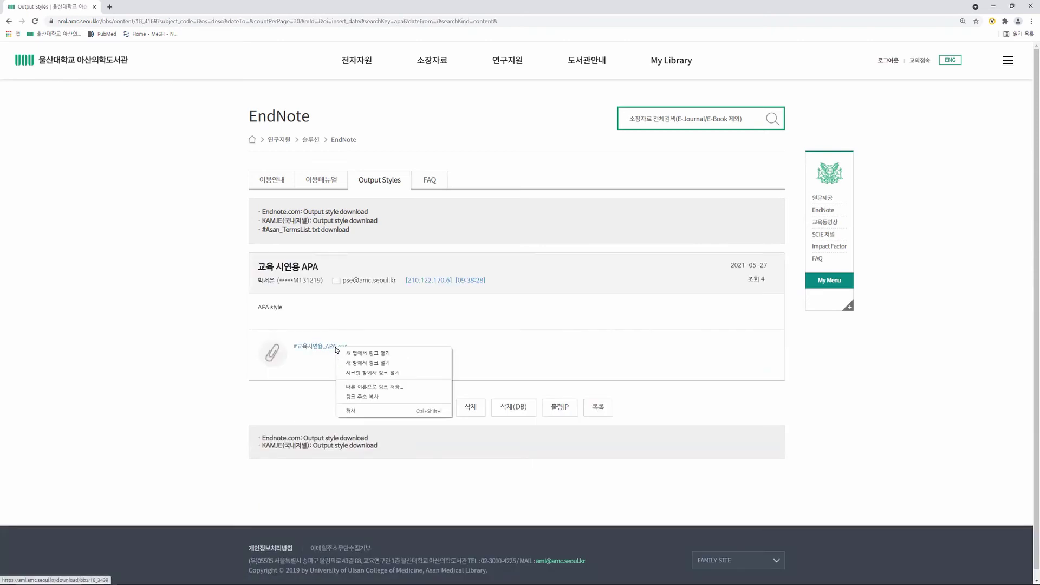
{"action": "left_click", "coordinate": [411, 387]}
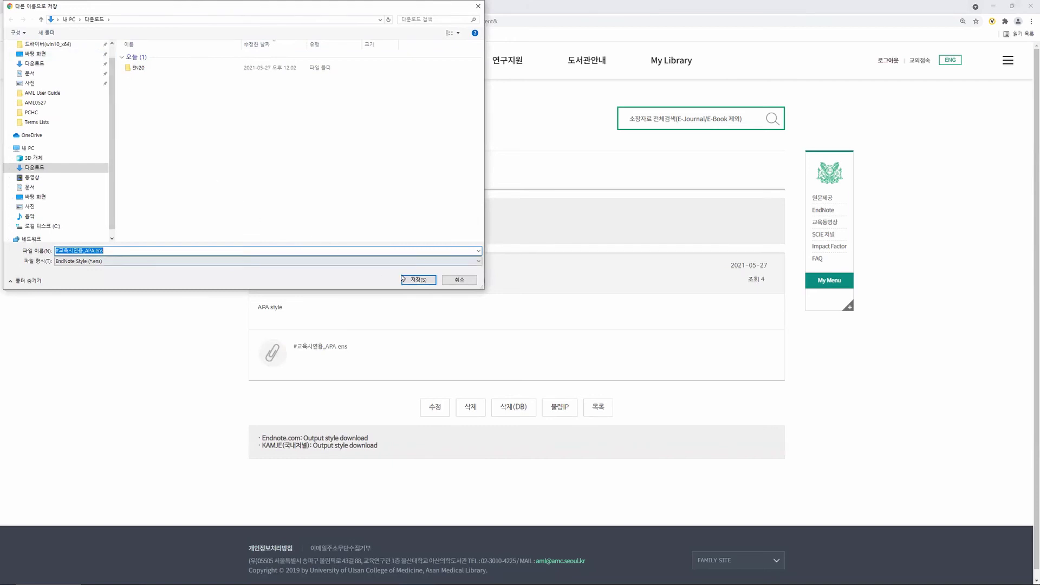
{"action": "left_click", "coordinate": [419, 280]}
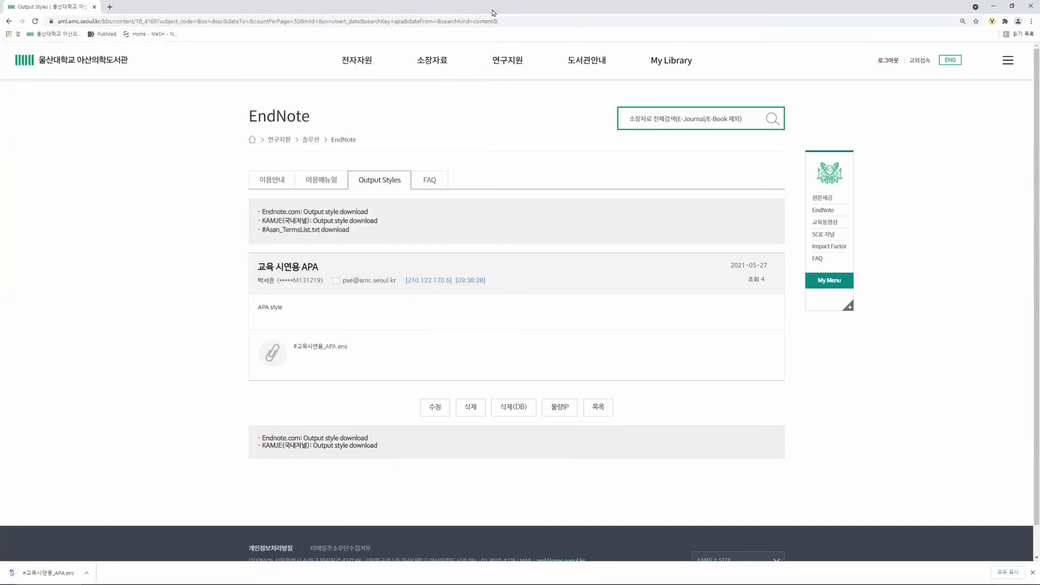
{"action": "left_click", "coordinate": [1011, 6]}
Step: Open Downloads in File Explorer plus a second Explorer window, arranged side by side
{"action": "left_click", "coordinate": [990, 6]}
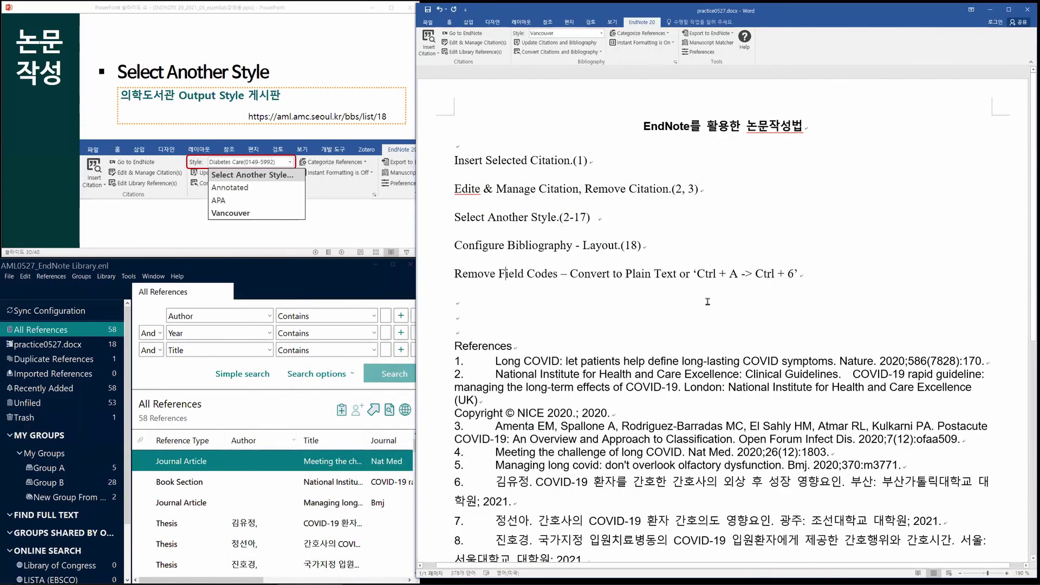
{"action": "left_click", "coordinate": [662, 362]}
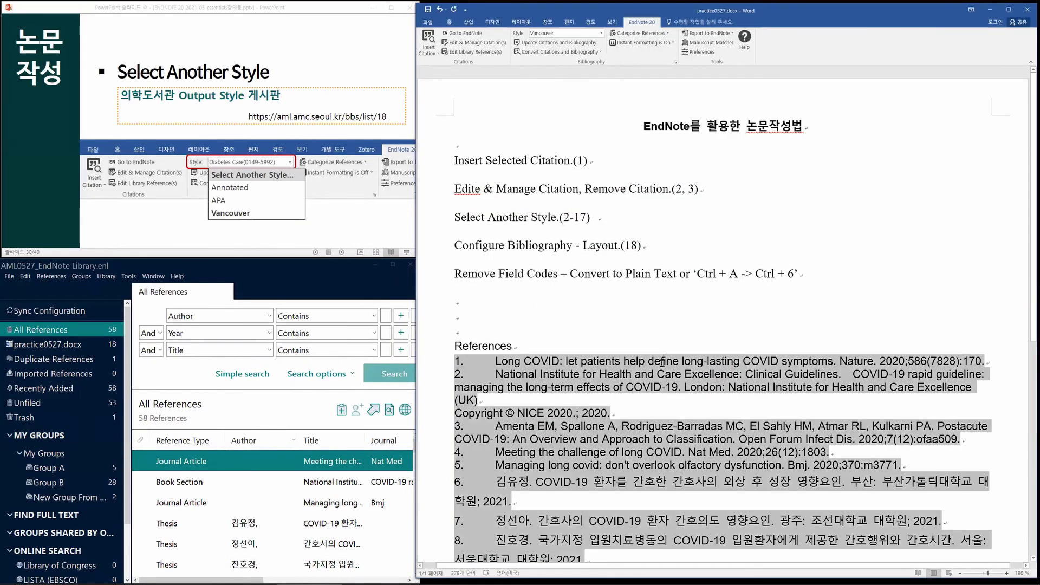
{"action": "key", "text": "super+e"}
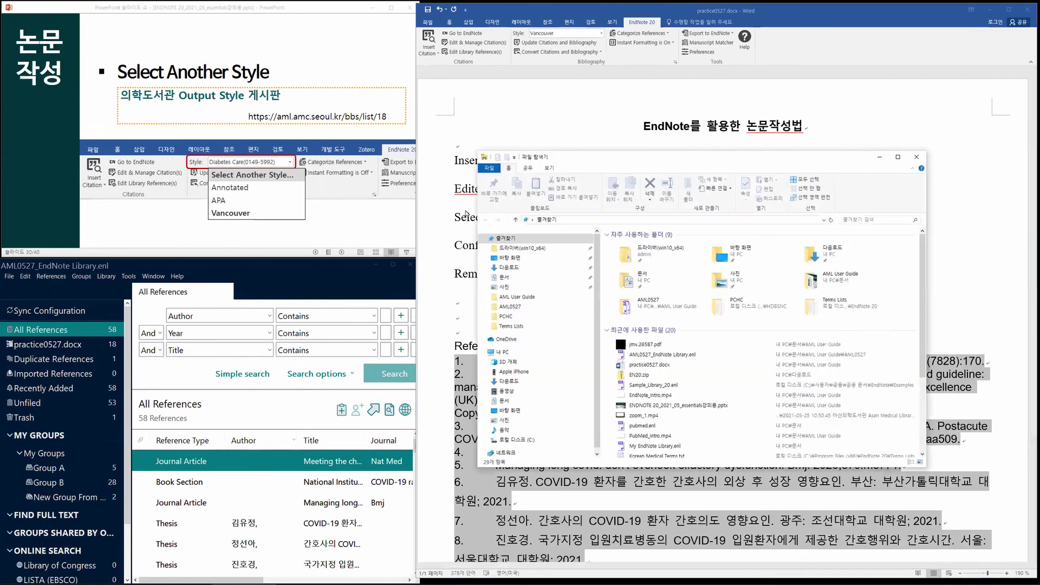
{"action": "left_click", "coordinate": [518, 267]}
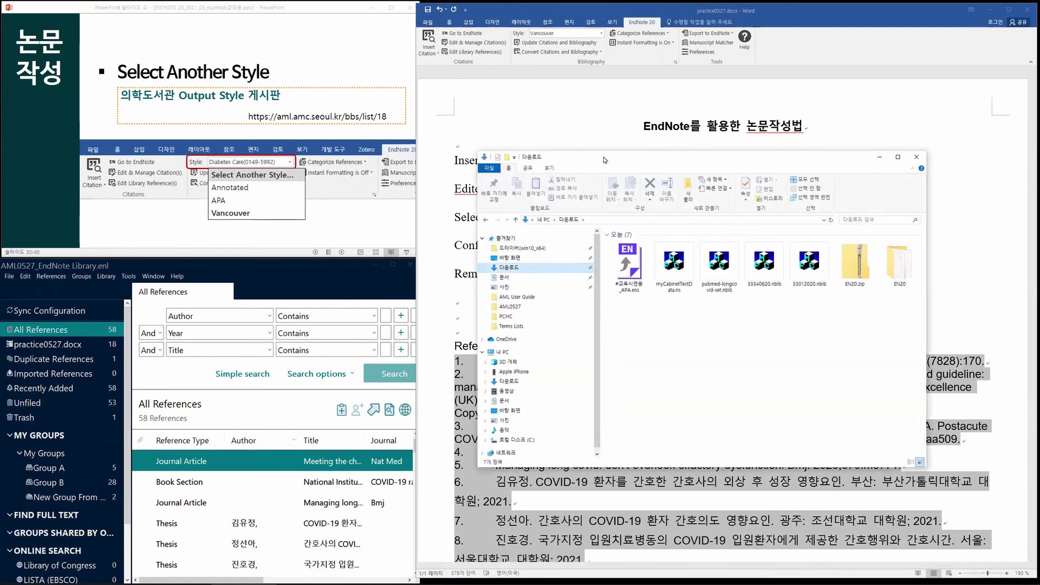
{"action": "left_click_drag", "start_coordinate": [603, 156], "coordinate": [151, 166]}
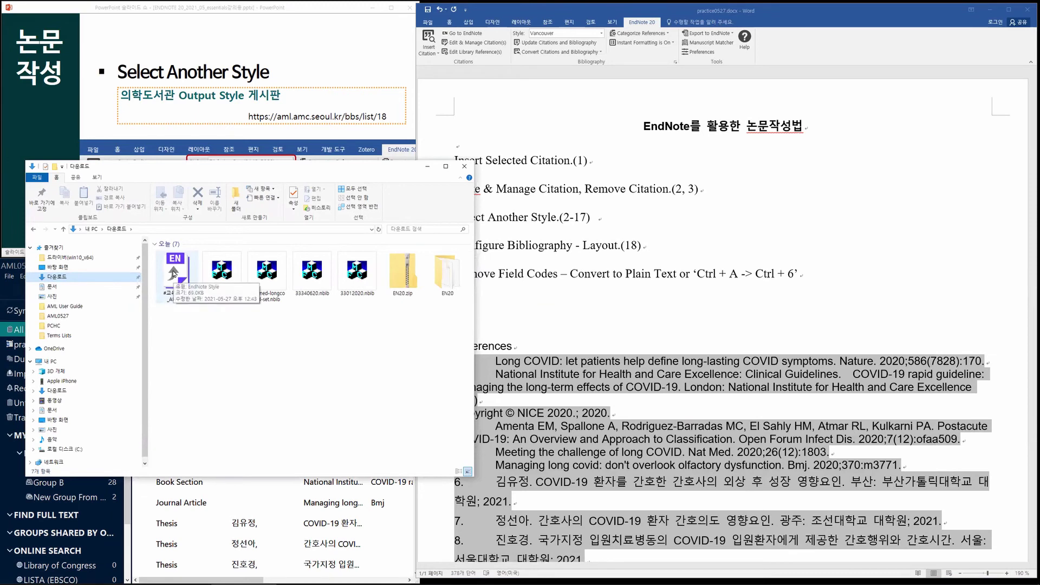
{"action": "key", "text": "super+e"}
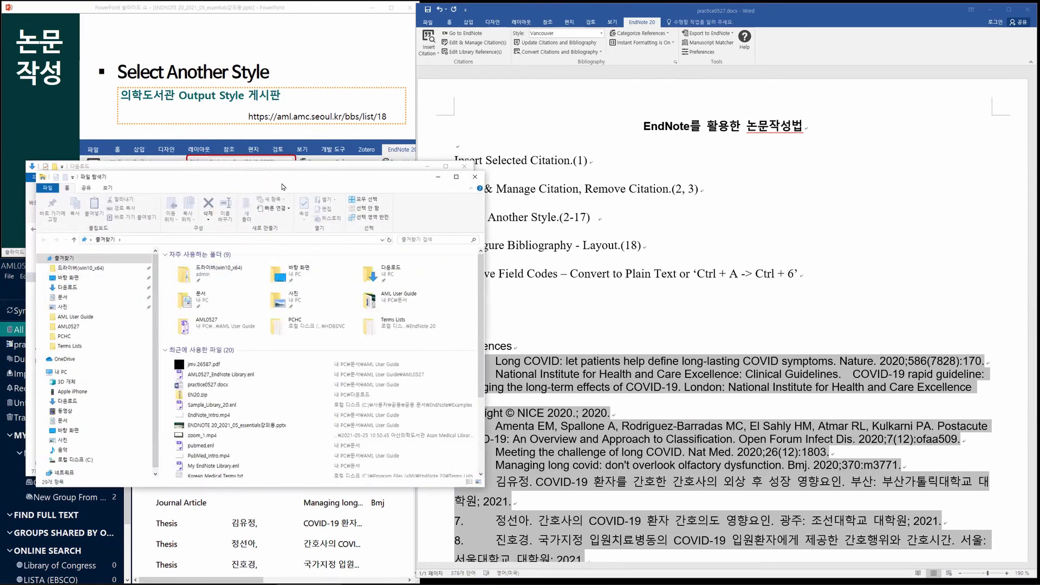
{"action": "left_click_drag", "start_coordinate": [269, 180], "coordinate": [770, 199]}
{"action": "left_click_drag", "start_coordinate": [331, 167], "coordinate": [307, 257]}
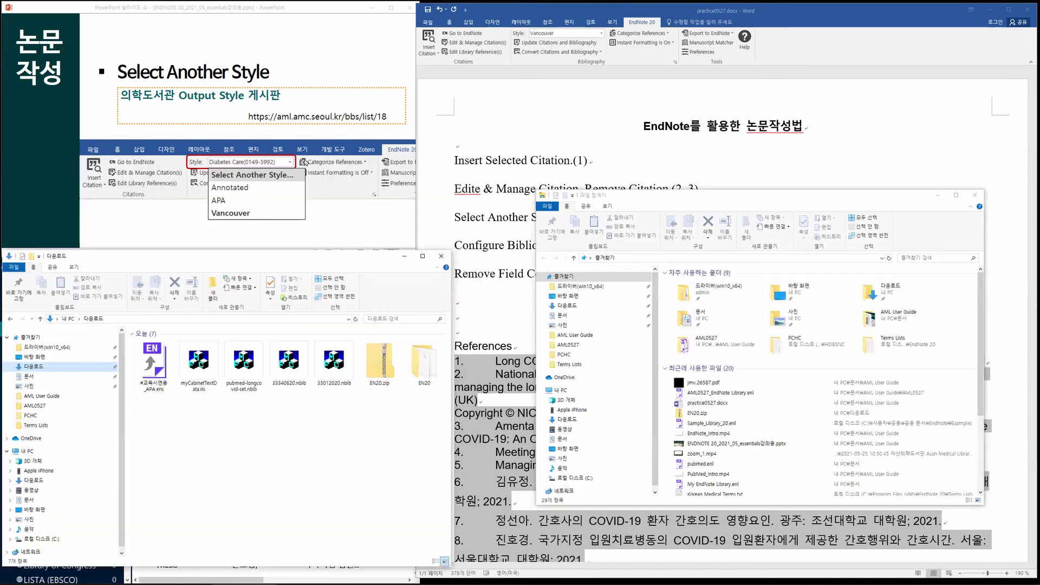
Step: Return the slide show to the Select Another Style slide
{"action": "left_click", "coordinate": [305, 161]}
{"action": "left_click", "coordinate": [305, 161]}
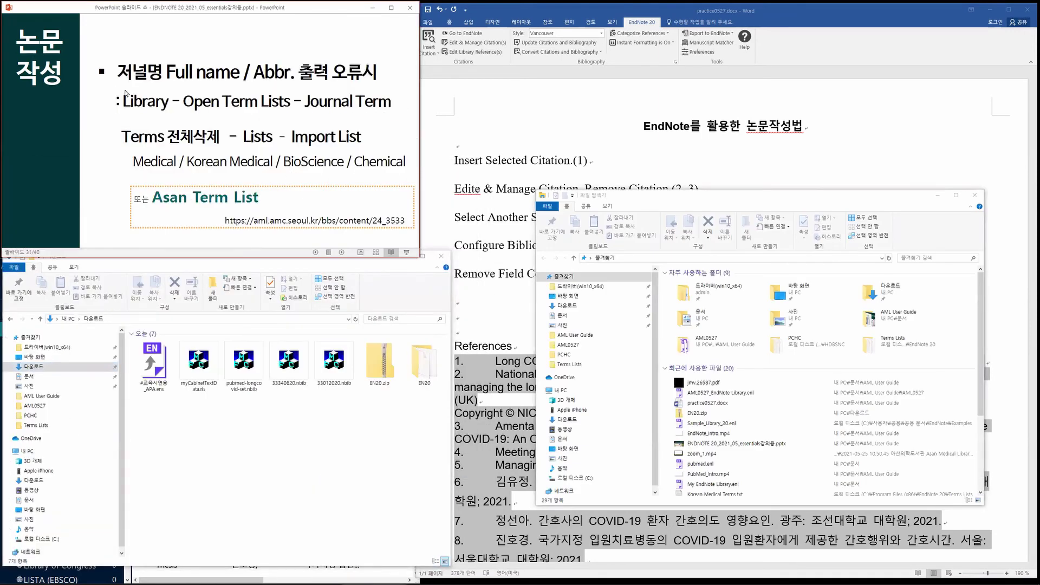
{"action": "left_click", "coordinate": [255, 145]}
{"action": "scroll", "coordinate": [255, 145], "scroll_direction": "up", "scroll_amount": 2}
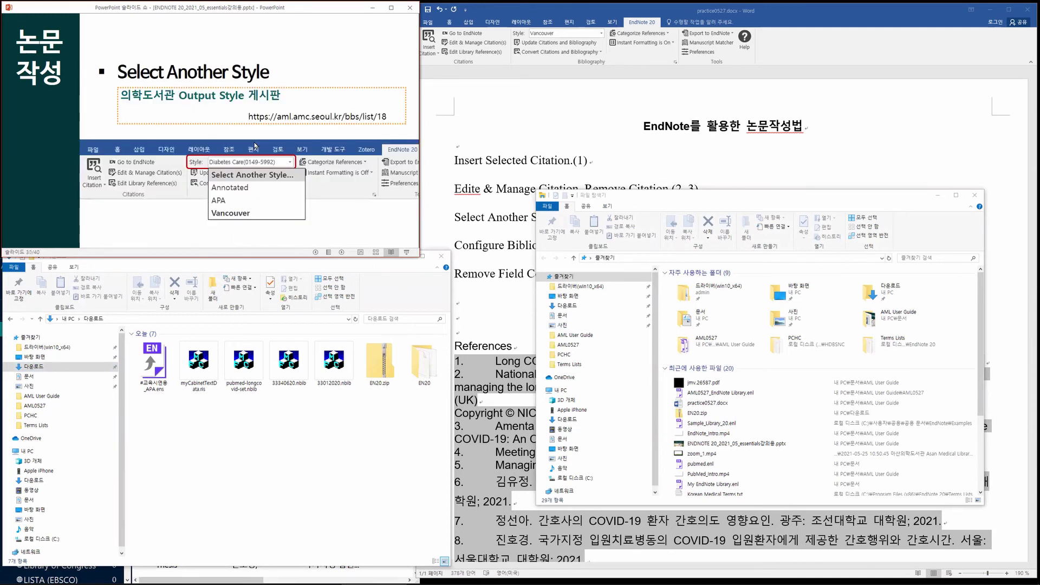
Step: Browse the second window to C:\Program Files (x86)\EndNote 20\Styles, shown as large icons
{"action": "left_click", "coordinate": [644, 197]}
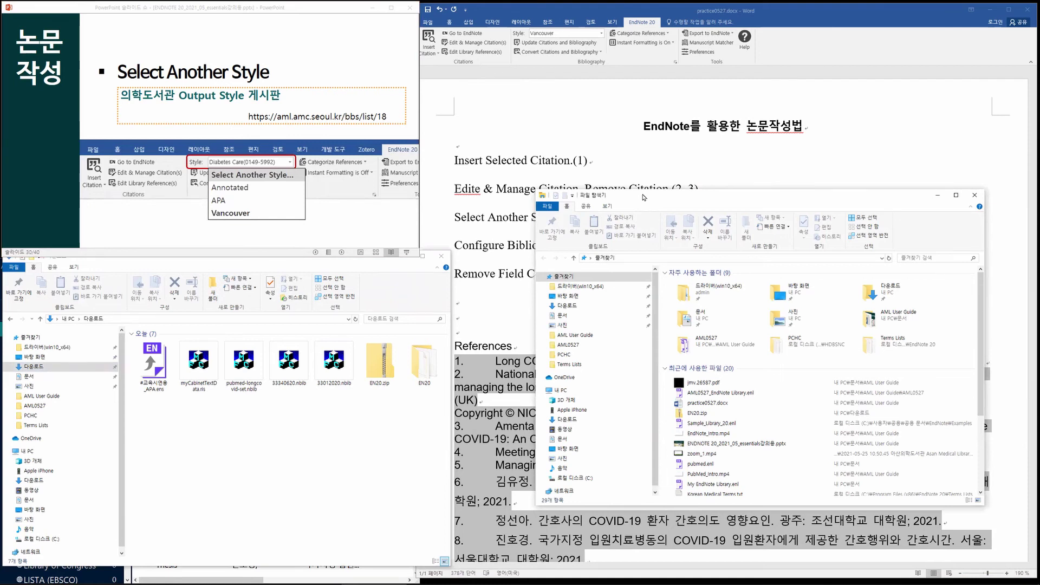
{"action": "left_click_drag", "start_coordinate": [643, 197], "coordinate": [584, 206]}
{"action": "scroll", "coordinate": [566, 426], "scroll_direction": "down", "scroll_amount": 1}
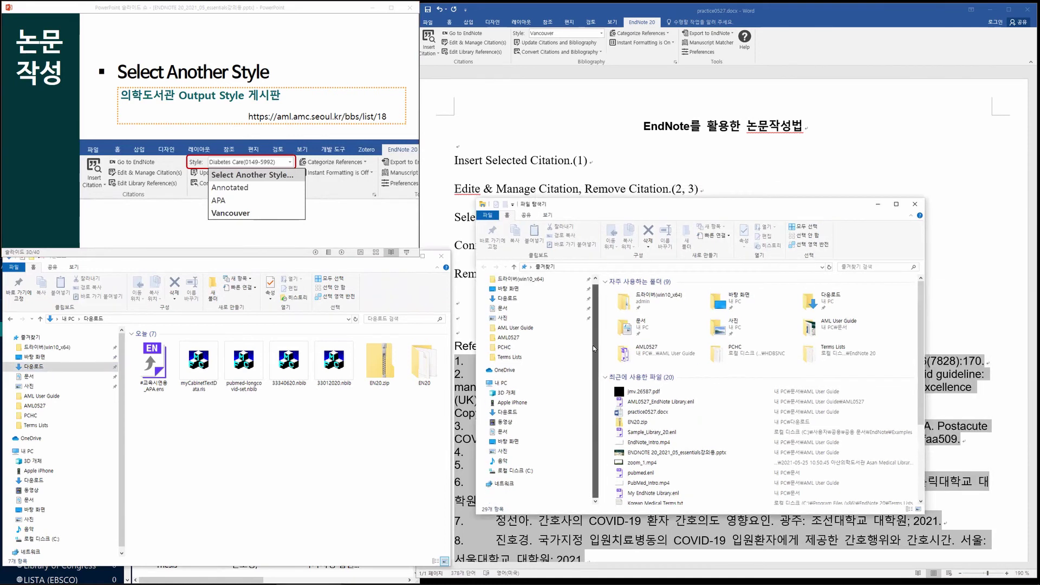
{"action": "left_click", "coordinate": [520, 470]}
{"action": "scroll", "coordinate": [762, 381], "scroll_direction": "down", "scroll_amount": 1}
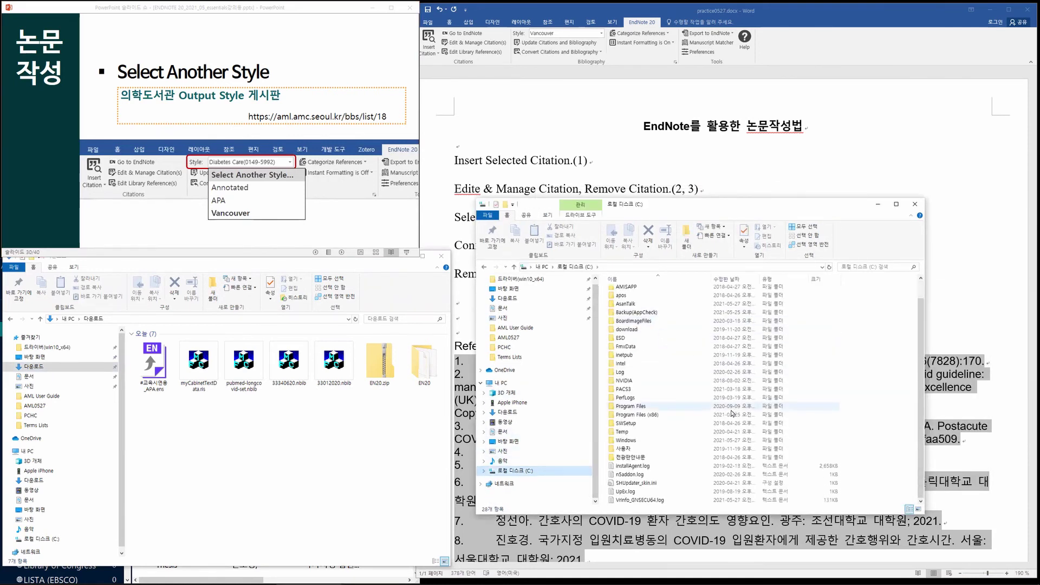
{"action": "left_click", "coordinate": [660, 414]}
{"action": "double_click", "coordinate": [660, 415]}
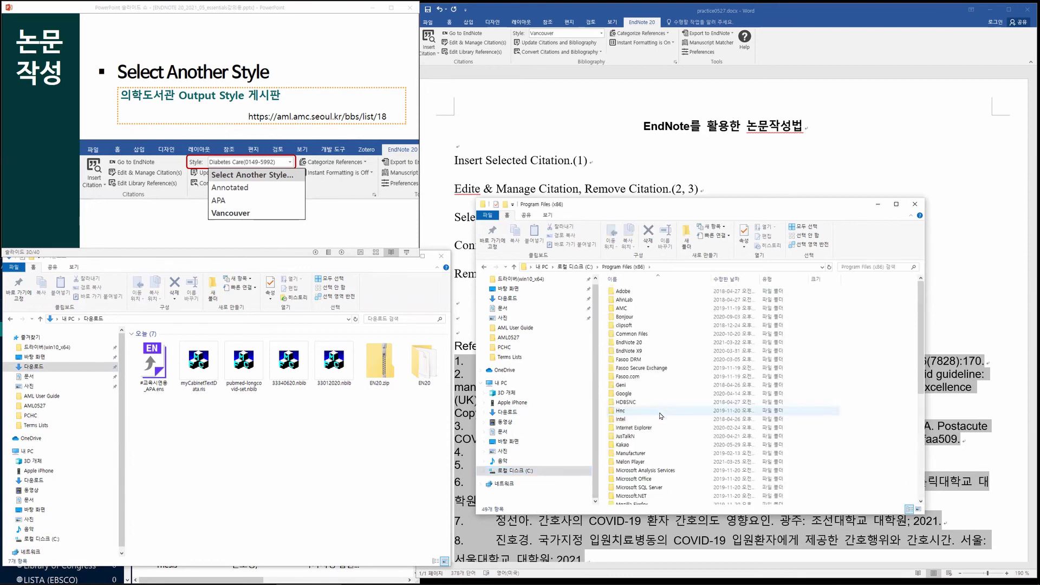
{"action": "double_click", "coordinate": [640, 343]}
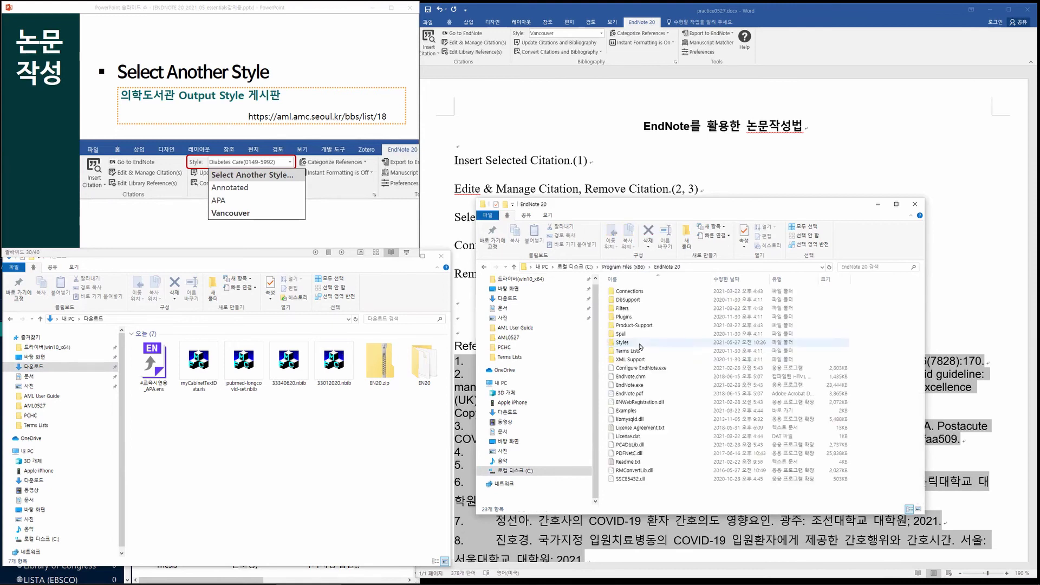
{"action": "right_click", "coordinate": [692, 499]}
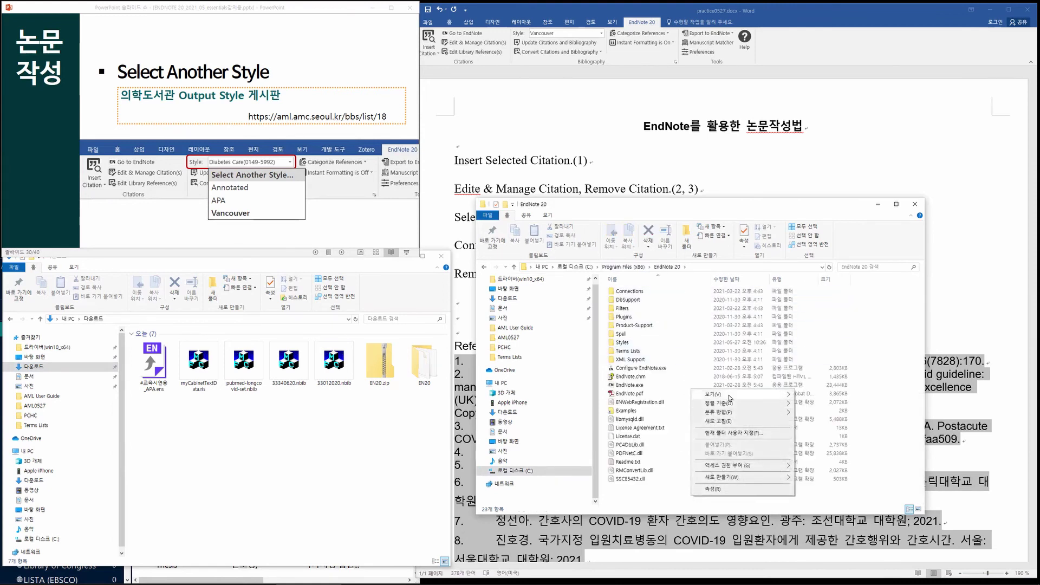
{"action": "mouse_move", "coordinate": [731, 398]}
{"action": "left_click", "coordinate": [809, 404]}
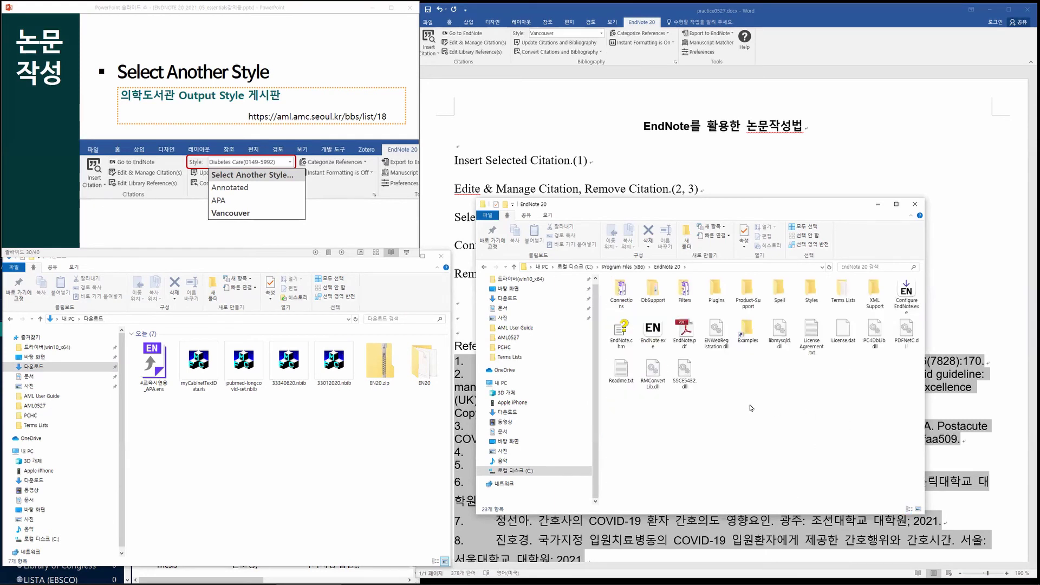
{"action": "double_click", "coordinate": [811, 293]}
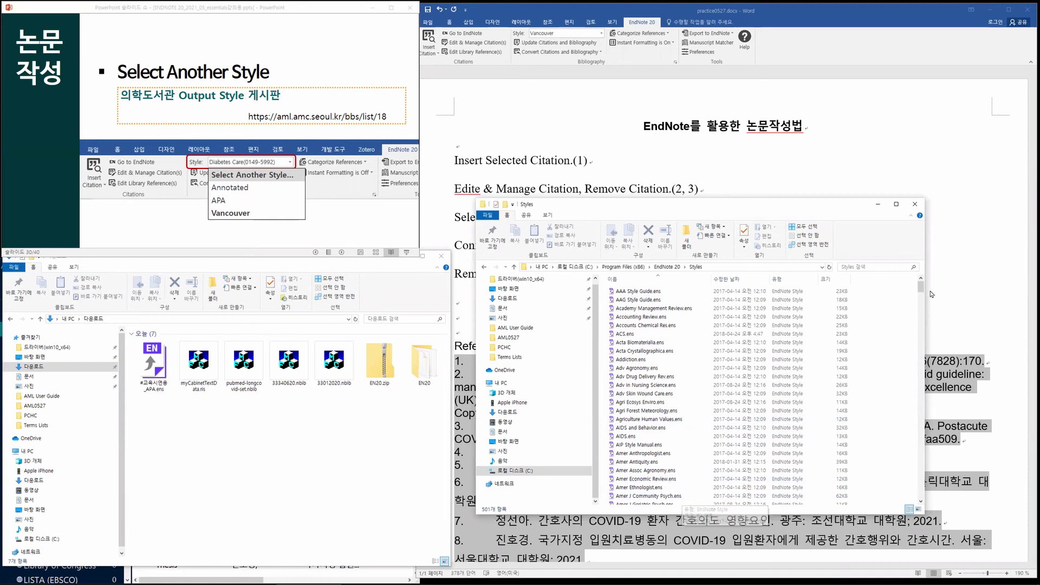
Step: Drag #교육시연용_APA.ens from Downloads into Styles, granting administrator permission, then minimize Styles
{"action": "left_click_drag", "start_coordinate": [921, 295], "coordinate": [920, 293]}
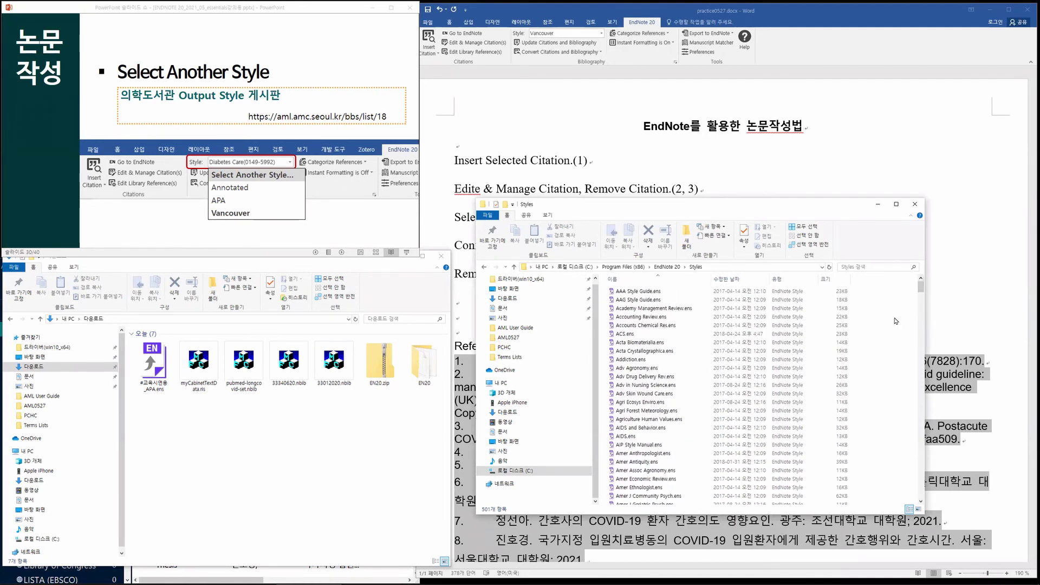
{"action": "left_click", "coordinate": [282, 478]}
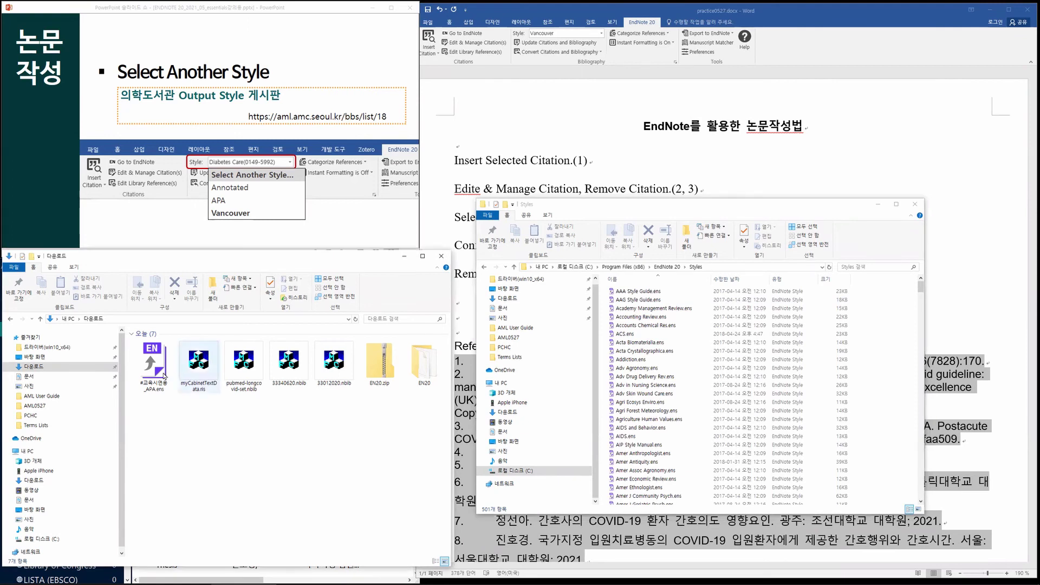
{"action": "left_click_drag", "start_coordinate": [153, 362], "coordinate": [702, 357]}
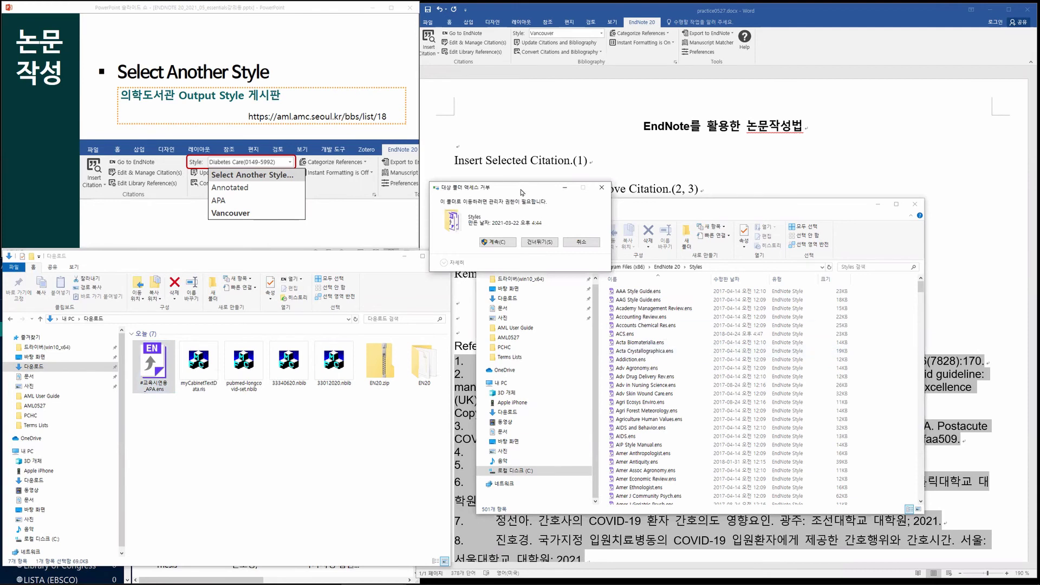
{"action": "left_click_drag", "start_coordinate": [522, 192], "coordinate": [513, 294]}
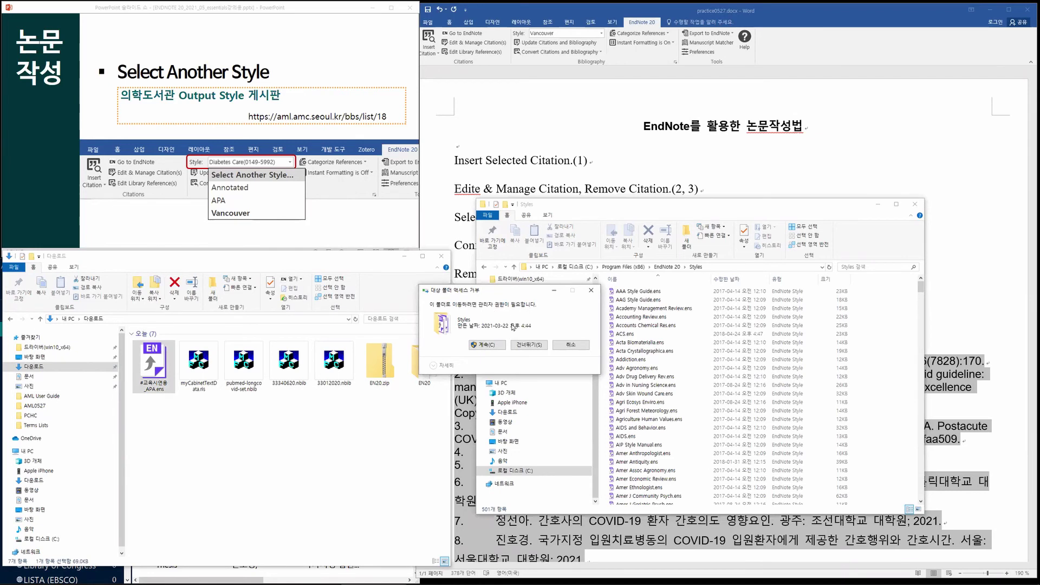
{"action": "left_click", "coordinate": [488, 345]}
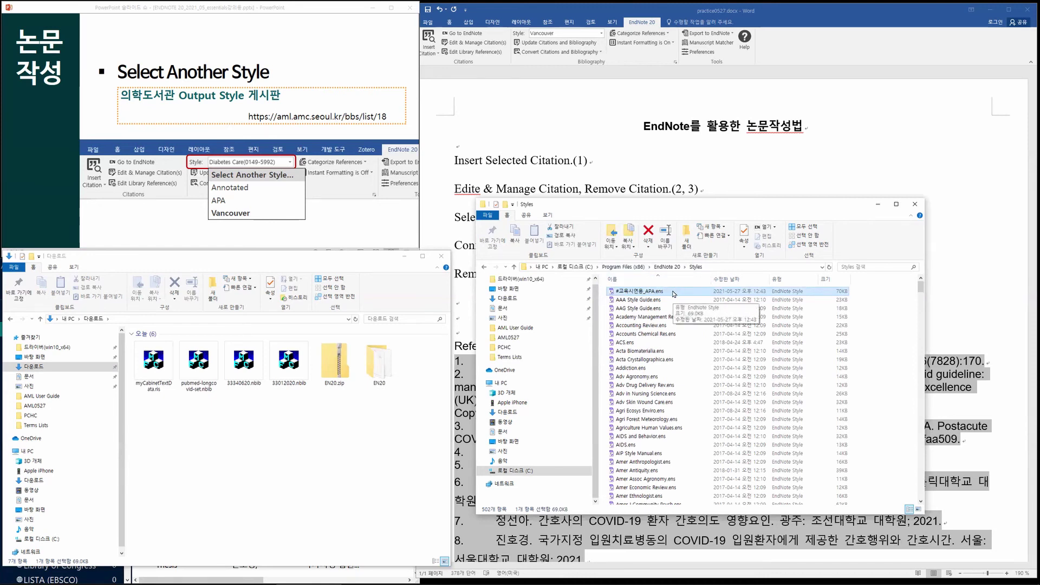
{"action": "left_click", "coordinate": [876, 207]}
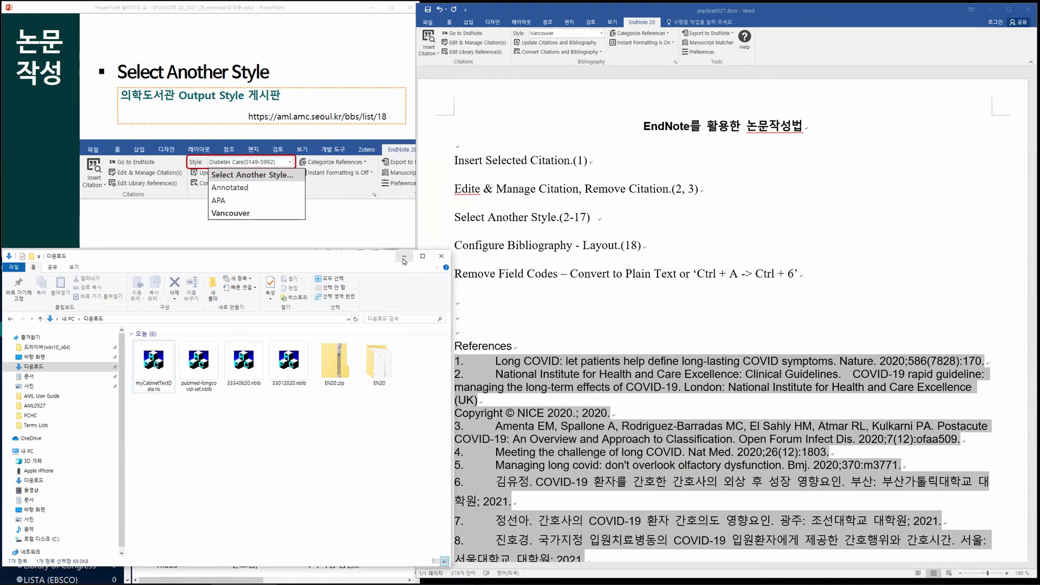
Step: Apply the #교육시연용_APA style to the document through Select Another Style
{"action": "left_click", "coordinate": [403, 258]}
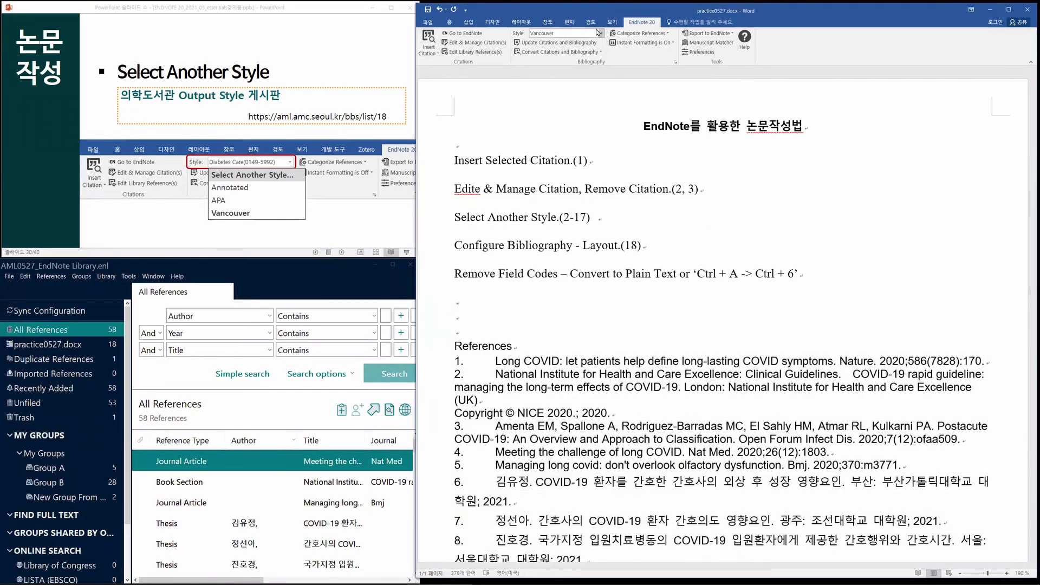
{"action": "left_click", "coordinate": [602, 34]}
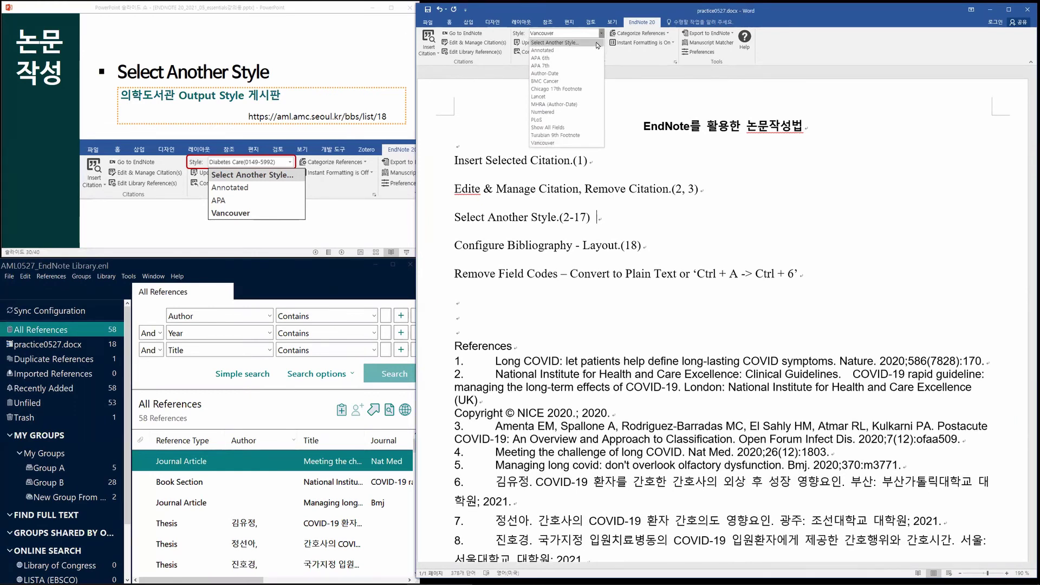
{"action": "left_click", "coordinate": [596, 43]}
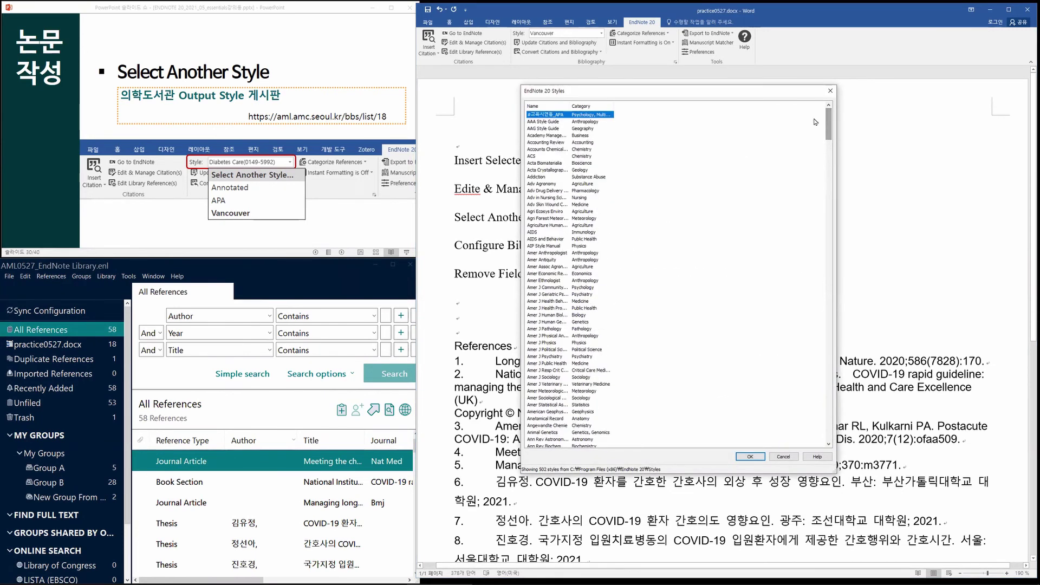
{"action": "left_click_drag", "start_coordinate": [571, 106], "coordinate": [579, 106]}
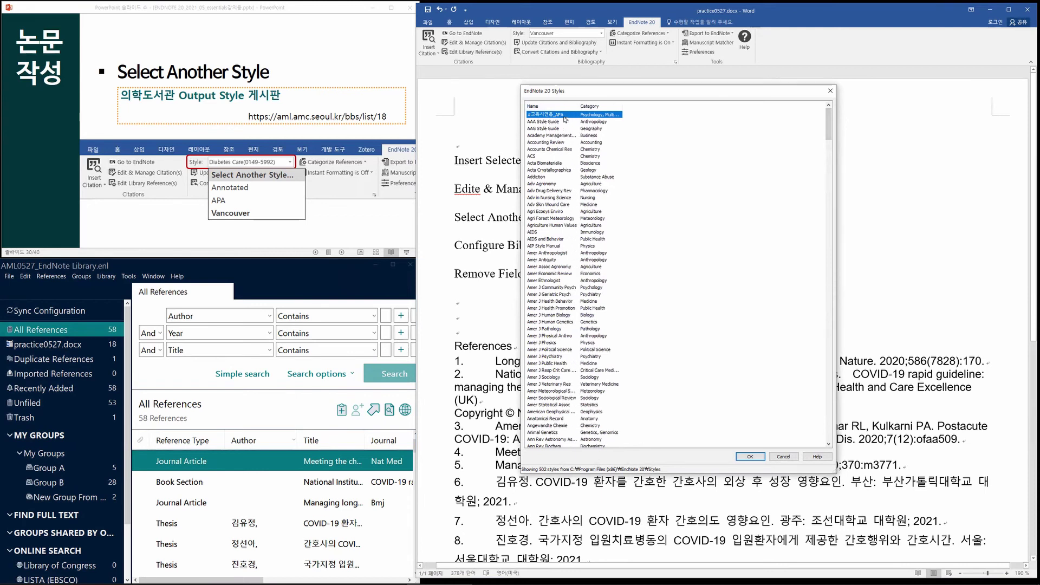
{"action": "left_click", "coordinate": [751, 457]}
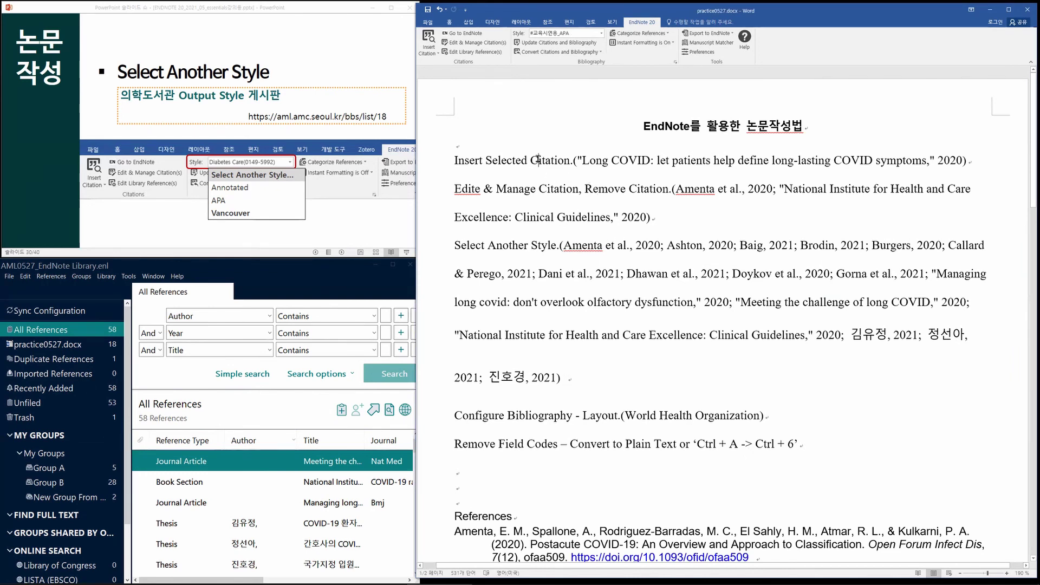
Step: Select the citations in the first three lines, then scroll through the document and back to the top
{"action": "left_click_drag", "start_coordinate": [531, 160], "coordinate": [796, 271]}
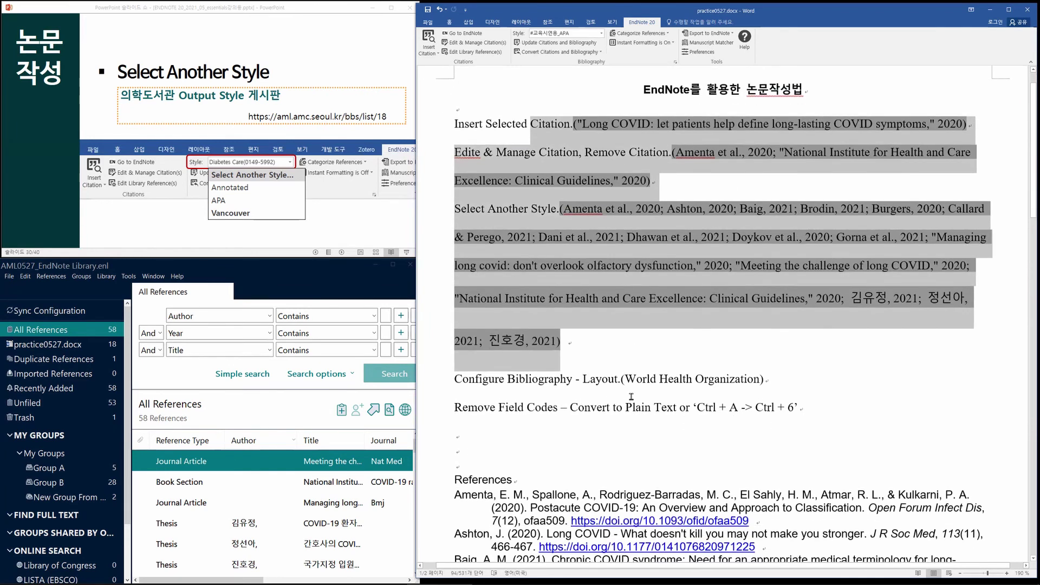
{"action": "scroll", "coordinate": [632, 396], "scroll_direction": "down", "scroll_amount": 3}
{"action": "scroll", "coordinate": [665, 422], "scroll_direction": "down", "scroll_amount": 1}
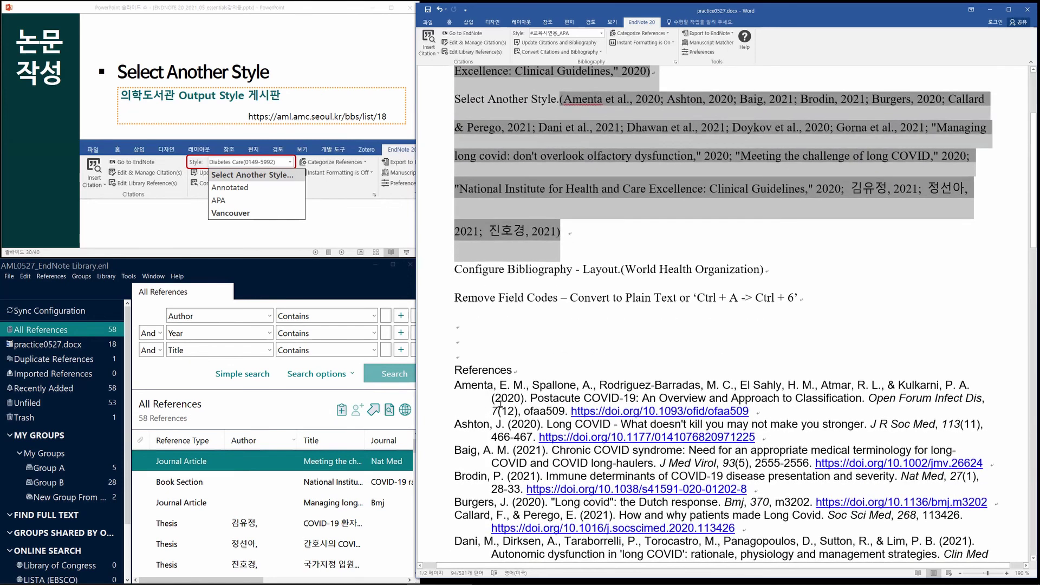
{"action": "scroll", "coordinate": [475, 425], "scroll_direction": "down", "scroll_amount": 2}
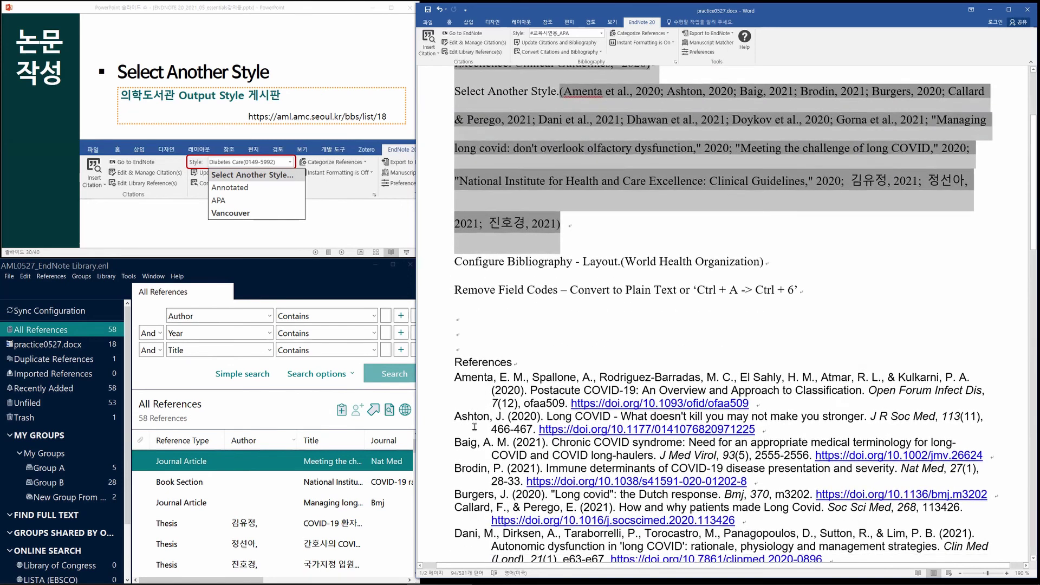
{"action": "scroll", "coordinate": [504, 467], "scroll_direction": "down", "scroll_amount": 2}
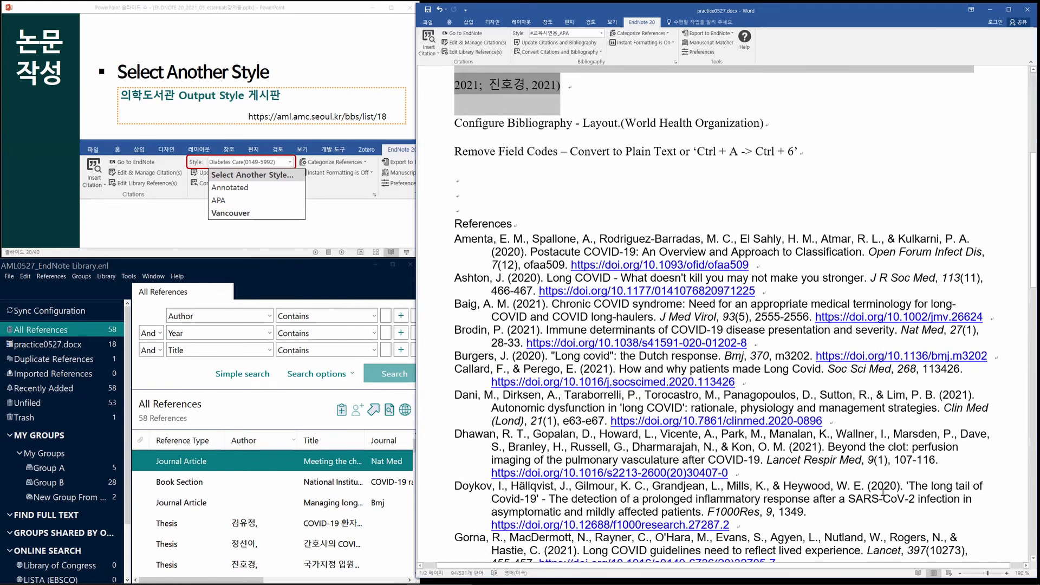
{"action": "scroll", "coordinate": [583, 472], "scroll_direction": "down", "scroll_amount": 4}
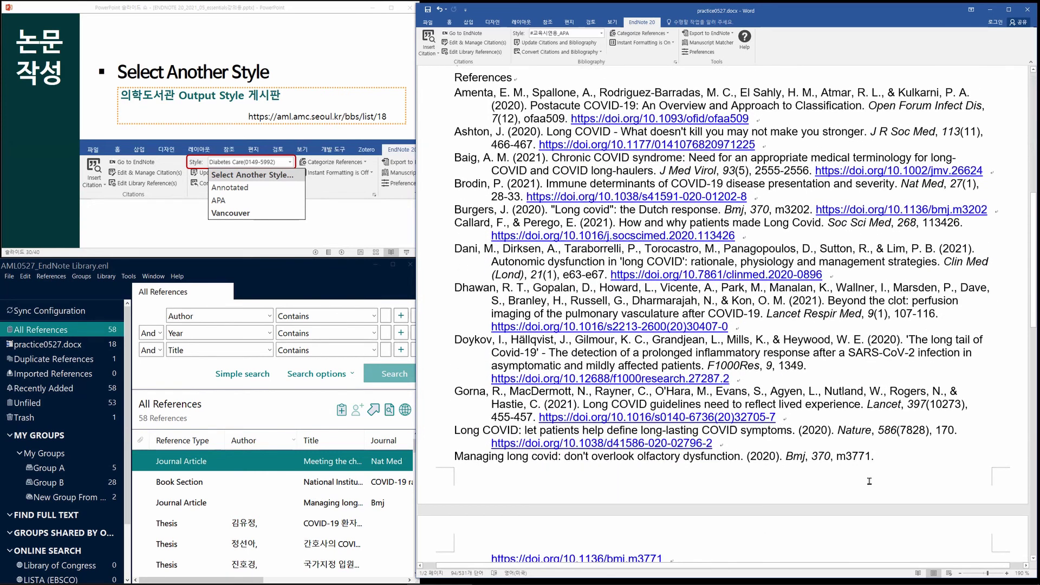
{"action": "scroll", "coordinate": [867, 480], "scroll_direction": "up", "scroll_amount": 4}
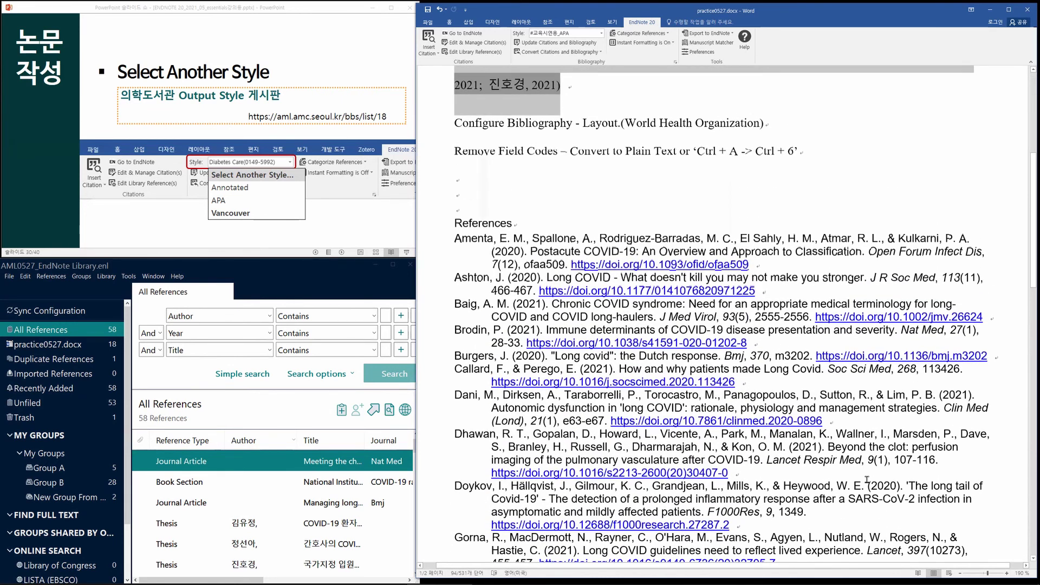
{"action": "scroll", "coordinate": [867, 480], "scroll_direction": "up", "scroll_amount": 5}
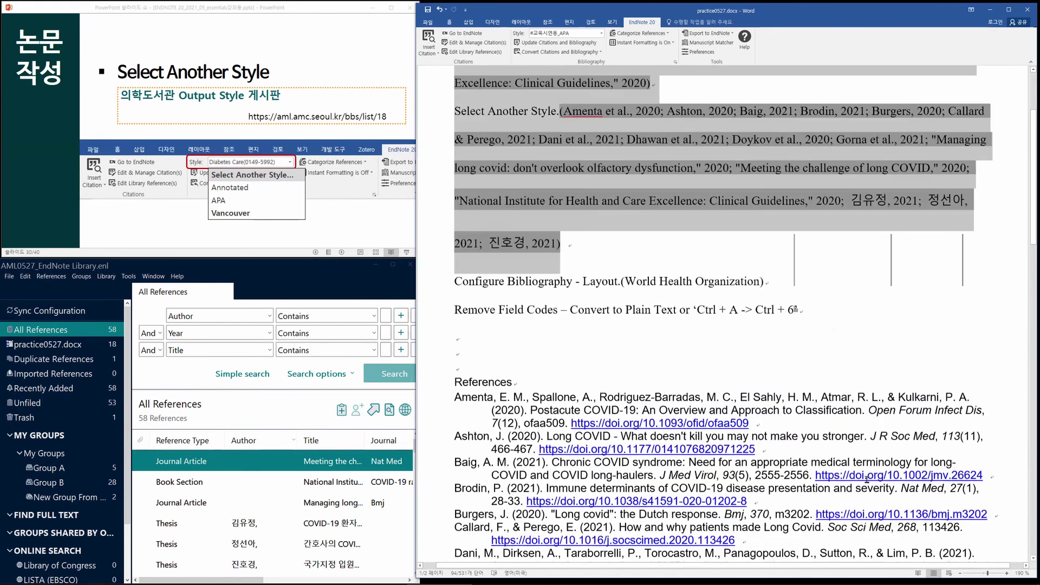
{"action": "scroll", "coordinate": [642, 441], "scroll_direction": "up", "scroll_amount": 3}
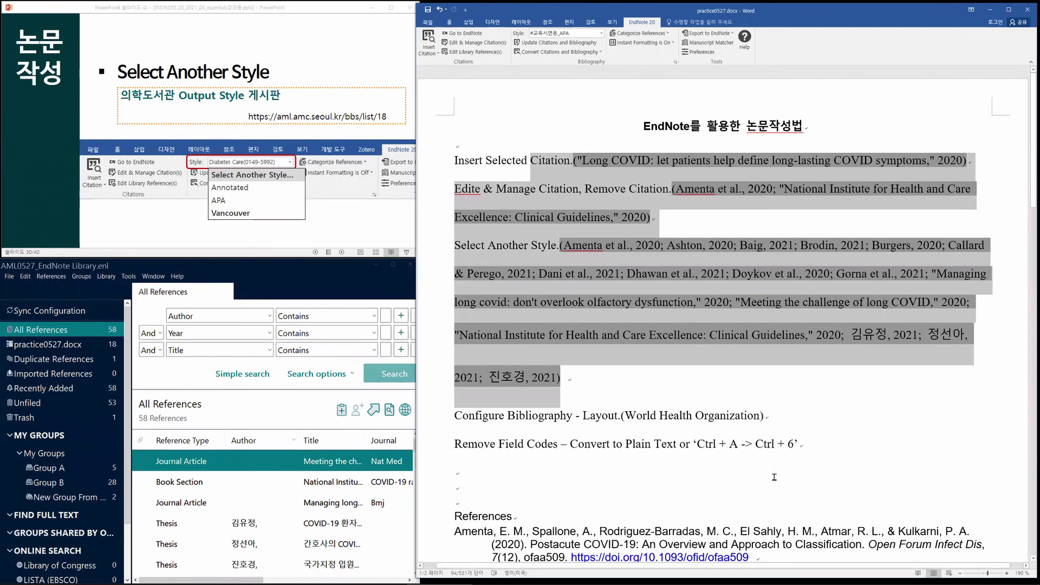
{"action": "left_click", "coordinate": [802, 467]}
{"action": "left_click_drag", "start_coordinate": [512, 167], "coordinate": [675, 489]}
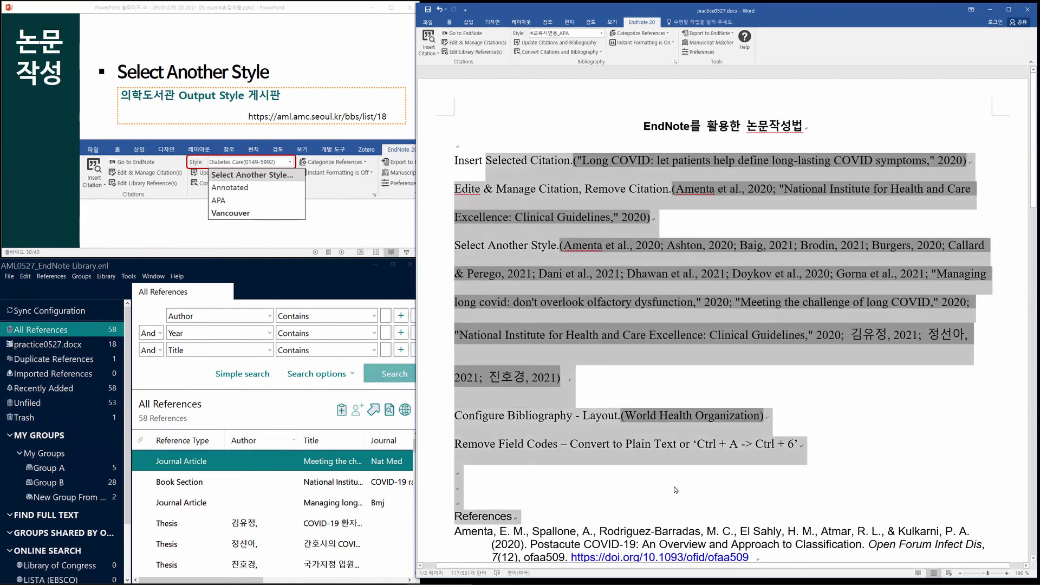
{"action": "left_click", "coordinate": [677, 483]}
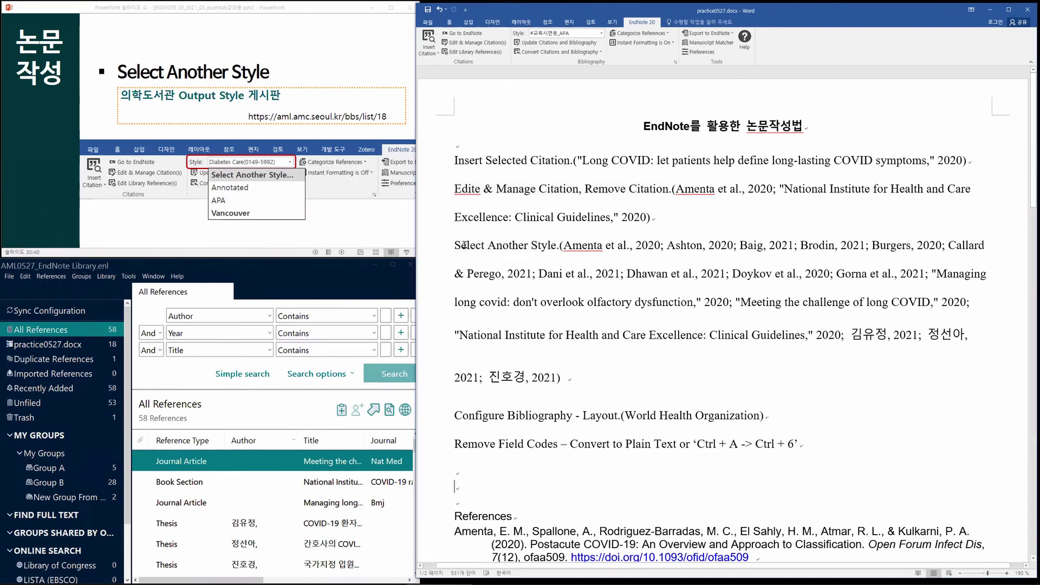
{"action": "left_click", "coordinate": [818, 445]}
{"action": "scroll", "coordinate": [818, 445], "scroll_direction": "down", "scroll_amount": 1}
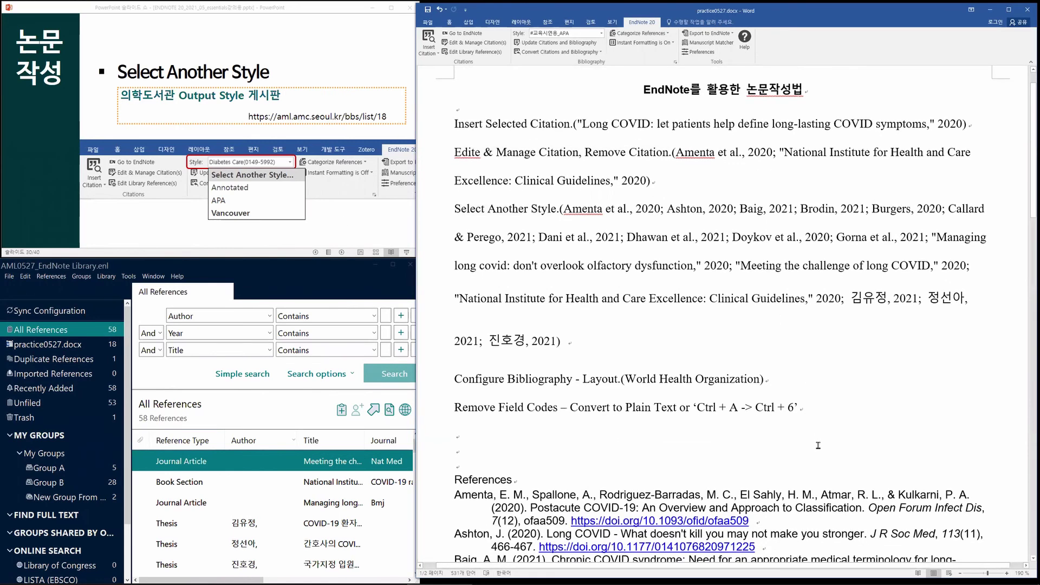
{"action": "scroll", "coordinate": [809, 435], "scroll_direction": "down", "scroll_amount": 3}
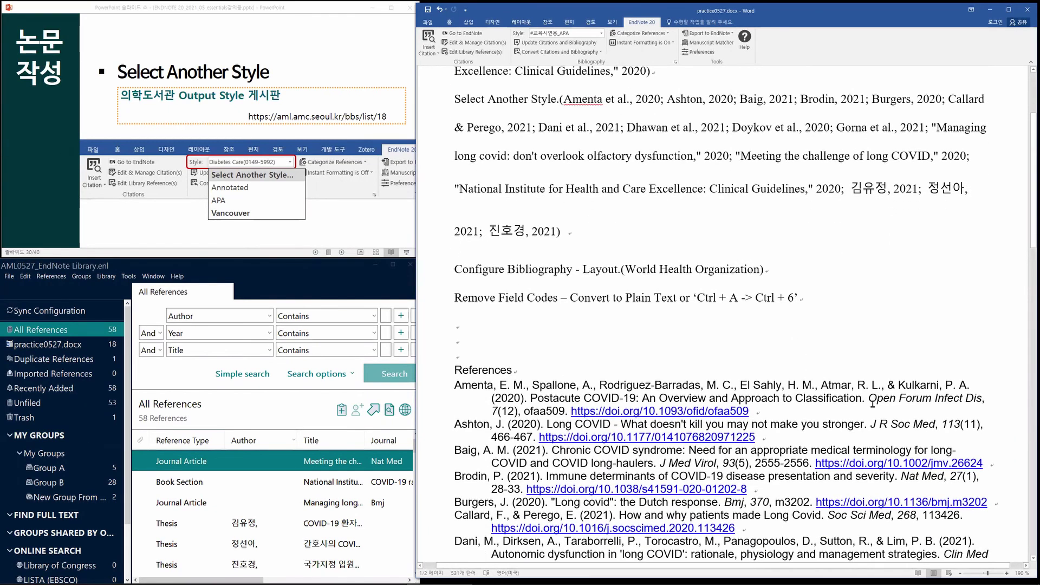
{"action": "scroll", "coordinate": [872, 403], "scroll_direction": "down", "scroll_amount": 1}
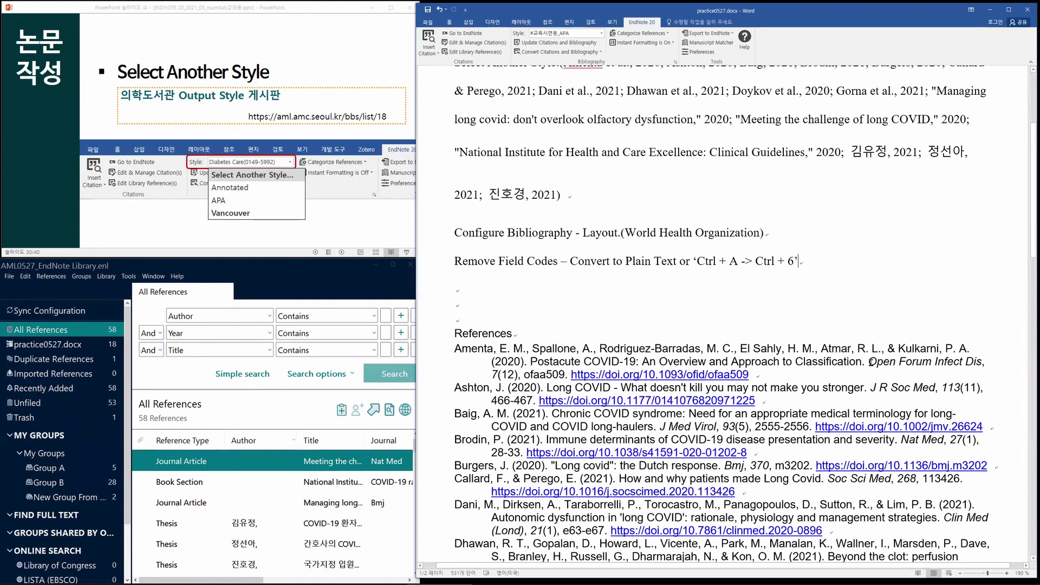
{"action": "left_click", "coordinate": [922, 363]}
{"action": "left_click_drag", "start_coordinate": [922, 363], "coordinate": [984, 364]}
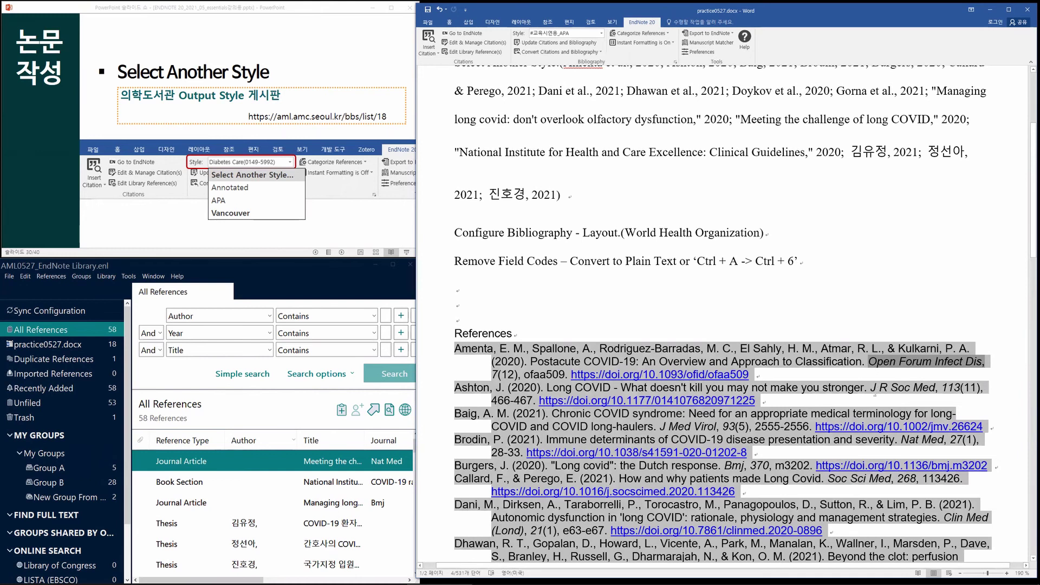
{"action": "left_click_drag", "start_coordinate": [869, 388], "coordinate": [937, 391]}
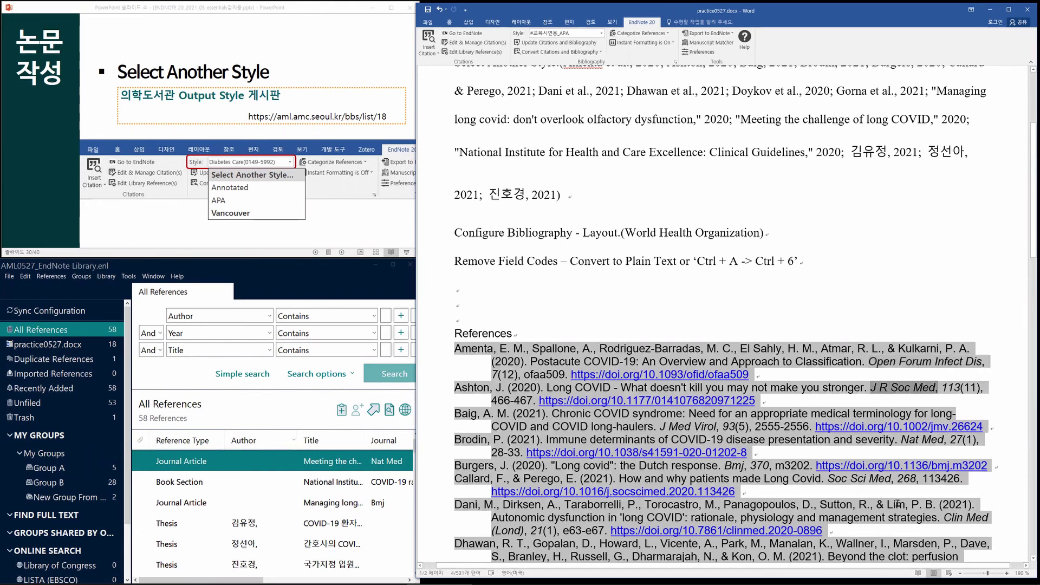
Step: Maximize EndNote and open the Brodin 2021 reference, checking its Nat Med journal name
{"action": "left_click", "coordinate": [305, 520]}
{"action": "left_click", "coordinate": [393, 264]}
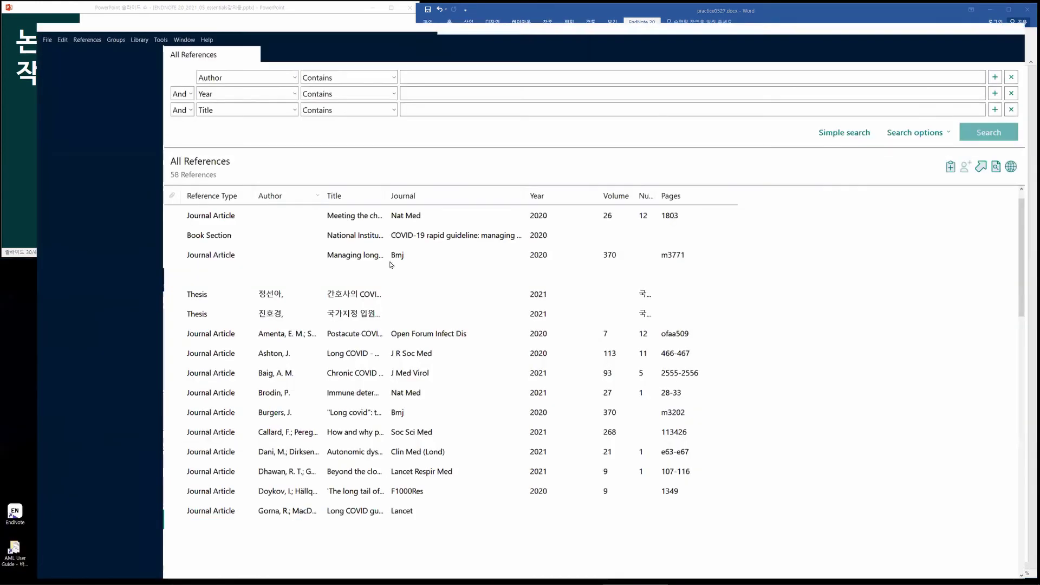
{"action": "left_click", "coordinate": [205, 203]}
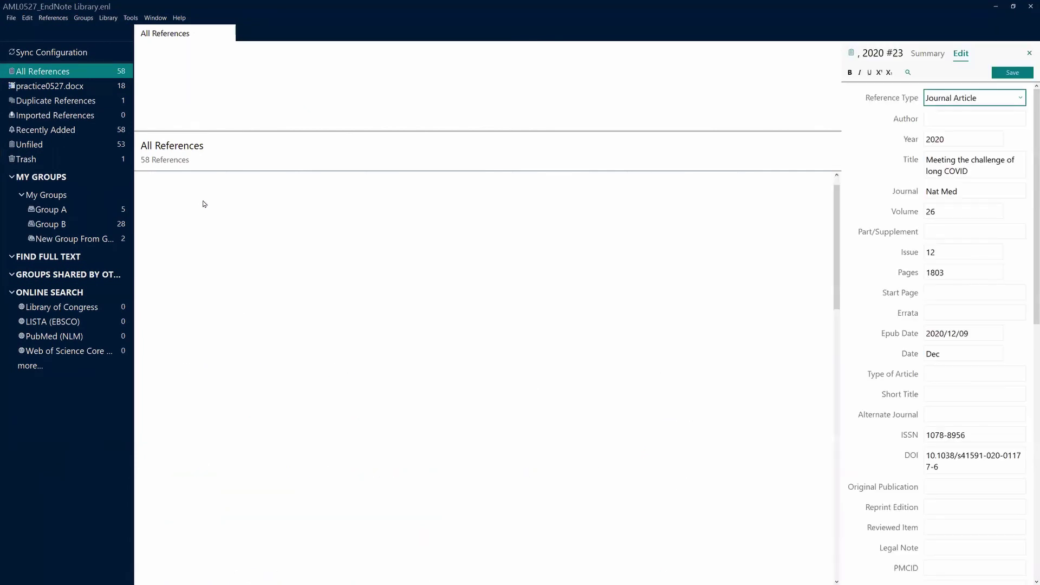
{"action": "left_click_drag", "start_coordinate": [977, 191], "coordinate": [917, 196]}
{"action": "left_click", "coordinate": [323, 393]}
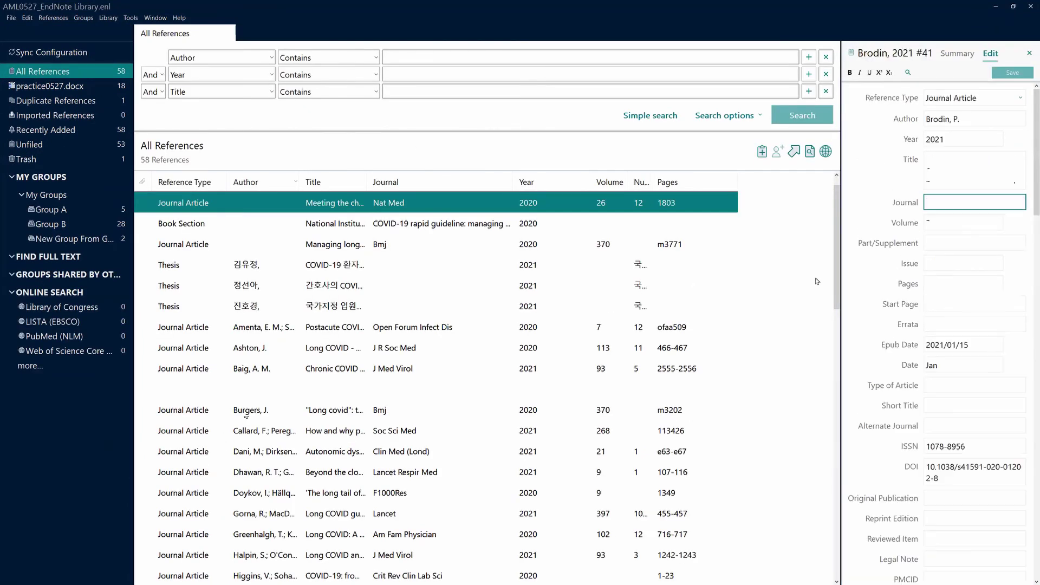
{"action": "left_click_drag", "start_coordinate": [959, 203], "coordinate": [926, 202]}
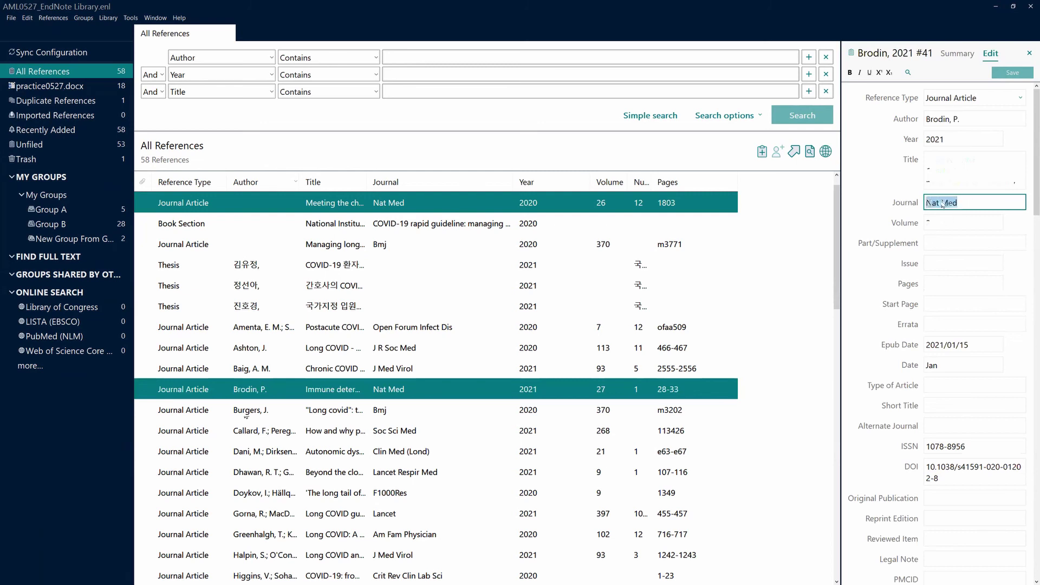
{"action": "left_click", "coordinate": [982, 199]}
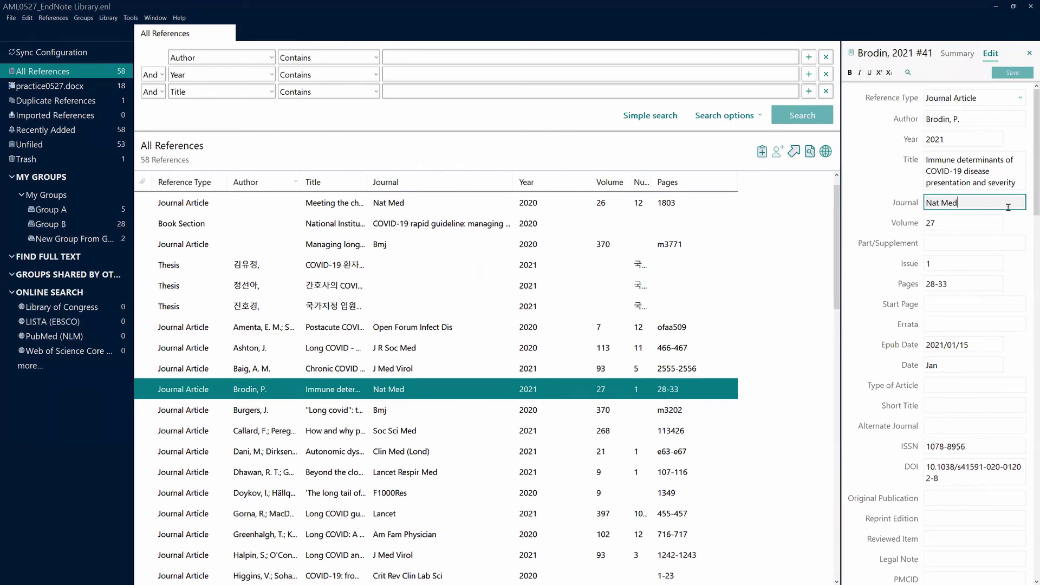
Step: Restore the EndNote window and size it to fill the right side of the screen
{"action": "double_click", "coordinate": [676, 9]}
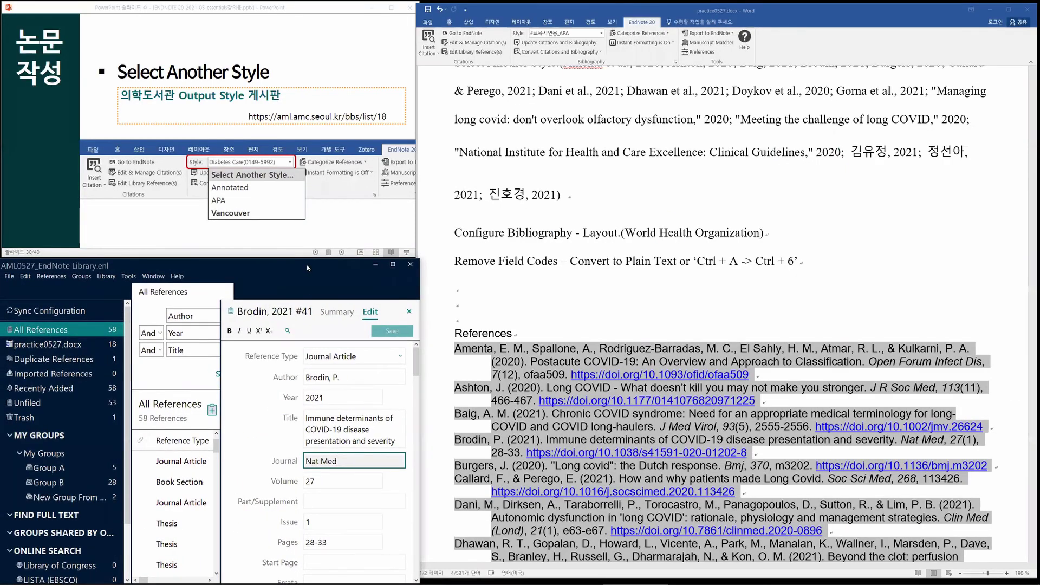
{"action": "left_click_drag", "start_coordinate": [307, 268], "coordinate": [724, 15]}
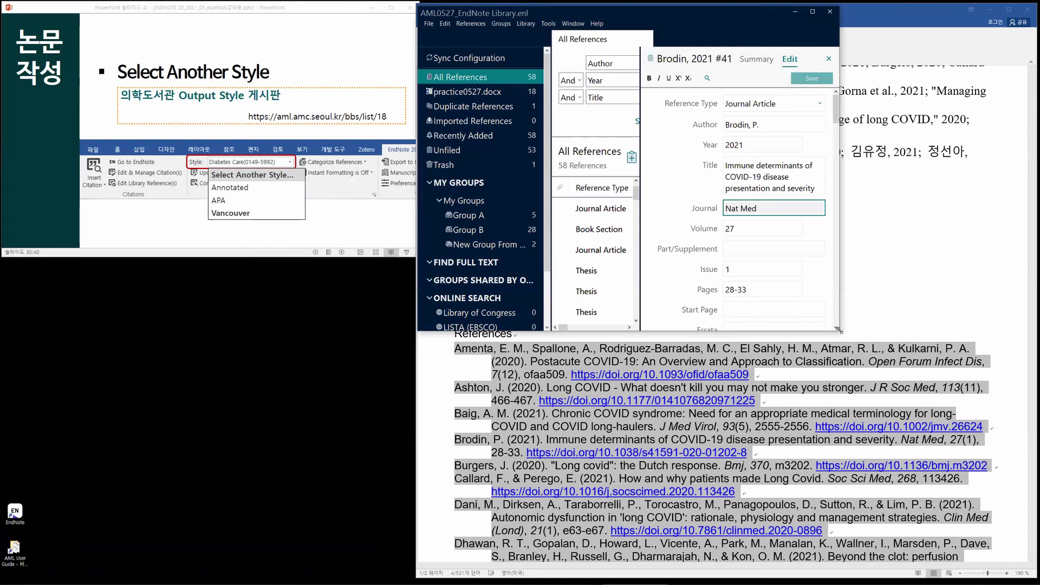
{"action": "left_click_drag", "start_coordinate": [839, 330], "coordinate": [1037, 577]}
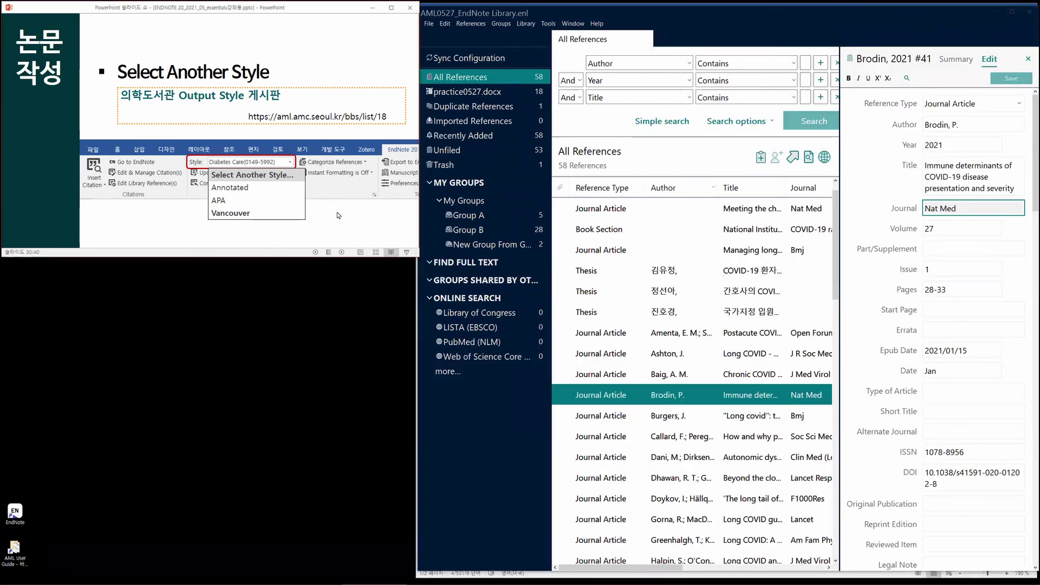
Step: Open the Journals Term List from the Library menu's Open Term Lists
{"action": "left_click", "coordinate": [336, 212]}
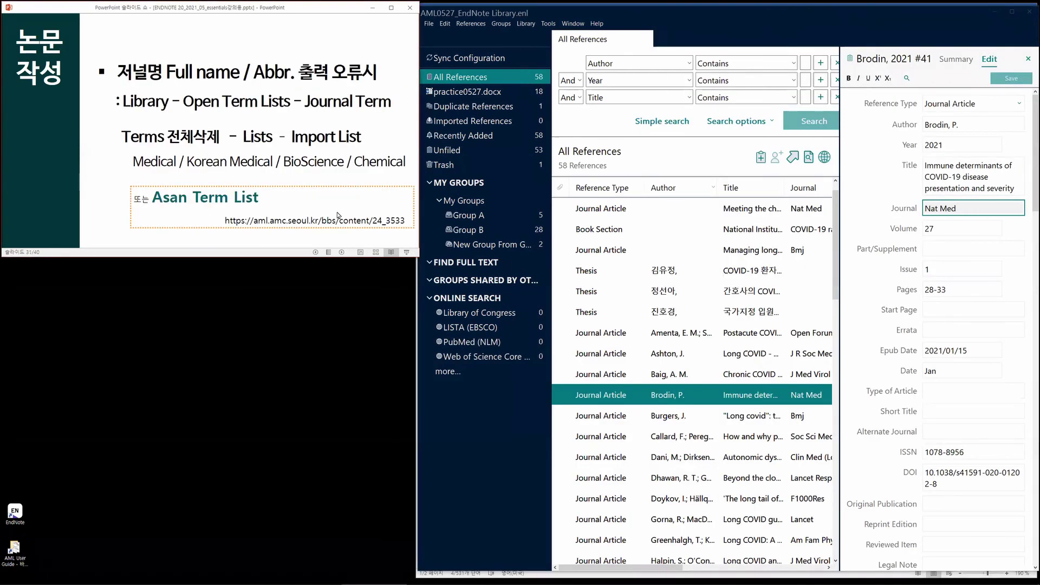
{"action": "left_click", "coordinate": [545, 17]}
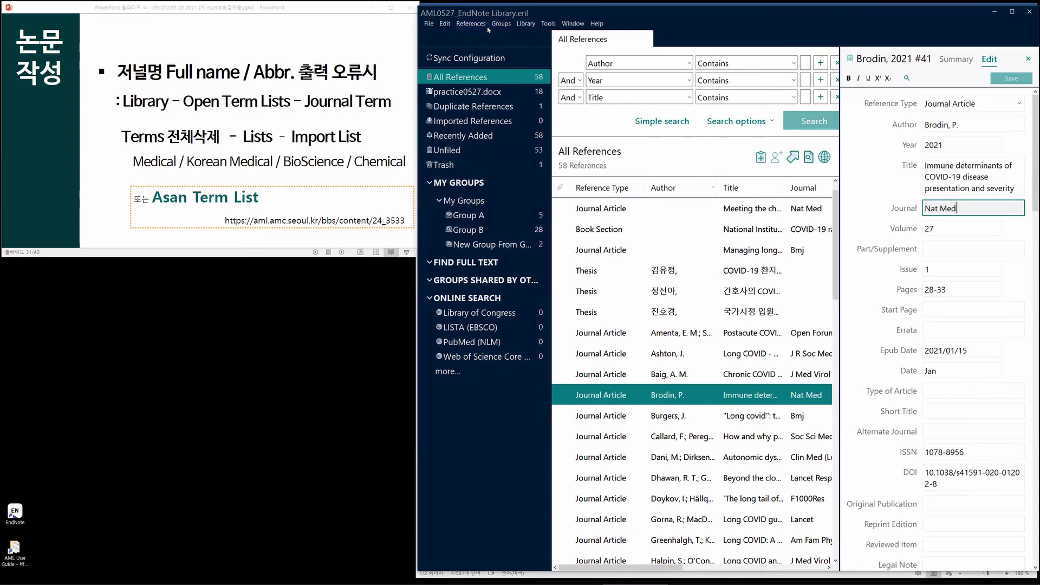
{"action": "left_click", "coordinate": [525, 24]}
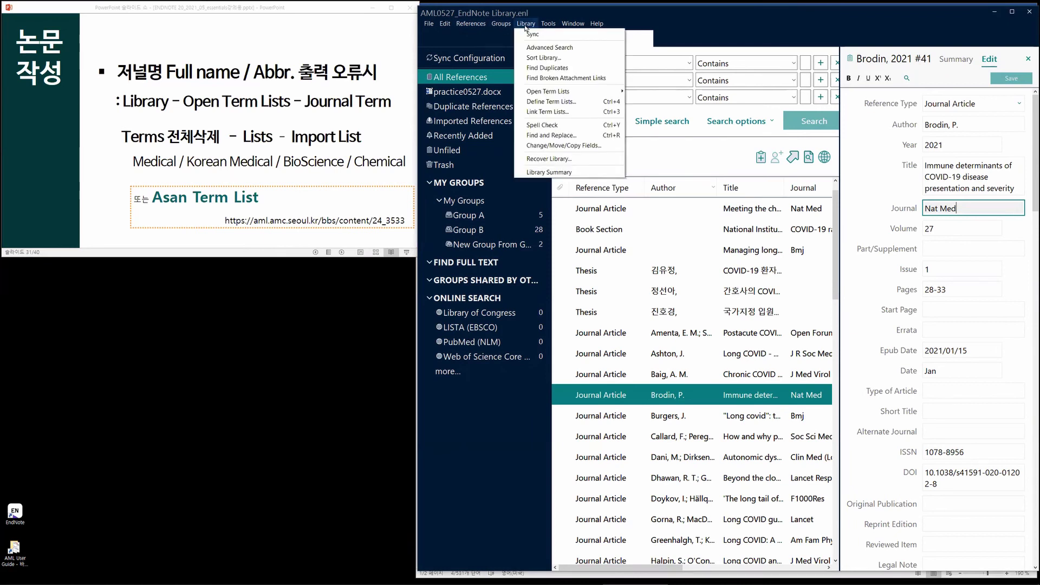
{"action": "mouse_move", "coordinate": [570, 95]}
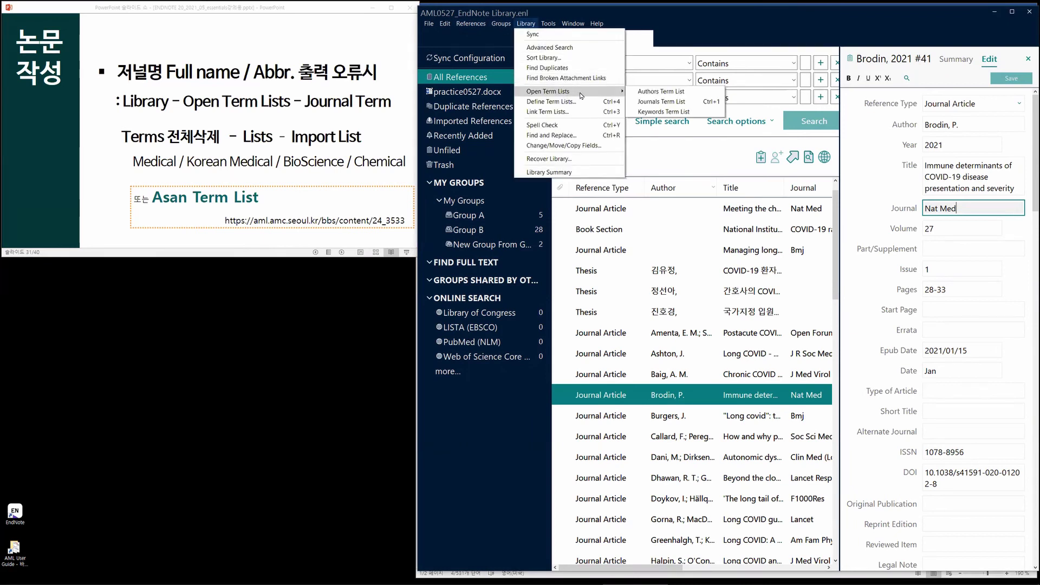
{"action": "left_click", "coordinate": [691, 105]}
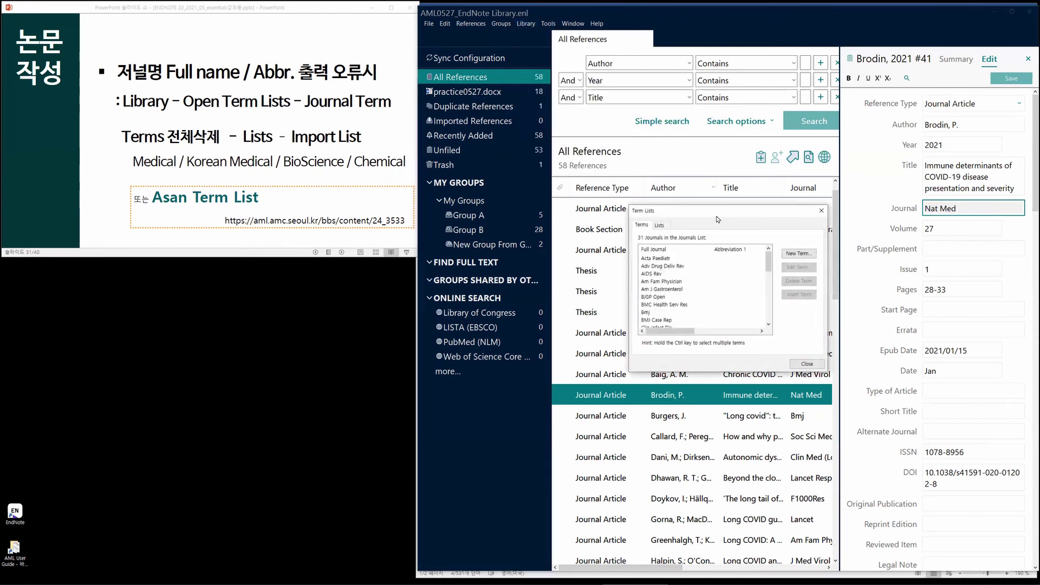
Step: Widen the term list window, select all 31 journals and delete them
{"action": "left_click_drag", "start_coordinate": [714, 209], "coordinate": [620, 149]}
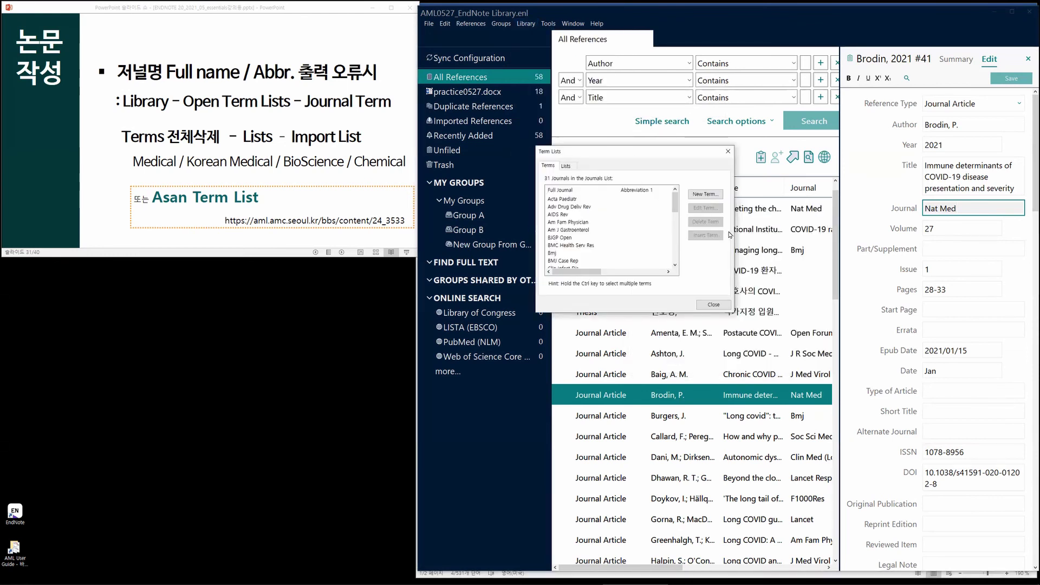
{"action": "left_click_drag", "start_coordinate": [735, 231], "coordinate": [901, 231]}
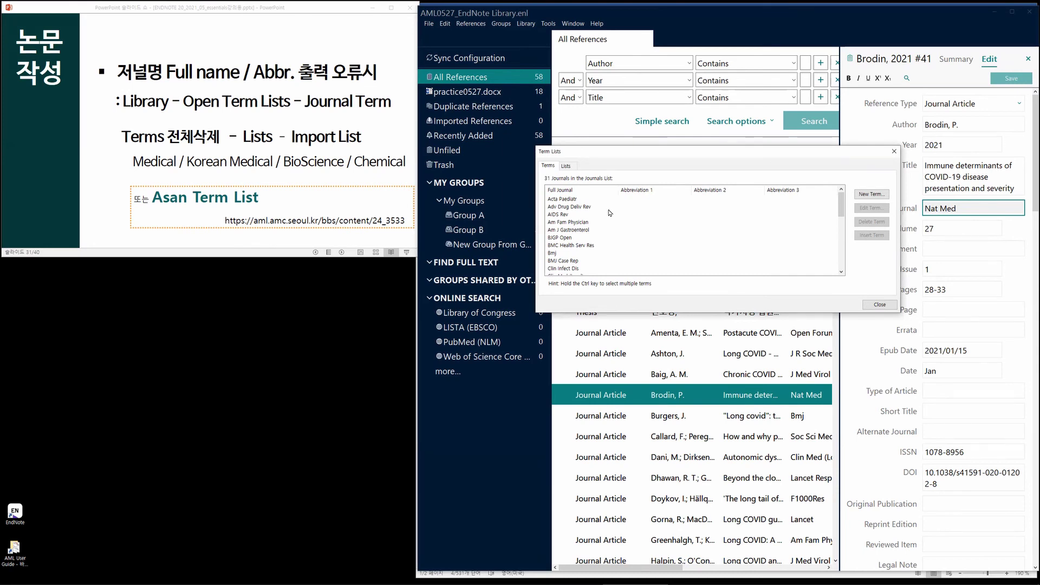
{"action": "left_click", "coordinate": [564, 207]}
{"action": "scroll", "coordinate": [583, 240], "scroll_direction": "down", "scroll_amount": 4}
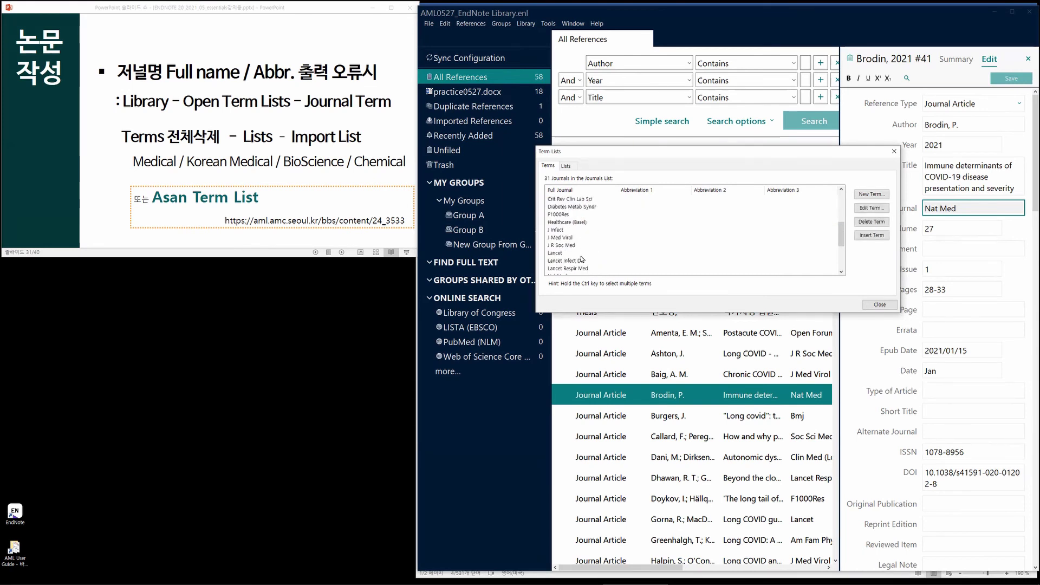
{"action": "scroll", "coordinate": [563, 223], "scroll_direction": "up", "scroll_amount": 4}
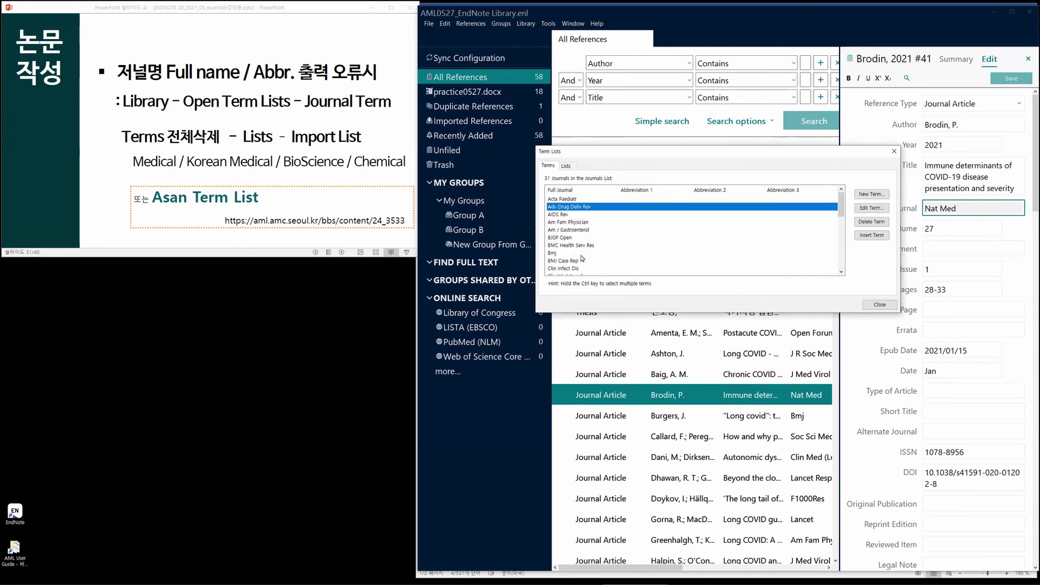
{"action": "left_click", "coordinate": [566, 222]}
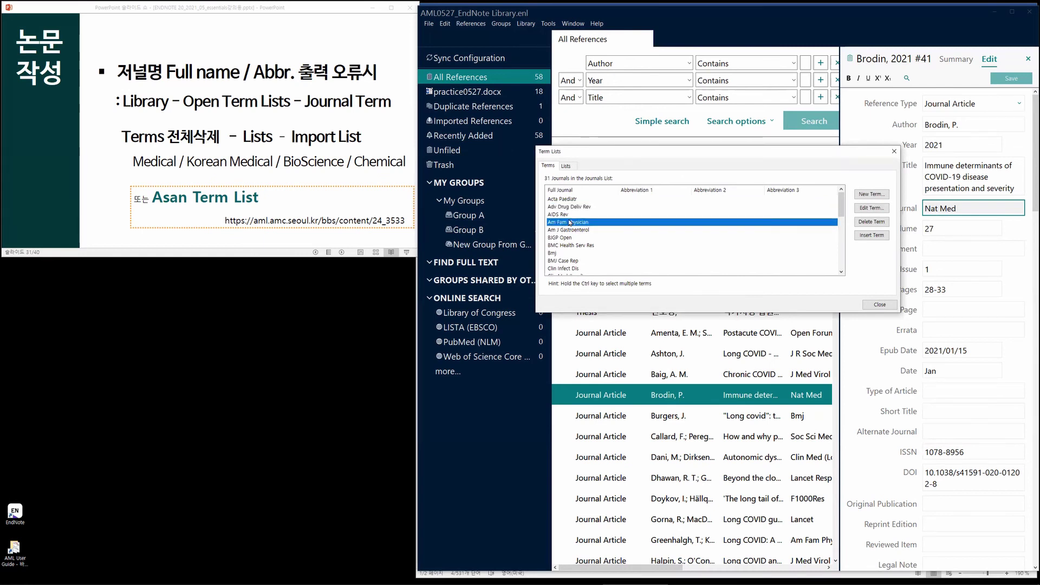
{"action": "key", "text": "ctrl+a"}
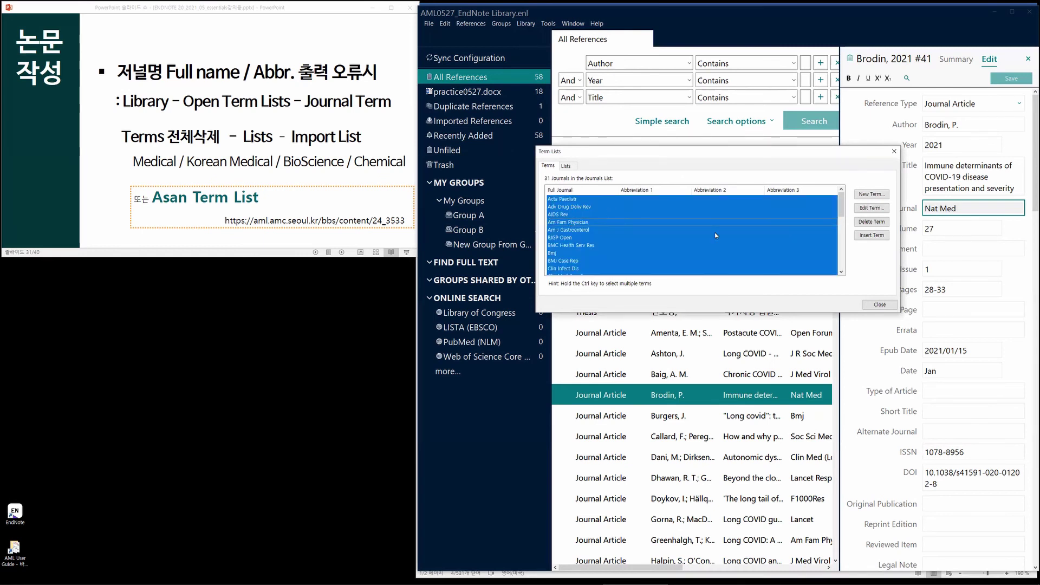
{"action": "left_click", "coordinate": [871, 222]}
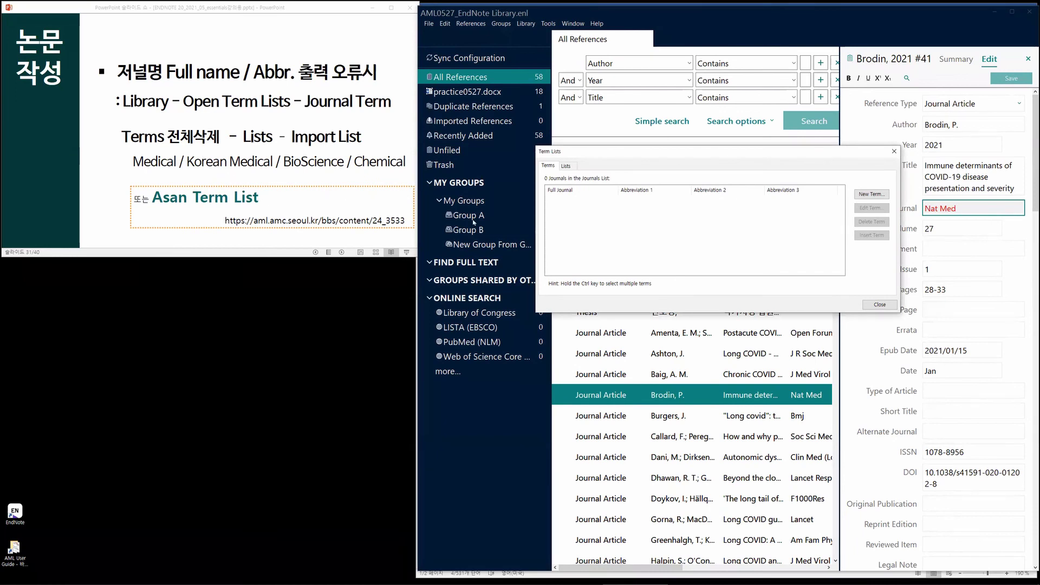
Step: Import Medical.txt into the Journals term list from the Lists tab
{"action": "left_click", "coordinate": [570, 165]}
{"action": "left_click", "coordinate": [321, 176]}
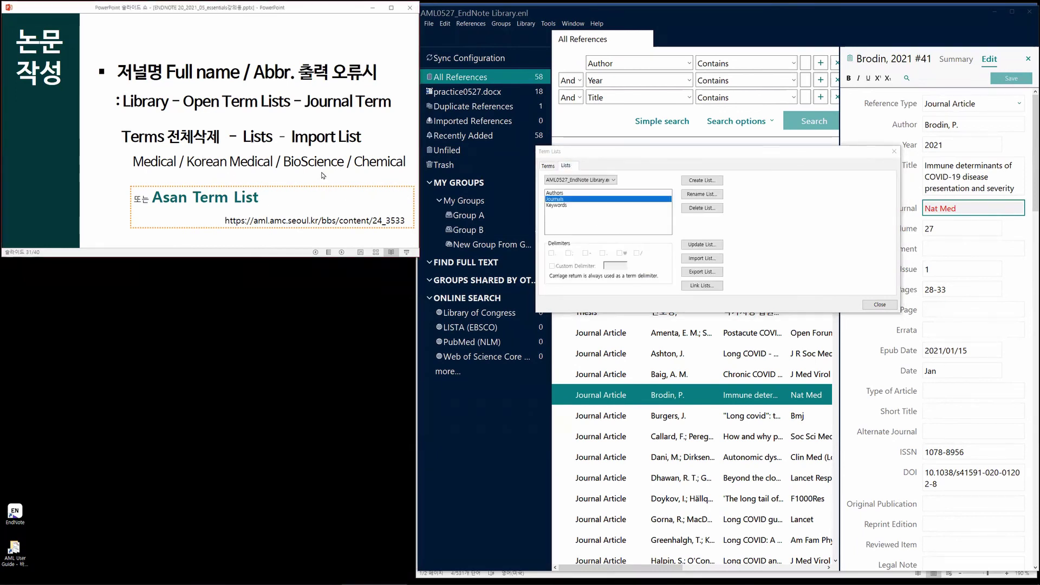
{"action": "left_click", "coordinate": [563, 200]}
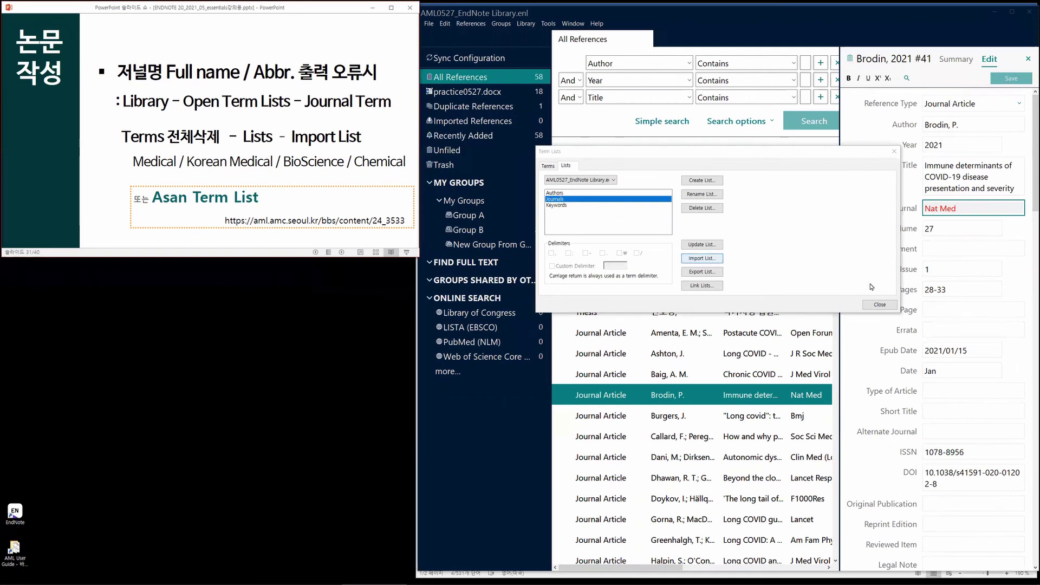
{"action": "left_click_drag", "start_coordinate": [903, 261], "coordinate": [898, 261]}
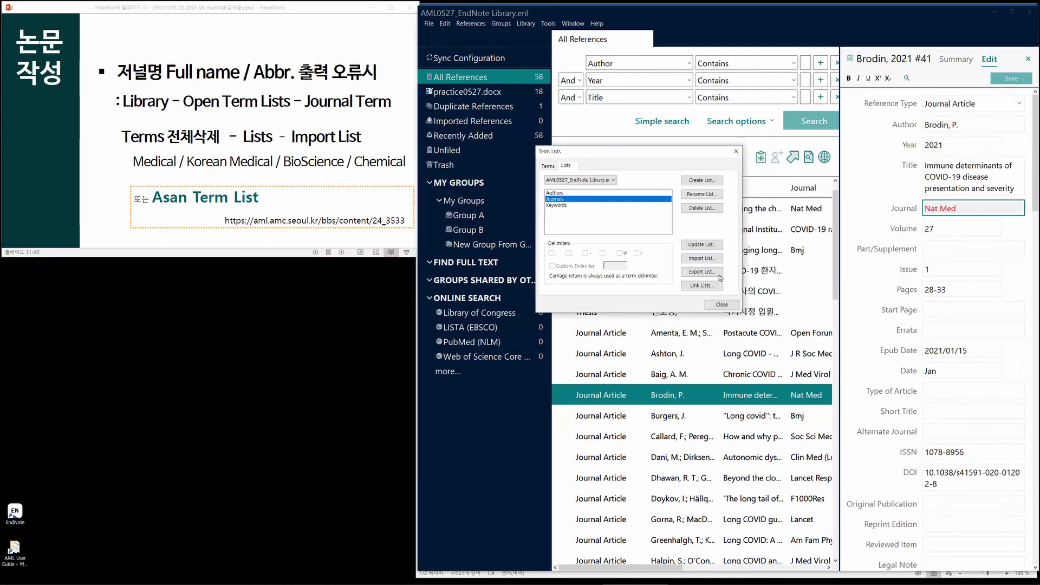
{"action": "left_click", "coordinate": [719, 258]}
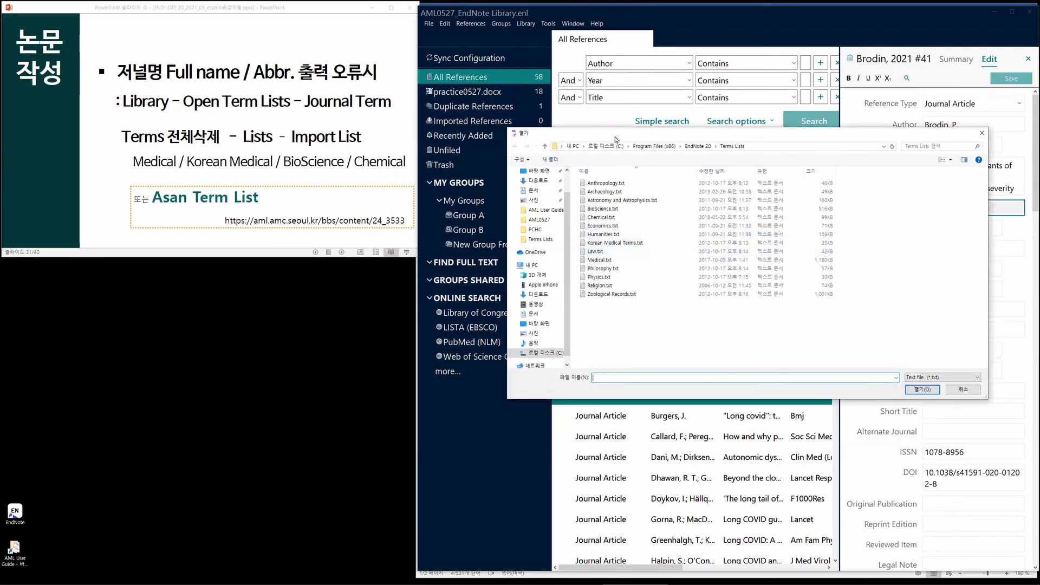
{"action": "left_click_drag", "start_coordinate": [615, 140], "coordinate": [549, 315]}
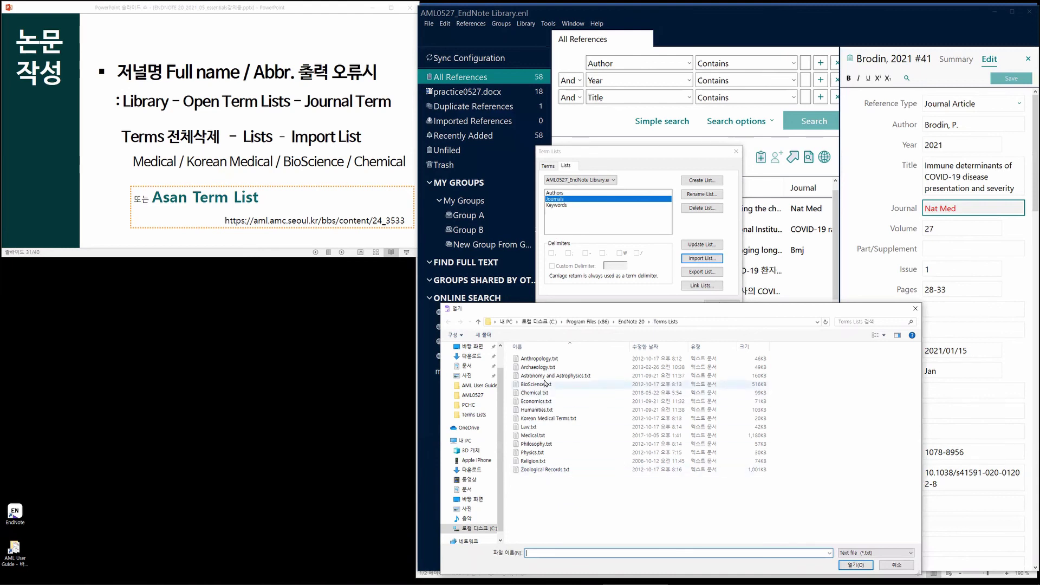
{"action": "double_click", "coordinate": [552, 439]}
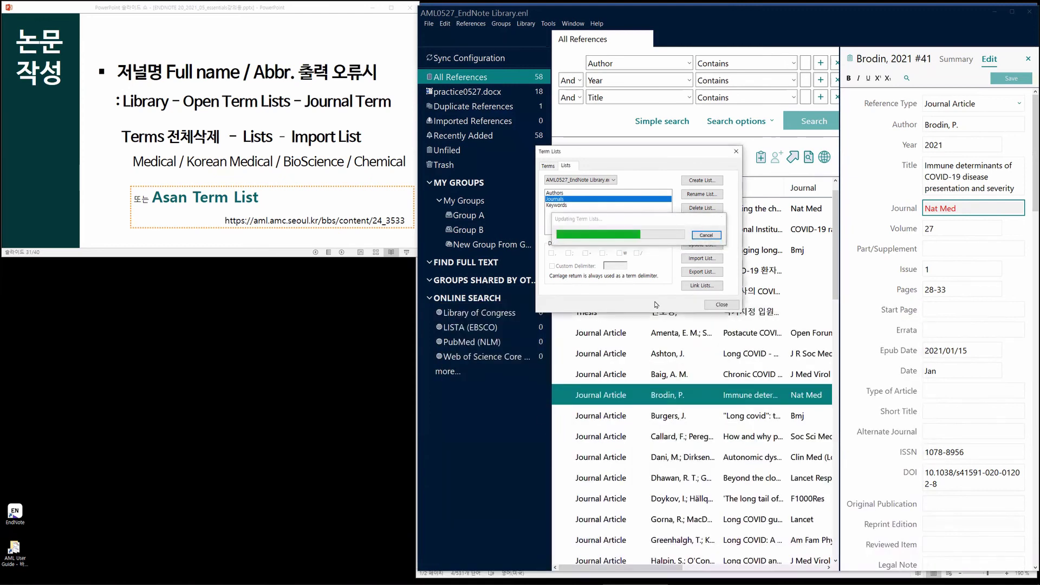
{"action": "left_click", "coordinate": [685, 252]}
Step: Import Korean Medical Terms.txt, BioScience.txt and Chemical.txt, then view the 20782 journals
{"action": "left_click", "coordinate": [702, 259]}
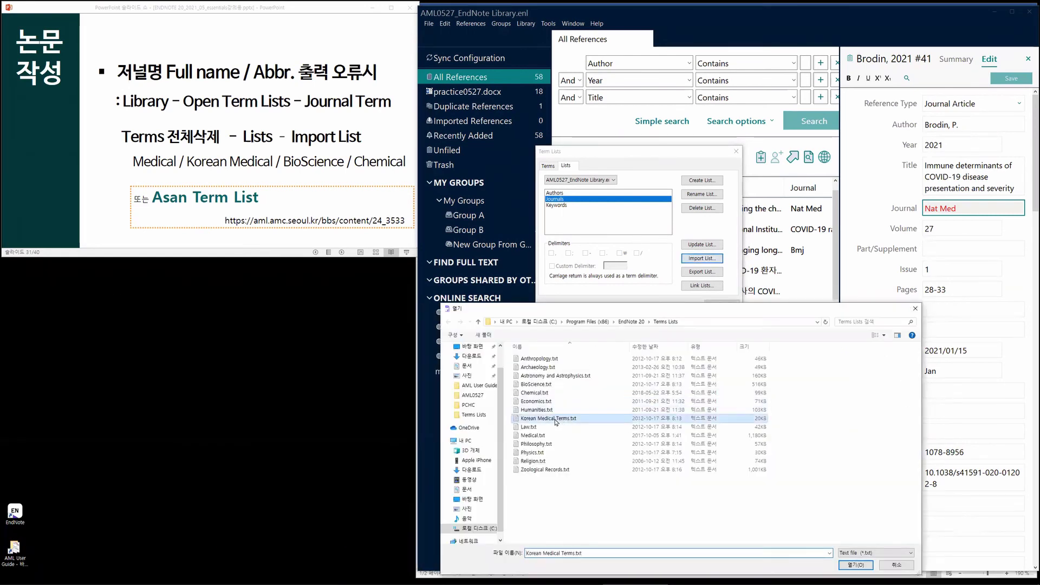
{"action": "double_click", "coordinate": [554, 418]}
{"action": "left_click", "coordinate": [685, 251]}
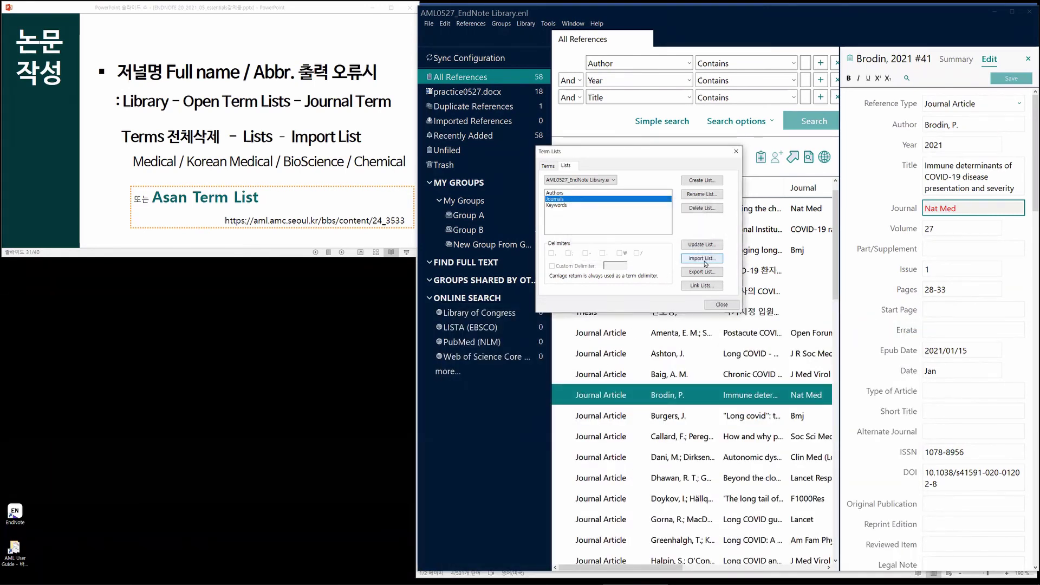
{"action": "left_click", "coordinate": [701, 259]}
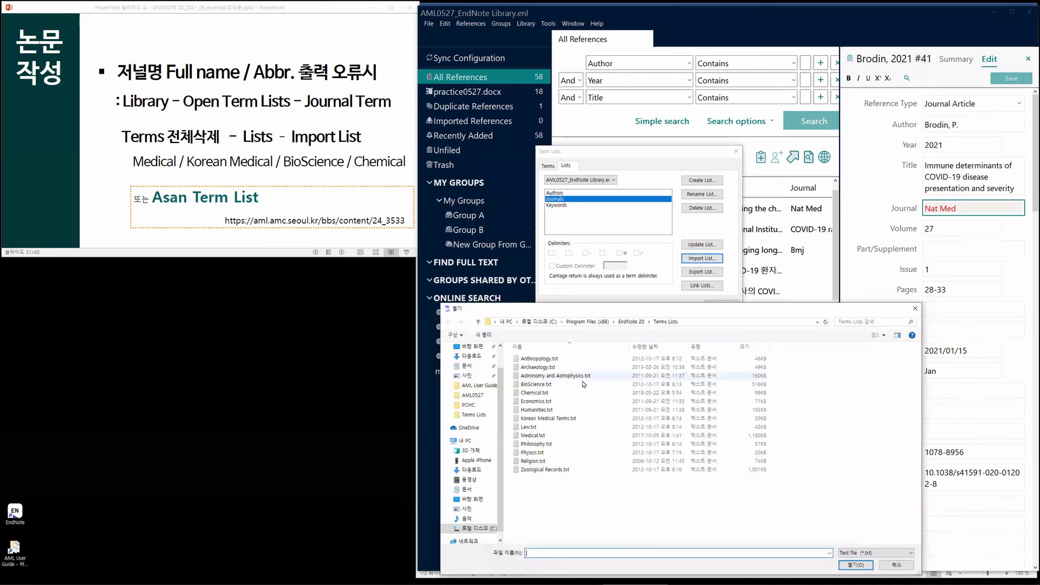
{"action": "left_click", "coordinate": [547, 384]}
{"action": "double_click", "coordinate": [547, 384]}
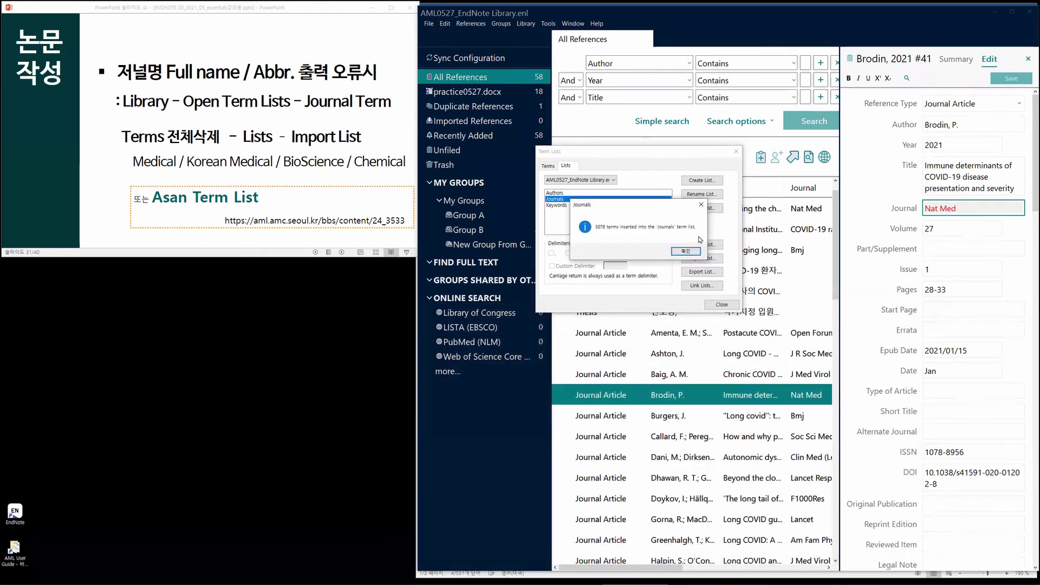
{"action": "left_click", "coordinate": [690, 252]}
{"action": "left_click", "coordinate": [698, 258]}
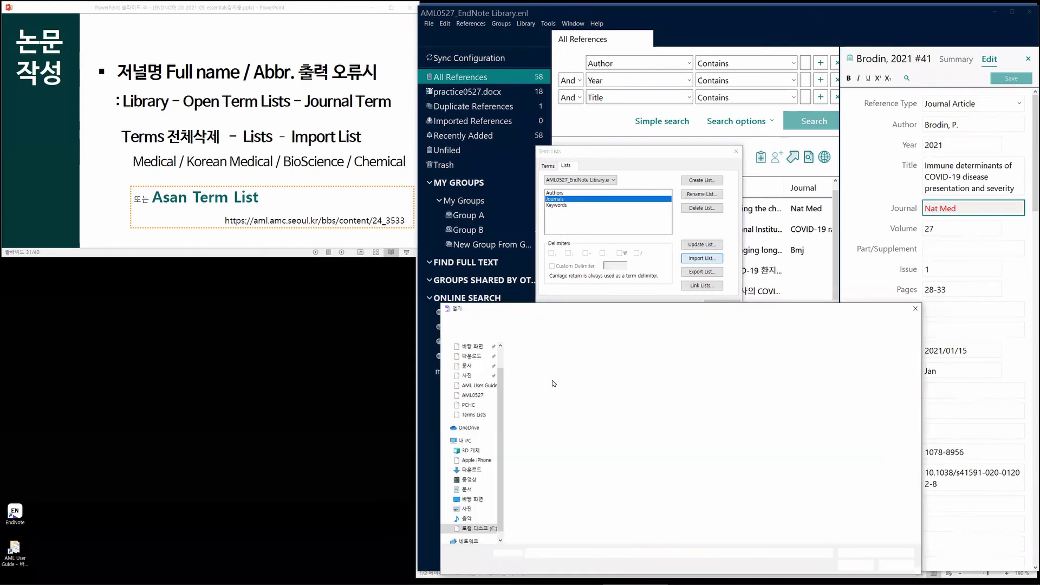
{"action": "double_click", "coordinate": [536, 393]}
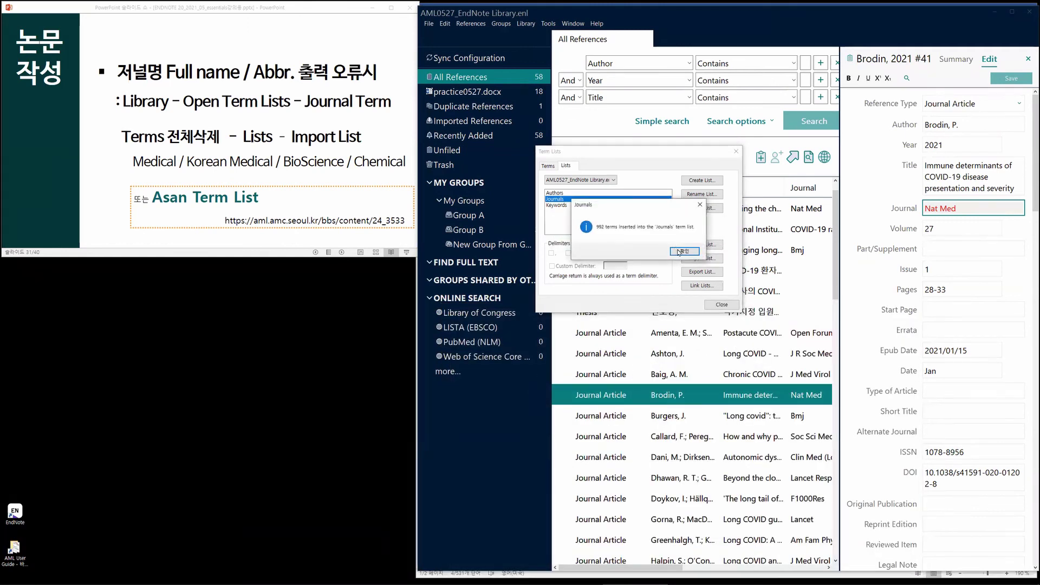
{"action": "left_click", "coordinate": [678, 252]}
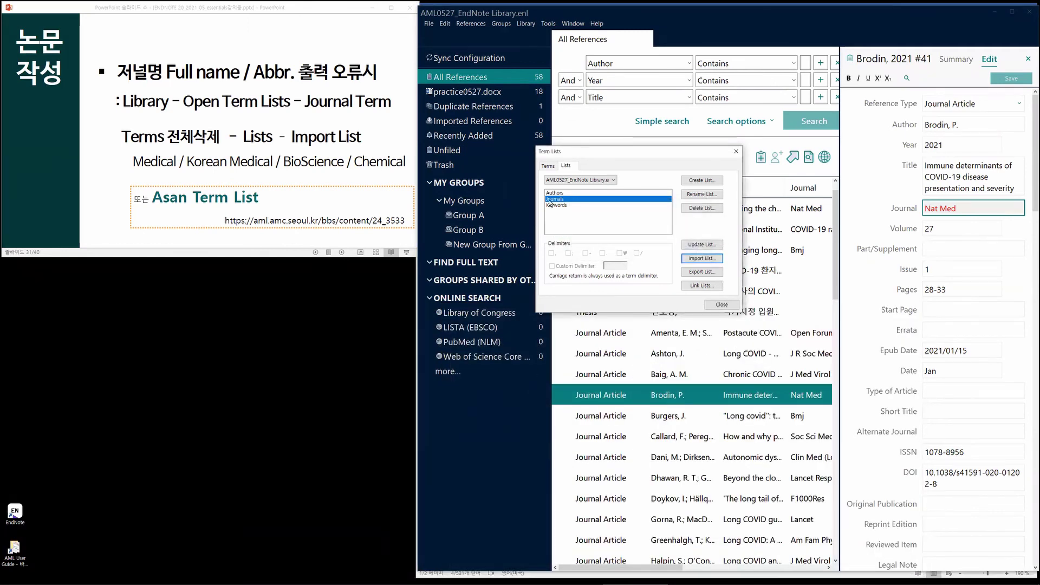
{"action": "left_click", "coordinate": [547, 166]}
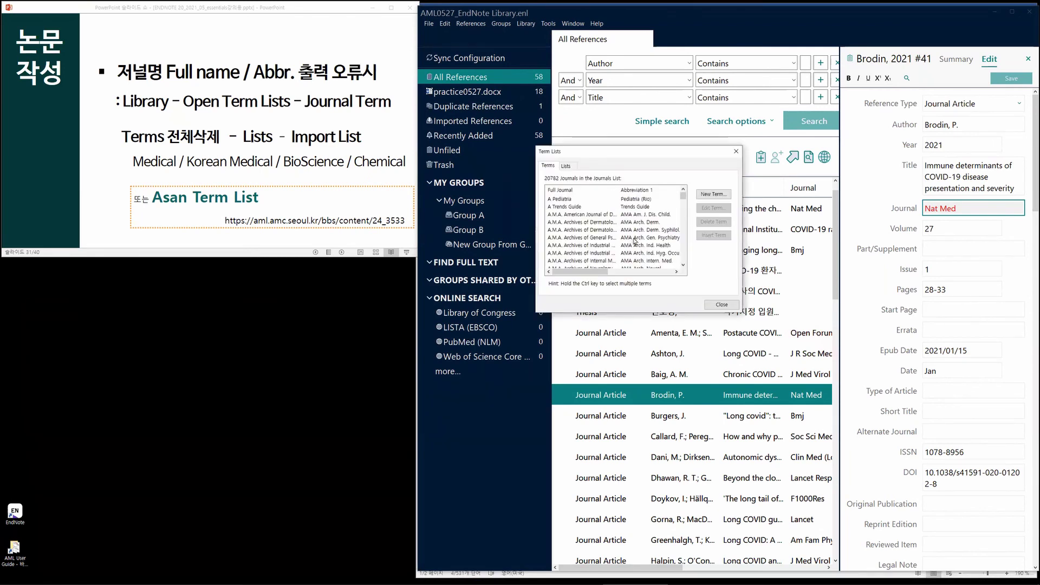
Step: Widen the term list and Abbreviation 2 column to compare names with abbreviations, then close it
{"action": "left_click", "coordinate": [623, 237]}
{"action": "left_click_drag", "start_coordinate": [742, 249], "coordinate": [936, 249]}
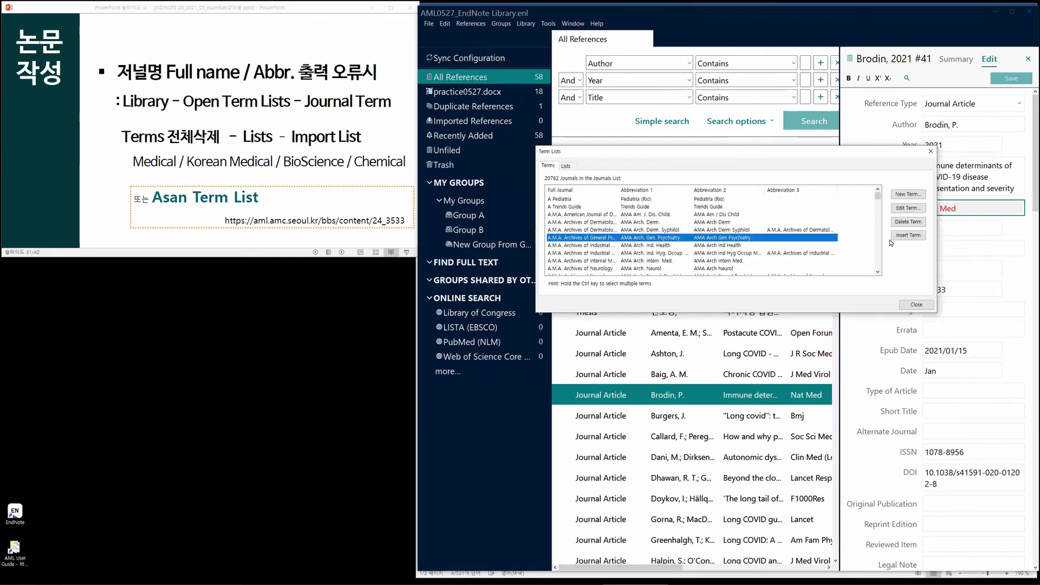
{"action": "scroll", "coordinate": [639, 262], "scroll_direction": "down", "scroll_amount": 1}
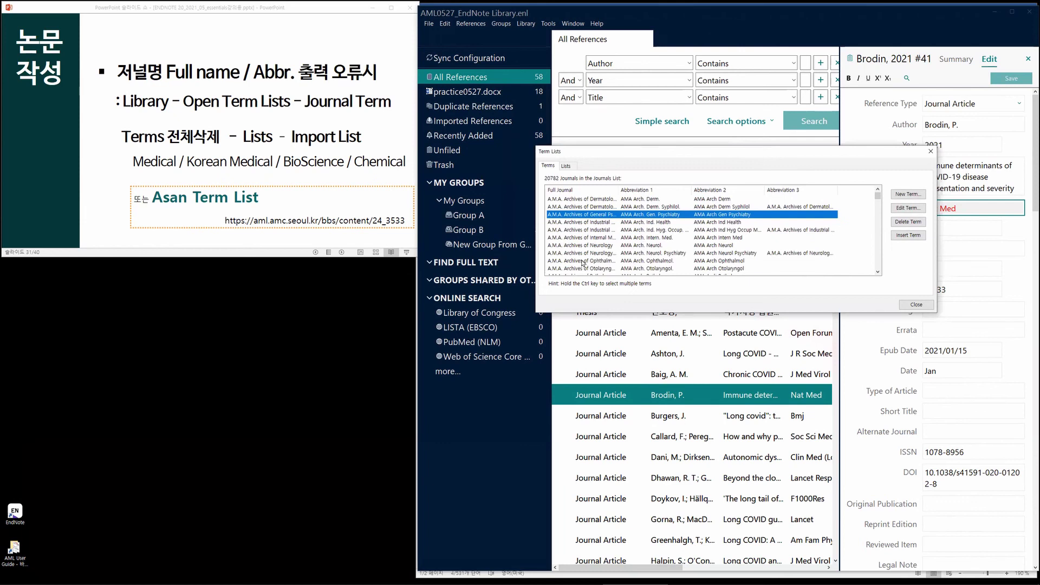
{"action": "scroll", "coordinate": [582, 264], "scroll_direction": "up", "scroll_amount": 1}
{"action": "left_click", "coordinate": [645, 239]}
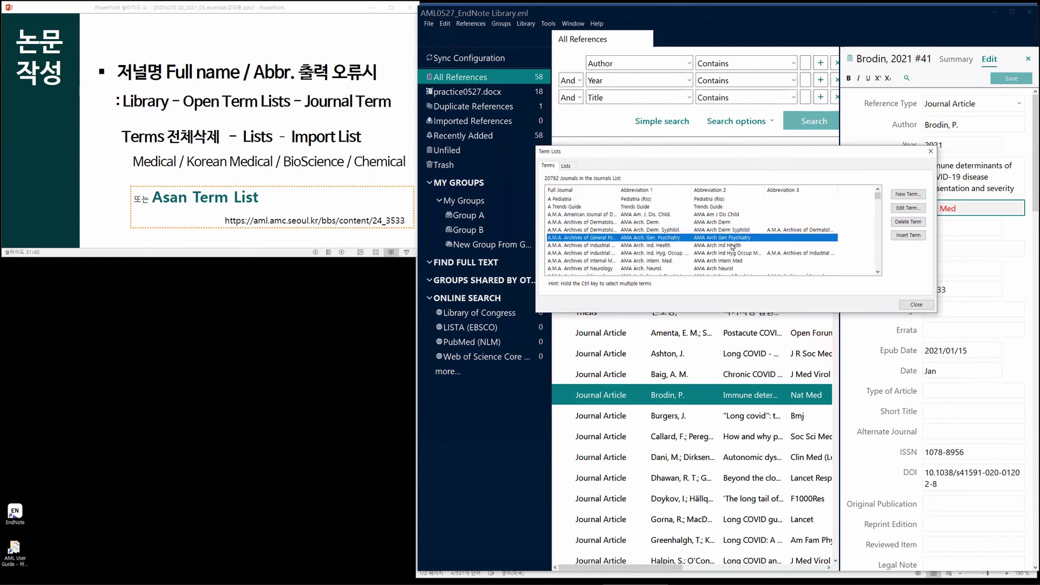
{"action": "left_click", "coordinate": [732, 247]}
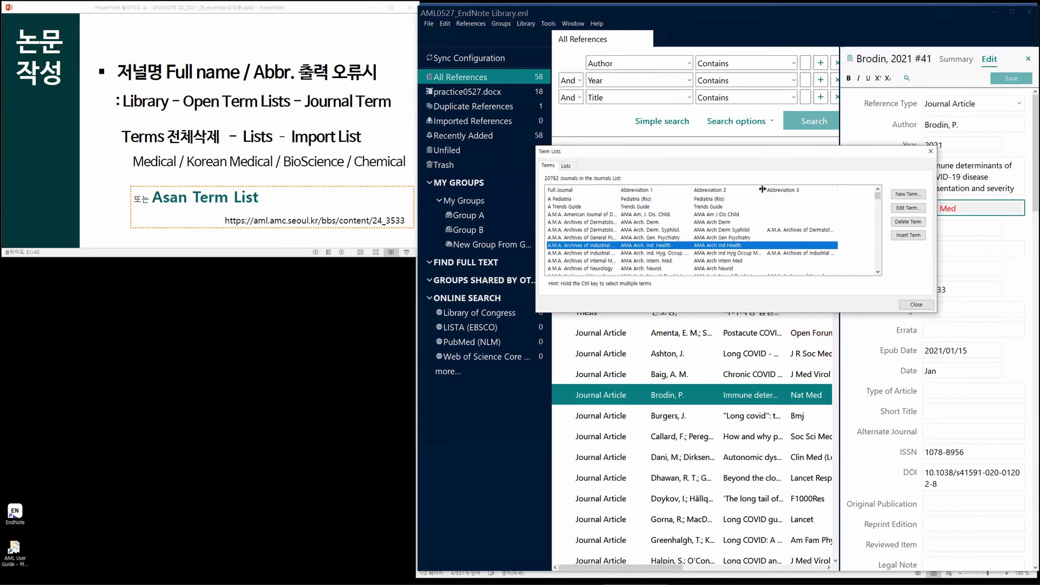
{"action": "left_click_drag", "start_coordinate": [762, 189], "coordinate": [776, 189]}
{"action": "scroll", "coordinate": [722, 263], "scroll_direction": "down", "scroll_amount": 4}
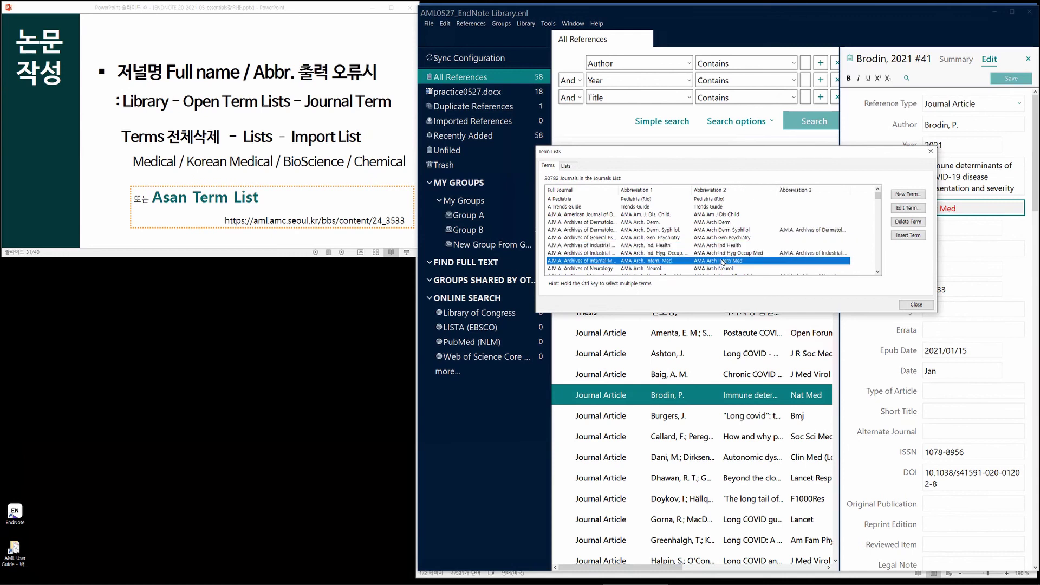
{"action": "left_click", "coordinate": [921, 305]}
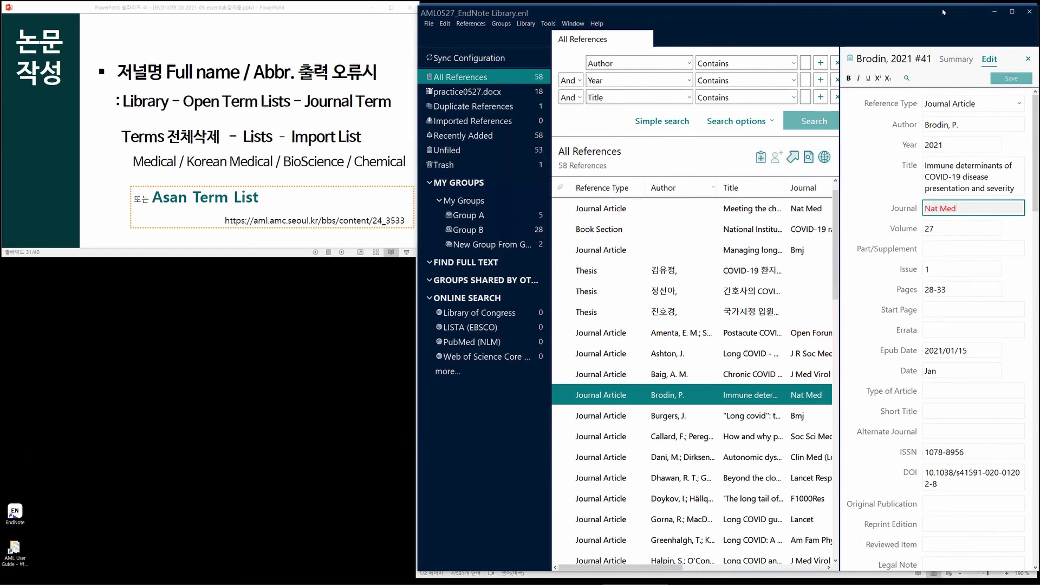
Step: Move the EndNote window aside so practice0527.docx in Word shows beside it
{"action": "left_click_drag", "start_coordinate": [541, 33], "coordinate": [125, 58]}
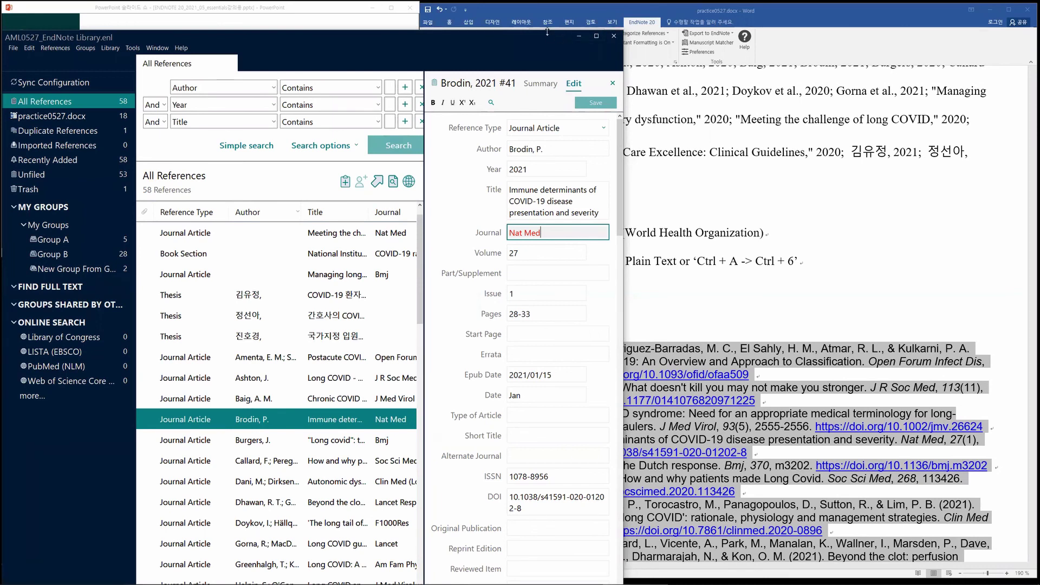
{"action": "left_click_drag", "start_coordinate": [547, 32], "coordinate": [547, 248]}
{"action": "left_click", "coordinate": [762, 253]}
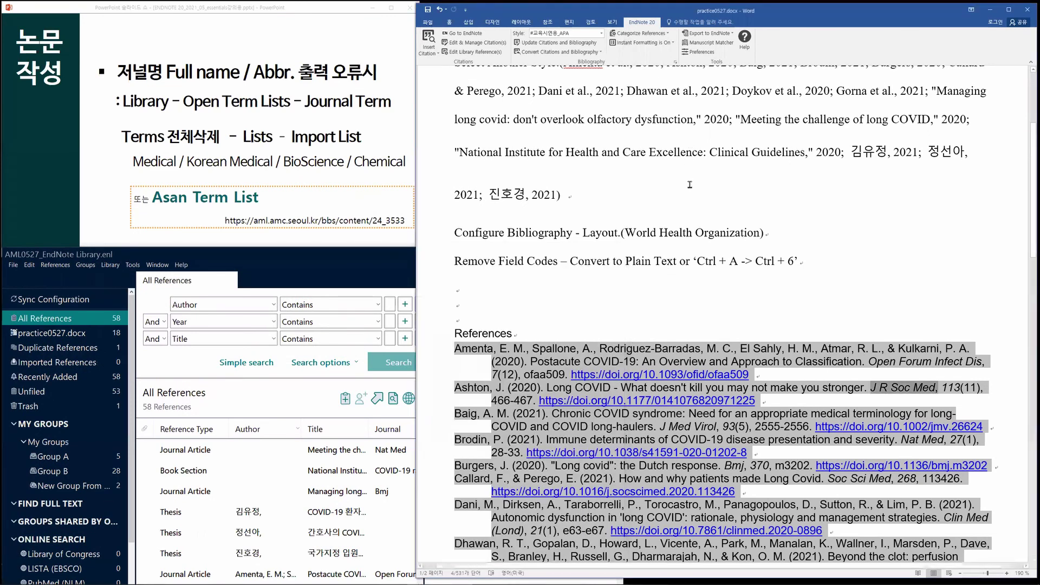
{"action": "scroll", "coordinate": [690, 184], "scroll_direction": "up", "scroll_amount": 3}
Step: Advance the slides to Configure Bibliography, then bring the Word document to the front
{"action": "left_click", "coordinate": [345, 136]}
{"action": "left_click", "coordinate": [331, 142]}
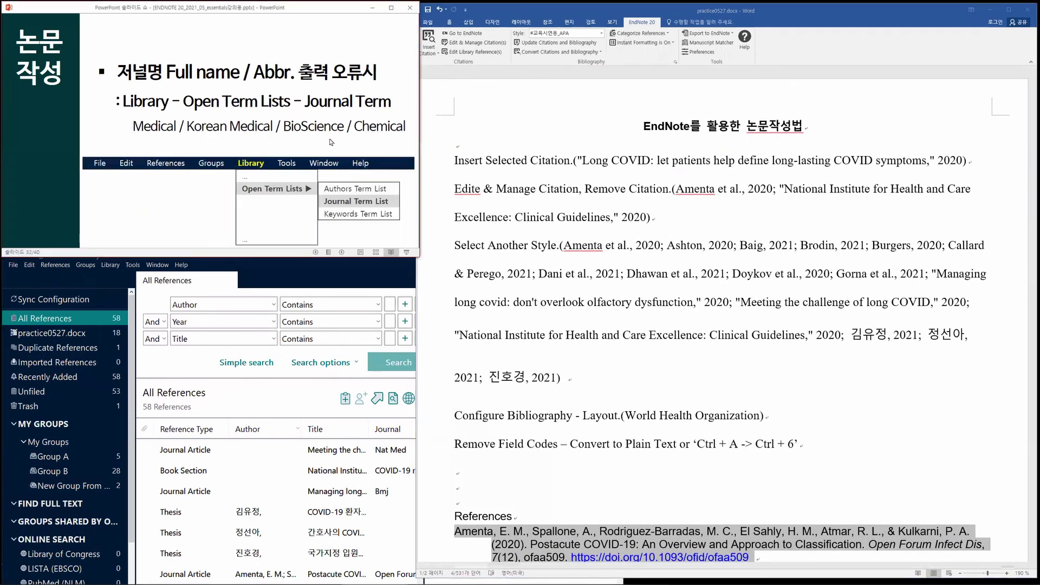
{"action": "left_click", "coordinate": [341, 113]}
{"action": "left_click", "coordinate": [340, 114]}
{"action": "left_click", "coordinate": [341, 113]}
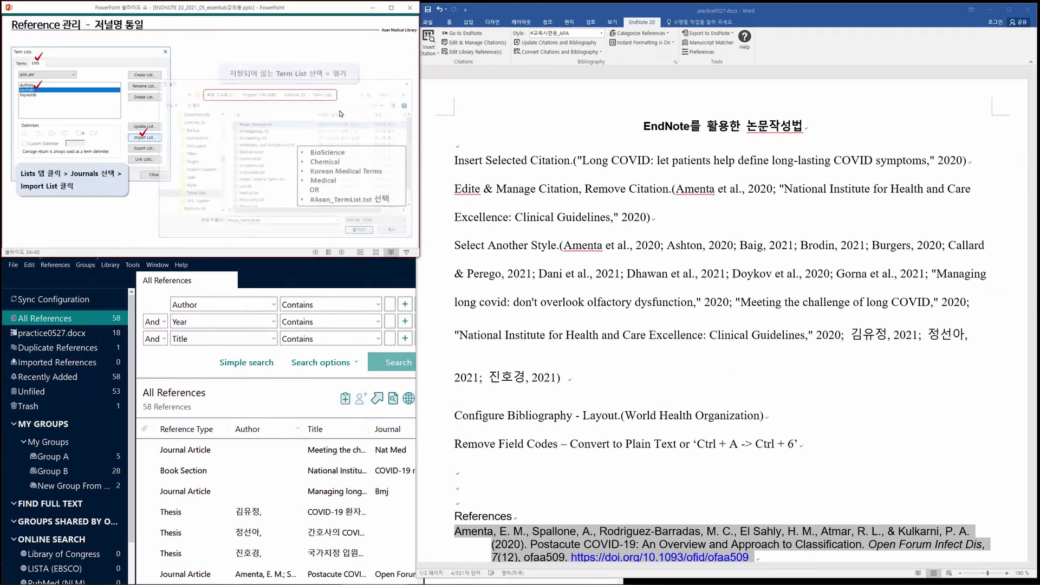
{"action": "left_click", "coordinate": [341, 114]}
{"action": "left_click", "coordinate": [341, 114]}
{"action": "left_click", "coordinate": [340, 114]}
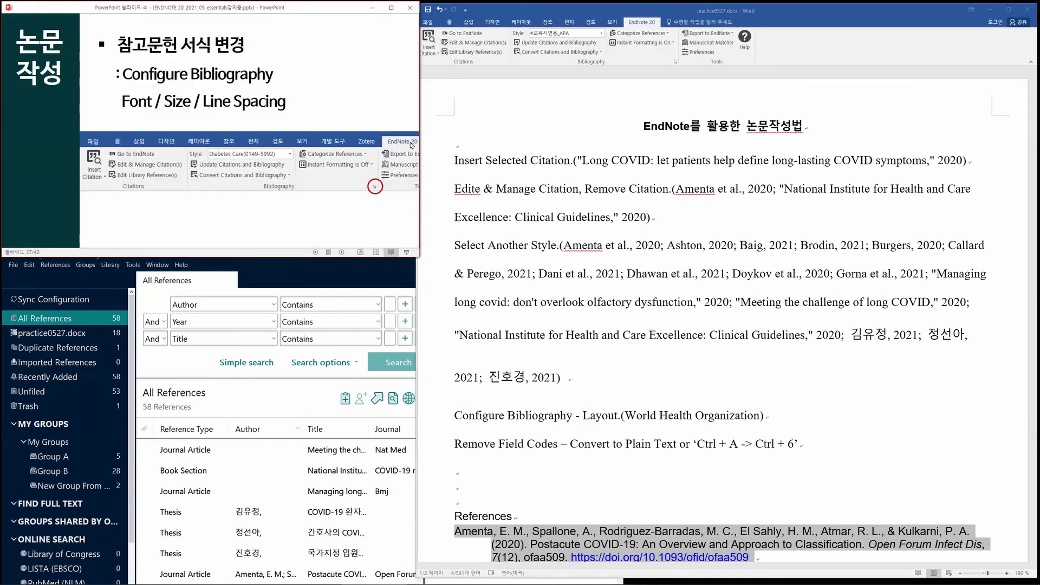
{"action": "left_click", "coordinate": [633, 208]}
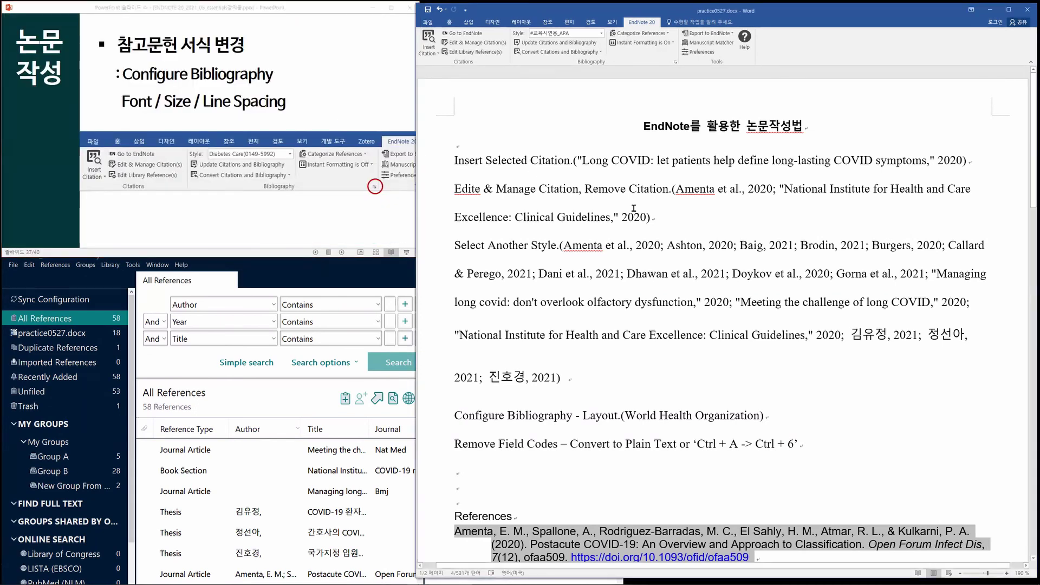
Step: Run Update Citations and Bibliography so the references use full journal names
{"action": "left_click", "coordinate": [555, 45]}
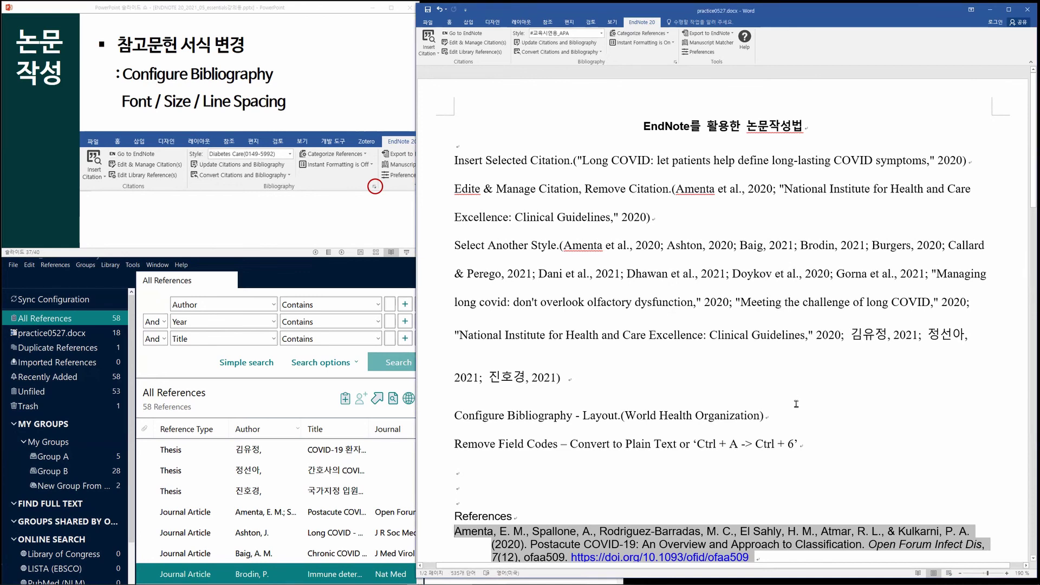
{"action": "scroll", "coordinate": [796, 404], "scroll_direction": "down", "scroll_amount": 1}
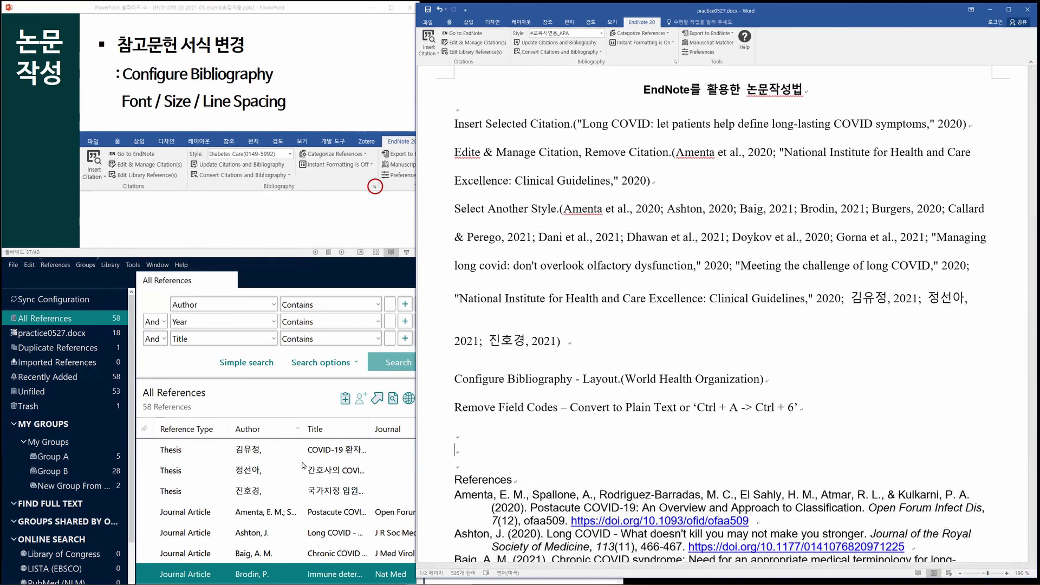
{"action": "left_click", "coordinate": [698, 410]}
{"action": "scroll", "coordinate": [700, 411], "scroll_direction": "down", "scroll_amount": 1}
{"action": "scroll", "coordinate": [700, 411], "scroll_direction": "down", "scroll_amount": 3}
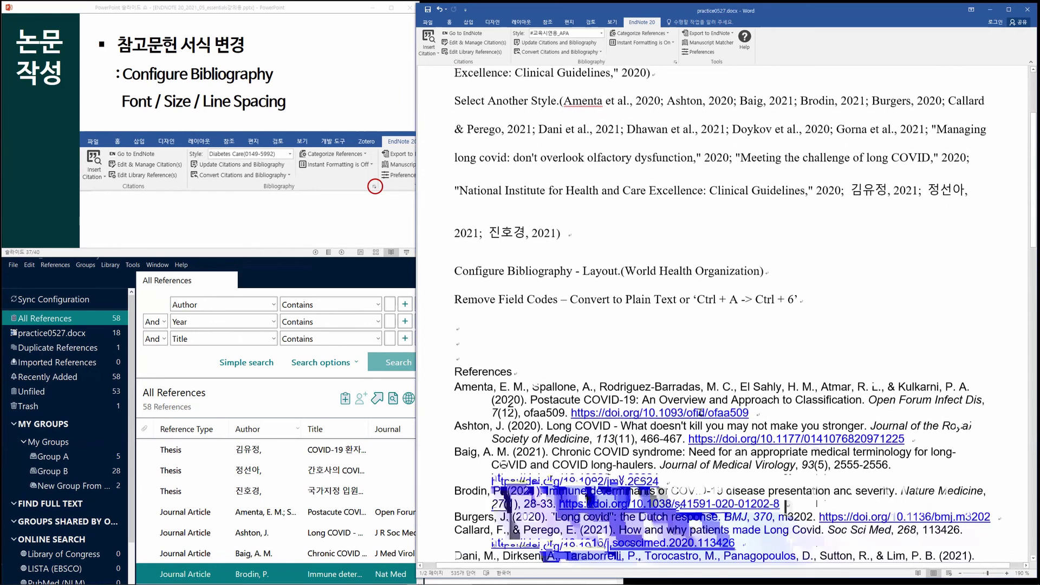
Step: Inspect the reference list for full names like Journal of the Royal Society of Medicine and Nature Medicine
{"action": "mouse_move", "coordinate": [874, 388]}
{"action": "left_mouse_down"}
{"action": "mouse_move", "coordinate": [769, 412]}
{"action": "mouse_move", "coordinate": [589, 402]}
{"action": "left_mouse_up"}
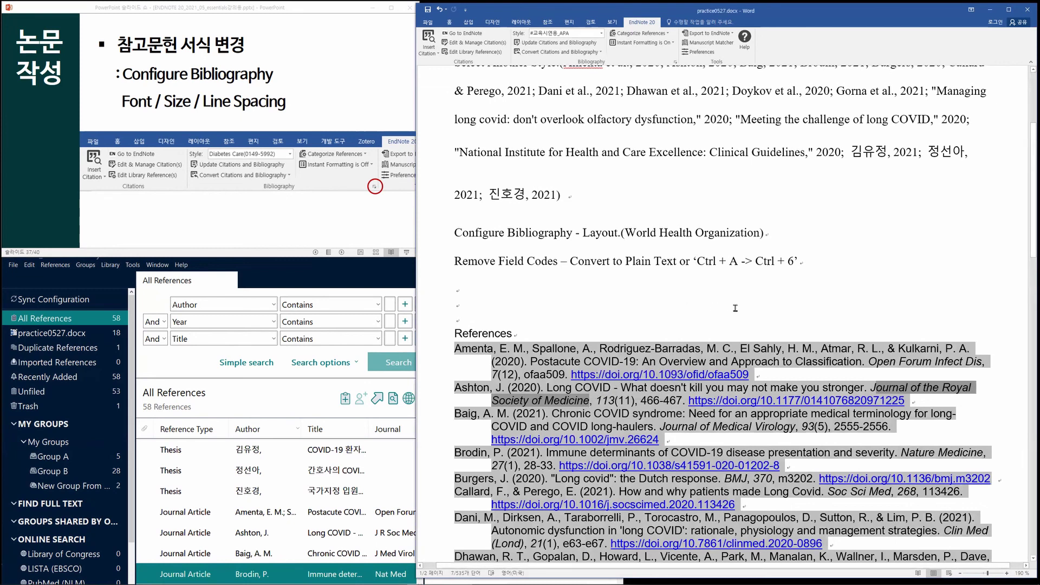
{"action": "left_click", "coordinate": [735, 308]}
{"action": "scroll", "coordinate": [735, 319], "scroll_direction": "up", "scroll_amount": 3}
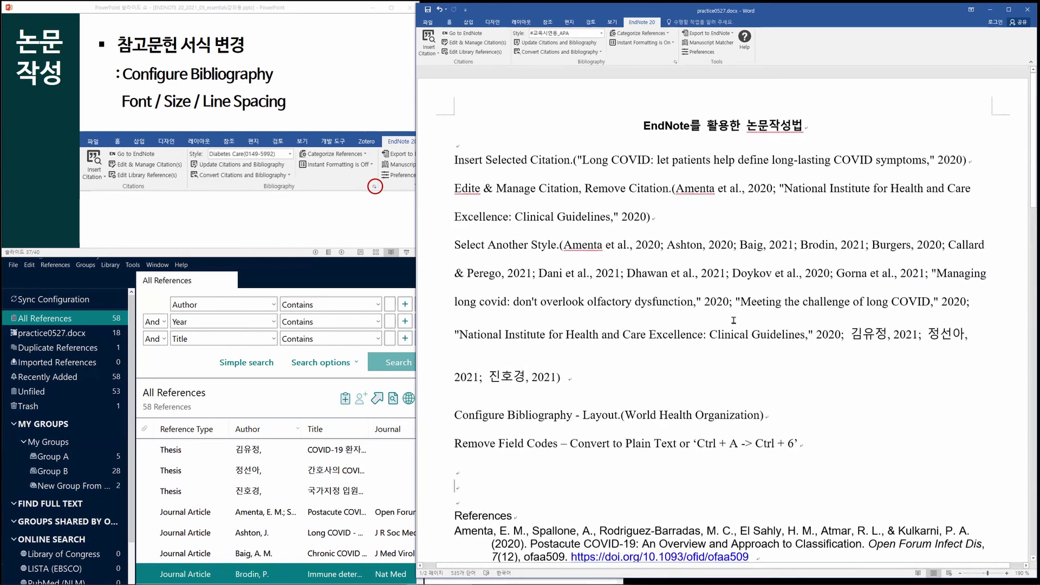
{"action": "left_click", "coordinate": [674, 287]}
{"action": "scroll", "coordinate": [680, 341], "scroll_direction": "down", "scroll_amount": 3}
{"action": "left_click", "coordinate": [533, 91]}
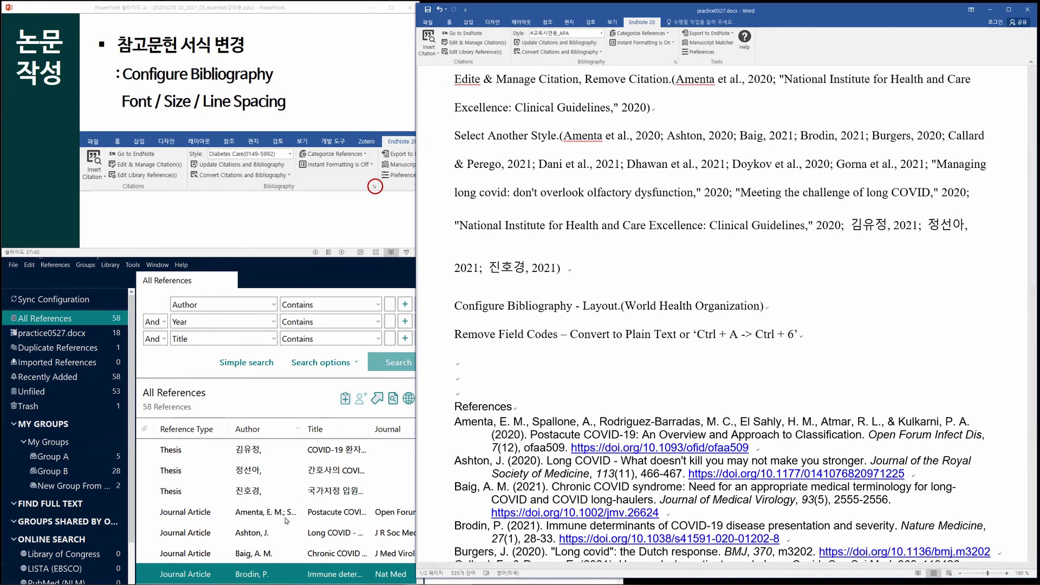
Step: Check the Brodin immune-determinants reference's Title in EndNote, then return to practice0527.docx
{"action": "left_click", "coordinate": [40, 333]}
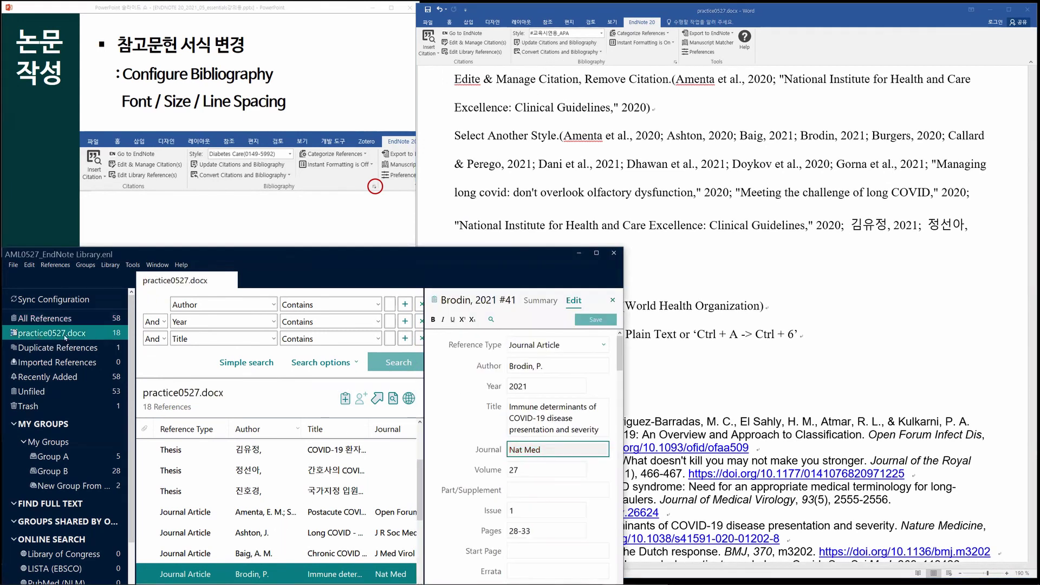
{"action": "left_click", "coordinate": [567, 414]}
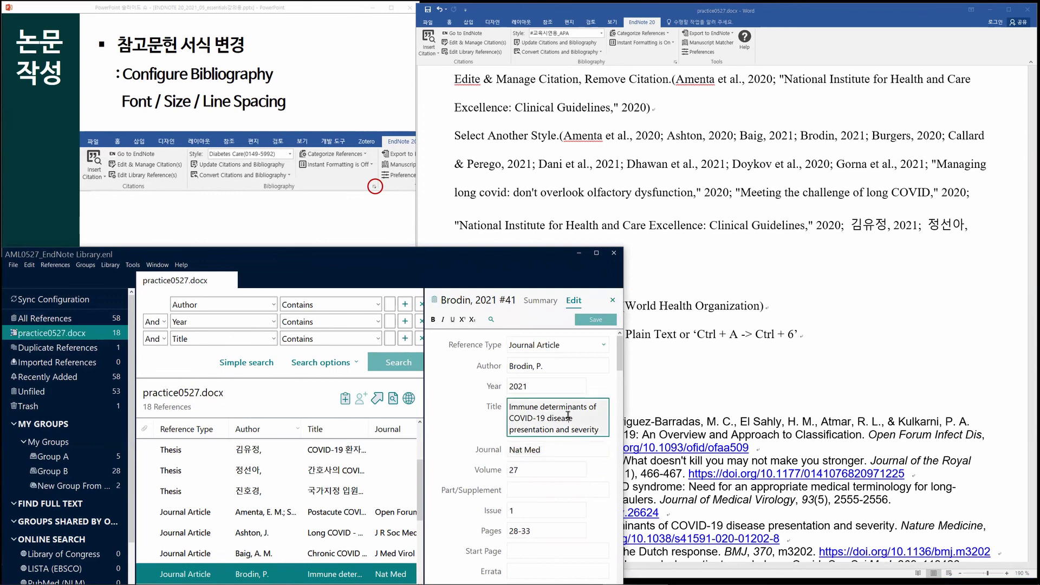
{"action": "left_click", "coordinate": [838, 370]}
{"action": "scroll", "coordinate": [838, 370], "scroll_direction": "down", "scroll_amount": 5}
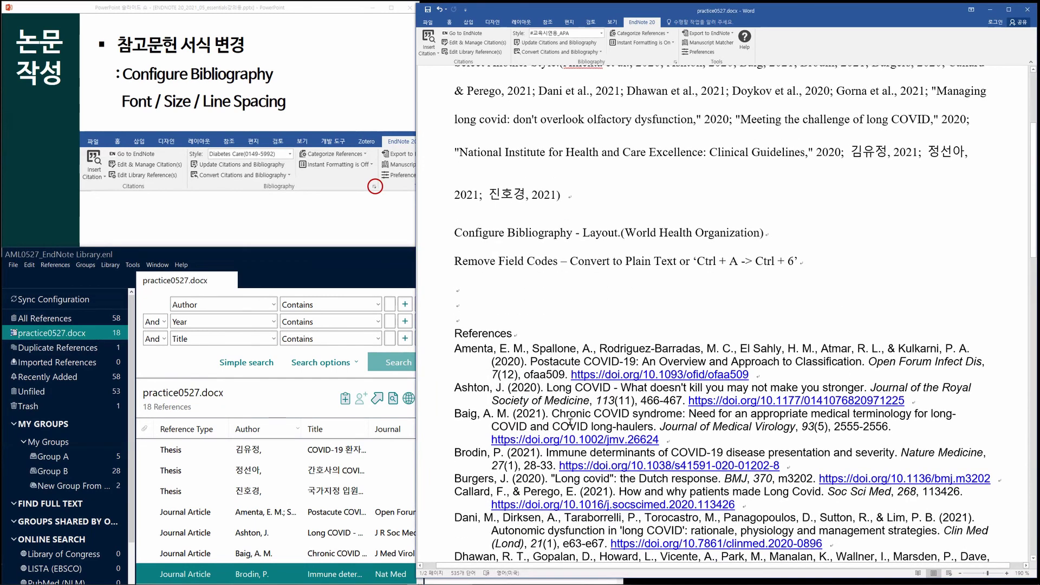
{"action": "scroll", "coordinate": [537, 421], "scroll_direction": "down", "scroll_amount": 3}
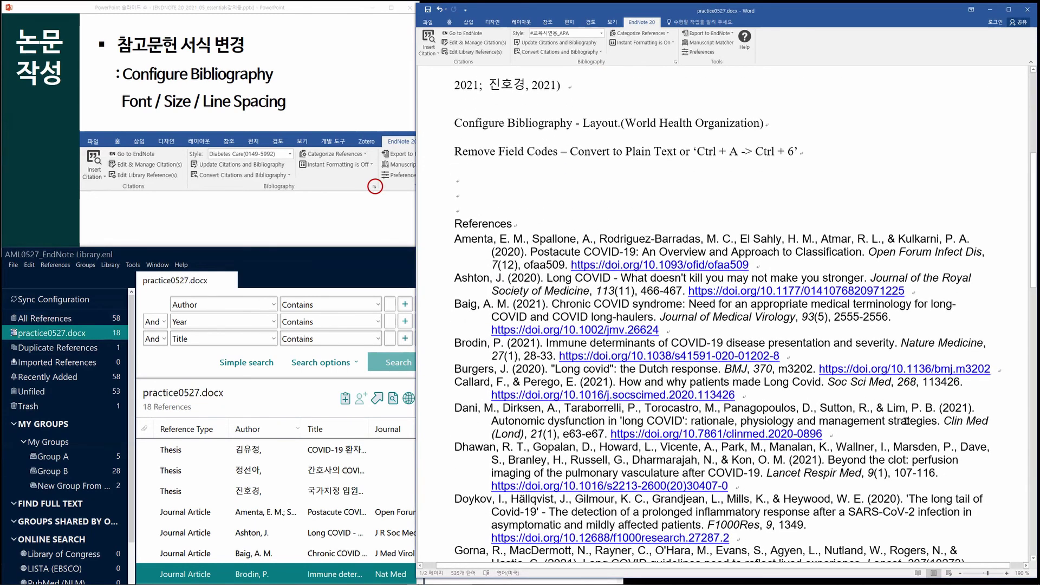
{"action": "scroll", "coordinate": [890, 426], "scroll_direction": "up", "scroll_amount": 3}
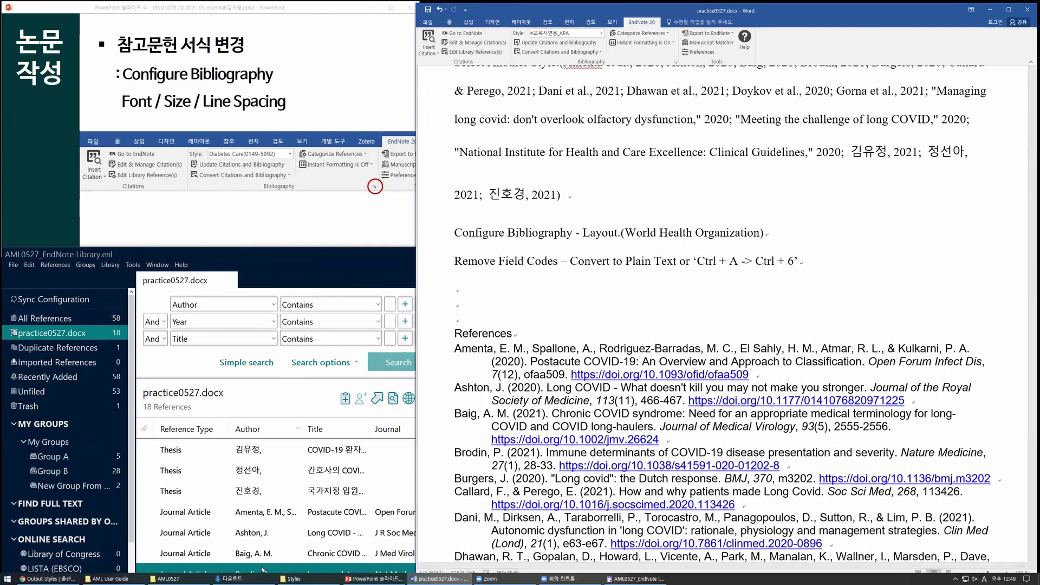
{"action": "left_click", "coordinate": [274, 571]}
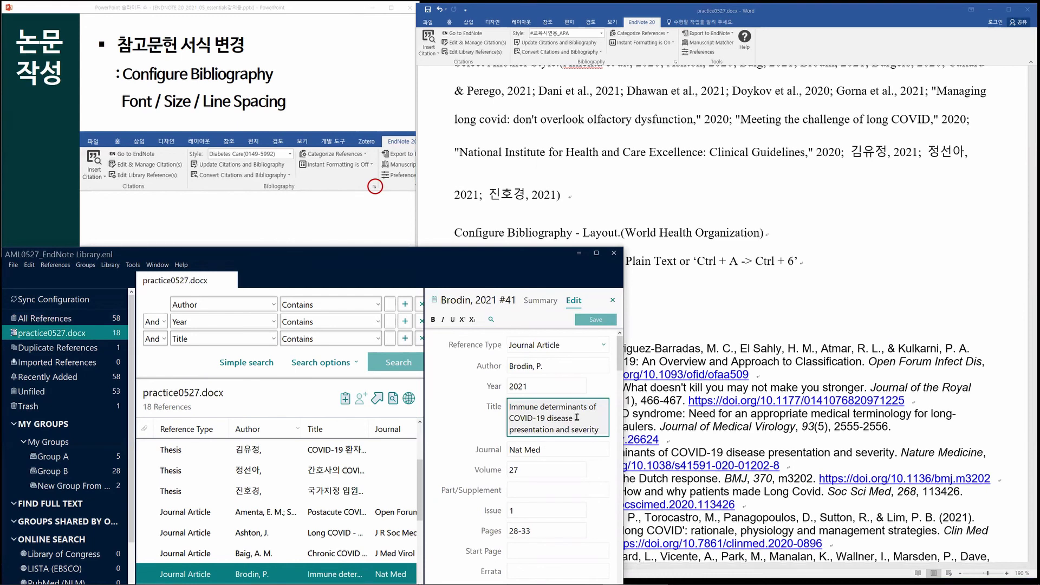
{"action": "left_click", "coordinate": [802, 218]}
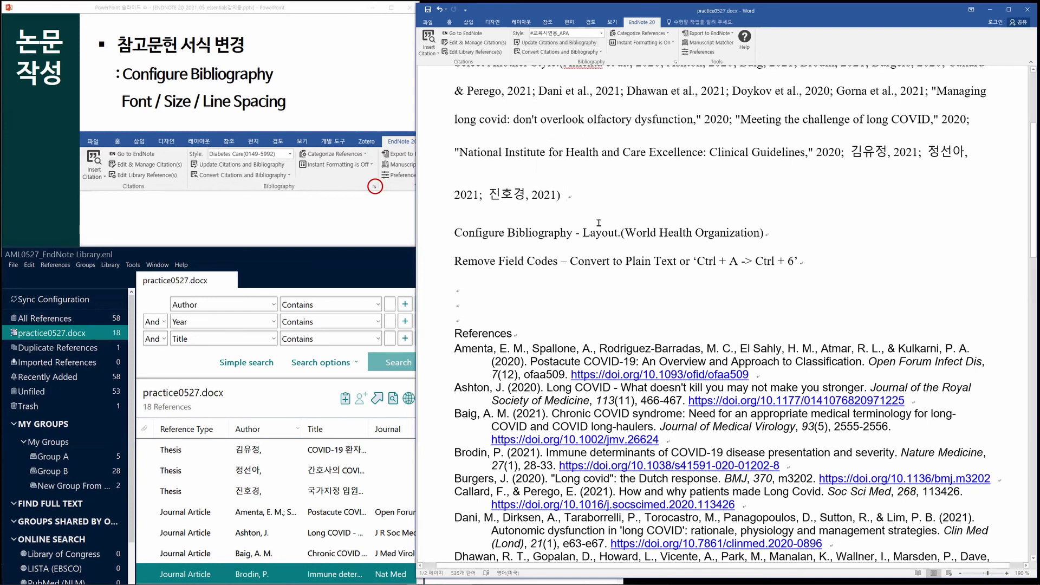
{"action": "scroll", "coordinate": [616, 218], "scroll_direction": "up", "scroll_amount": 5}
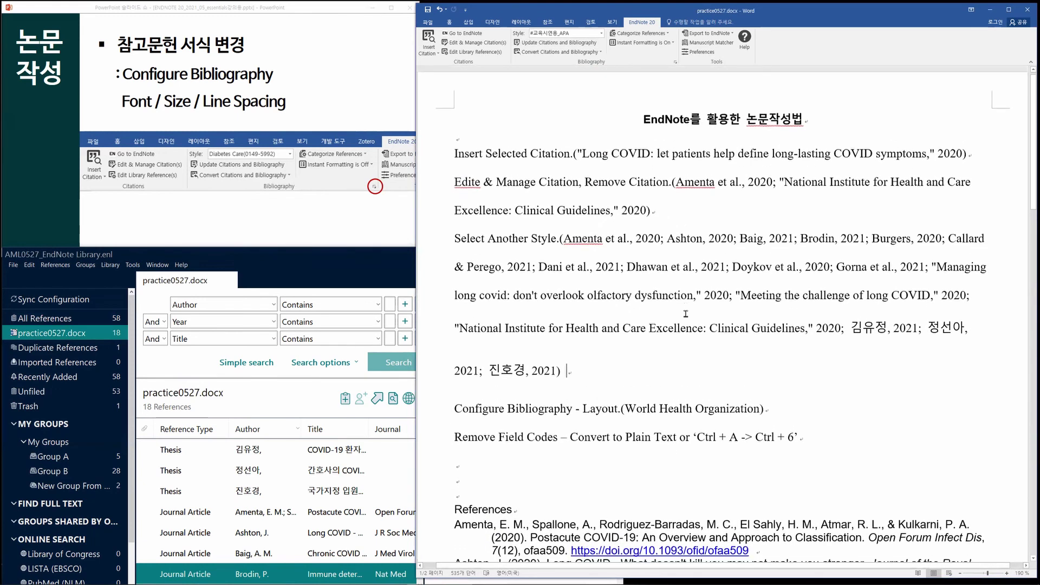
{"action": "scroll", "coordinate": [685, 313], "scroll_direction": "down", "scroll_amount": 2}
{"action": "left_click_drag", "start_coordinate": [491, 200], "coordinate": [606, 304]}
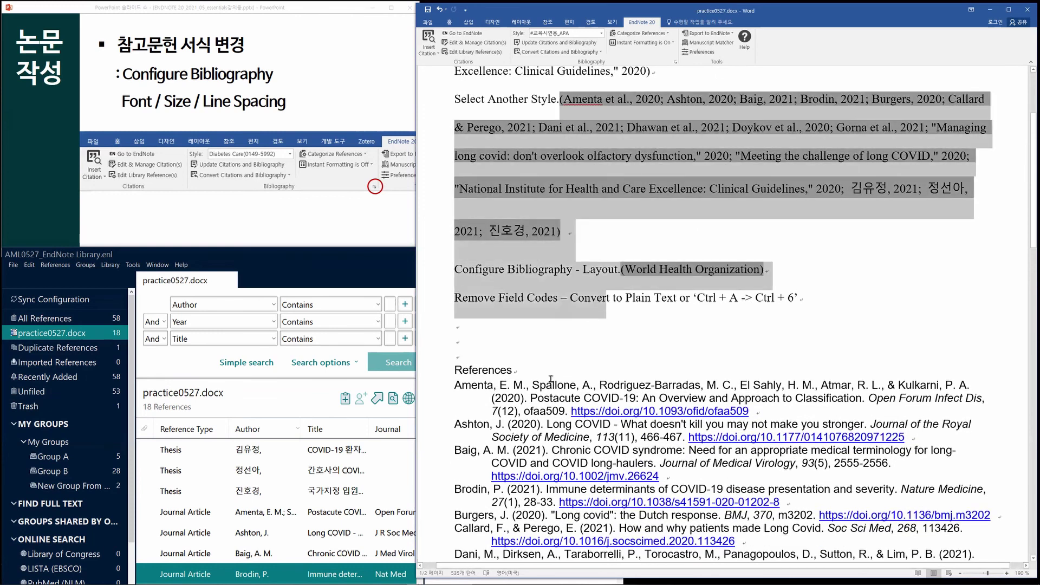
{"action": "left_click", "coordinate": [486, 353]}
{"action": "key", "text": "ctrl+shift+End"}
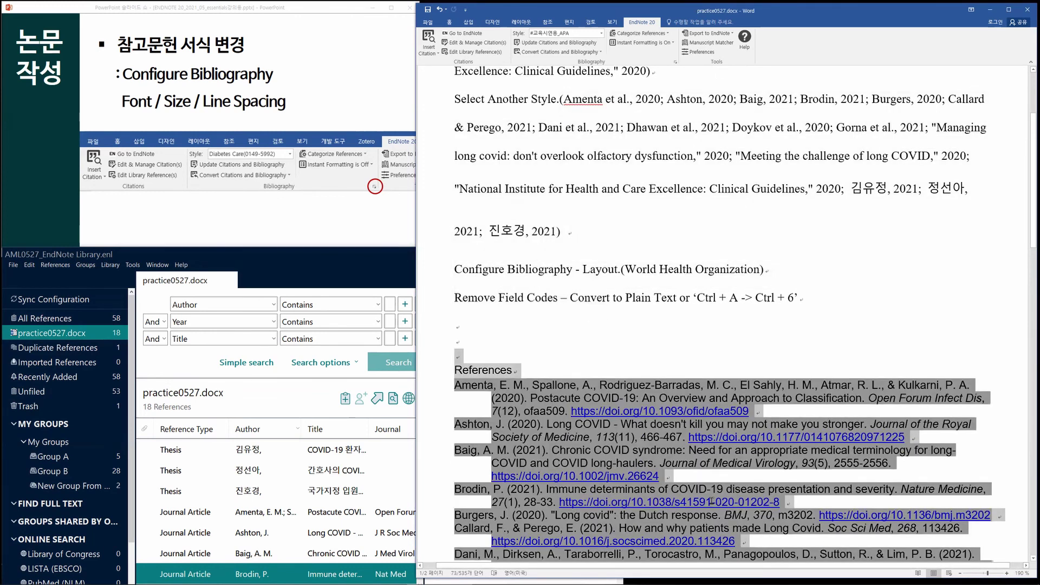
{"action": "scroll", "coordinate": [711, 501], "scroll_direction": "down", "scroll_amount": 1}
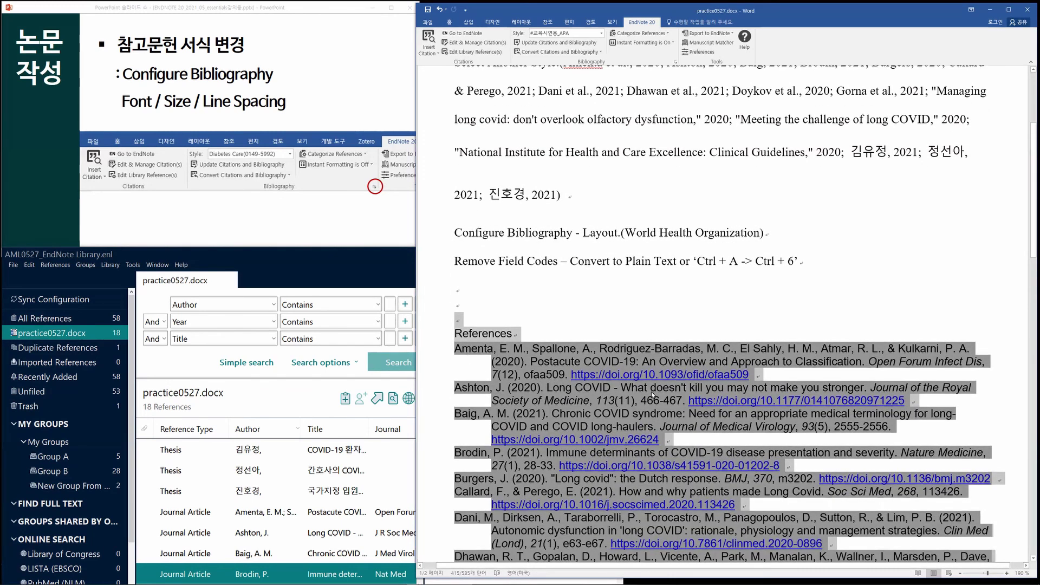
{"action": "left_click", "coordinate": [467, 345]}
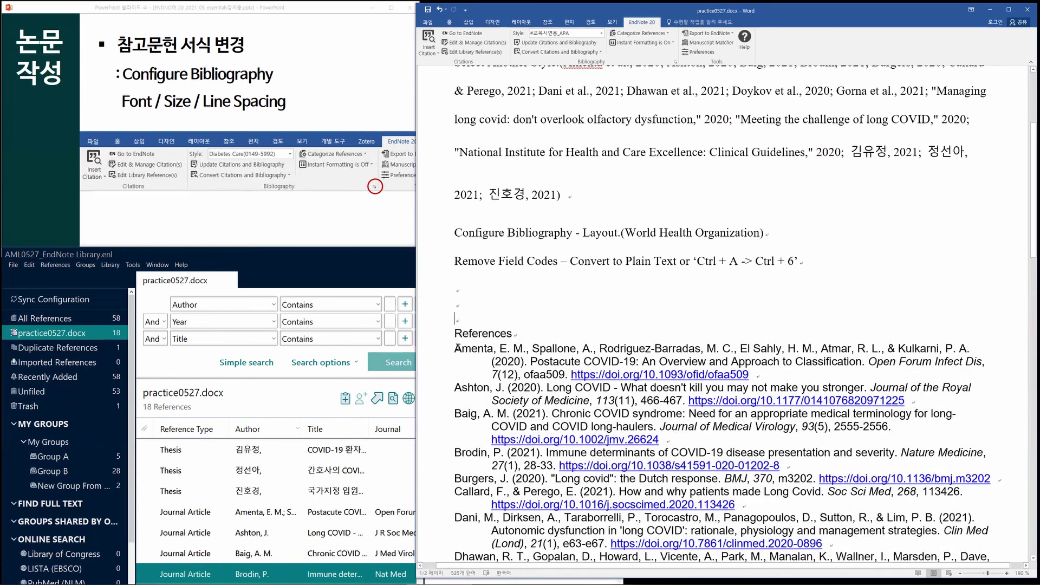
{"action": "left_click", "coordinate": [688, 413], "text": "shift"}
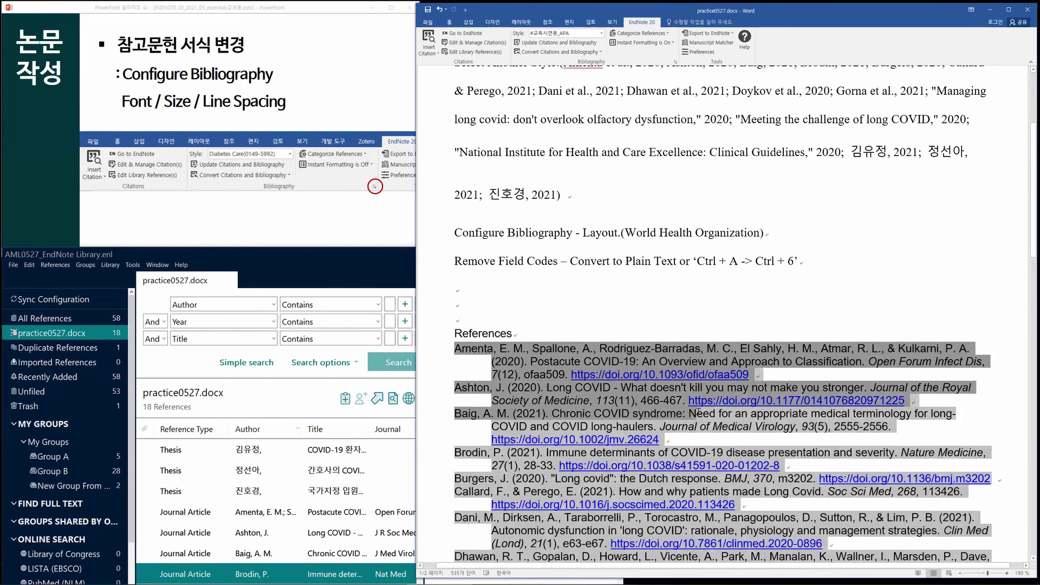
{"action": "left_click", "coordinate": [448, 23]}
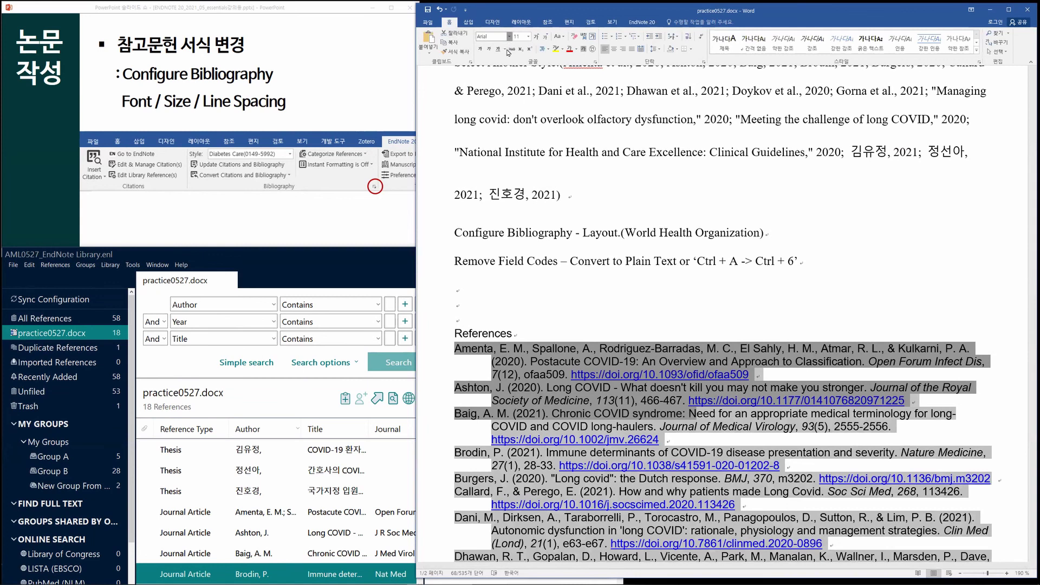
{"action": "left_click", "coordinate": [510, 36]}
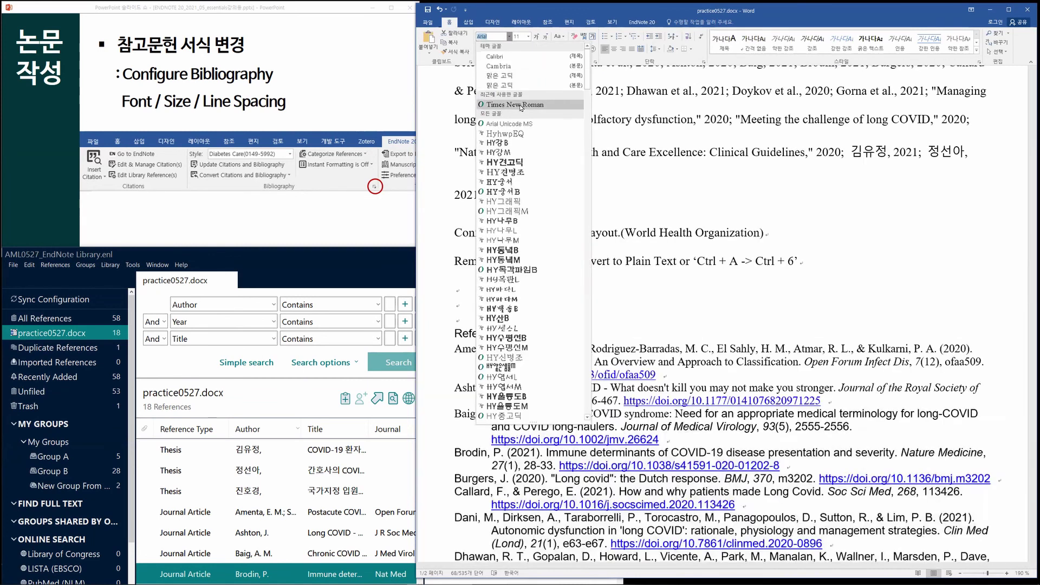
{"action": "left_click", "coordinate": [520, 106]}
{"action": "left_click", "coordinate": [647, 267]}
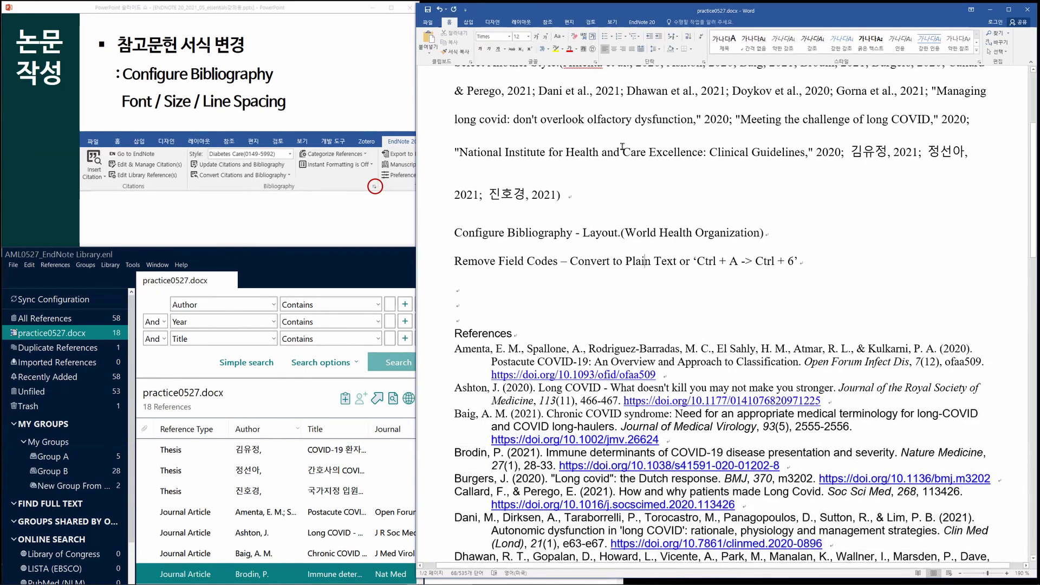
{"action": "left_click", "coordinate": [642, 25]}
{"action": "left_click", "coordinate": [575, 43]}
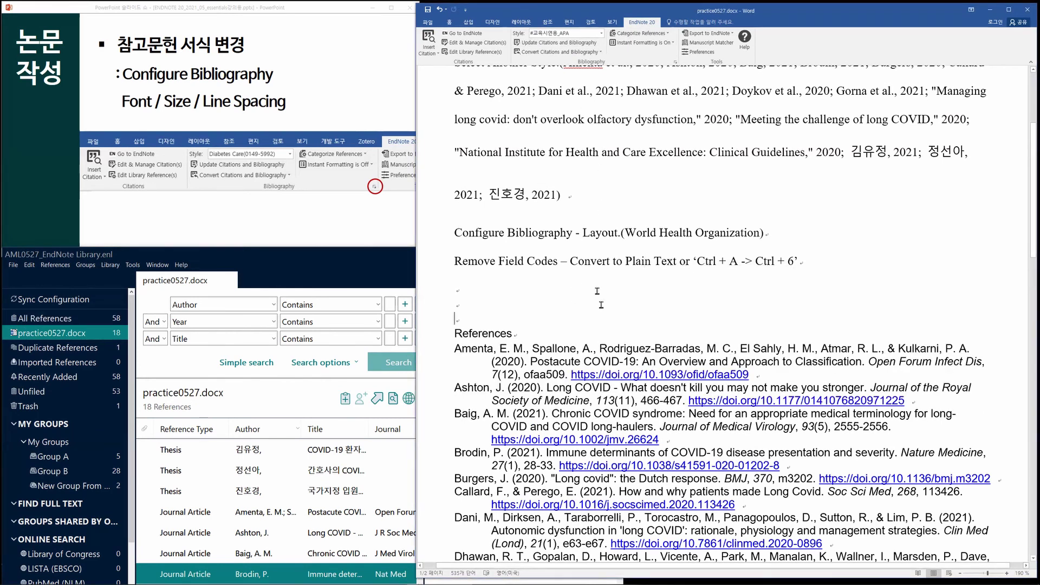
Step: Set the bibliography layout to Times New Roman, size 12, with wider line spacing
{"action": "scroll", "coordinate": [596, 290], "scroll_direction": "up", "scroll_amount": 3}
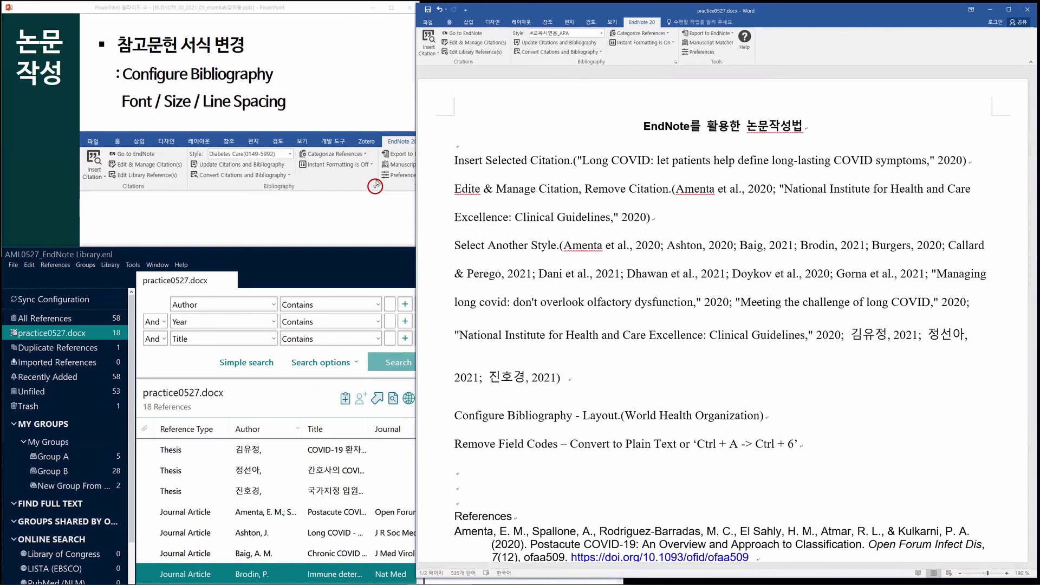
{"action": "left_click", "coordinate": [675, 63]}
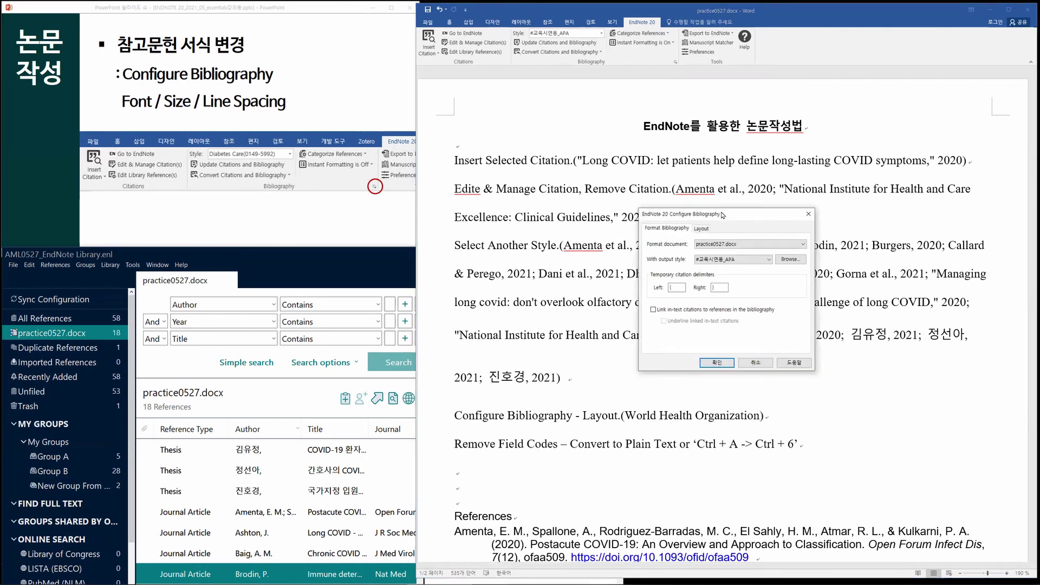
{"action": "left_click_drag", "start_coordinate": [721, 215], "coordinate": [566, 172]}
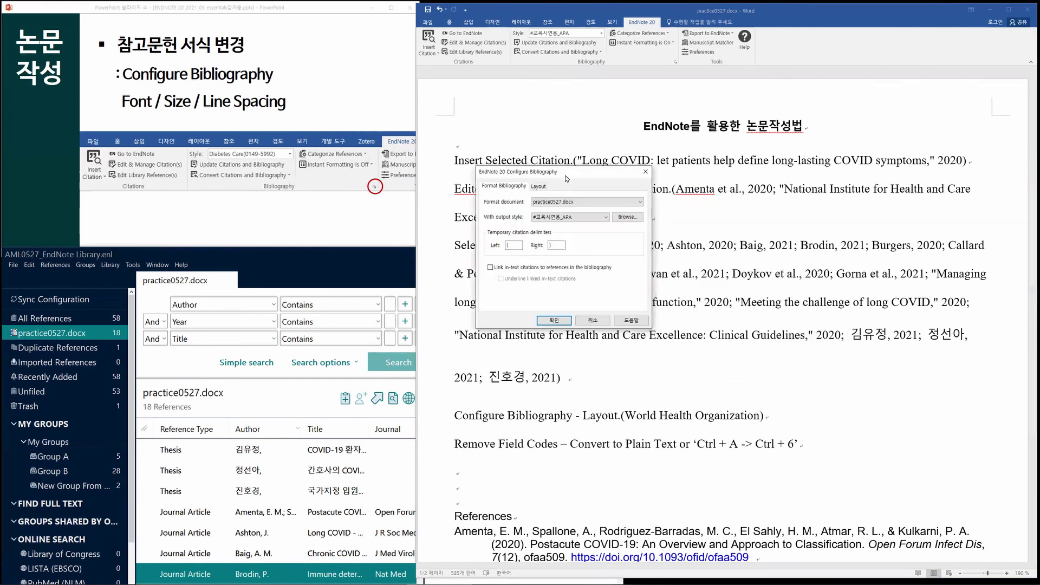
{"action": "left_click", "coordinate": [545, 188]}
{"action": "left_click", "coordinate": [584, 207]}
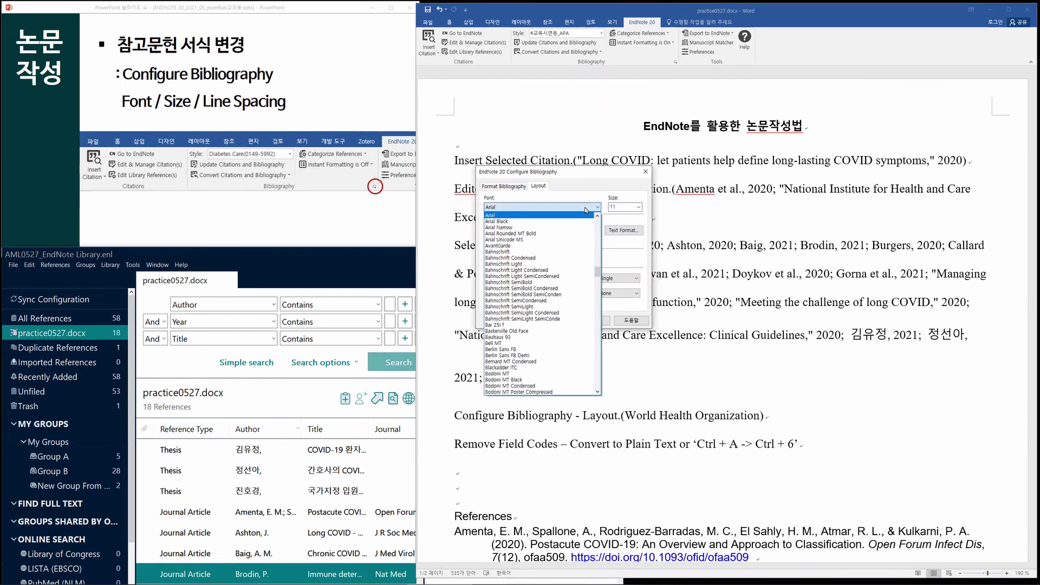
{"action": "key", "text": "f"}
{"action": "scroll", "coordinate": [531, 390], "scroll_direction": "down", "scroll_amount": 1}
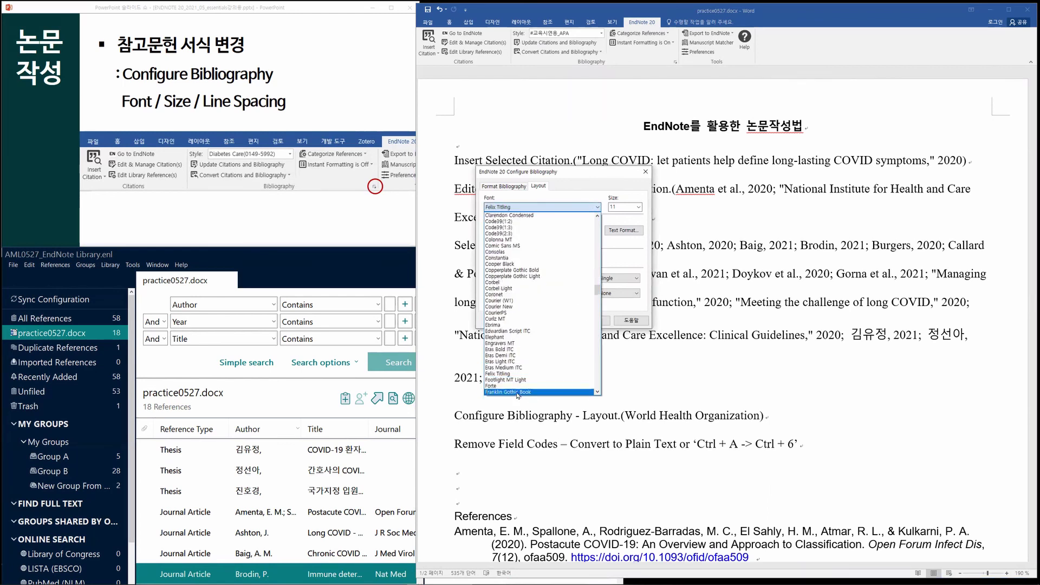
{"action": "key", "text": "t"}
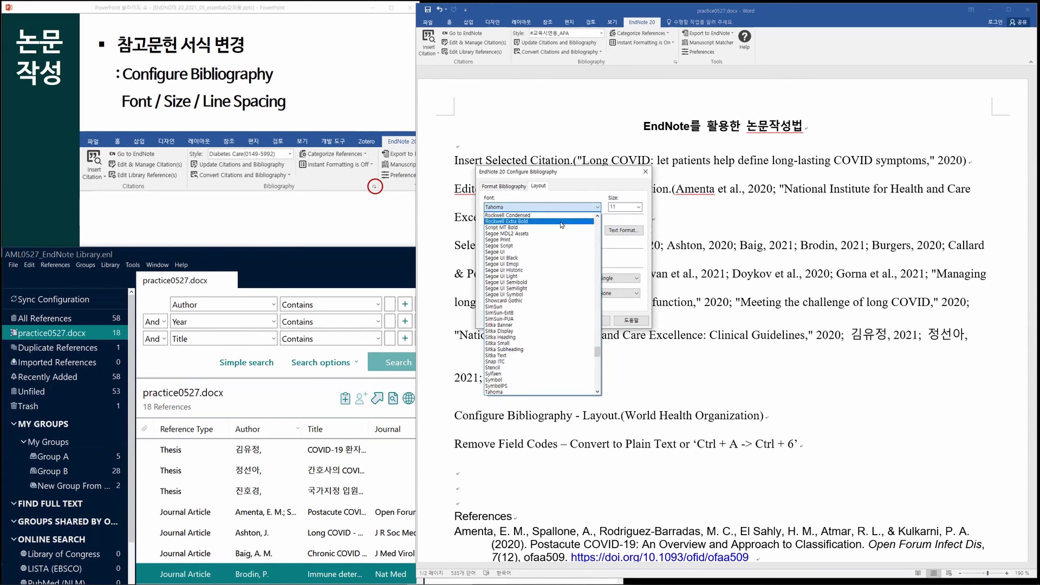
{"action": "scroll", "coordinate": [527, 355], "scroll_direction": "down", "scroll_amount": 2}
{"action": "left_click", "coordinate": [525, 373]}
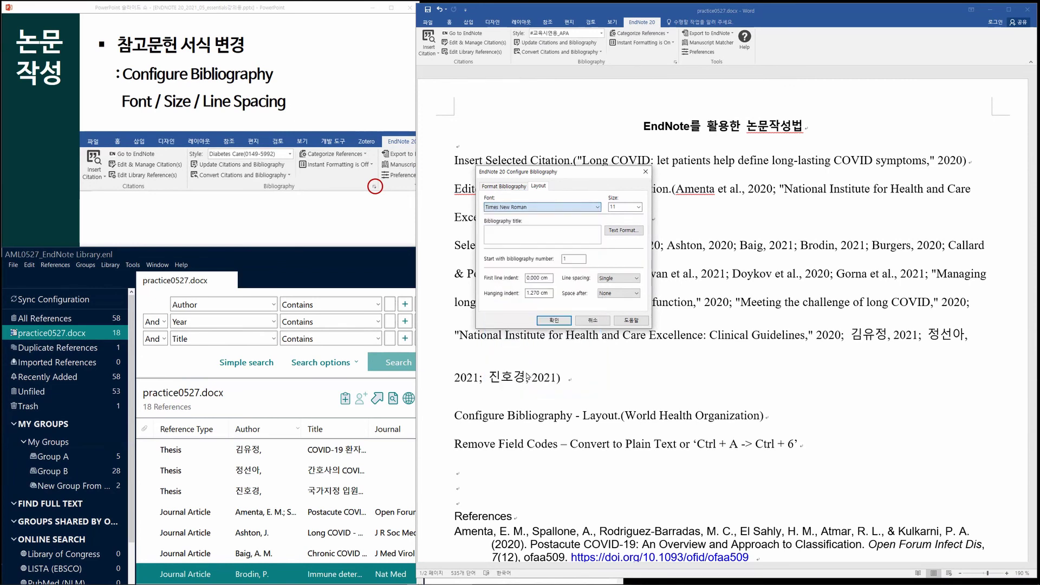
{"action": "left_click", "coordinate": [638, 207]}
{"action": "left_click", "coordinate": [617, 240]}
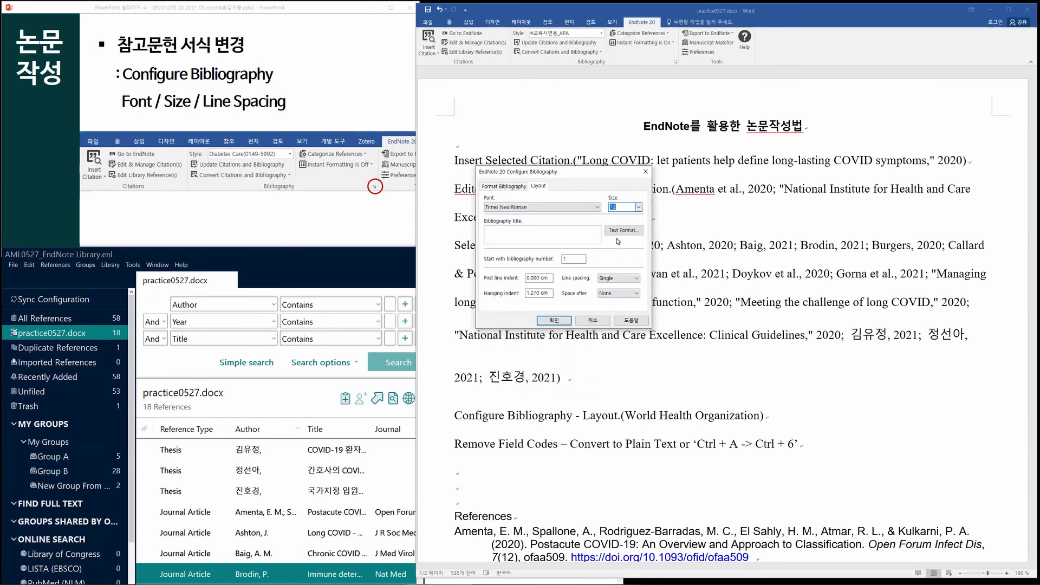
{"action": "left_click", "coordinate": [633, 278]}
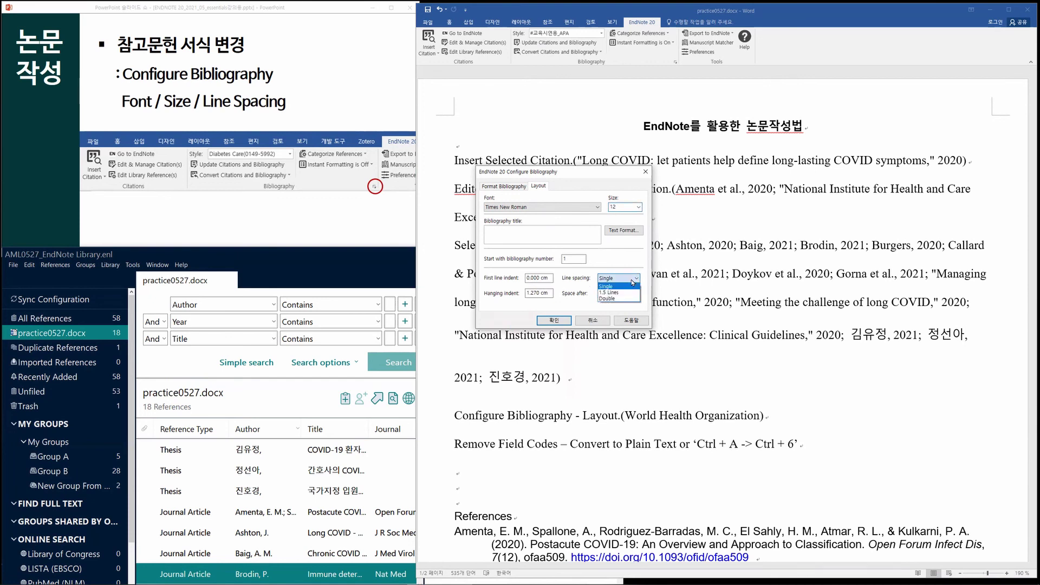
{"action": "left_click", "coordinate": [614, 297]}
{"action": "left_click", "coordinate": [563, 318]}
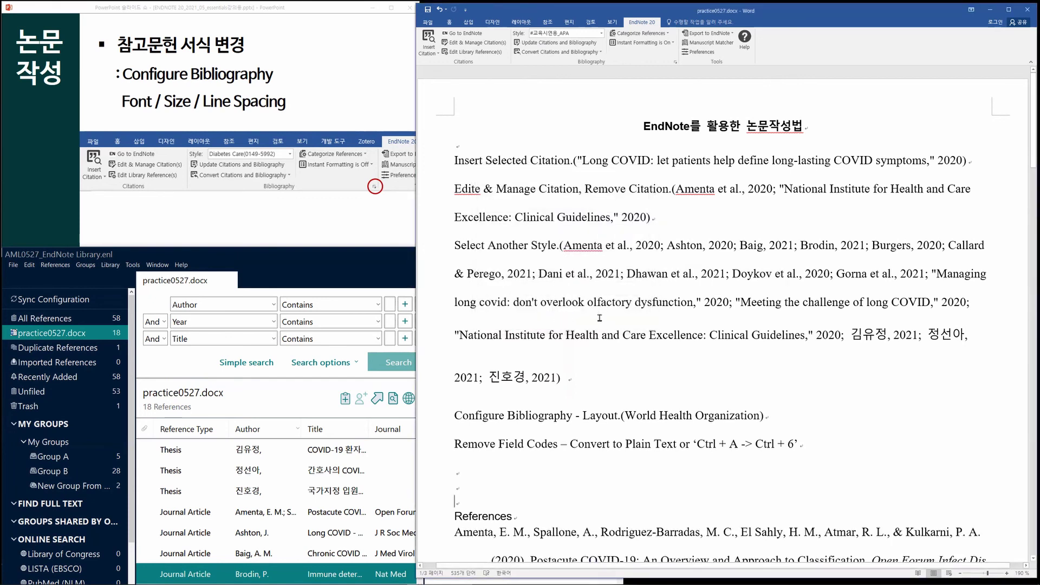
Step: Show that each citation, including the World Health Organization one, and the whole bibliography are single fields
{"action": "left_click", "coordinate": [609, 337]}
{"action": "scroll", "coordinate": [610, 342], "scroll_direction": "down", "scroll_amount": 3}
{"action": "left_click", "coordinate": [681, 308]}
{"action": "scroll", "coordinate": [682, 394], "scroll_direction": "down", "scroll_amount": 2}
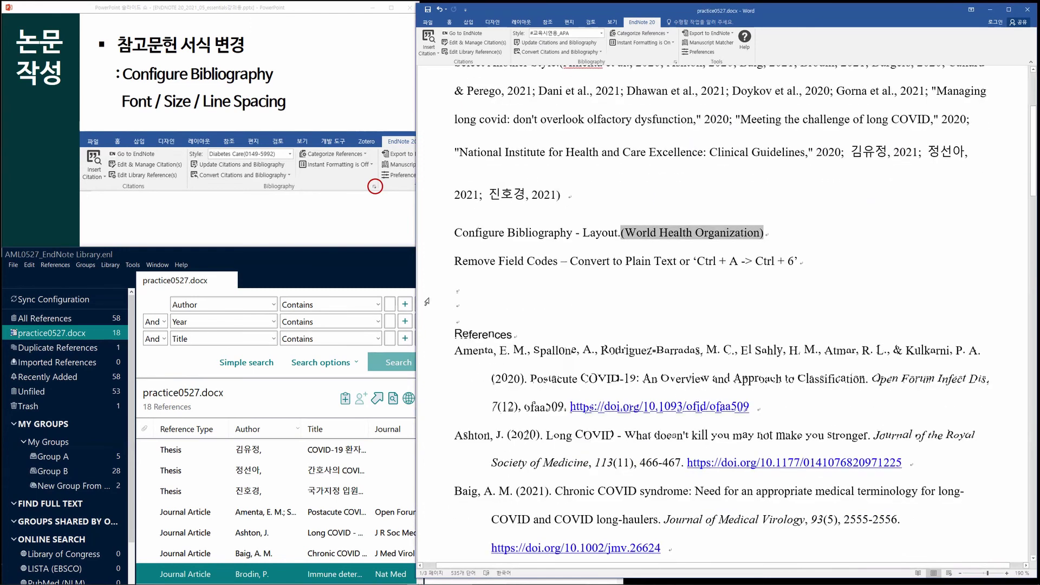
{"action": "left_click", "coordinate": [658, 447]}
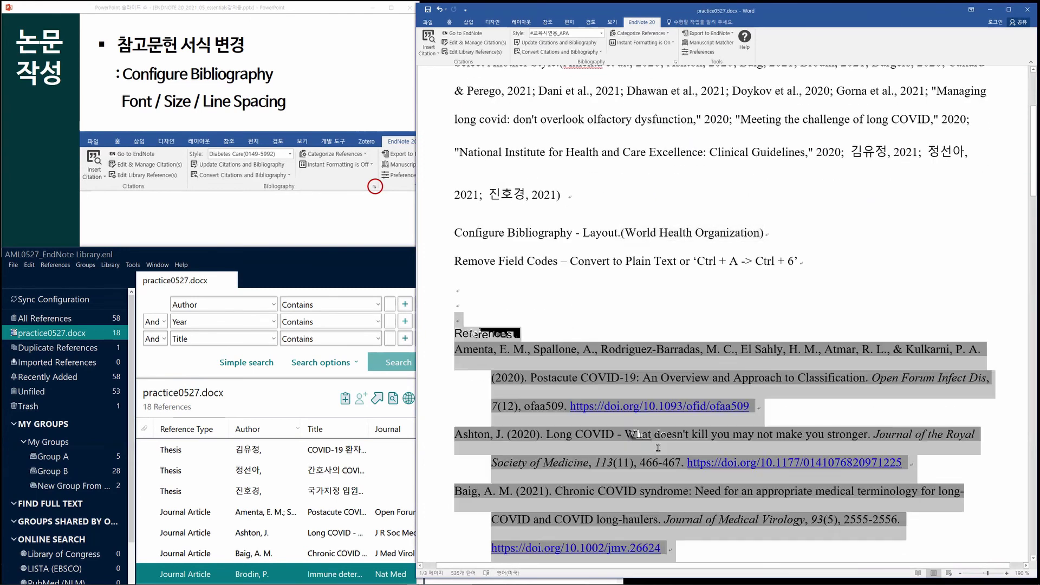
{"action": "left_click", "coordinate": [653, 320]}
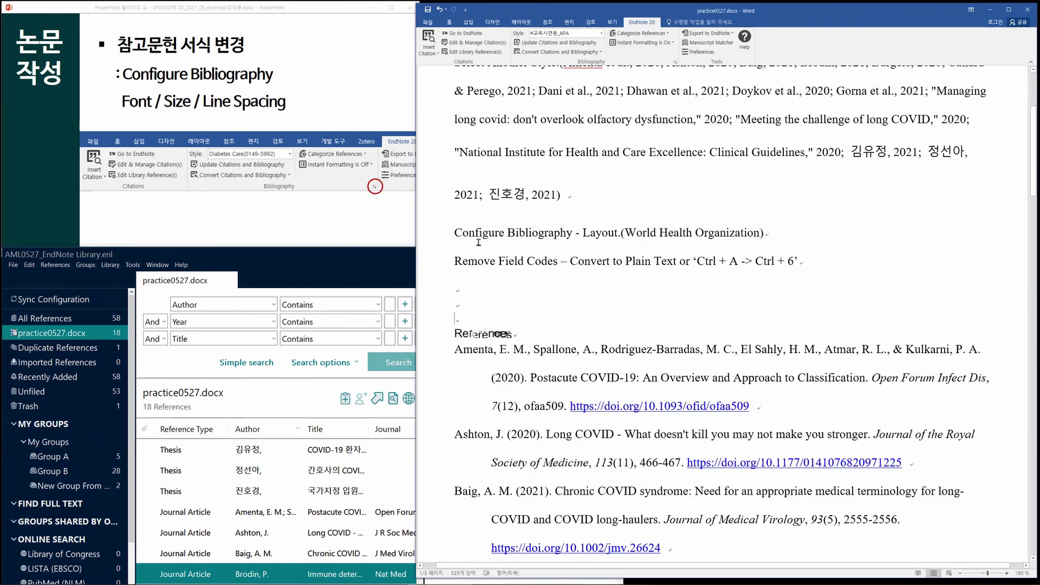
Step: Look at the citation style list, then advance the slides to removing field codes
{"action": "left_click", "coordinate": [590, 34]}
{"action": "left_click", "coordinate": [606, 276]}
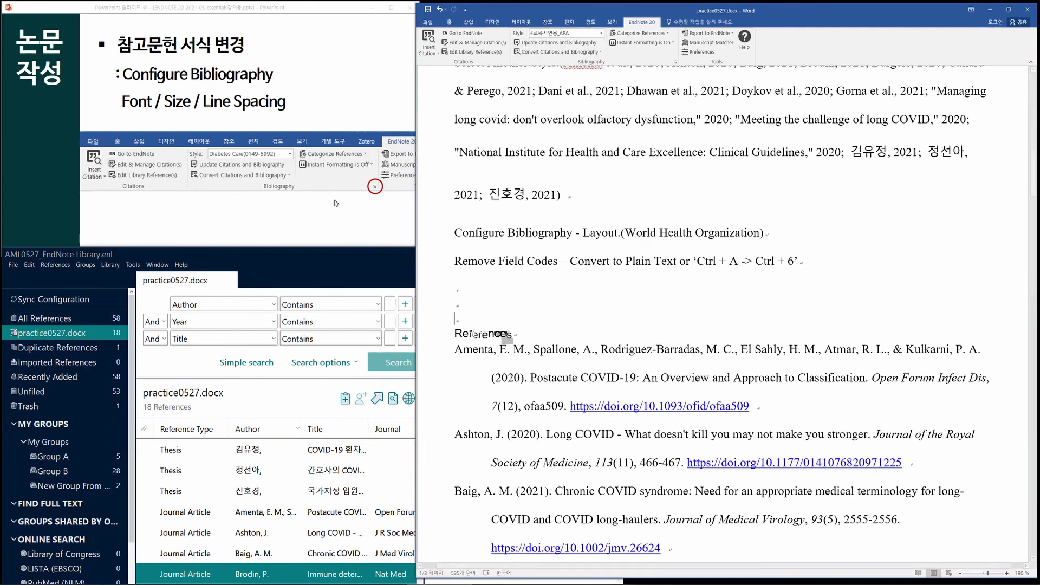
{"action": "left_click", "coordinate": [335, 202]}
{"action": "left_click", "coordinate": [335, 203]}
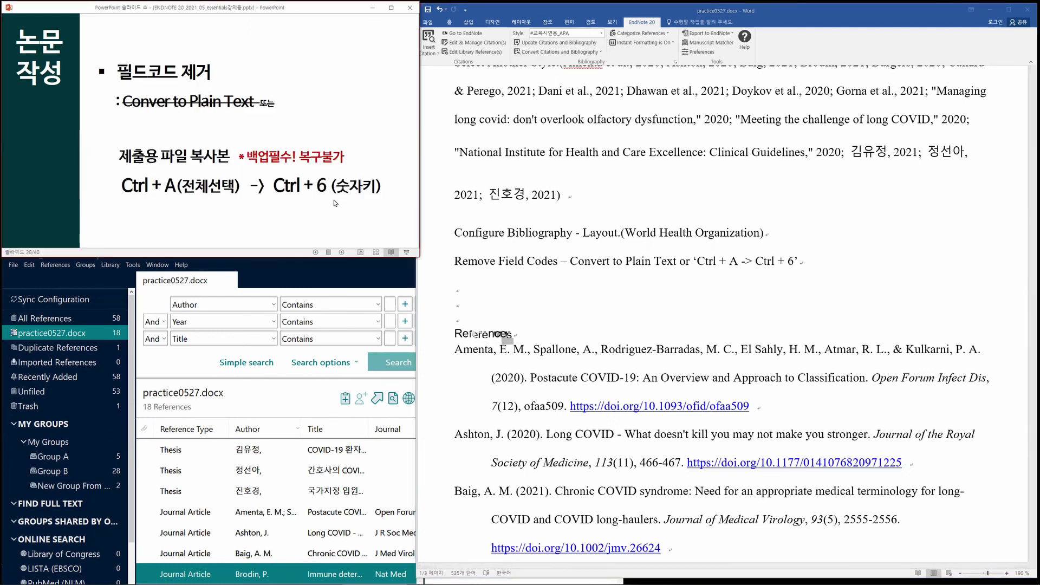
Step: Select the opening citation paragraphs in Word to show them before conversion
{"action": "left_click", "coordinate": [661, 269]}
{"action": "scroll", "coordinate": [493, 216], "scroll_direction": "up", "scroll_amount": 5}
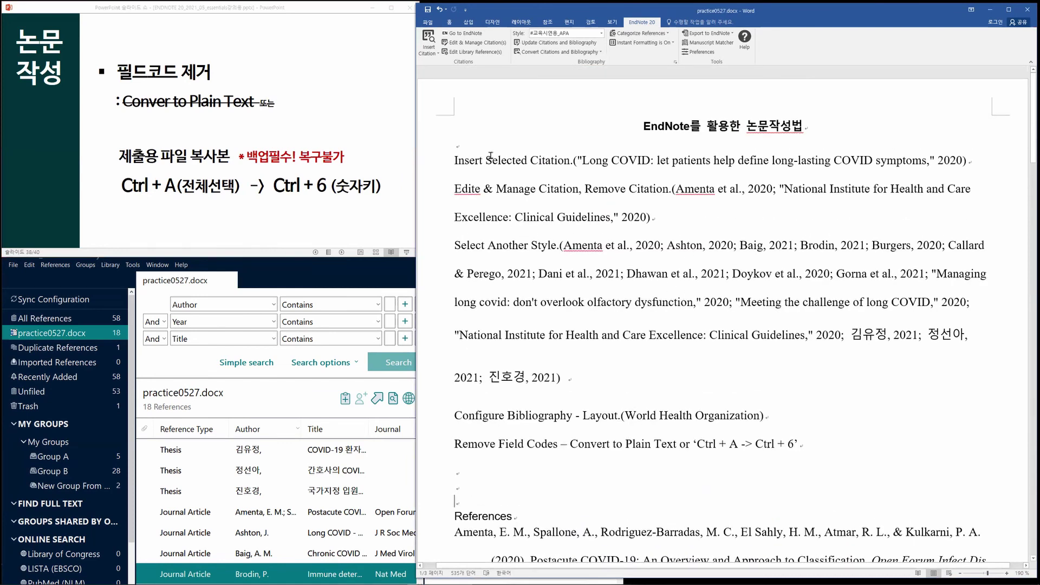
{"action": "left_click_drag", "start_coordinate": [490, 157], "coordinate": [672, 217]}
{"action": "left_click_drag", "start_coordinate": [709, 290], "coordinate": [709, 530]}
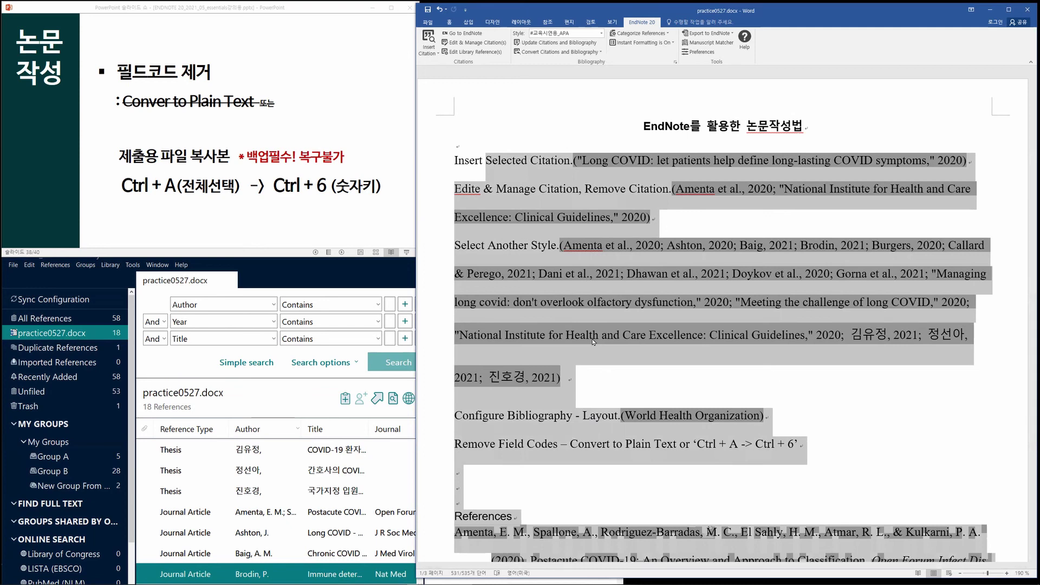
{"action": "left_click", "coordinate": [563, 190]}
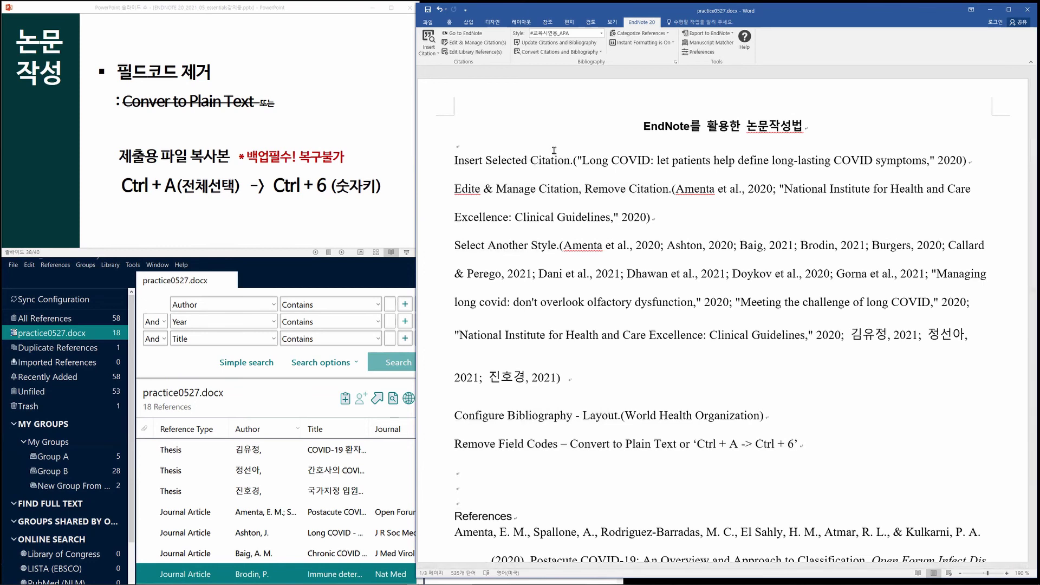
{"action": "left_click_drag", "start_coordinate": [541, 151], "coordinate": [806, 445]}
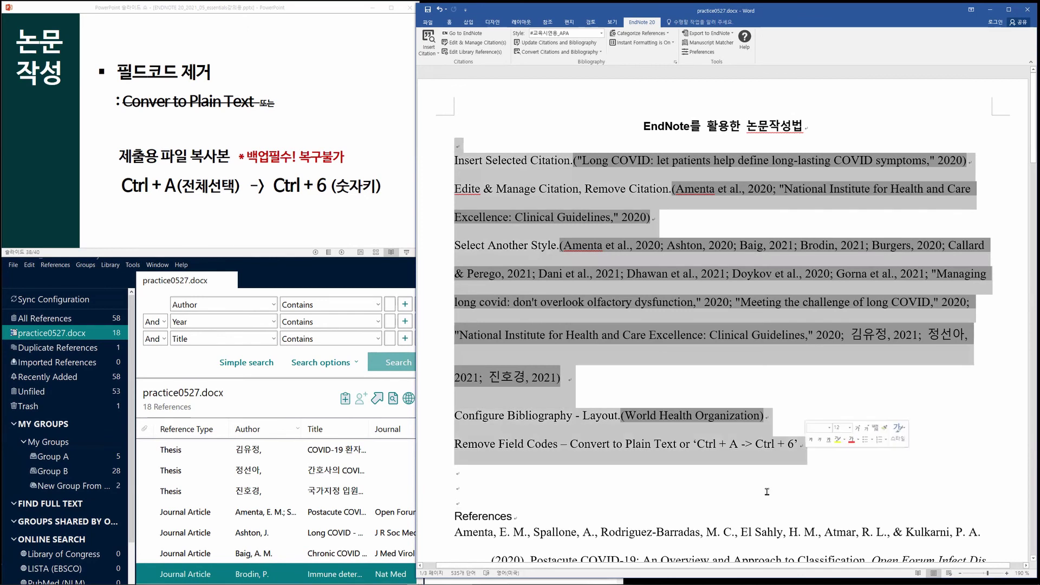
{"action": "left_click", "coordinate": [765, 490]}
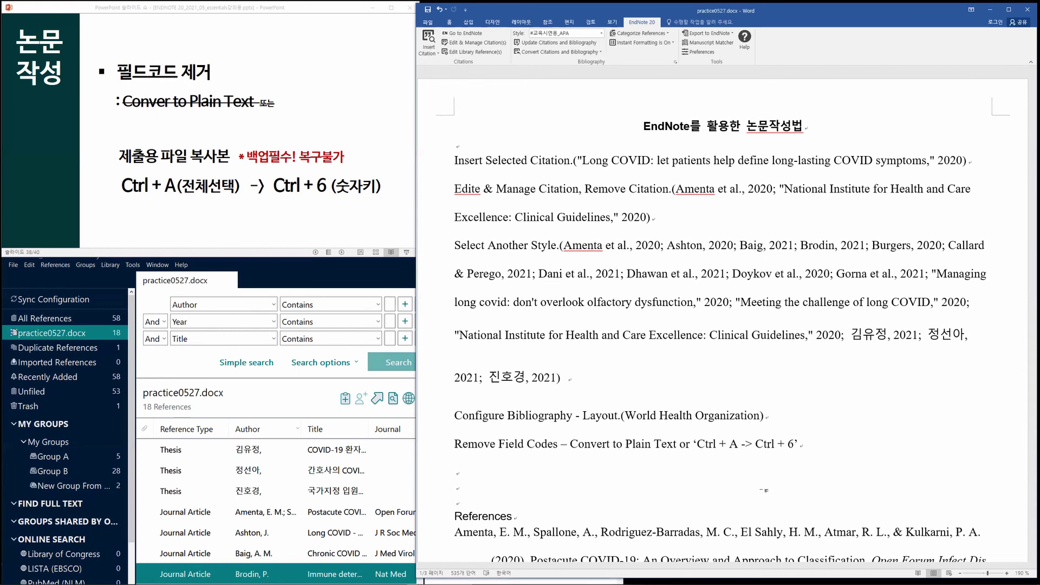
Step: Convert all fields to plain text with Ctrl+A and Ctrl+6, verify, then advance to the resources slide
{"action": "left_click", "coordinate": [567, 194]}
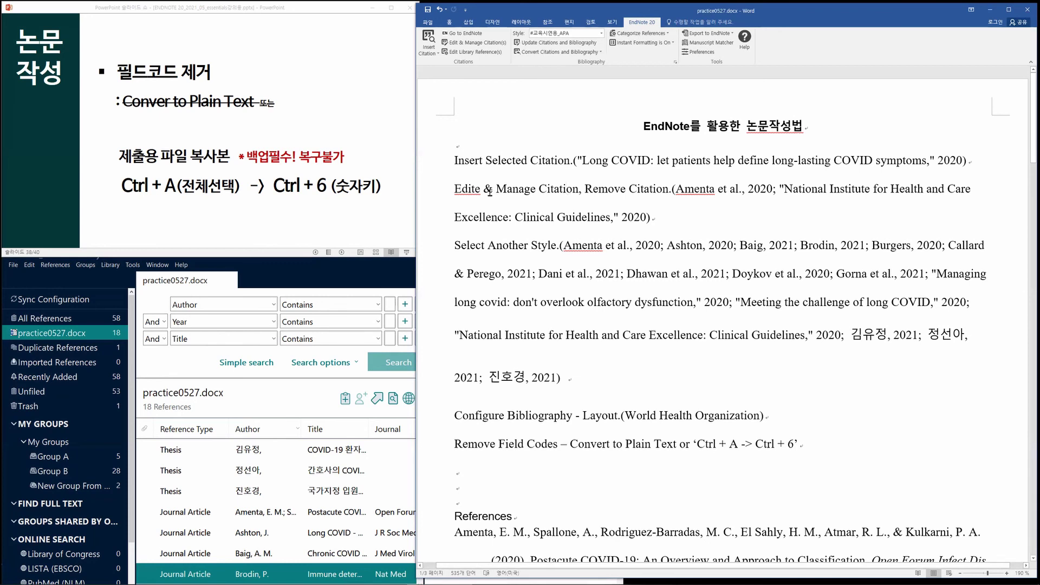
{"action": "key", "text": "ctrl+a"}
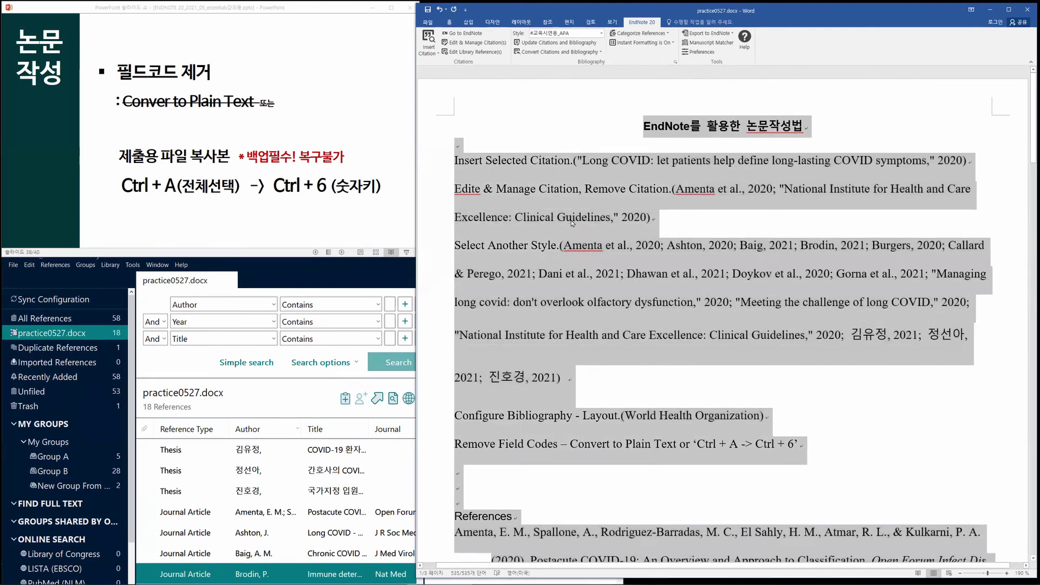
{"action": "key", "text": "ctrl+6"}
{"action": "left_click", "coordinate": [733, 321]}
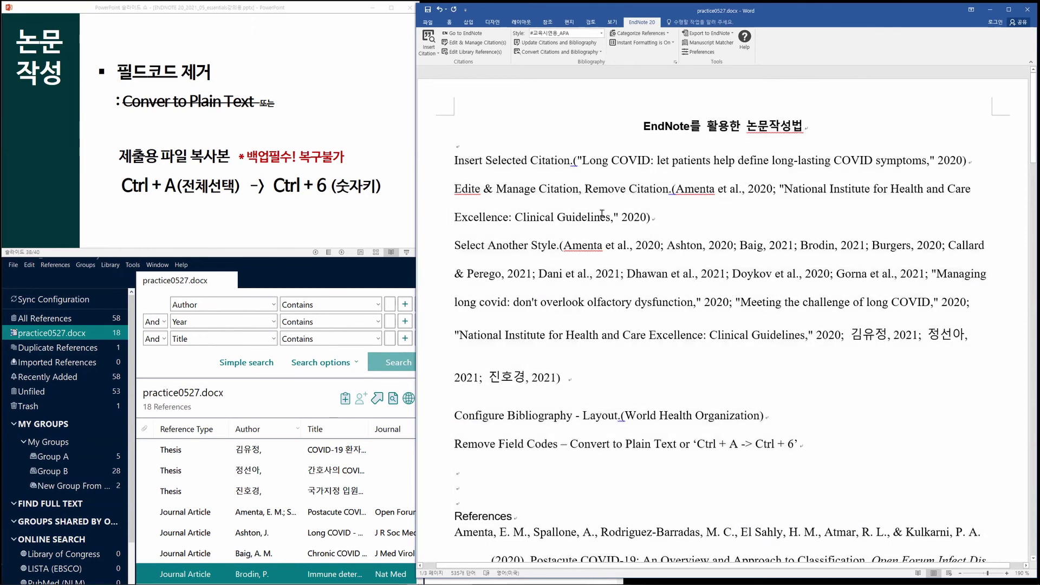
{"action": "left_click_drag", "start_coordinate": [592, 170], "coordinate": [574, 390]}
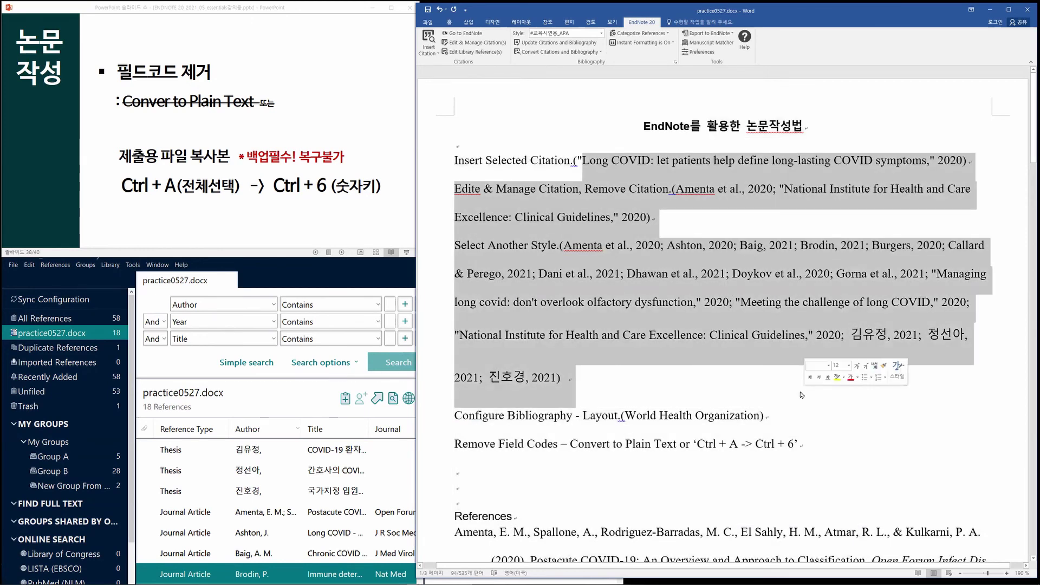
{"action": "left_click", "coordinate": [644, 337]}
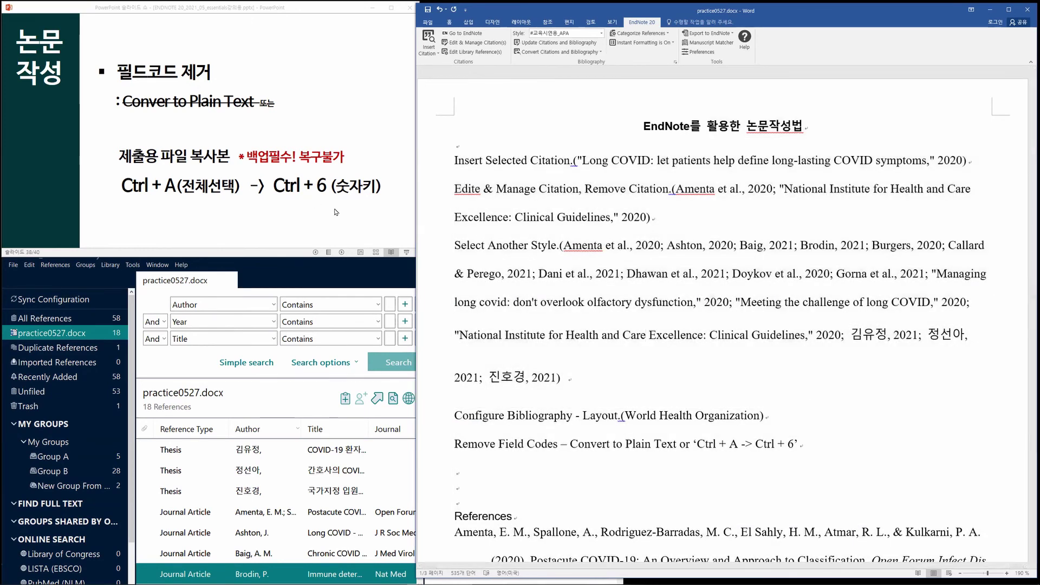
{"action": "left_click", "coordinate": [336, 212]}
{"action": "left_click", "coordinate": [336, 212]}
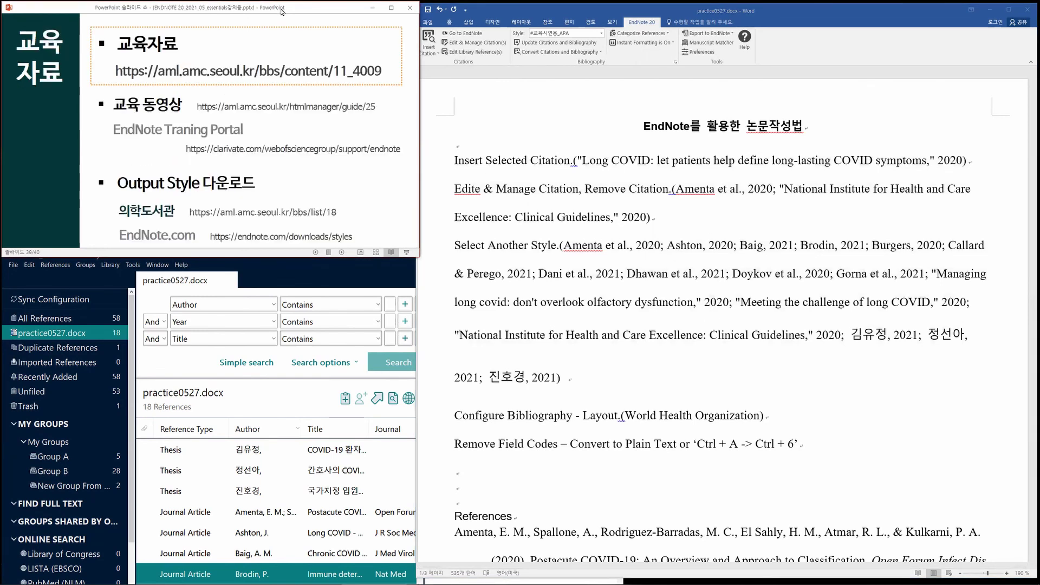
Step: Minimize Word and EndNote and bring up the library website in Chrome
{"action": "left_click", "coordinate": [643, 342]}
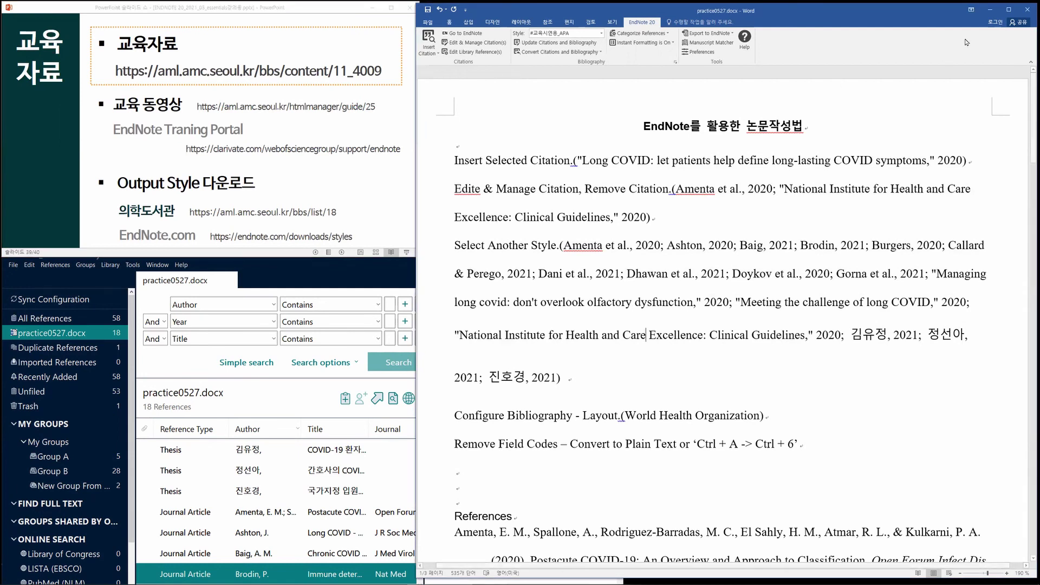
{"action": "left_click", "coordinate": [989, 10]}
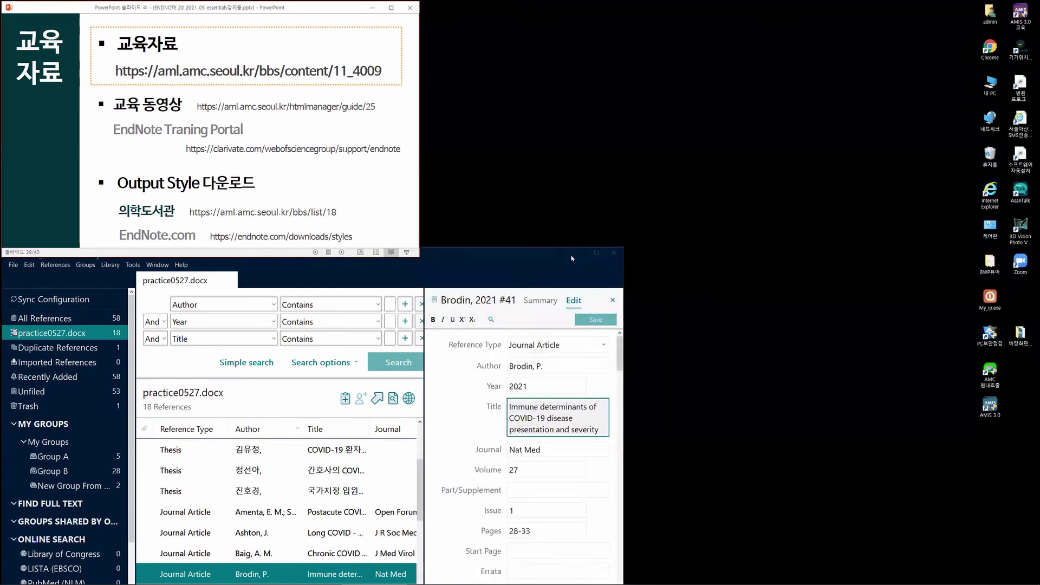
{"action": "left_click", "coordinate": [597, 253]}
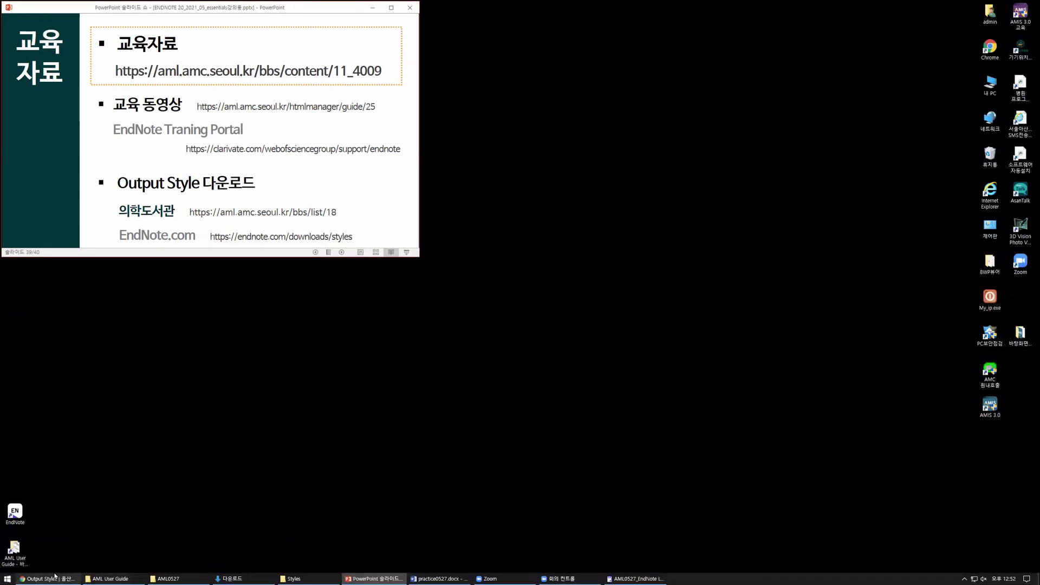
{"action": "left_click", "coordinate": [49, 578]}
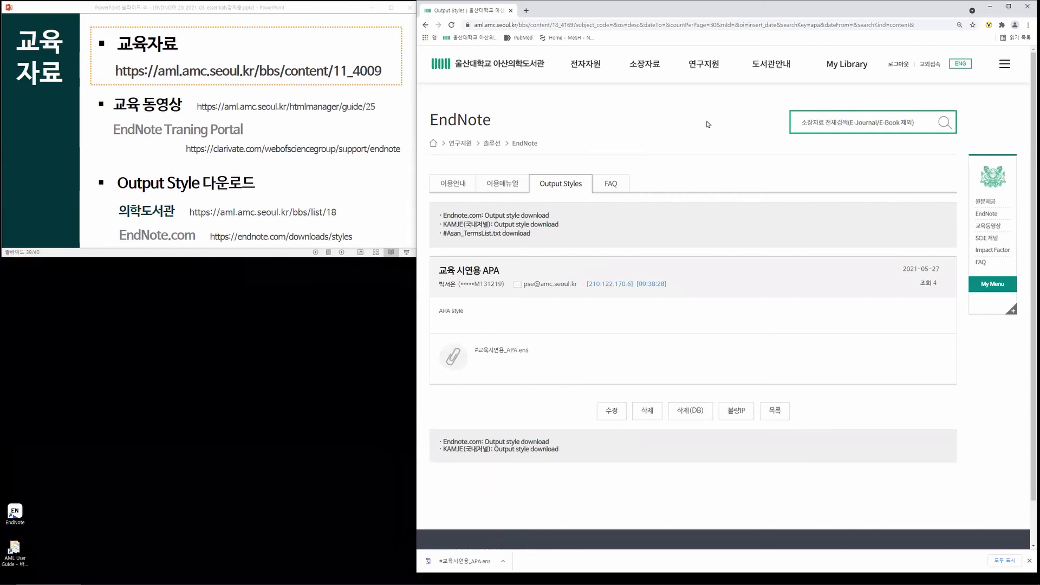
Step: Open the 교육자료 post EndNote를 활용한 논문 작성법, then go to the 교육동영상 page
{"action": "mouse_move", "coordinate": [706, 67]}
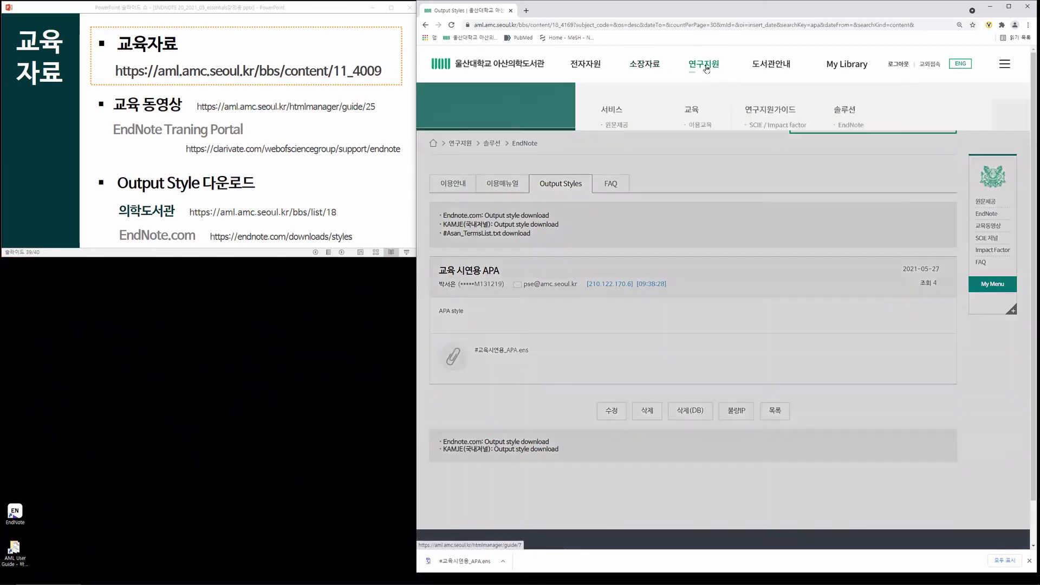
{"action": "left_click", "coordinate": [706, 125]}
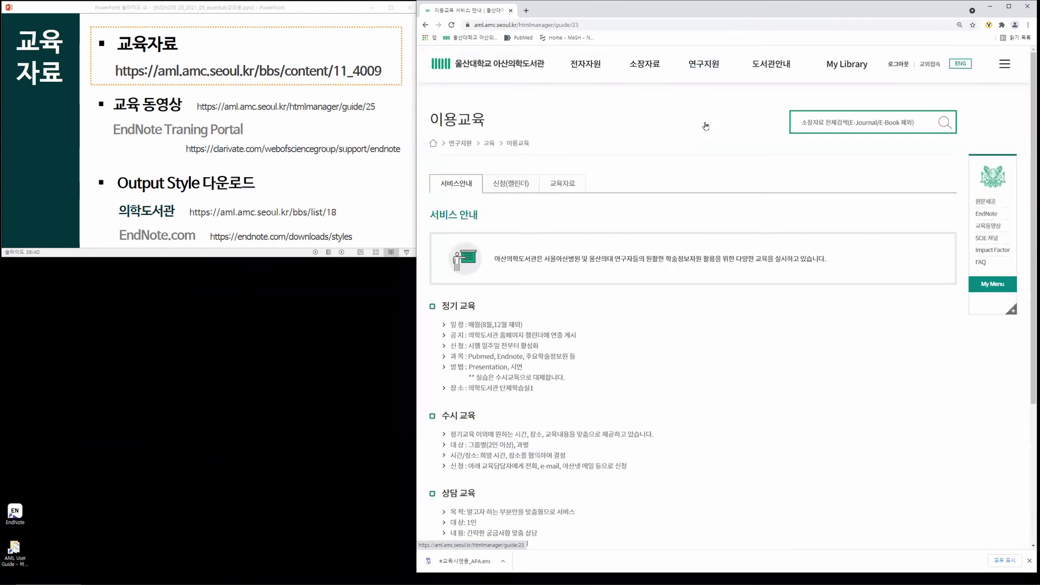
{"action": "left_click", "coordinate": [567, 184]}
{"action": "scroll", "coordinate": [712, 405], "scroll_direction": "down", "scroll_amount": 1}
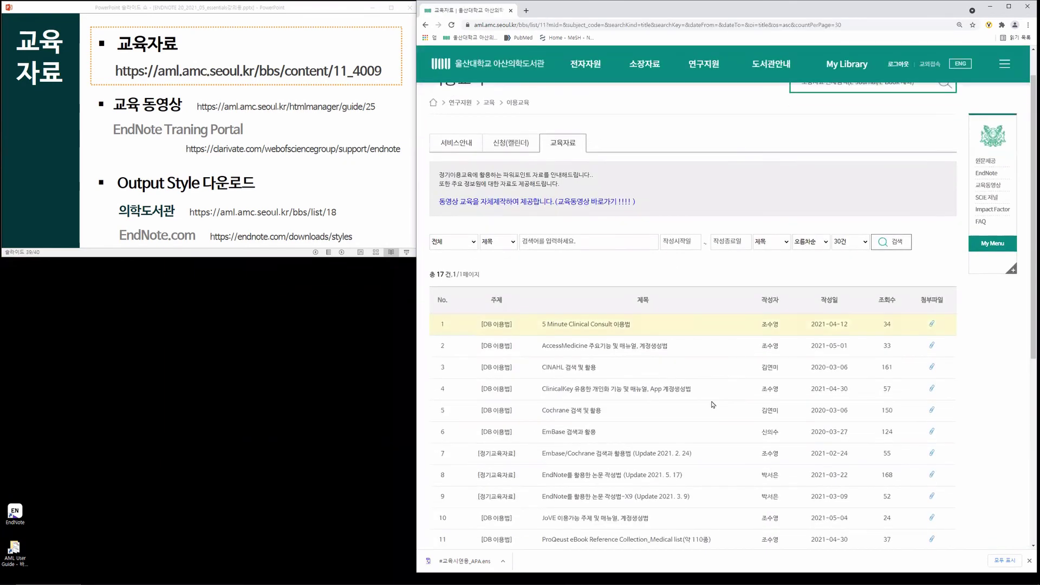
{"action": "scroll", "coordinate": [682, 417], "scroll_direction": "down", "scroll_amount": 1}
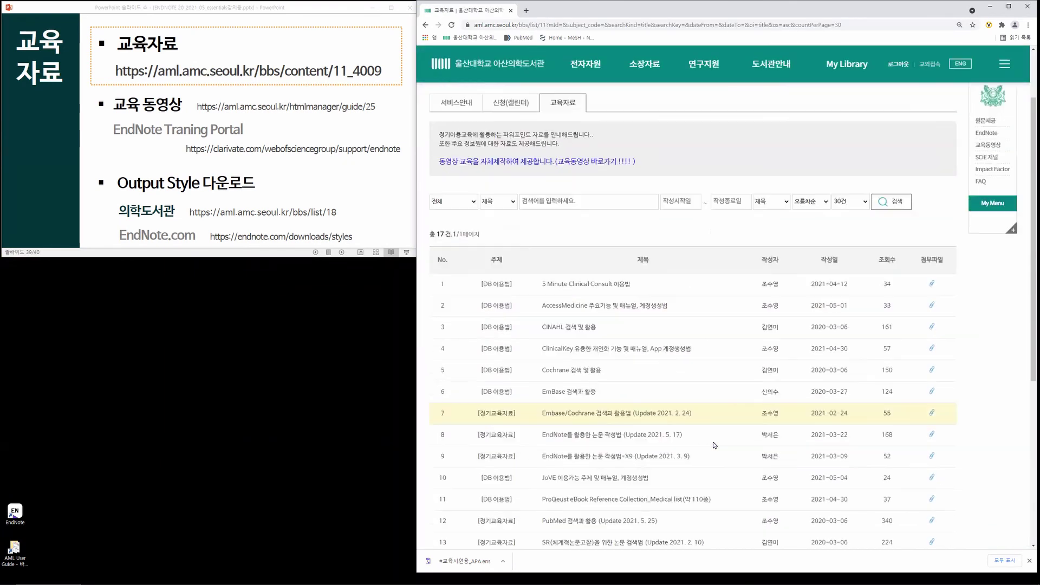
{"action": "left_click", "coordinate": [631, 434]}
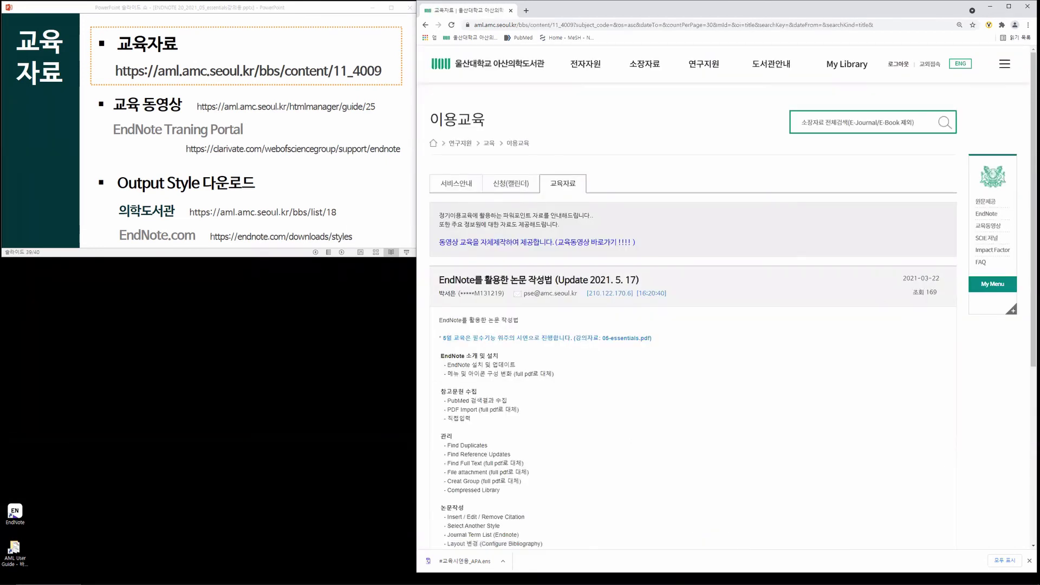
{"action": "left_click_drag", "start_coordinate": [1031, 151], "coordinate": [1029, 278]}
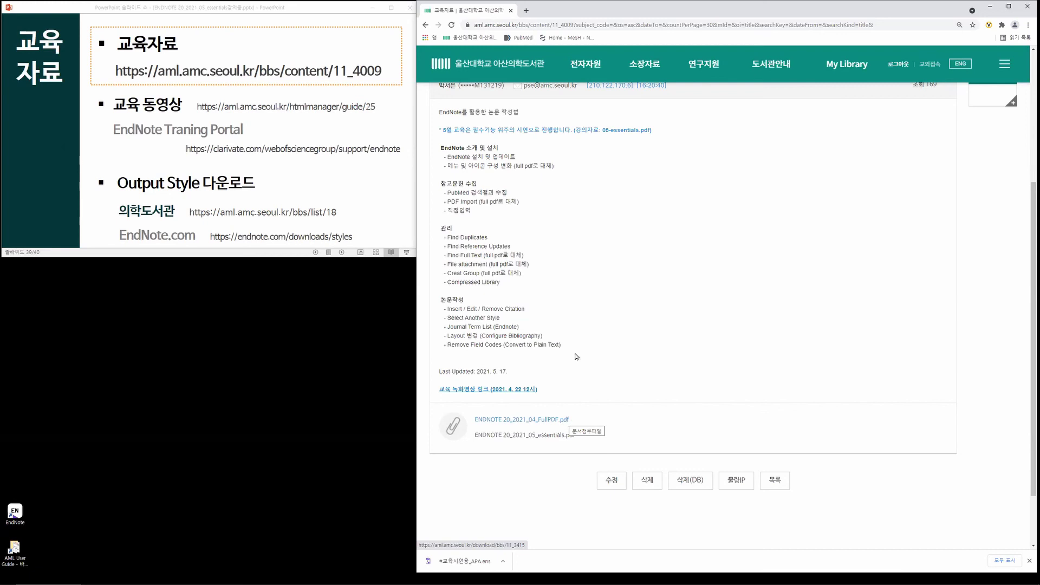
{"action": "scroll", "coordinate": [698, 279], "scroll_direction": "up", "scroll_amount": 4}
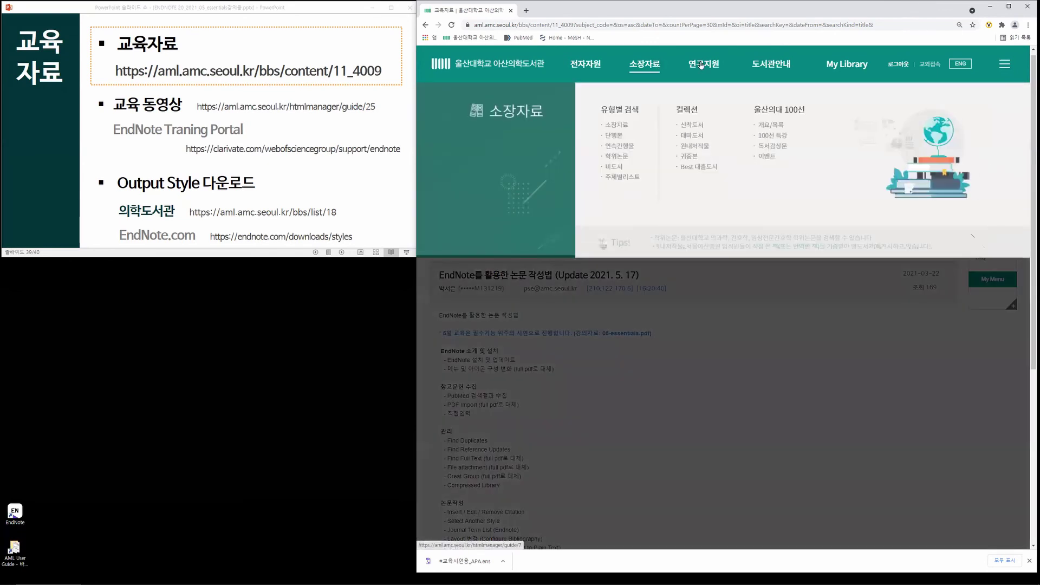
{"action": "mouse_move", "coordinate": [704, 63]}
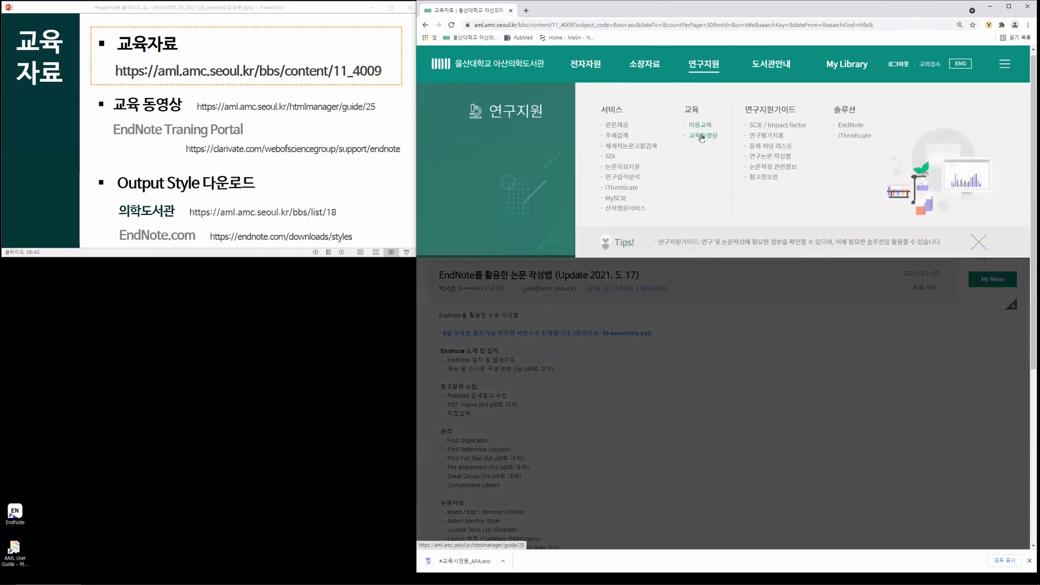
{"action": "left_click", "coordinate": [704, 135]}
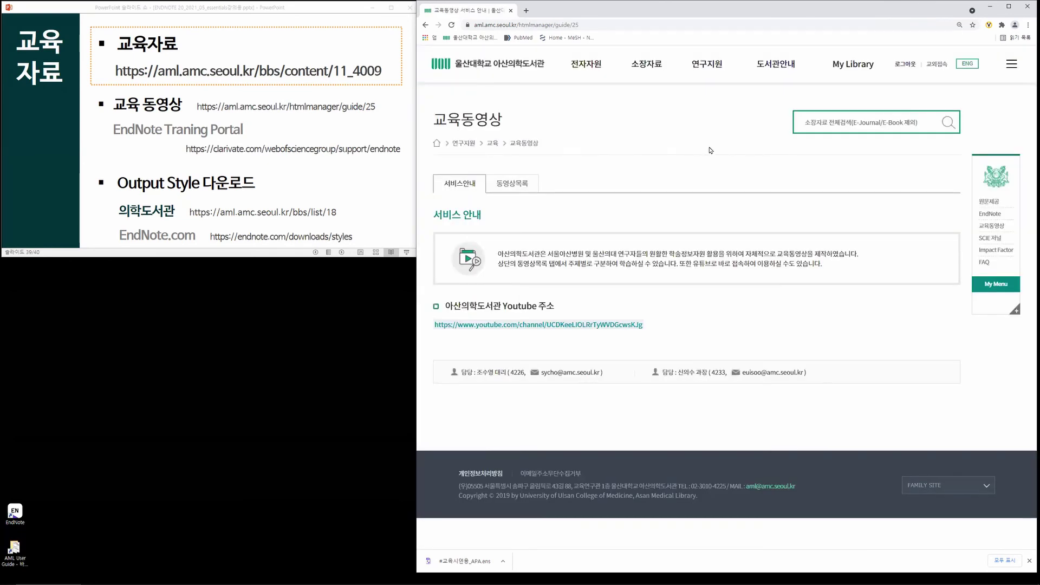
Step: Browse the Asan Medical Library YouTube channel's videos
{"action": "left_click", "coordinate": [514, 326]}
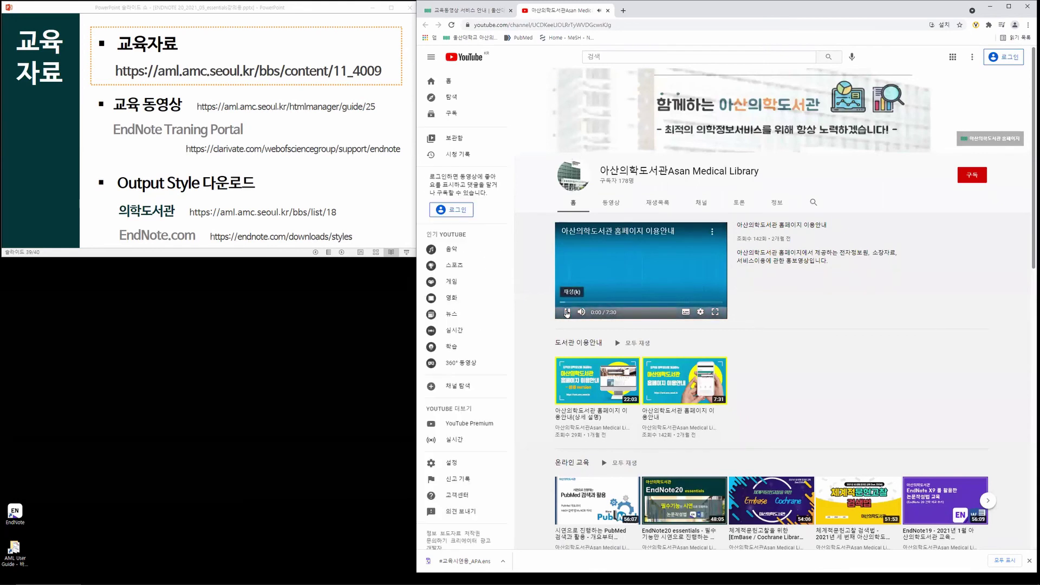
{"action": "scroll", "coordinate": [905, 295], "scroll_direction": "down", "scroll_amount": 1}
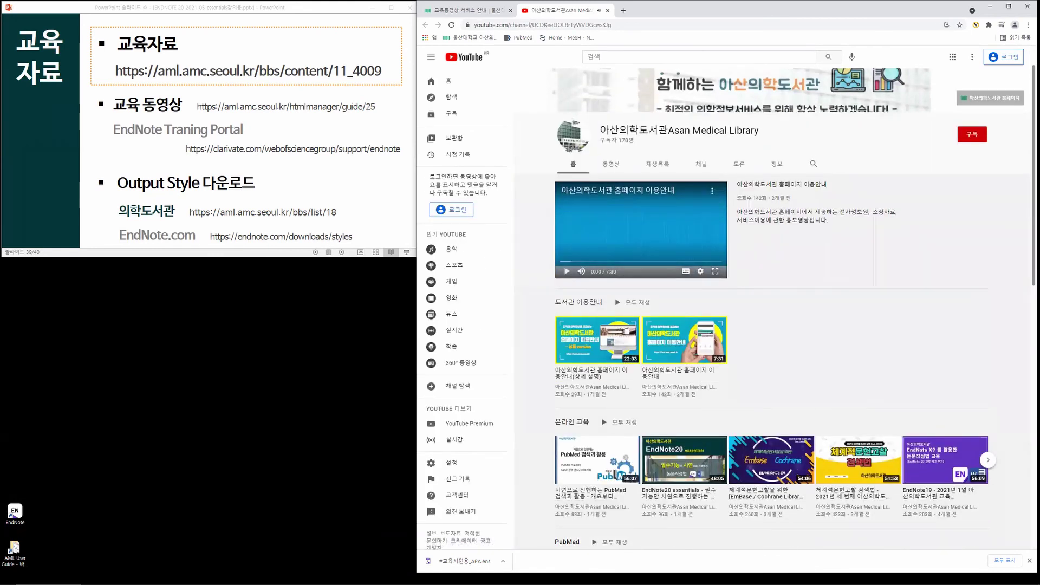
{"action": "left_click_drag", "start_coordinate": [1030, 272], "coordinate": [1028, 379]}
{"action": "scroll", "coordinate": [939, 374], "scroll_direction": "down", "scroll_amount": 2}
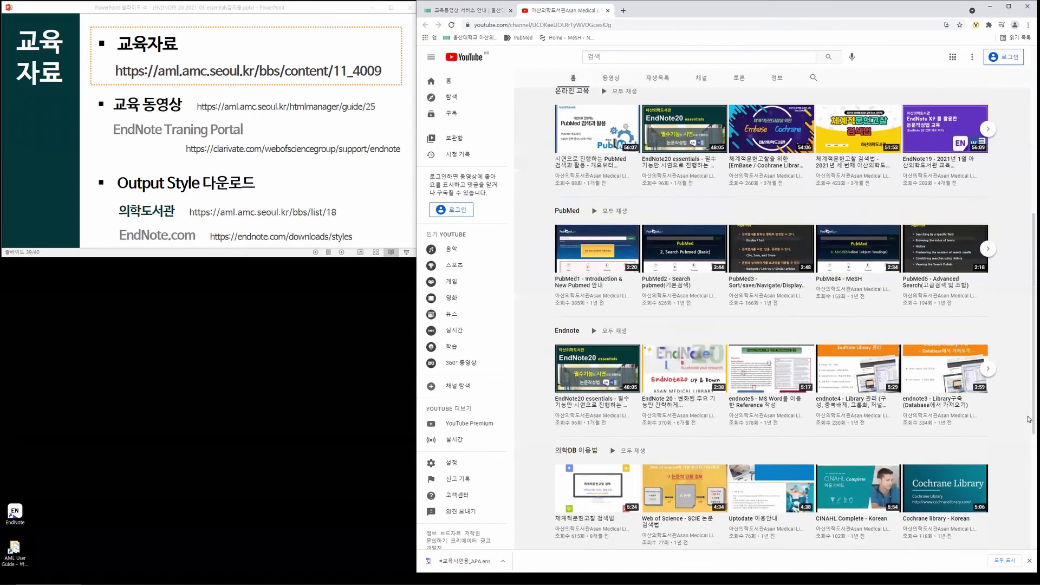
Step: Return to the first tab, maximize PowerPoint and advance to the closing Q&A and survey slide
{"action": "left_click", "coordinate": [450, 14]}
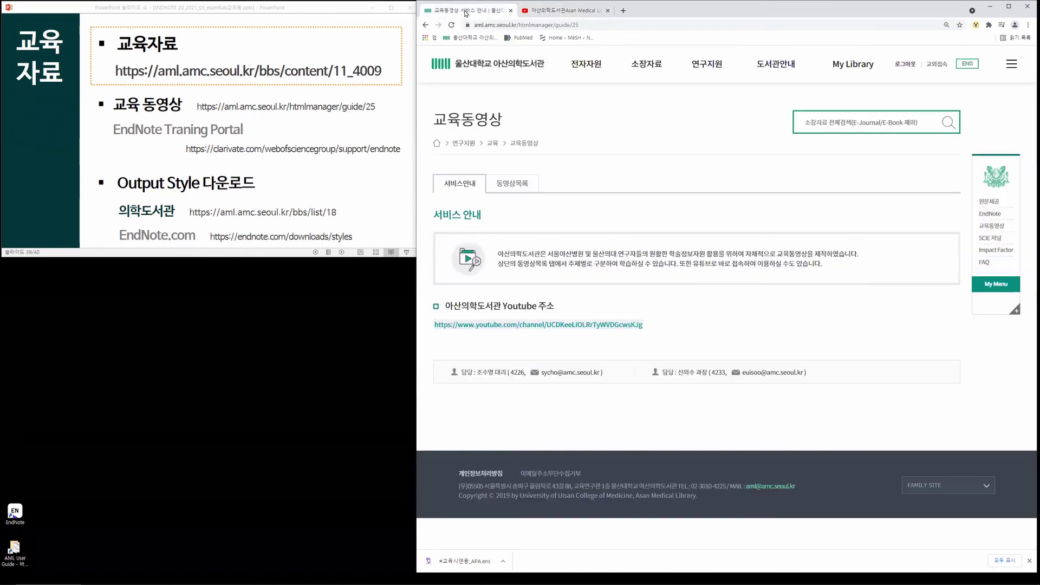
{"action": "double_click", "coordinate": [297, 11]}
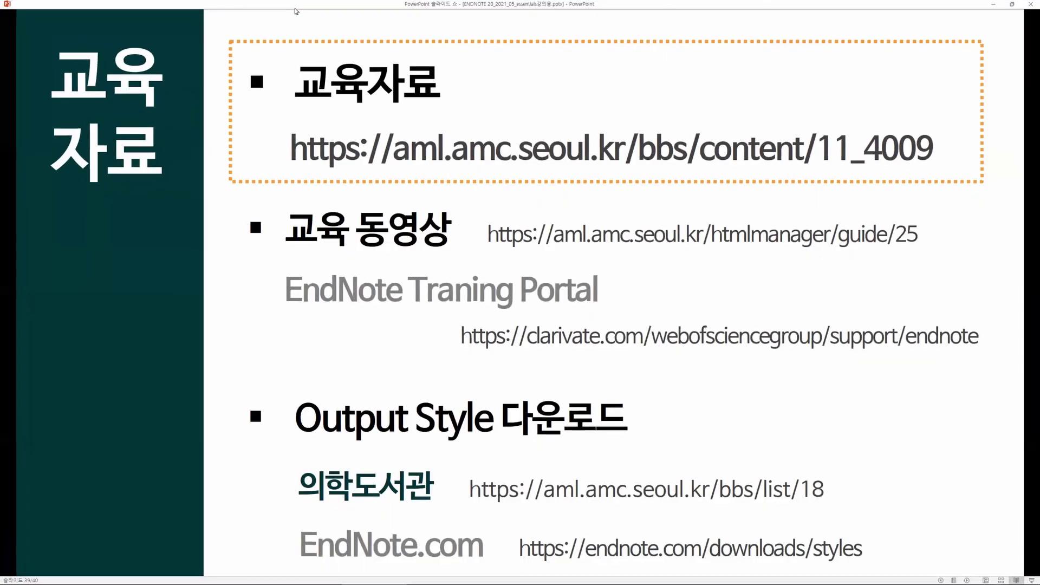
{"action": "left_click", "coordinate": [514, 312]}
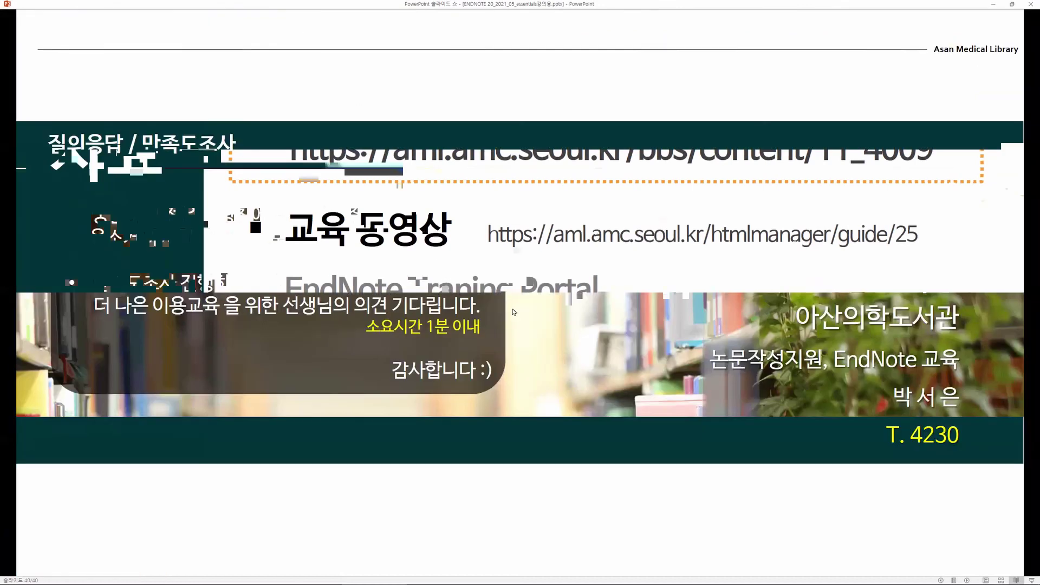